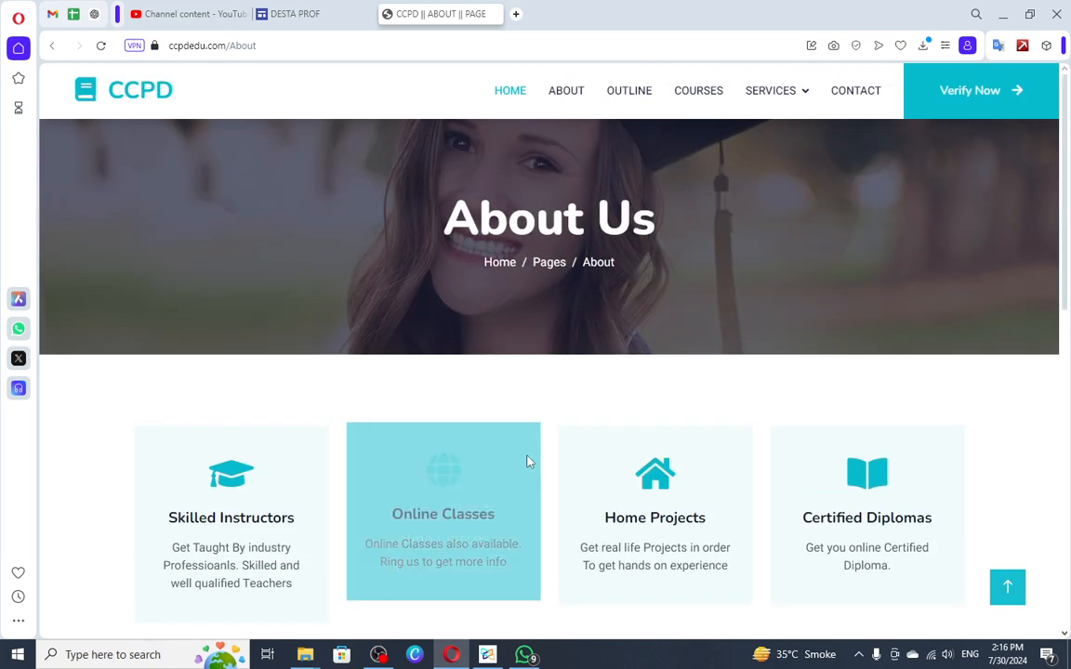
Step: Open the CCPD Outline page and search the course outlines for "amzon"
{"action": "left_click", "coordinate": [630, 98]}
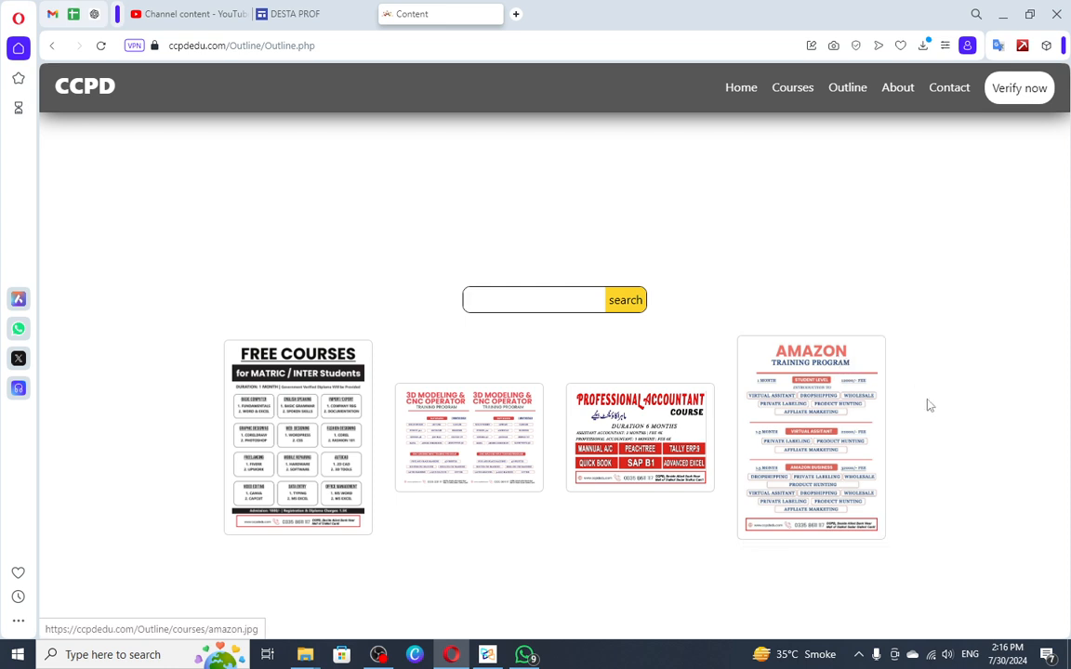
{"action": "left_click", "coordinate": [517, 299]}
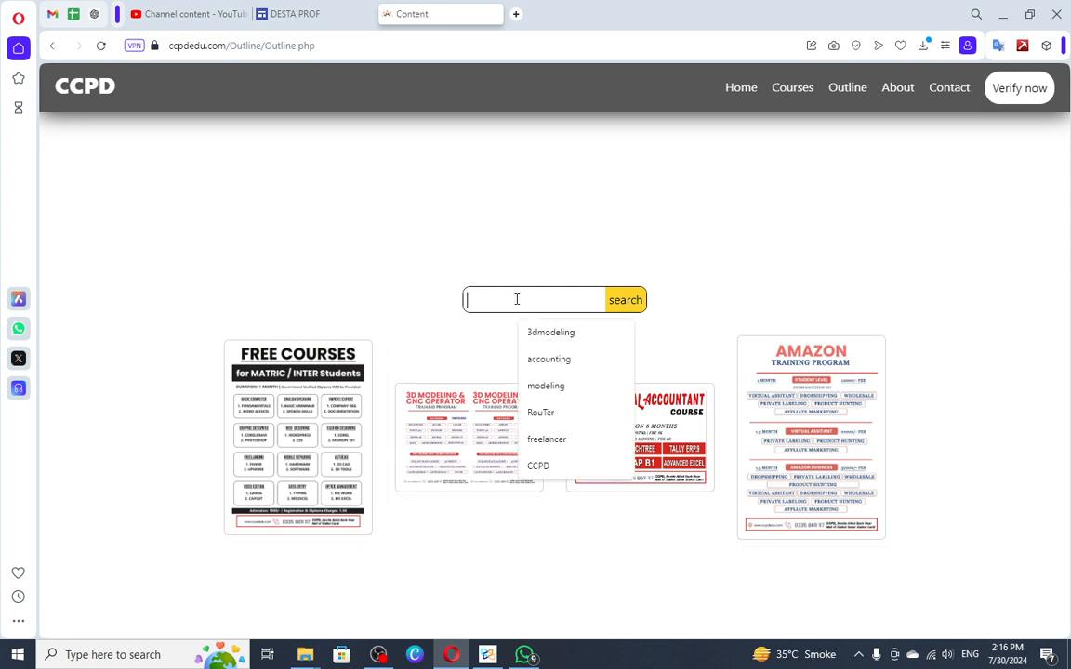
{"action": "type", "text": "AMAZON"}
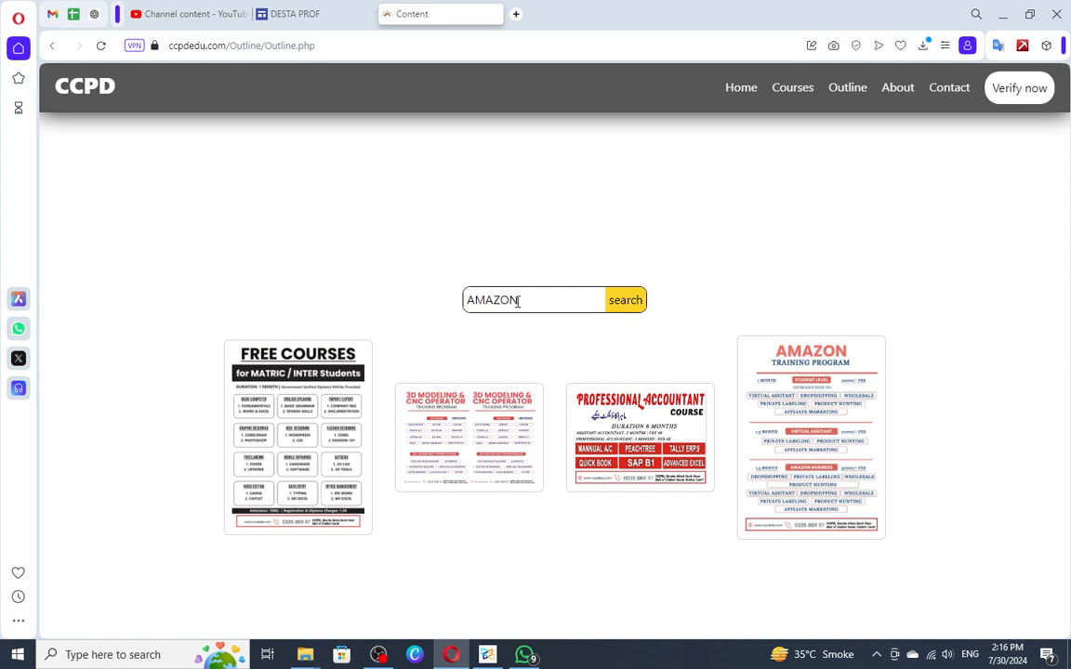
{"action": "left_click_drag", "start_coordinate": [518, 300], "coordinate": [353, 292]}
{"action": "type", "text": "amzon"}
{"action": "left_click", "coordinate": [621, 301]}
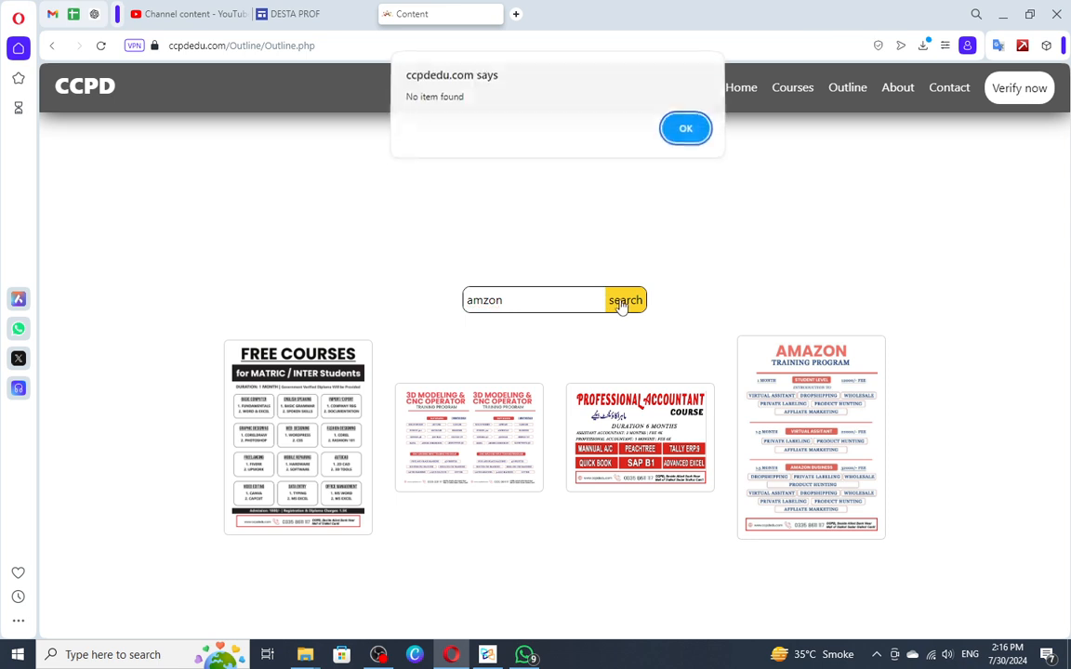
{"action": "left_click", "coordinate": [667, 139]}
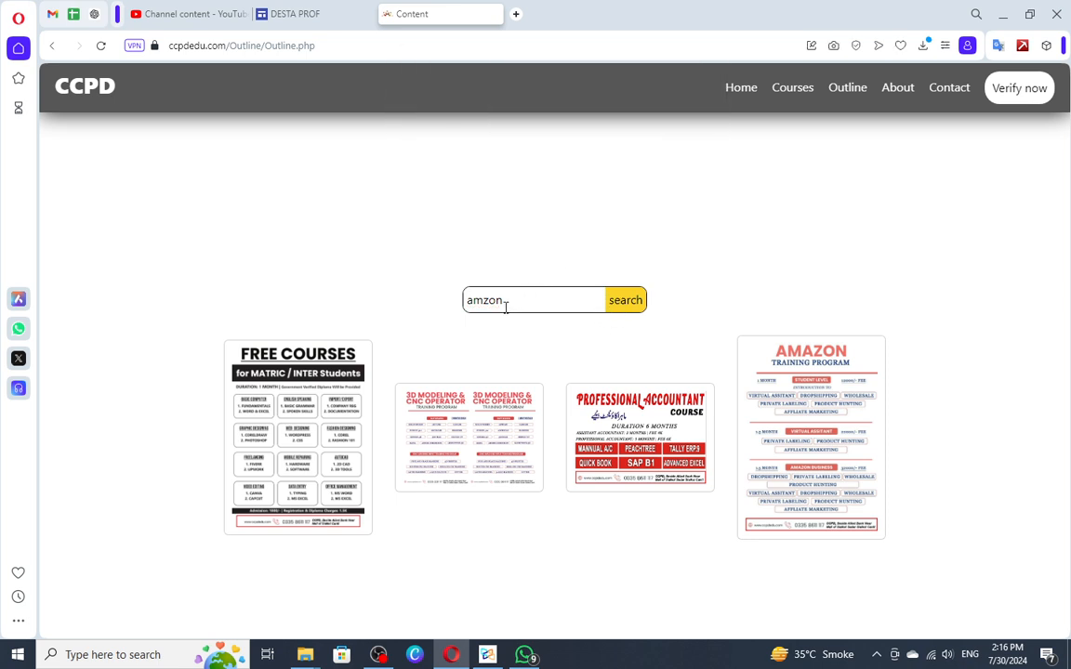
{"action": "left_click", "coordinate": [627, 306]}
{"action": "left_click", "coordinate": [686, 132]}
Step: Reload the Outline page and search the course outlines for "free"
{"action": "left_click", "coordinate": [101, 46]}
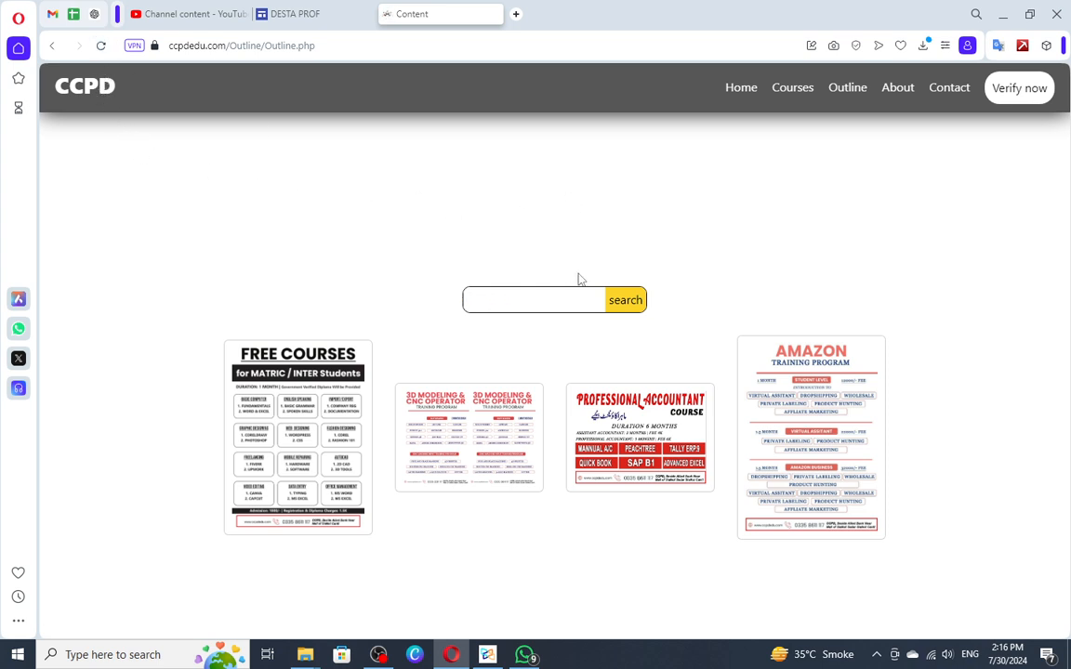
{"action": "left_click", "coordinate": [538, 306]}
{"action": "type", "text": "free"}
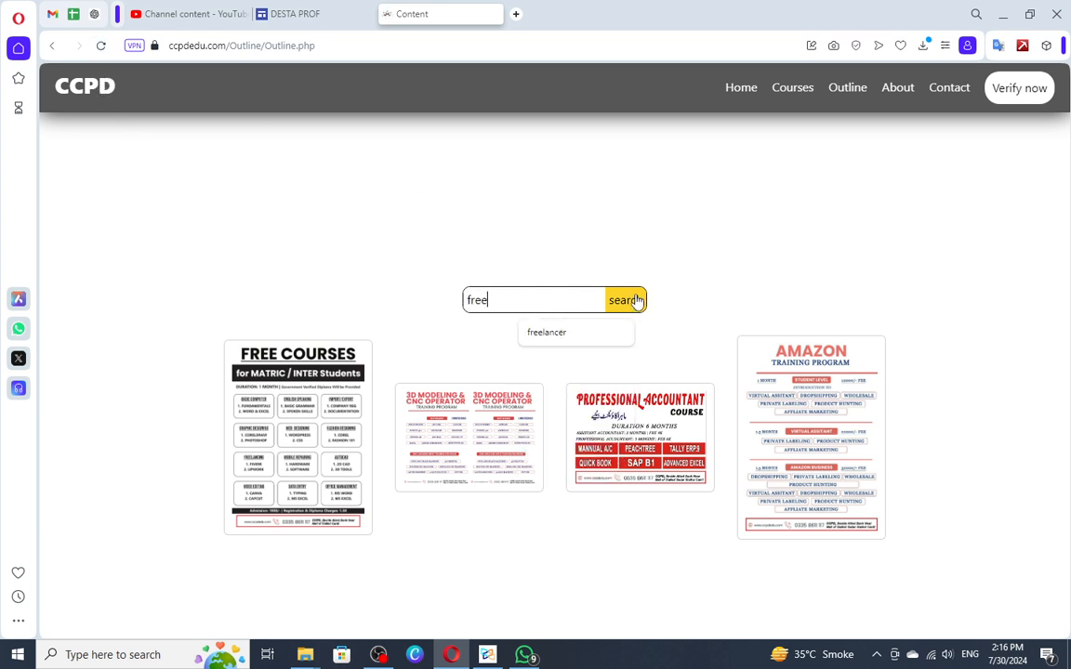
{"action": "left_click", "coordinate": [625, 300]}
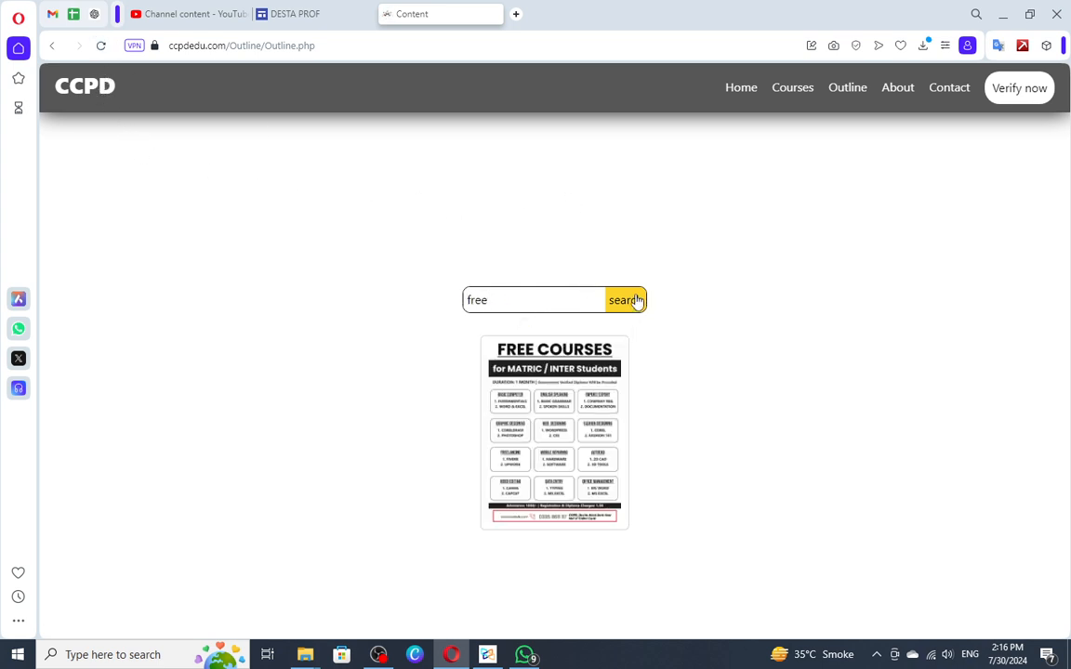
Step: View the full-size Free Courses outline image and close it again
{"action": "left_click", "coordinate": [589, 447]}
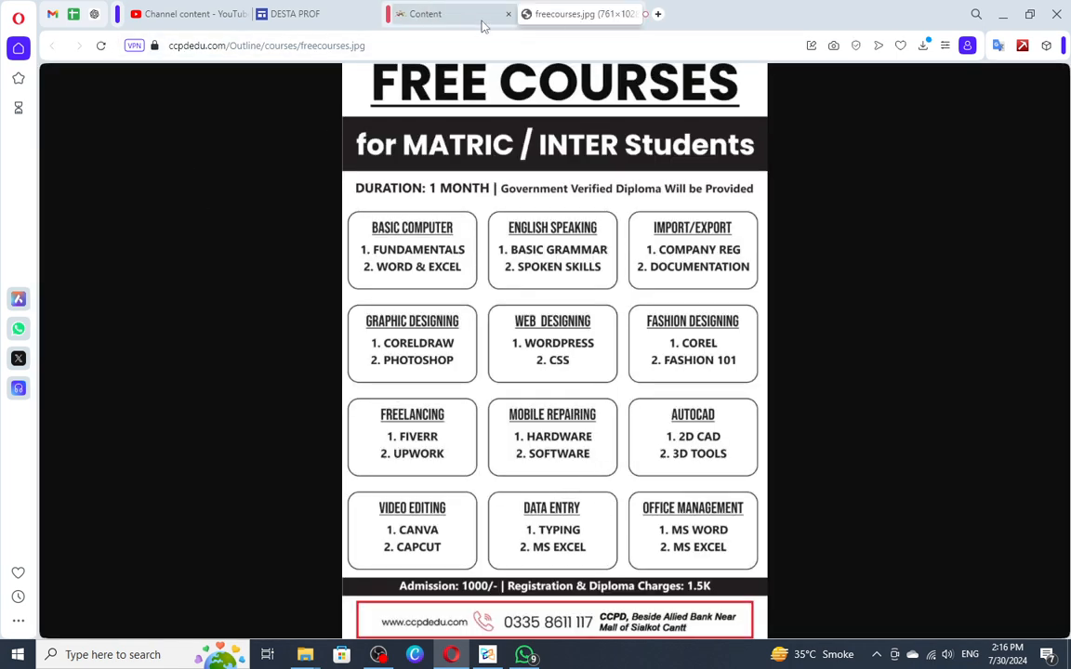
{"action": "left_click", "coordinate": [571, 13]}
{"action": "left_click", "coordinate": [643, 17]}
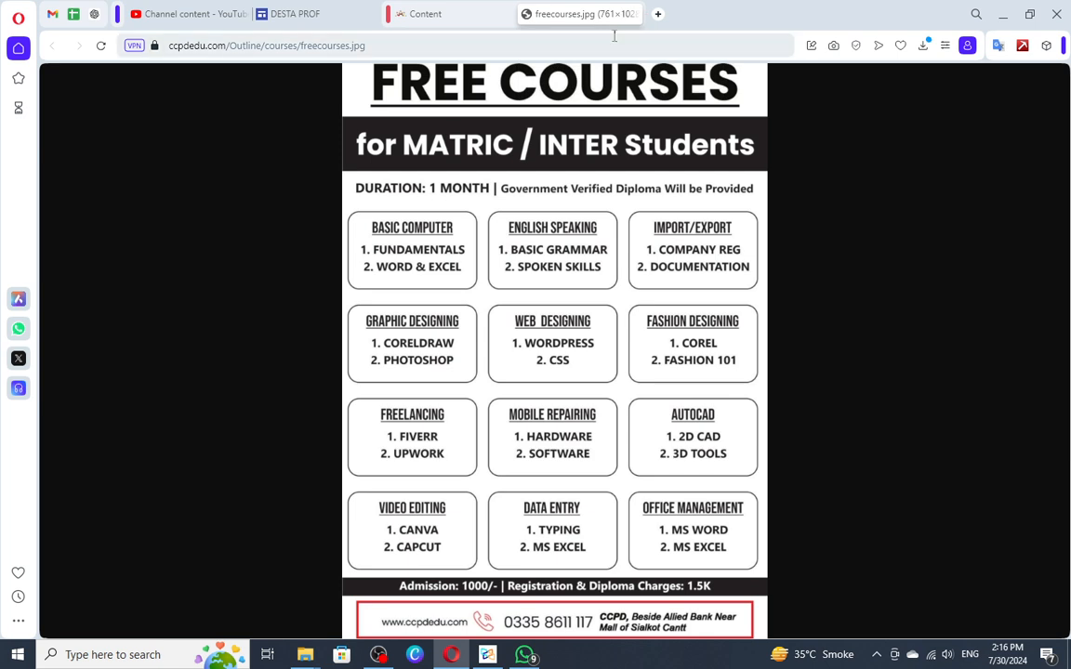
{"action": "left_click", "coordinate": [645, 14]}
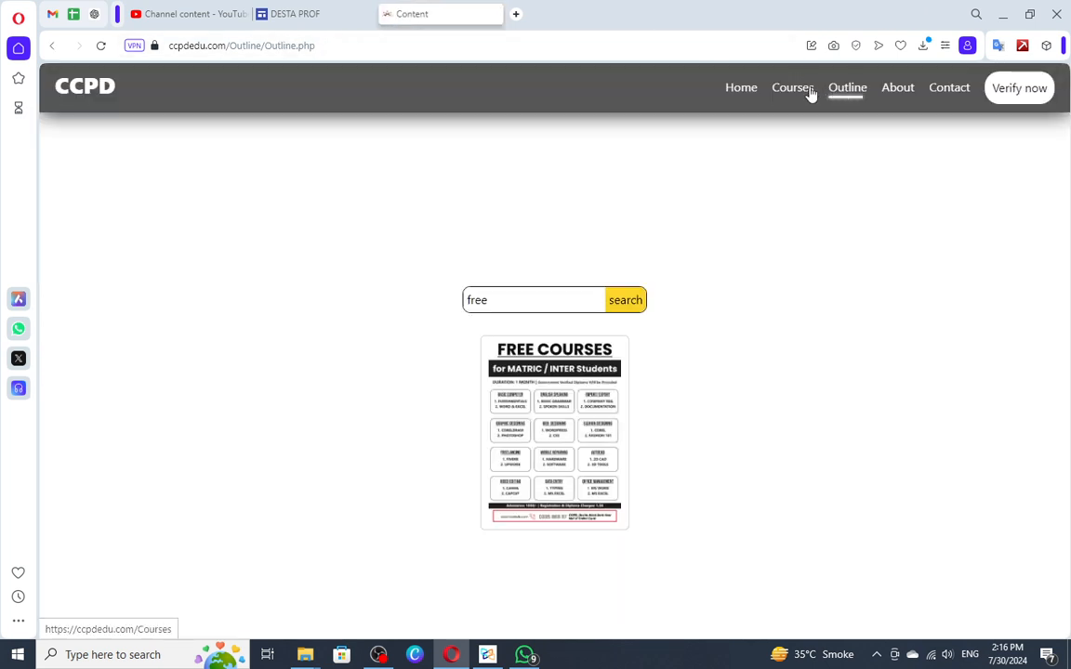
Step: Check the Courses page from both the Outline page and the Home page, returning to the site each time
{"action": "left_click", "coordinate": [793, 90]}
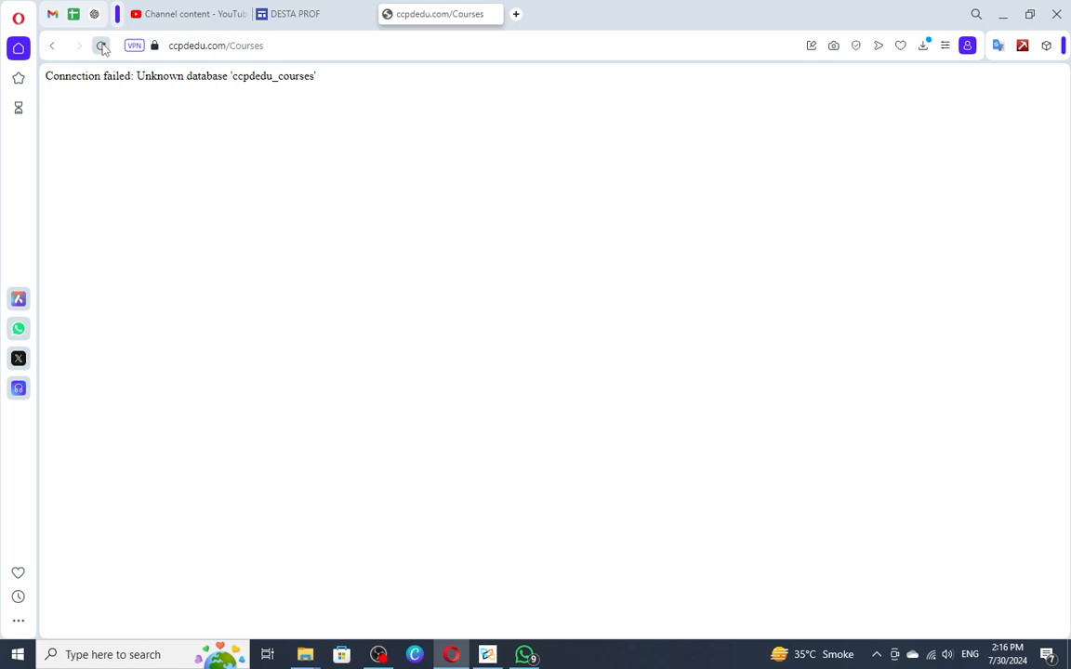
{"action": "left_click", "coordinate": [53, 46]}
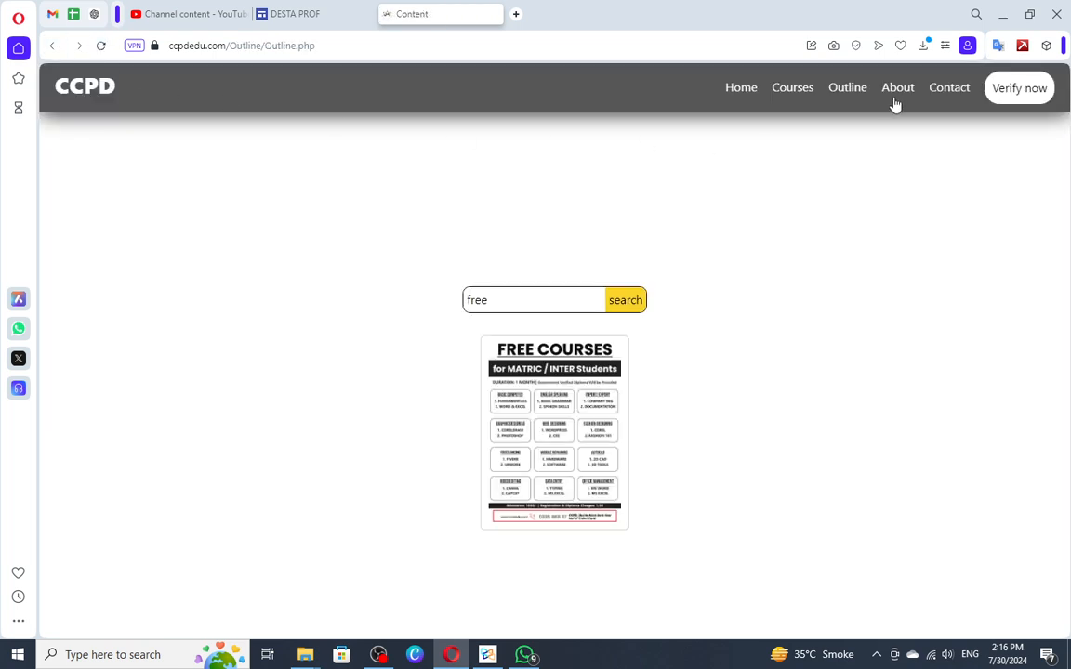
{"action": "left_click", "coordinate": [741, 93]}
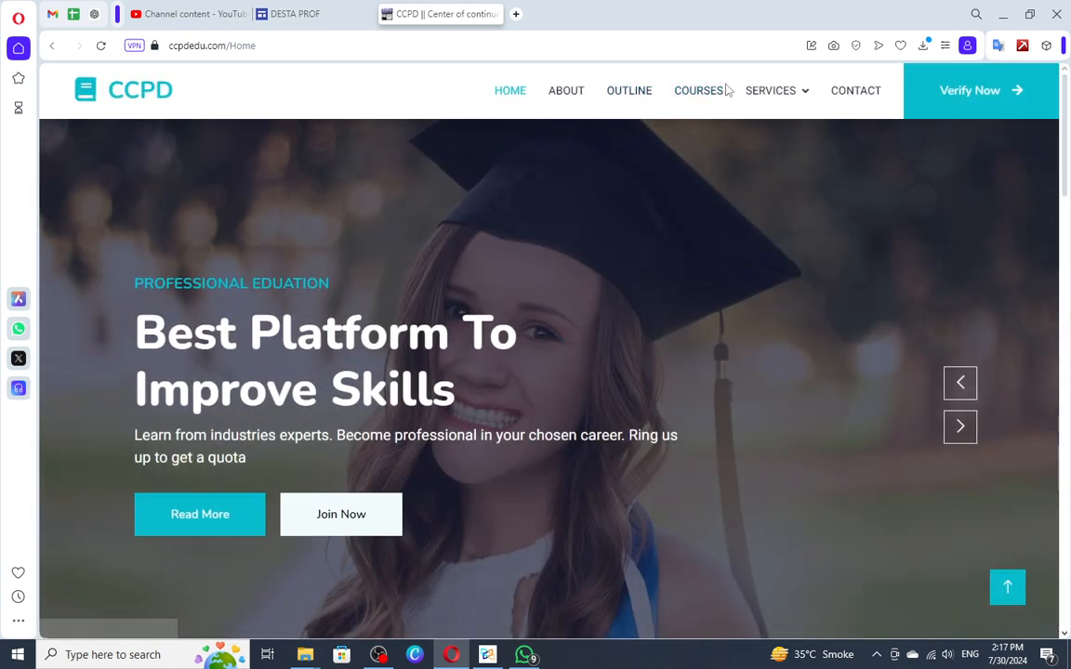
{"action": "left_click", "coordinate": [707, 98]}
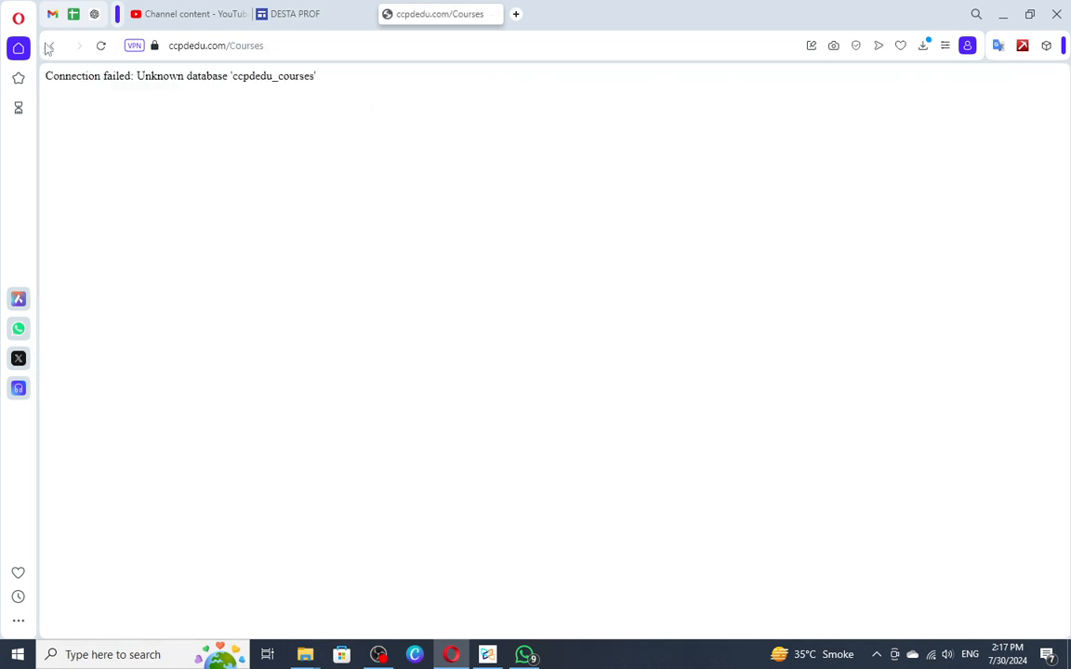
{"action": "left_click", "coordinate": [49, 47]}
Step: Open the Software Development service page and look through it down to the footer
{"action": "mouse_move", "coordinate": [791, 98]}
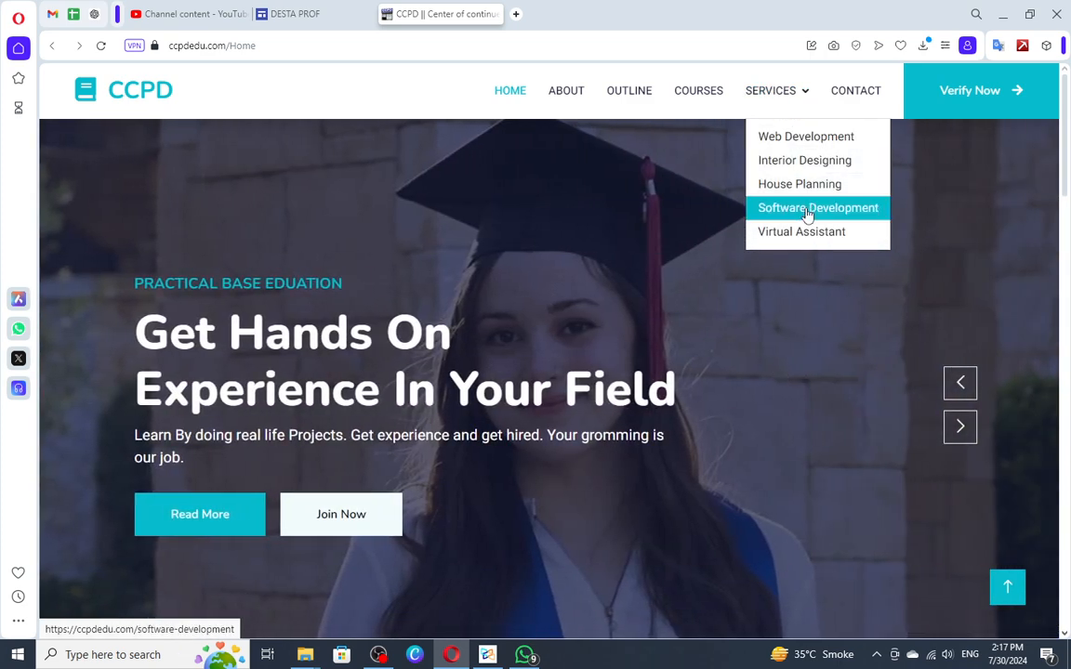
{"action": "left_click", "coordinate": [808, 209]}
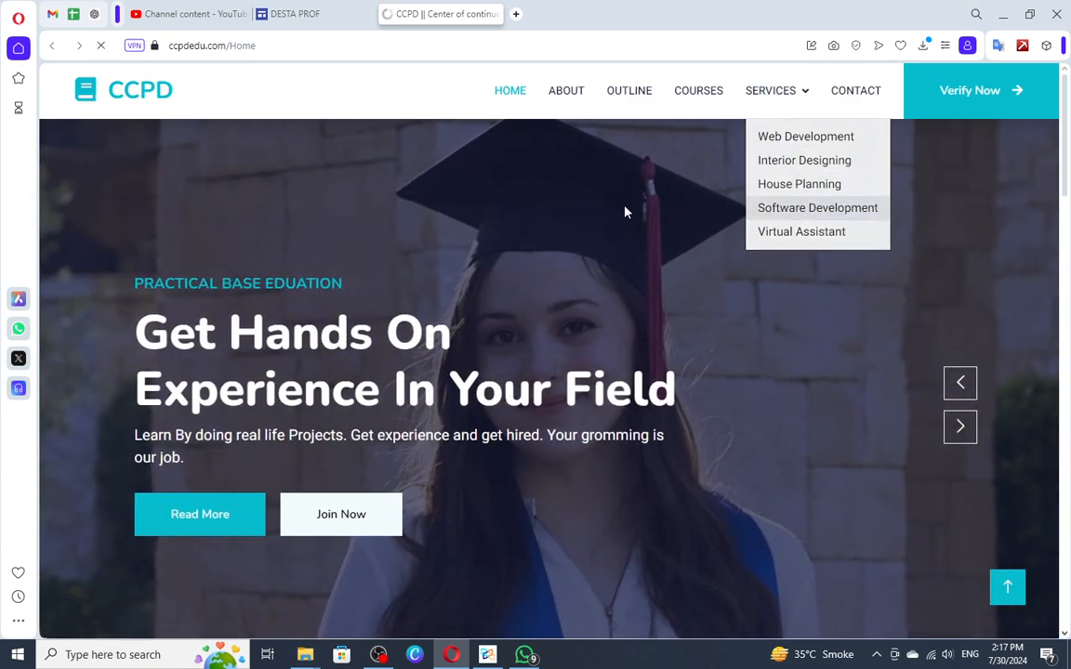
{"action": "scroll", "coordinate": [601, 212], "scroll_direction": "down", "scroll_amount": 8}
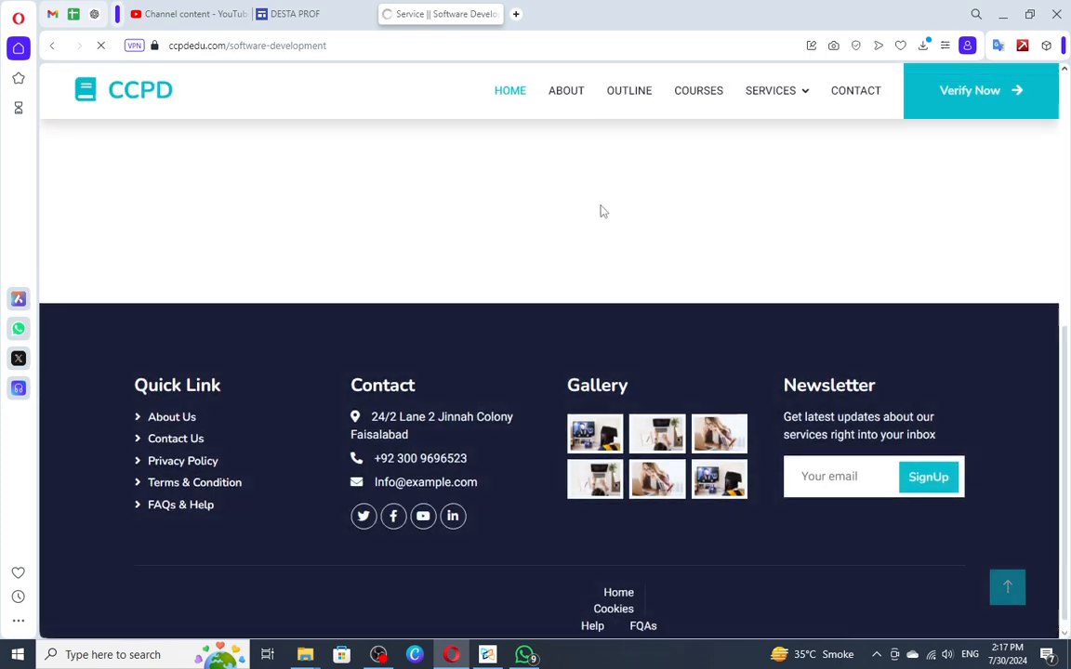
{"action": "scroll", "coordinate": [601, 212], "scroll_direction": "up", "scroll_amount": 10}
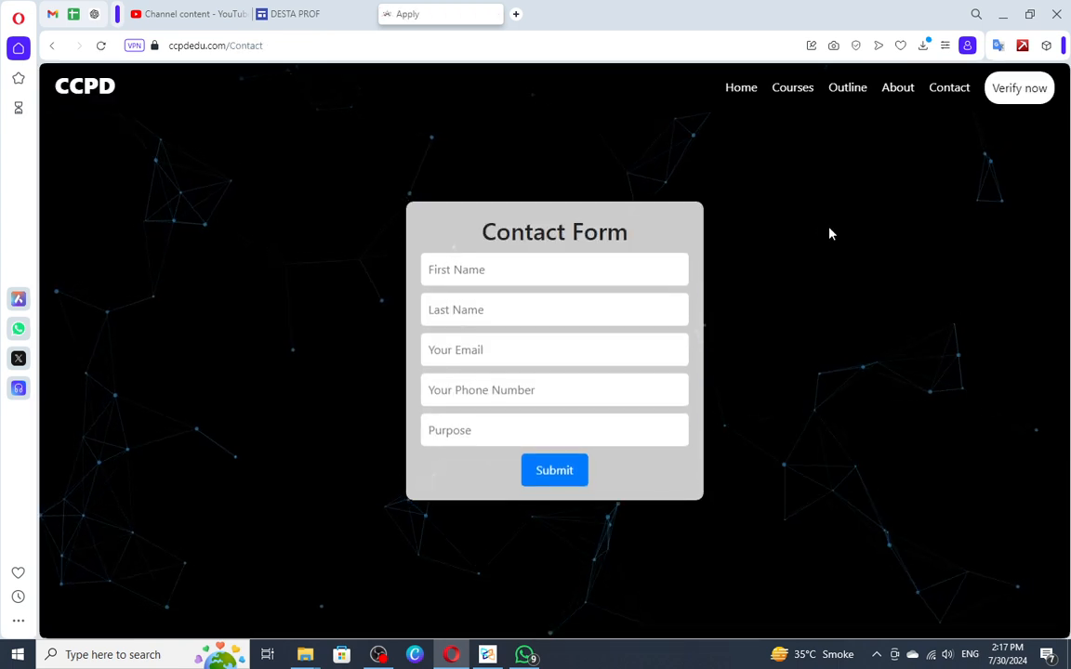
Step: Open the Diploma Verification page, fill in the verification code, view the verified certificate and go back
{"action": "left_click", "coordinate": [1004, 91]}
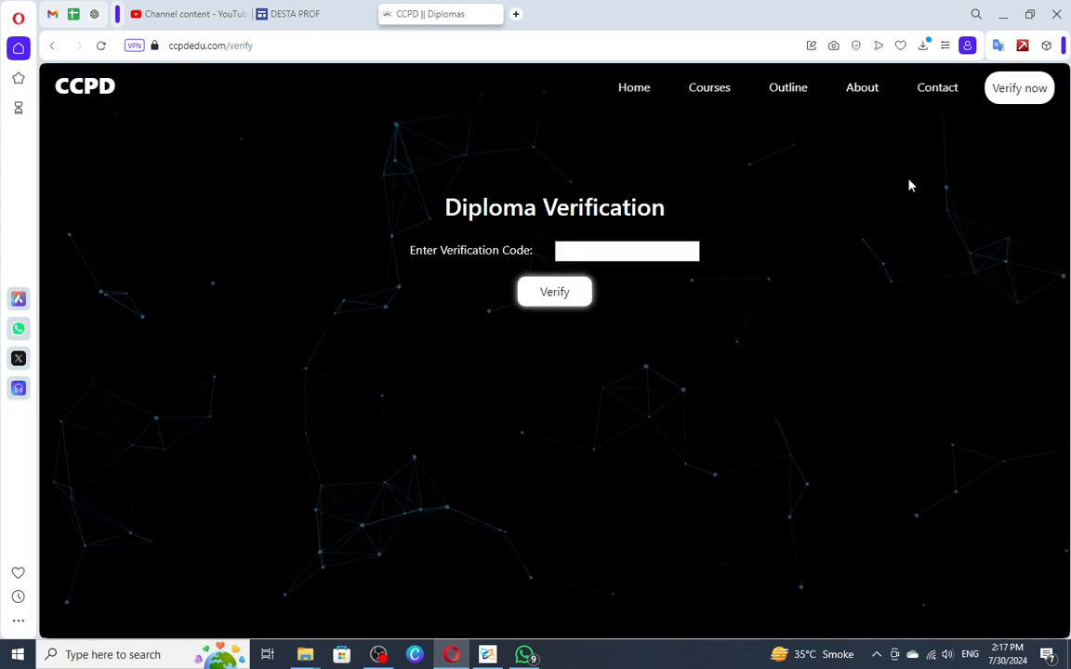
{"action": "left_click", "coordinate": [662, 252]}
{"action": "left_click", "coordinate": [633, 282]}
{"action": "left_click", "coordinate": [584, 296]}
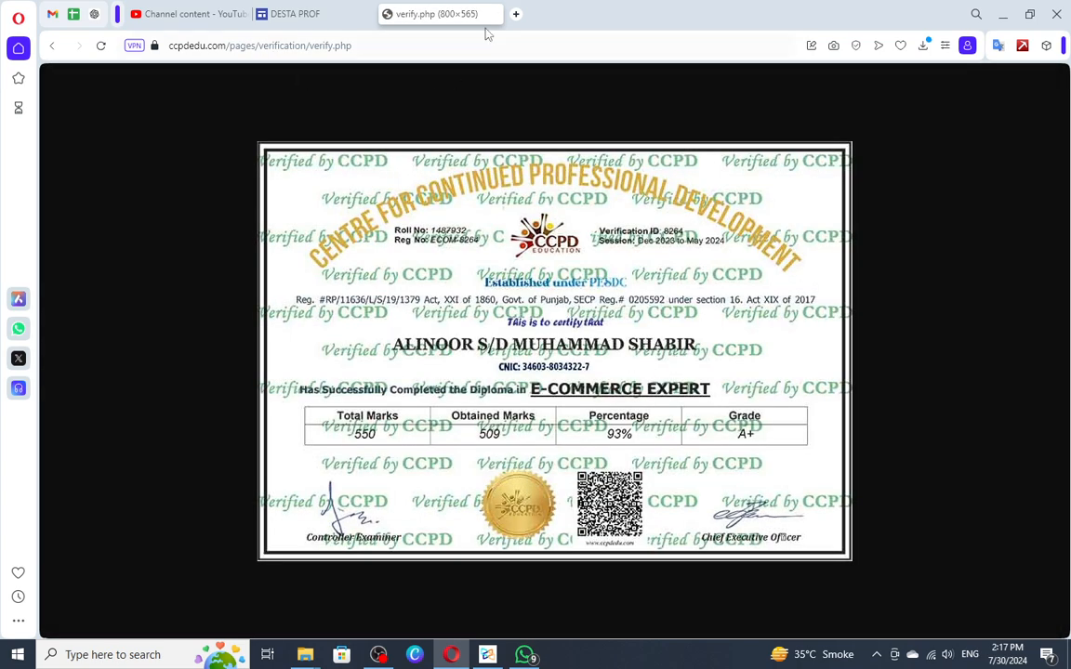
{"action": "left_click", "coordinate": [52, 45]}
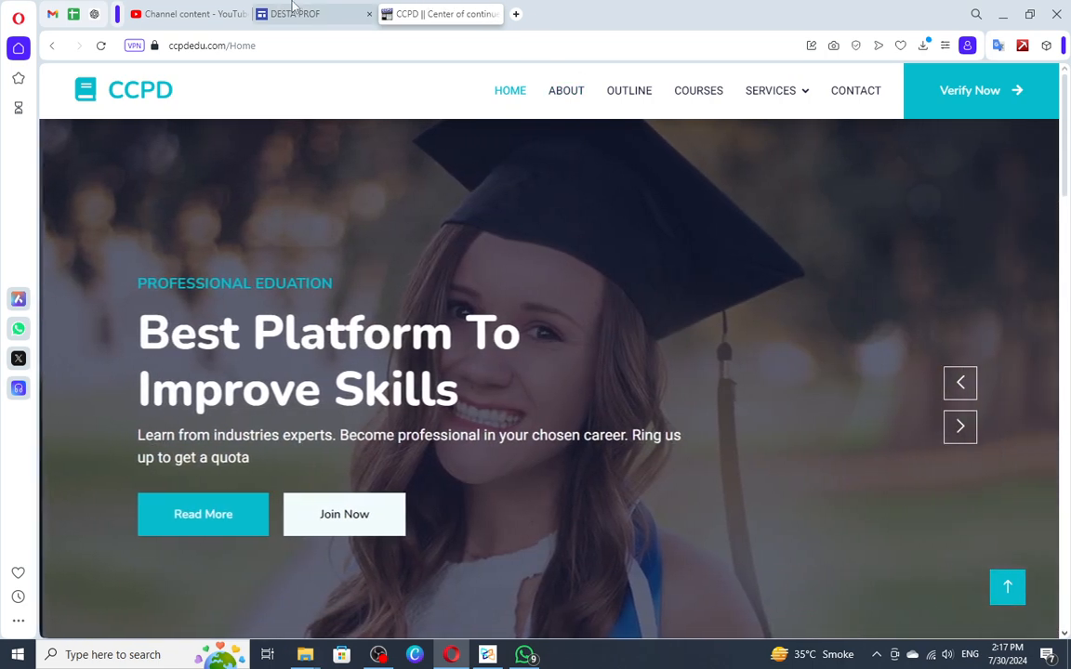
Step: Switch to the DESTA PROF site in Google Sites, insert a spacer below the Facebook link and make it slightly taller
{"action": "left_click", "coordinate": [293, 8]}
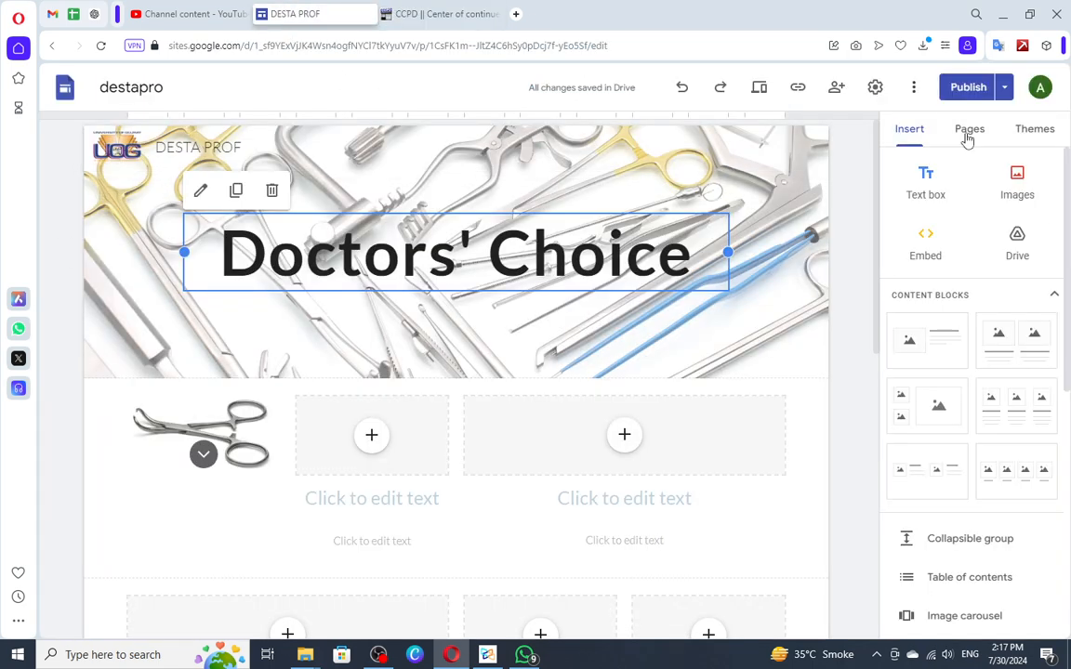
{"action": "scroll", "coordinate": [697, 358], "scroll_direction": "down", "scroll_amount": 7}
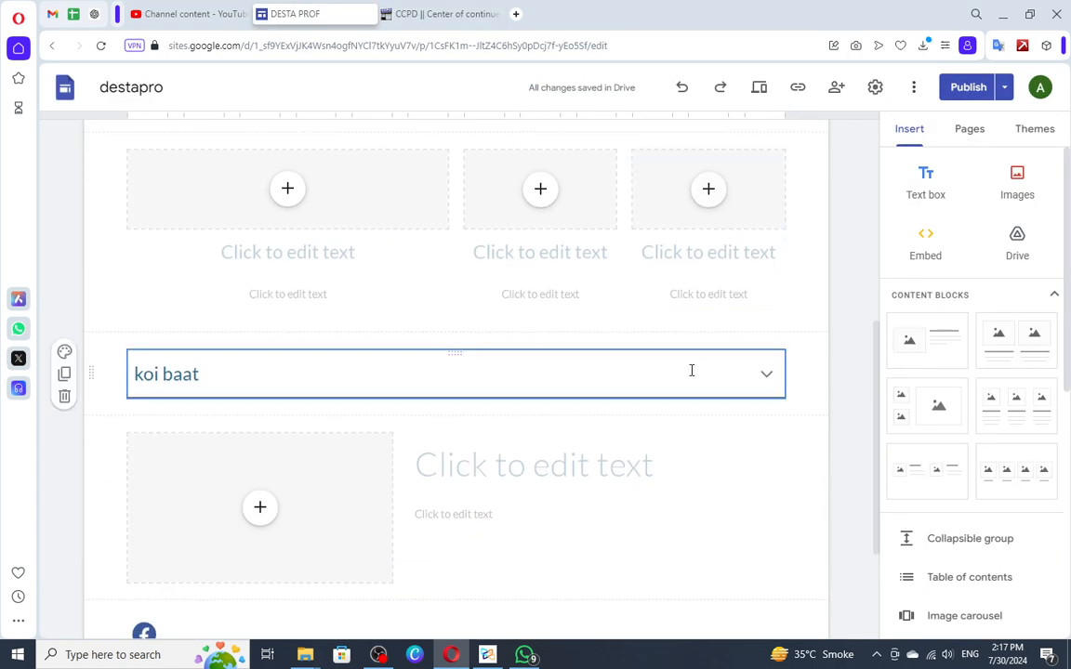
{"action": "scroll", "coordinate": [925, 370], "scroll_direction": "down", "scroll_amount": 3}
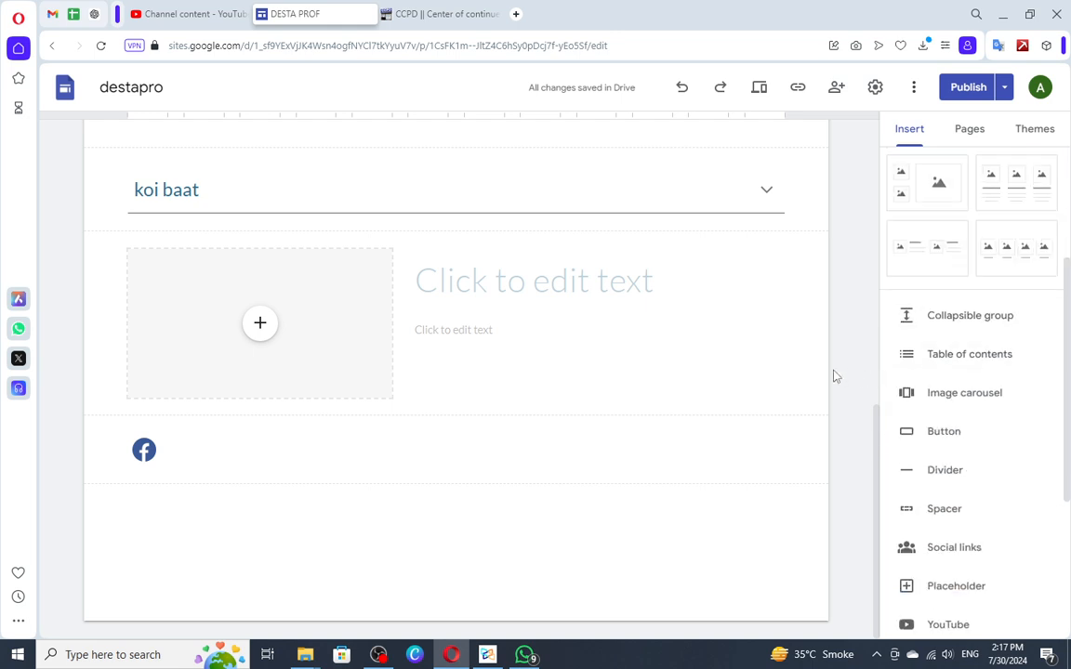
{"action": "scroll", "coordinate": [980, 414], "scroll_direction": "down", "scroll_amount": 4}
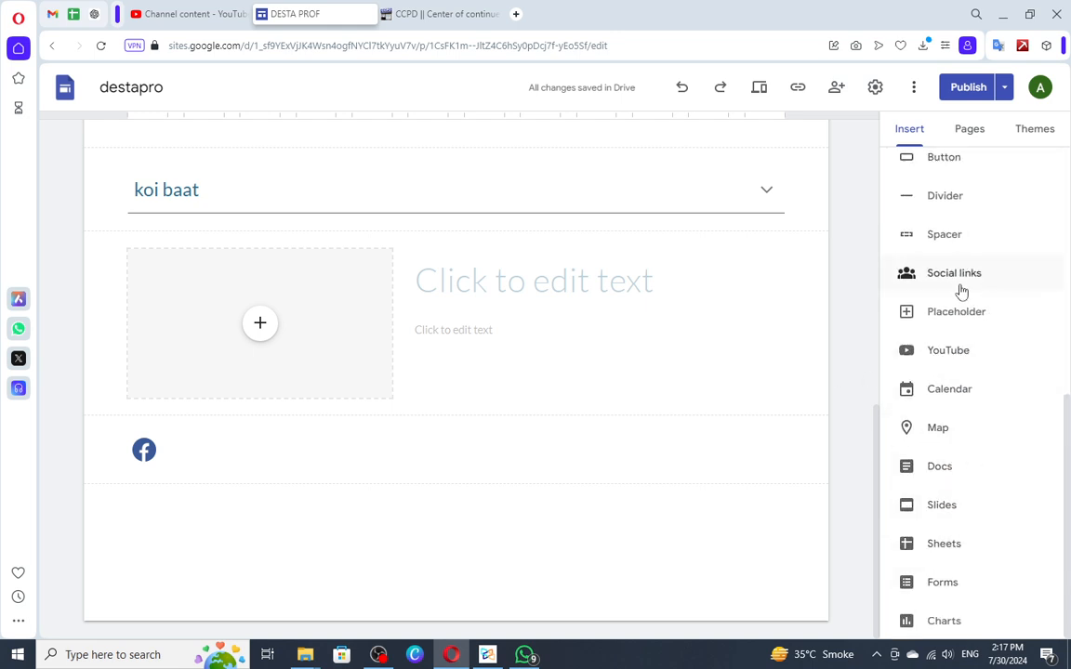
{"action": "scroll", "coordinate": [961, 292], "scroll_direction": "up", "scroll_amount": 1}
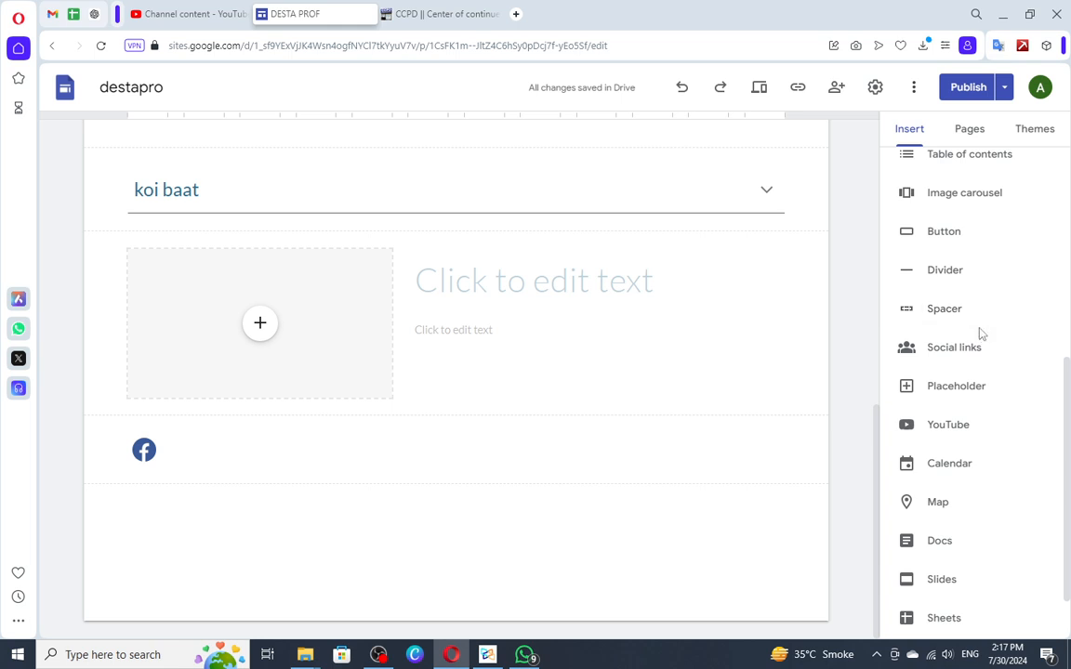
{"action": "scroll", "coordinate": [791, 279], "scroll_direction": "up", "scroll_amount": 2}
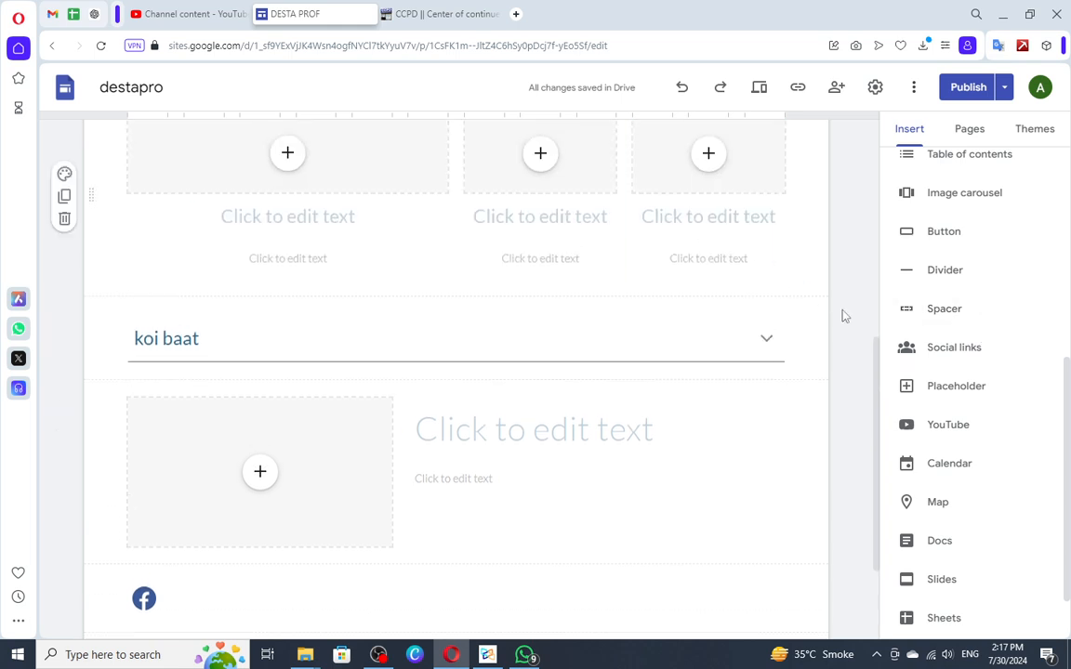
{"action": "left_click", "coordinate": [944, 311]}
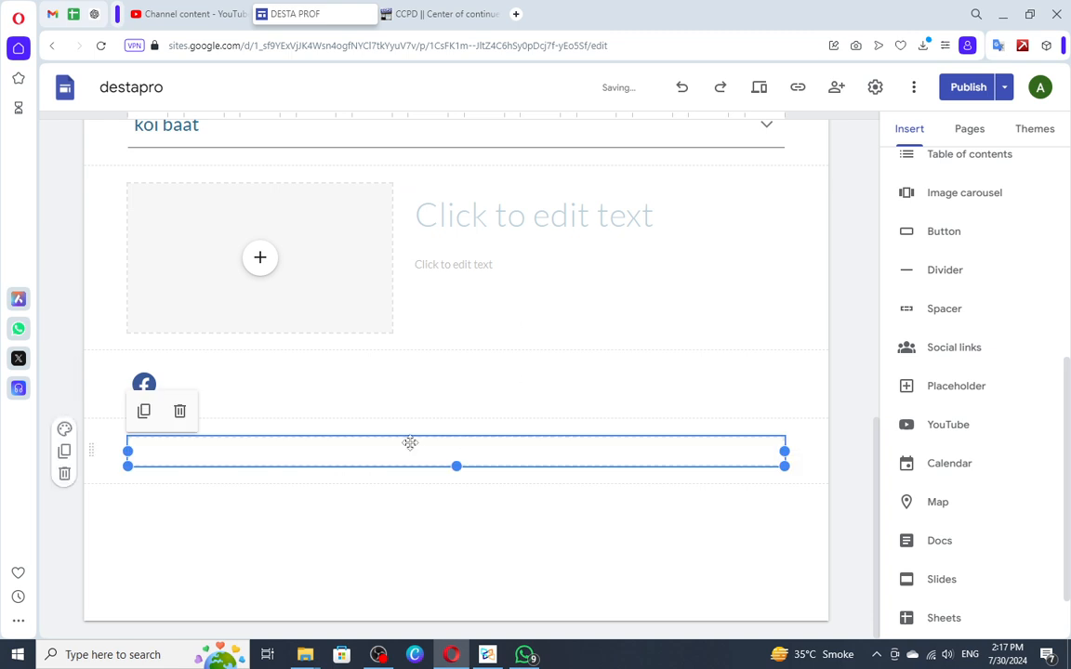
{"action": "mouse_move", "coordinate": [456, 466]}
{"action": "left_mouse_down"}
{"action": "mouse_move", "coordinate": [453, 532]}
{"action": "mouse_move", "coordinate": [456, 479]}
{"action": "left_mouse_up"}
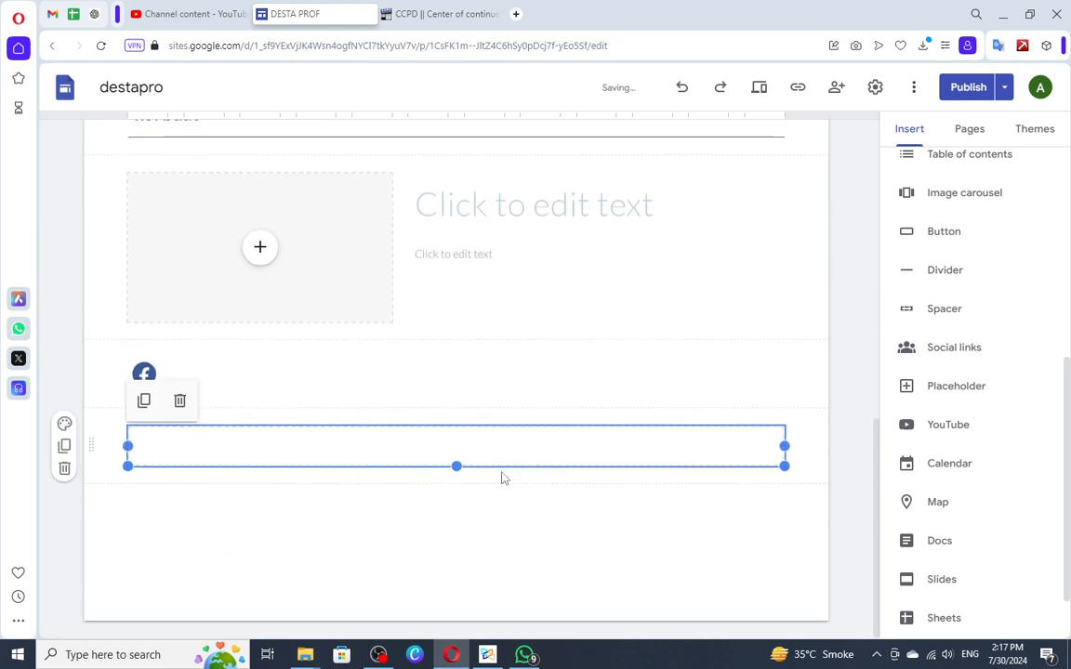
Step: Move the spacer directly beneath the Doctors' Choice header banner and stretch it to a much greater height
{"action": "left_click_drag", "start_coordinate": [153, 387], "coordinate": [249, 383]}
{"action": "left_click", "coordinate": [446, 234]}
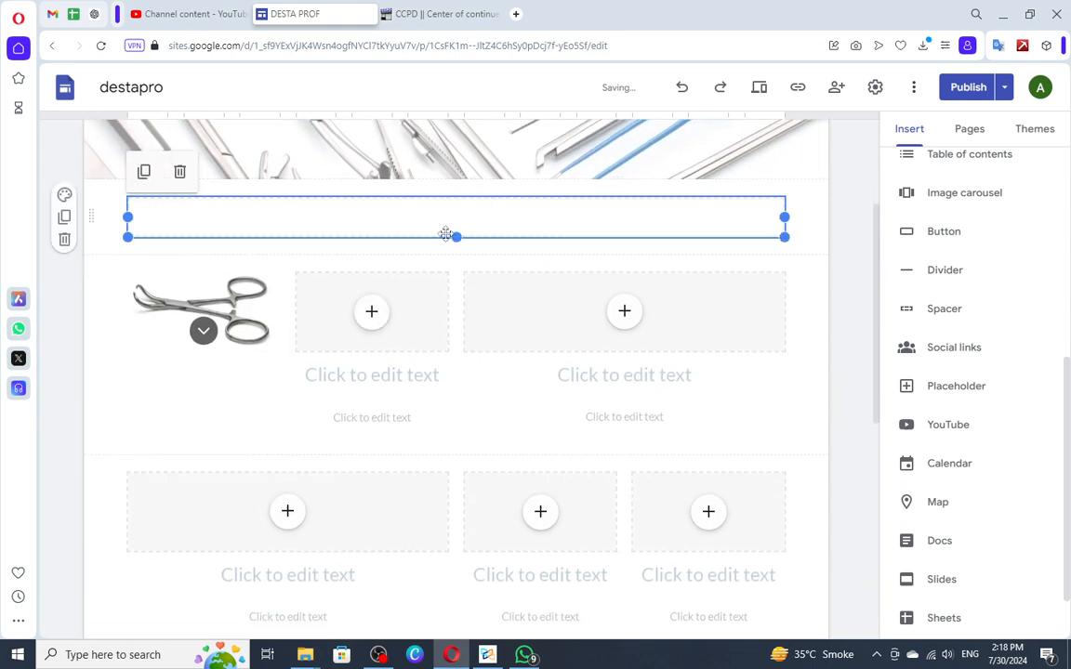
{"action": "left_click_drag", "start_coordinate": [456, 238], "coordinate": [456, 363]}
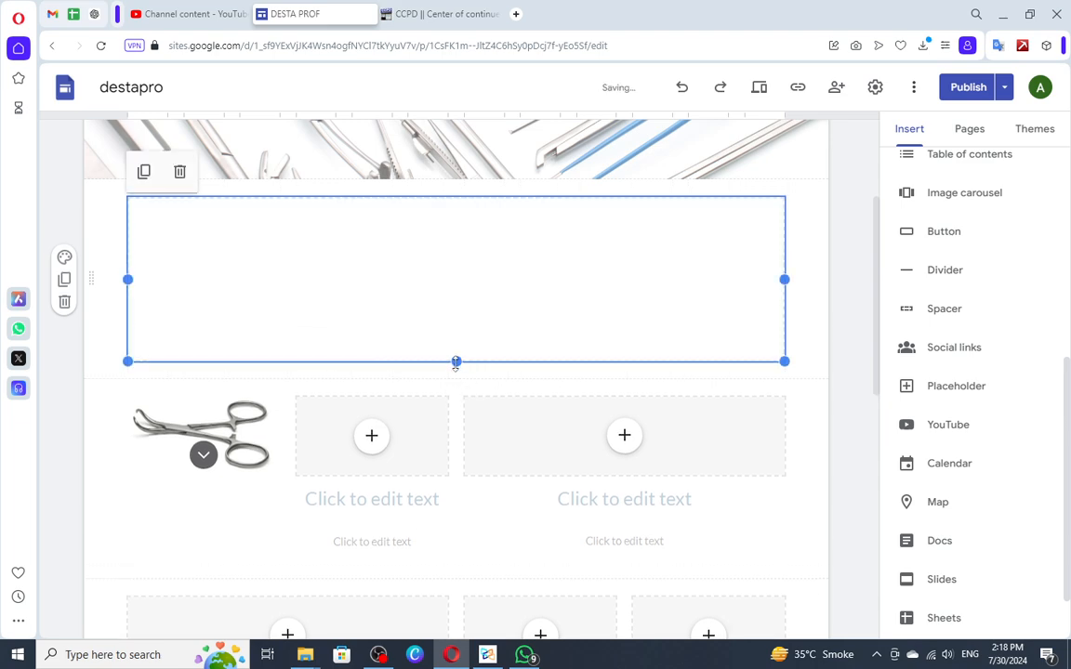
{"action": "left_click", "coordinate": [849, 333]}
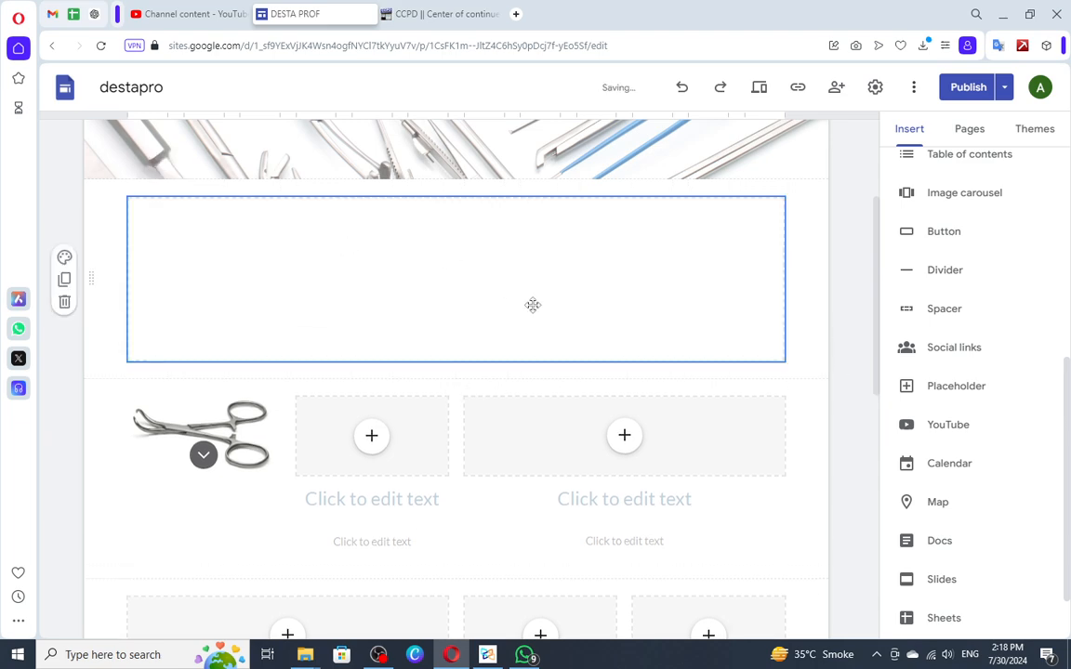
Step: Switch to the CCPD website and look through its home page down to the Courses Categories section
{"action": "left_click", "coordinate": [442, 14]}
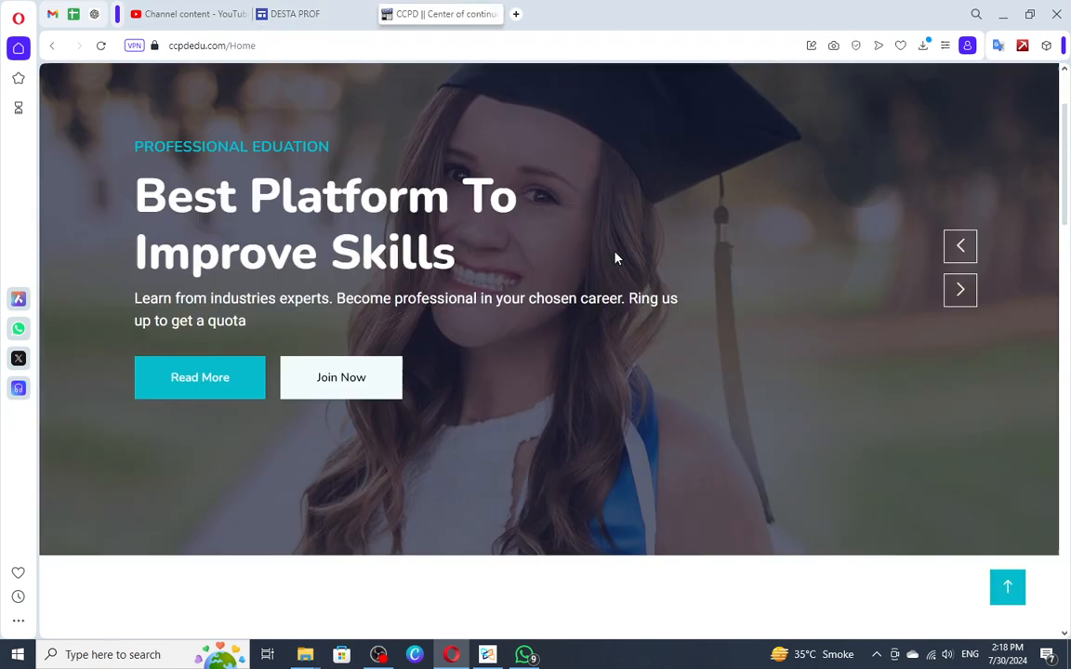
{"action": "scroll", "coordinate": [614, 258], "scroll_direction": "down", "scroll_amount": 3}
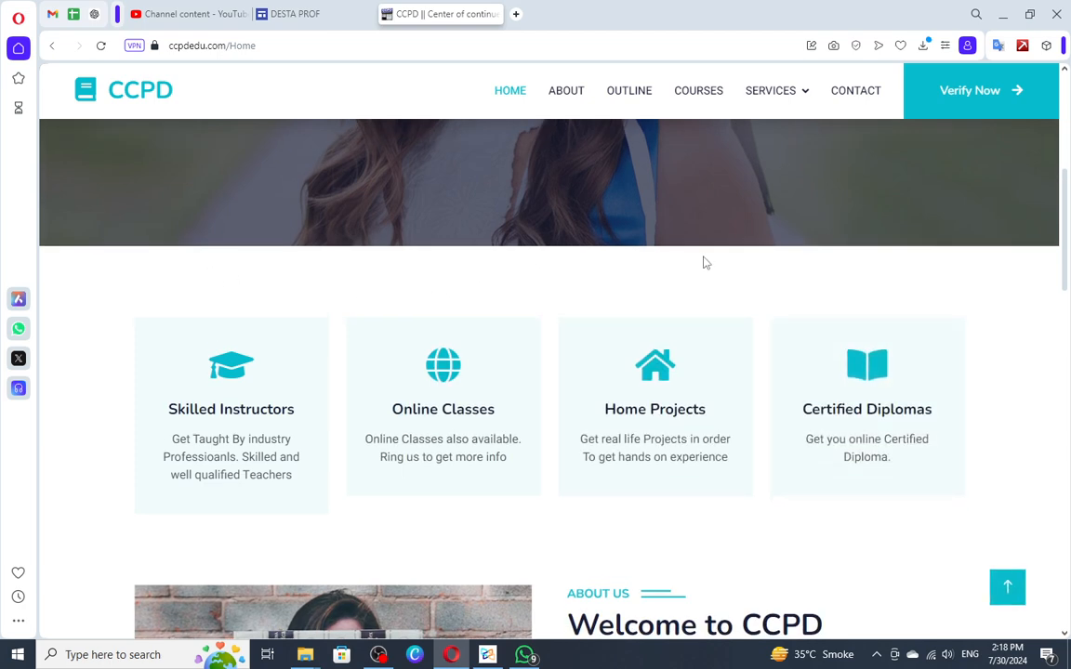
{"action": "scroll", "coordinate": [743, 279], "scroll_direction": "down", "scroll_amount": 3}
{"action": "scroll", "coordinate": [604, 335], "scroll_direction": "down", "scroll_amount": 5}
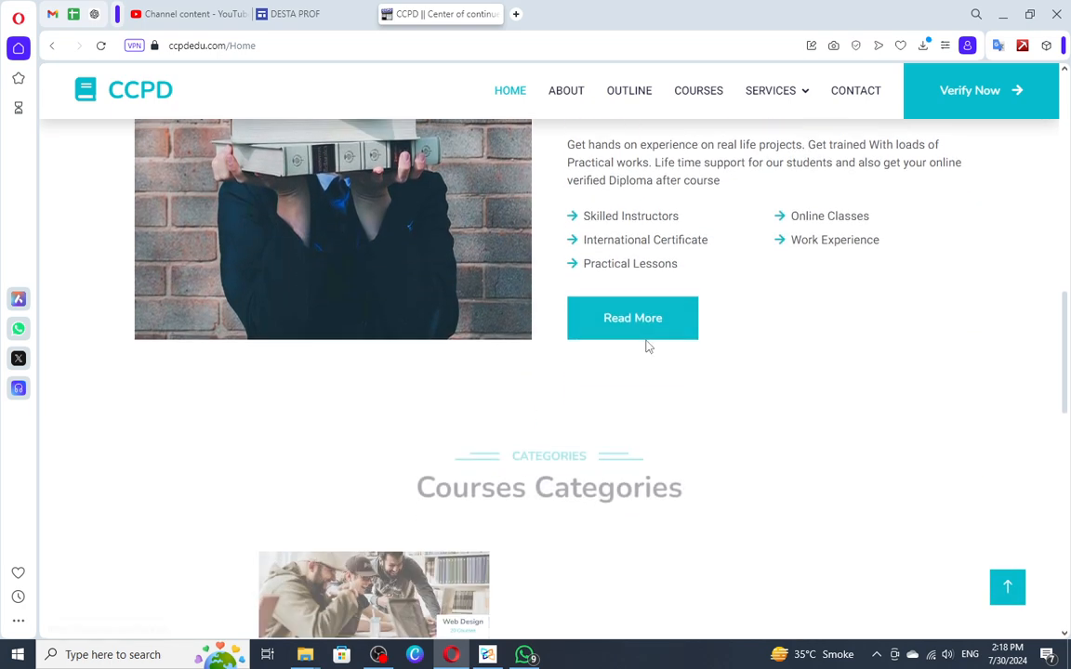
{"action": "scroll", "coordinate": [758, 374], "scroll_direction": "down", "scroll_amount": 1}
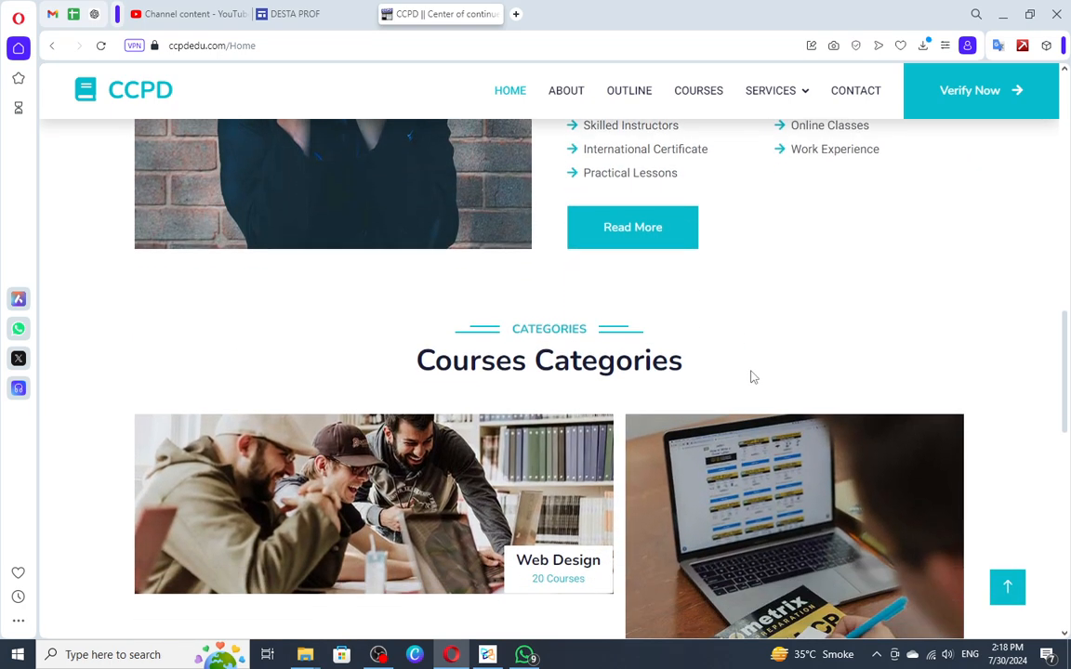
Step: Return to the DESTA PROF site, delete the tall spacer beneath the Doctors' Choice banner and insert a divider in its place
{"action": "left_click", "coordinate": [294, 14]}
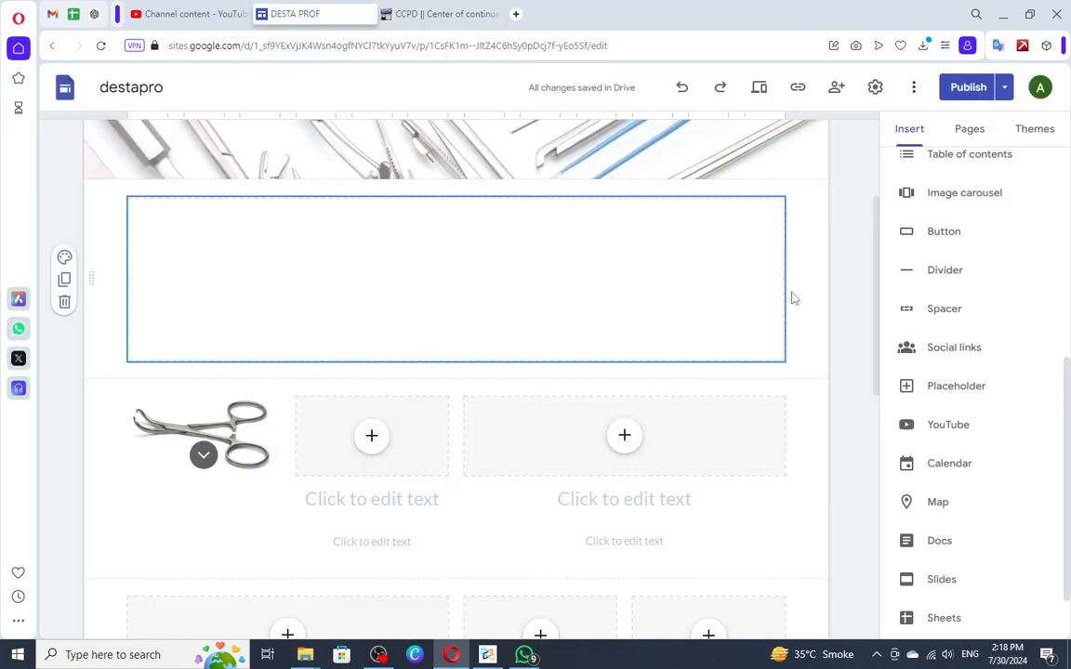
{"action": "left_click_drag", "start_coordinate": [793, 297], "coordinate": [387, 209]}
{"action": "left_click_drag", "start_coordinate": [389, 266], "coordinate": [414, 307]}
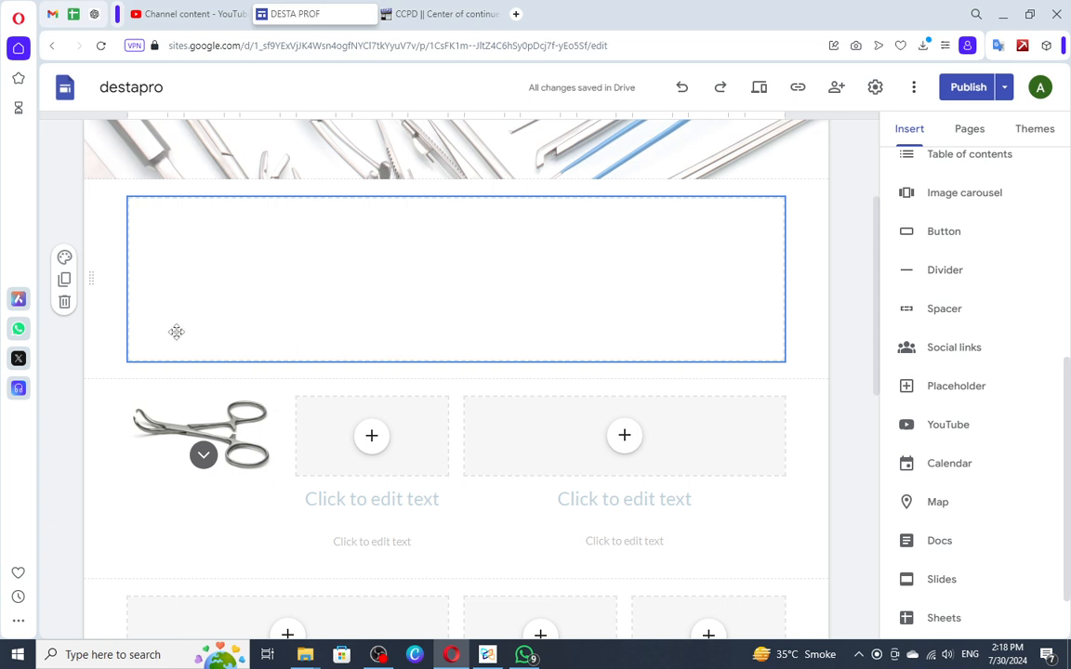
{"action": "left_click", "coordinate": [64, 303]}
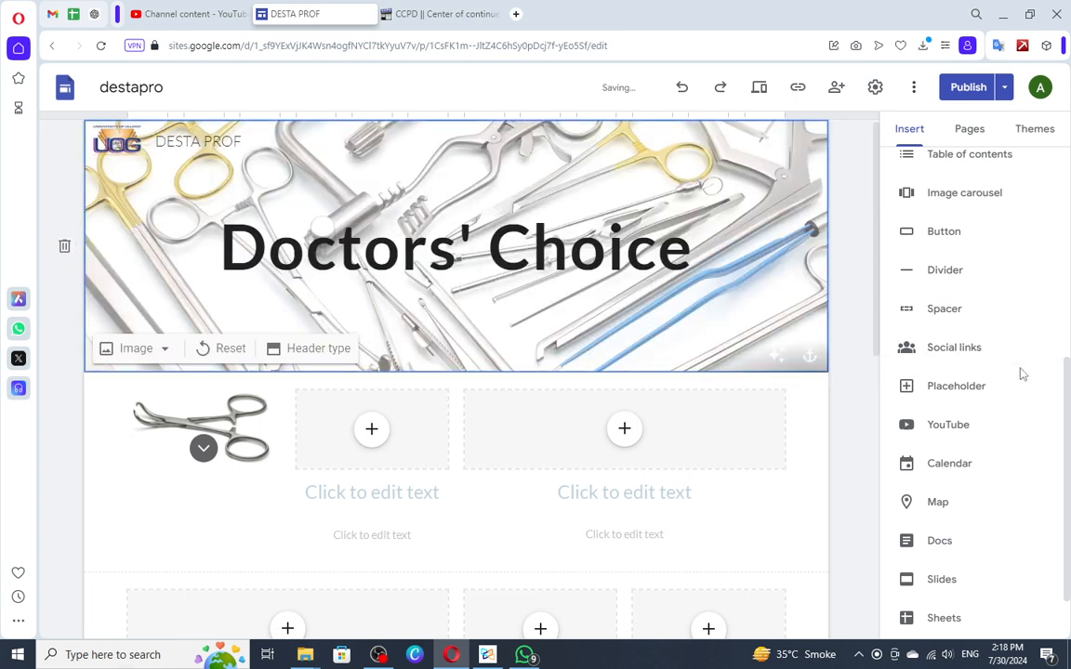
{"action": "scroll", "coordinate": [952, 346], "scroll_direction": "down", "scroll_amount": 1}
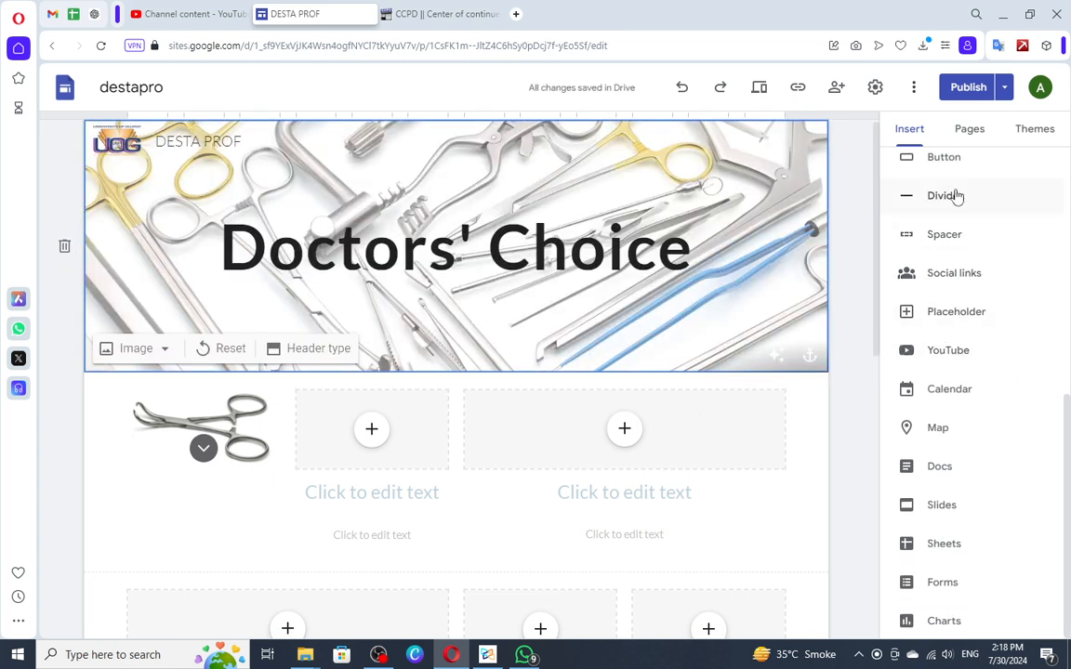
{"action": "left_click", "coordinate": [953, 197]}
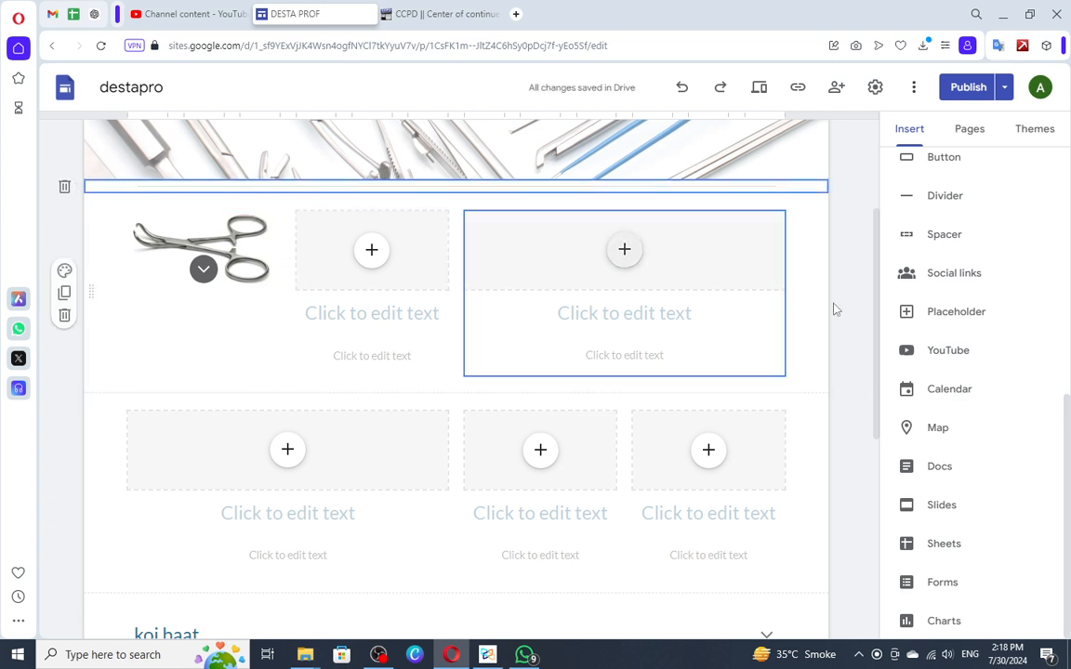
Step: Insert a placeholder below the divider and fill it with the channel's YouTube video L19A IMPEX CREATING PACKING LIST AND INVOICE
{"action": "scroll", "coordinate": [1000, 335], "scroll_direction": "up", "scroll_amount": 6}
{"action": "scroll", "coordinate": [998, 339], "scroll_direction": "down", "scroll_amount": 4}
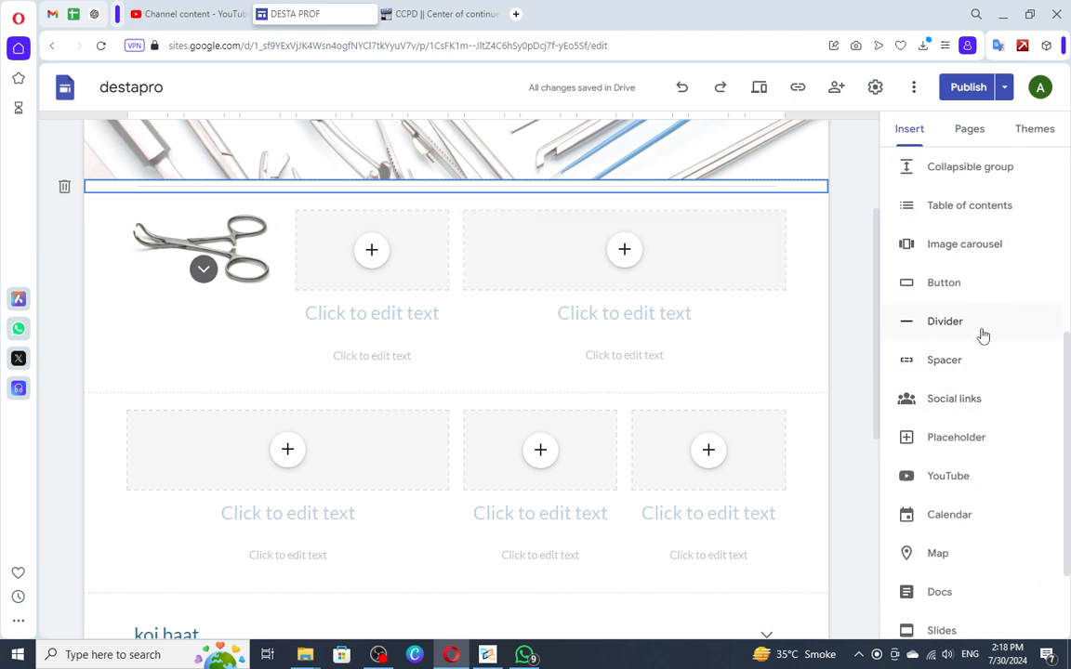
{"action": "left_click", "coordinate": [956, 437]}
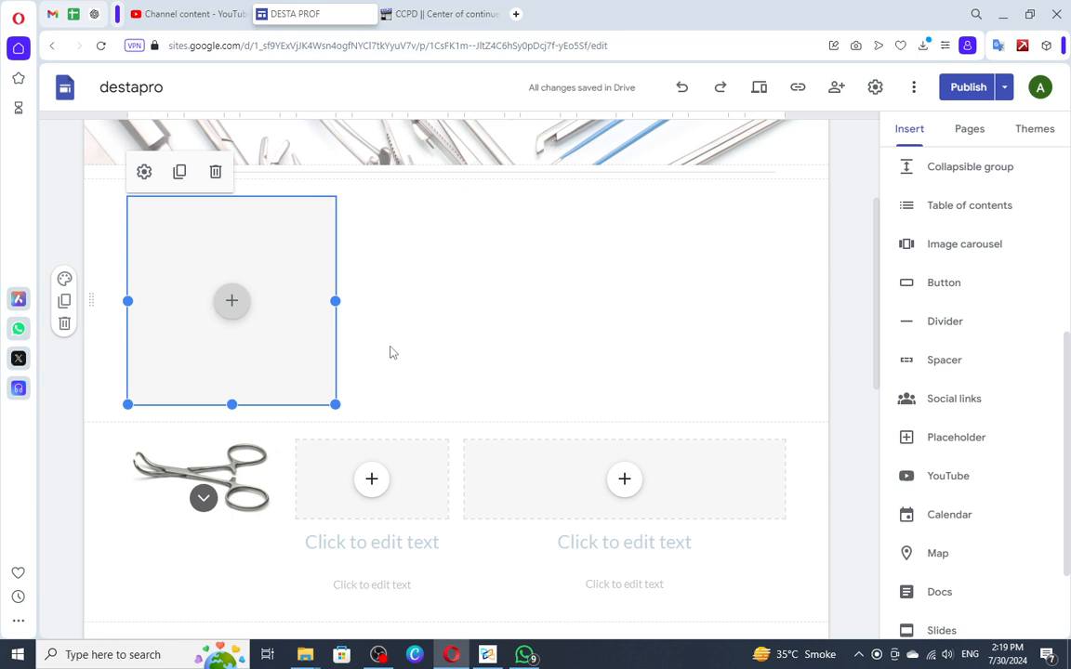
{"action": "left_click", "coordinate": [232, 303]}
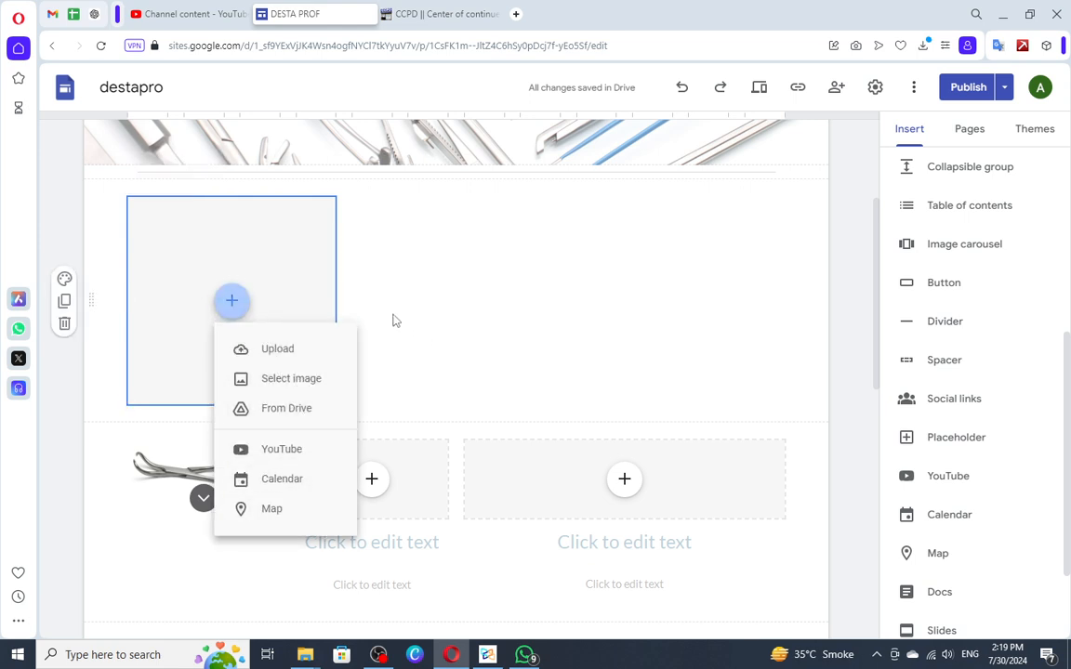
{"action": "left_click", "coordinate": [296, 460]}
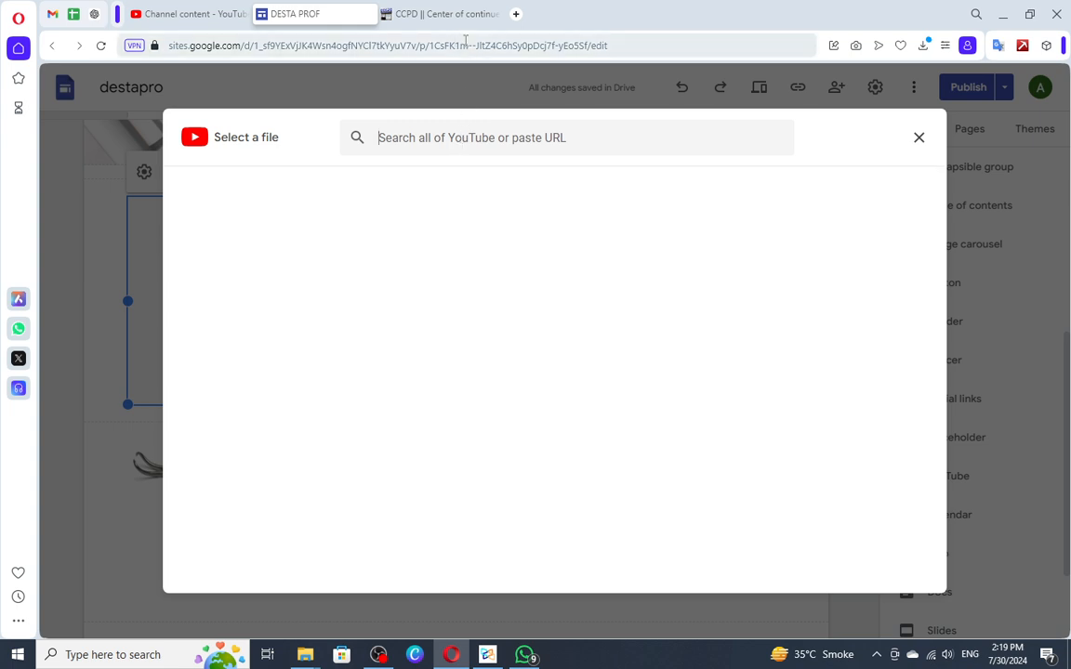
{"action": "left_click", "coordinate": [516, 14]}
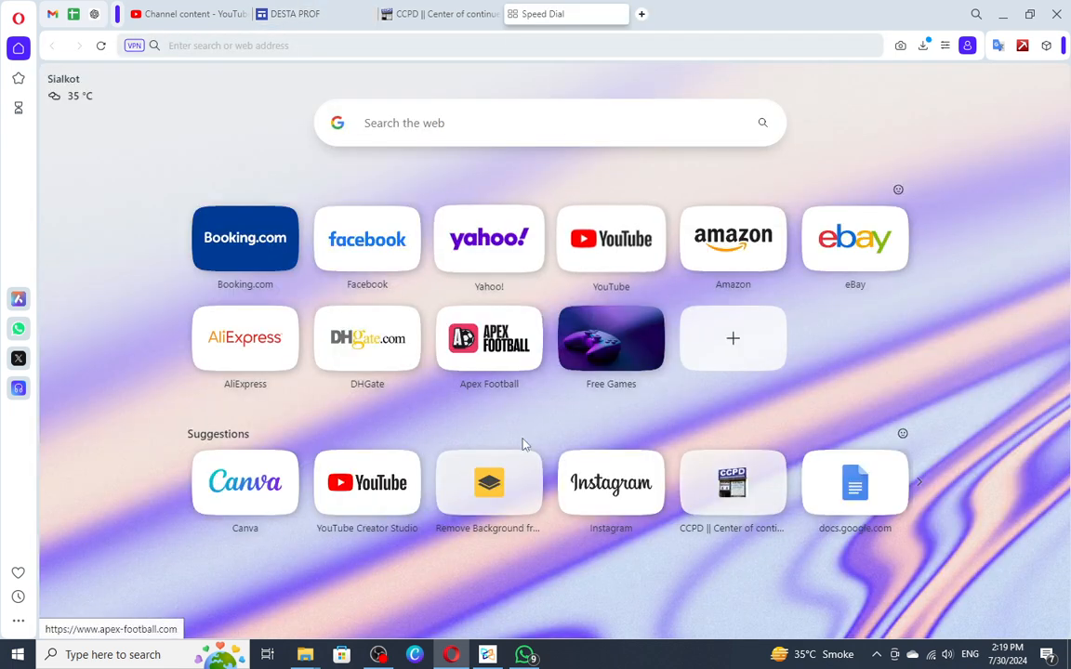
{"action": "left_click", "coordinate": [296, 14]}
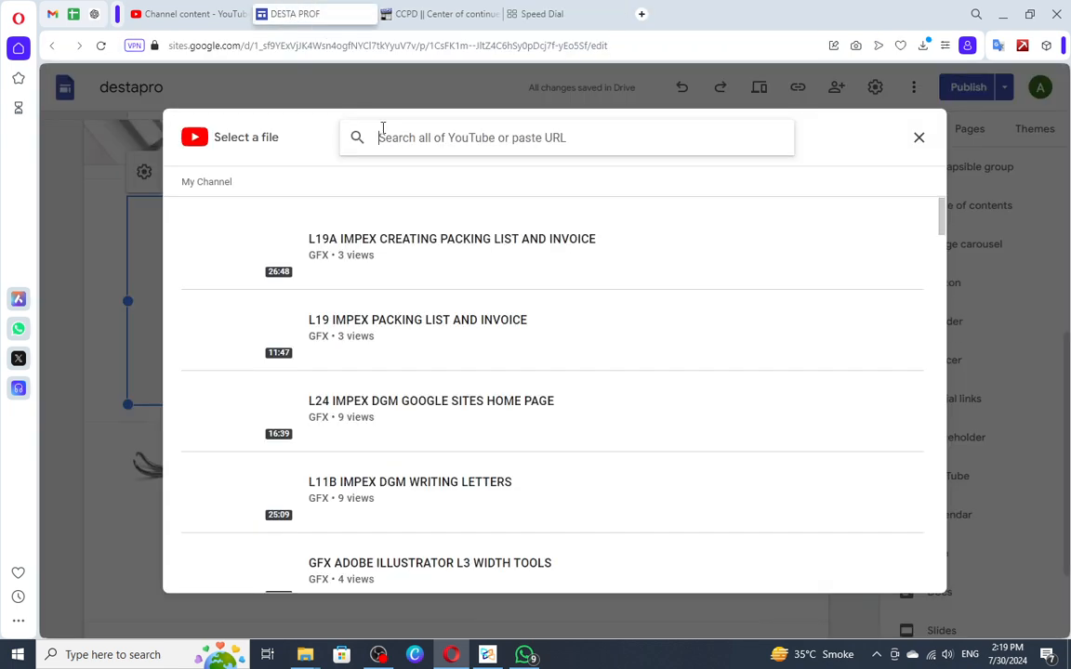
{"action": "left_click", "coordinate": [251, 248]}
{"action": "left_click", "coordinate": [902, 571]}
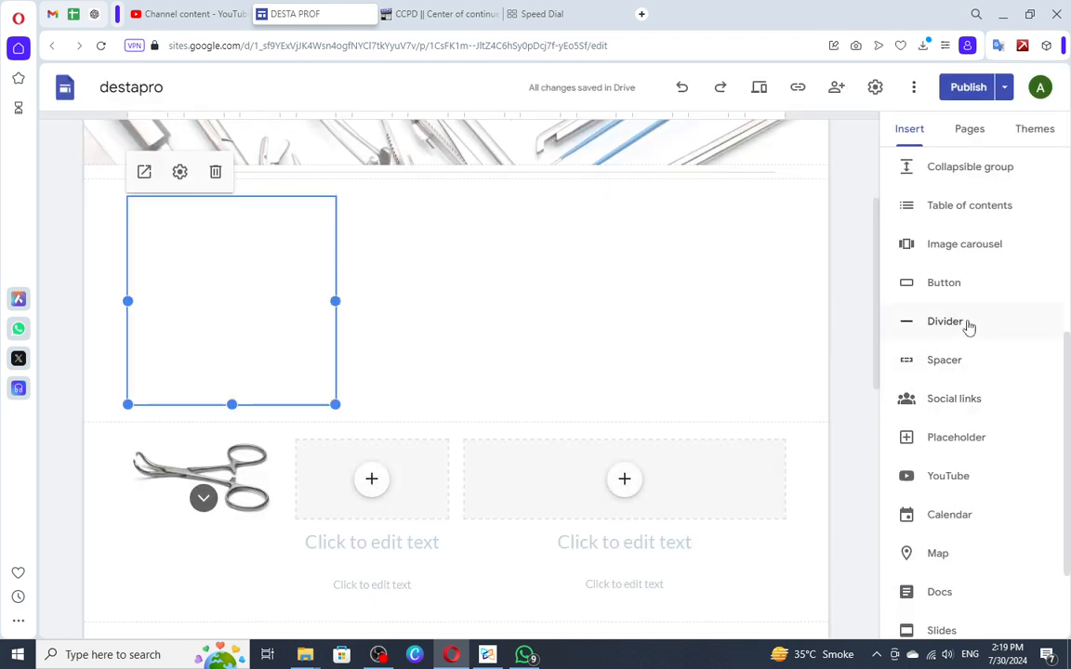
Step: Add a second placeholder, move it beside the YouTube video and fill it with the account owner's personal Google calendar
{"action": "left_click", "coordinate": [972, 439]}
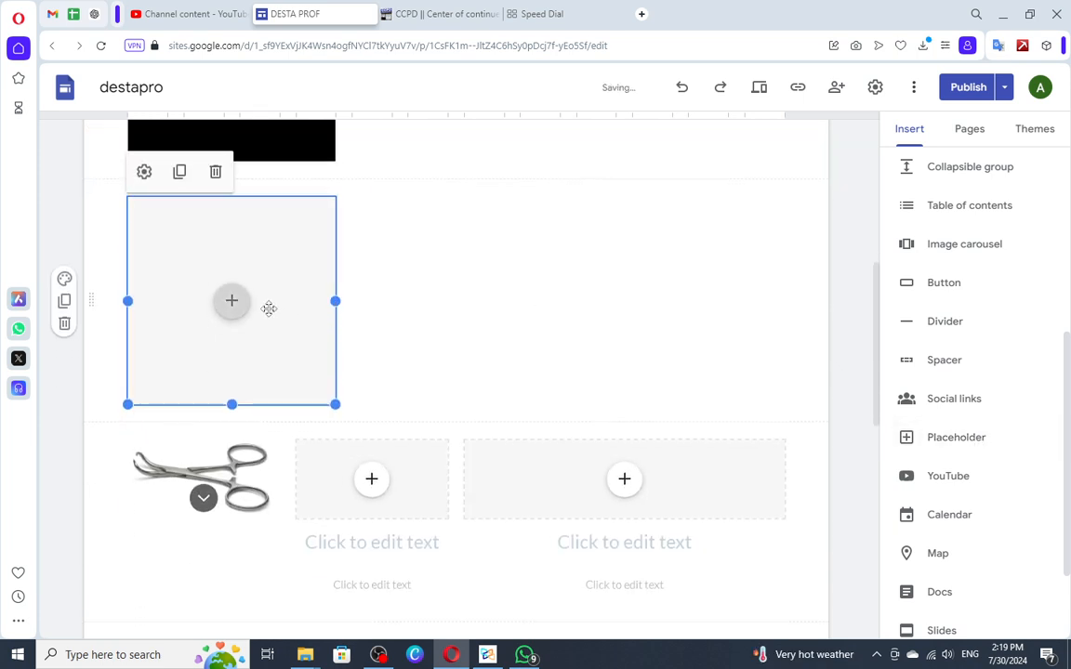
{"action": "left_click_drag", "start_coordinate": [225, 260], "coordinate": [522, 133]}
{"action": "left_click_drag", "start_coordinate": [455, 297], "coordinate": [447, 455]}
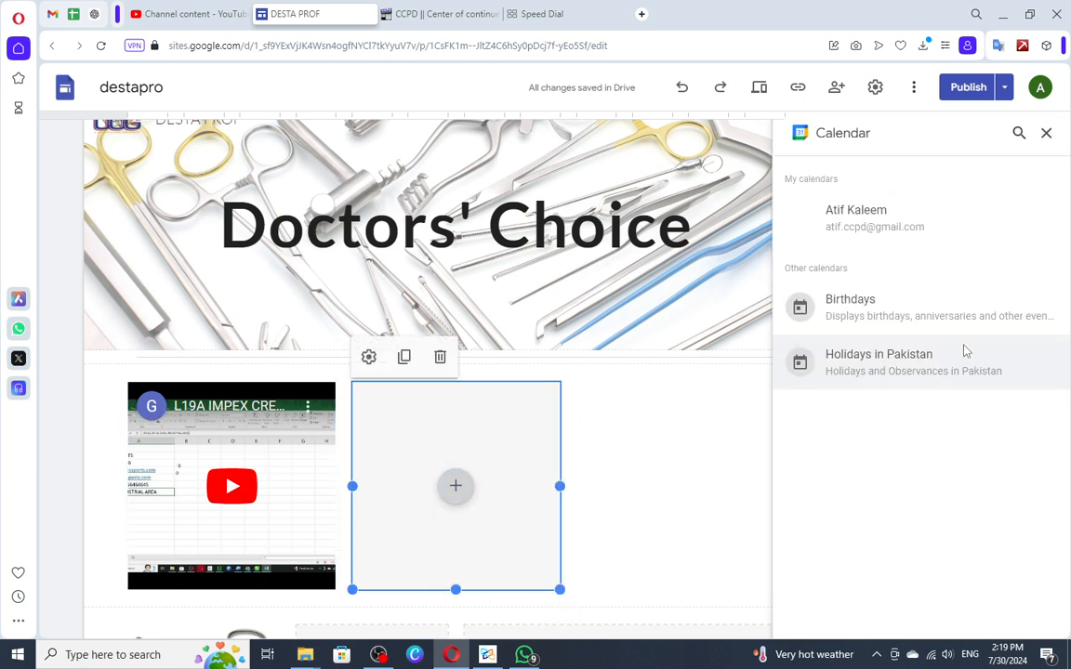
{"action": "left_click", "coordinate": [892, 223]}
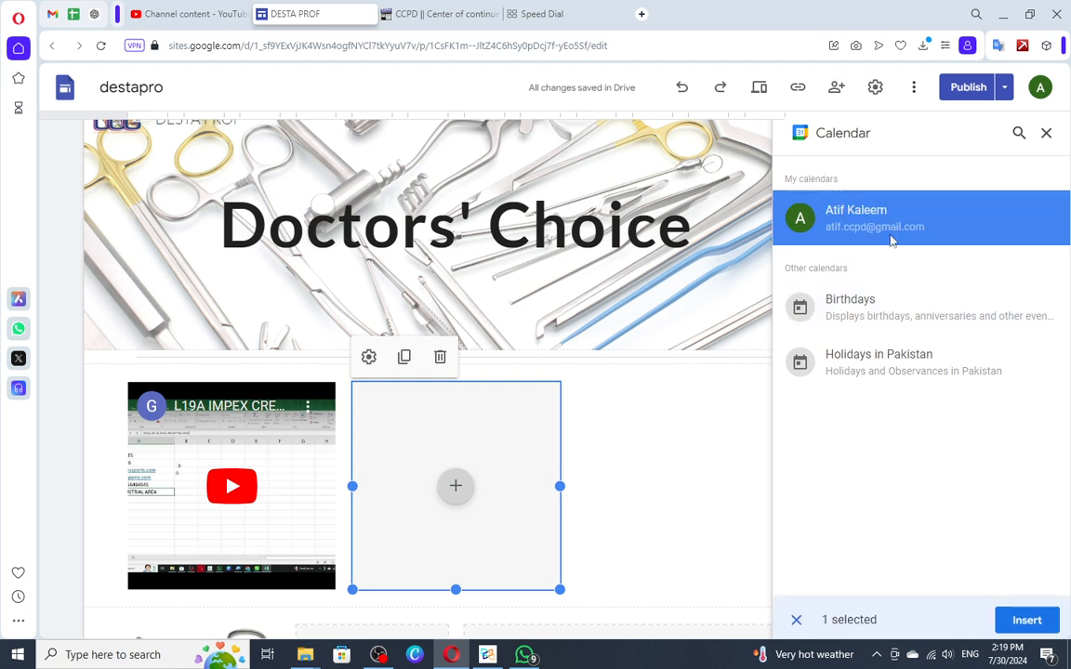
{"action": "left_click", "coordinate": [1035, 614]}
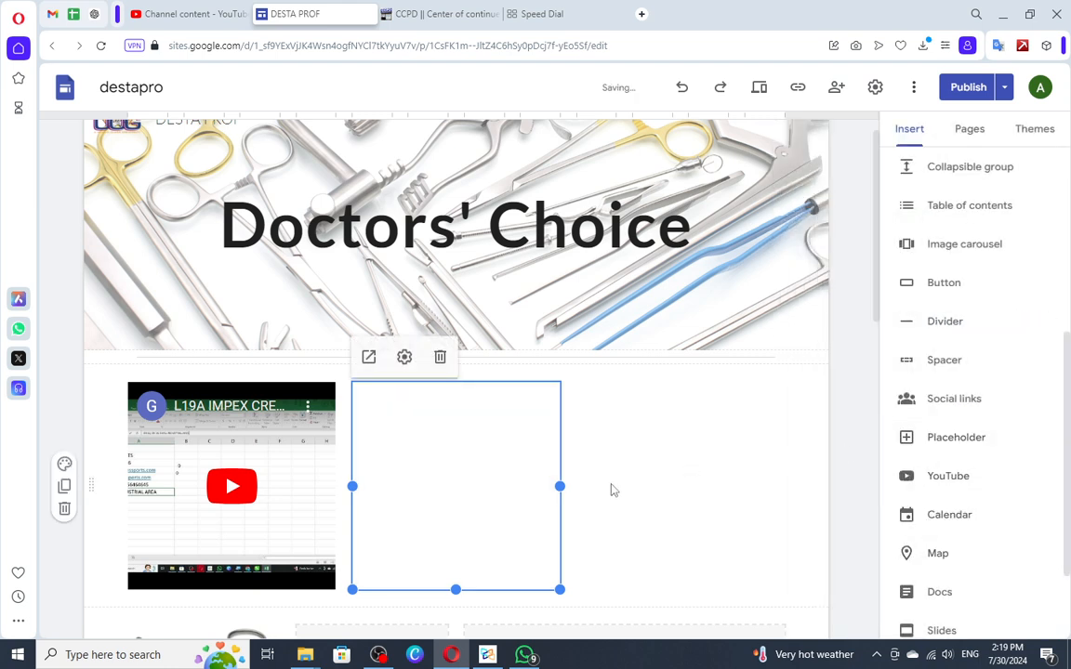
Step: Insert a third placeholder and move it into the free space beside the calendar
{"action": "left_click", "coordinate": [716, 442]}
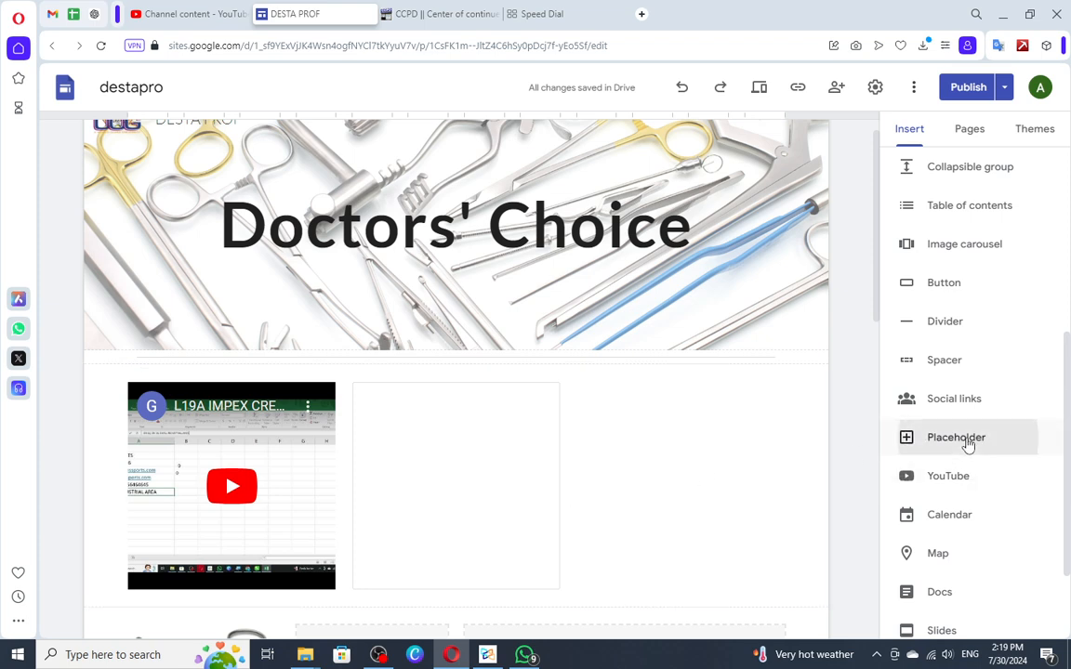
{"action": "left_click", "coordinate": [907, 440]}
{"action": "left_click_drag", "start_coordinate": [258, 365], "coordinate": [622, 498]}
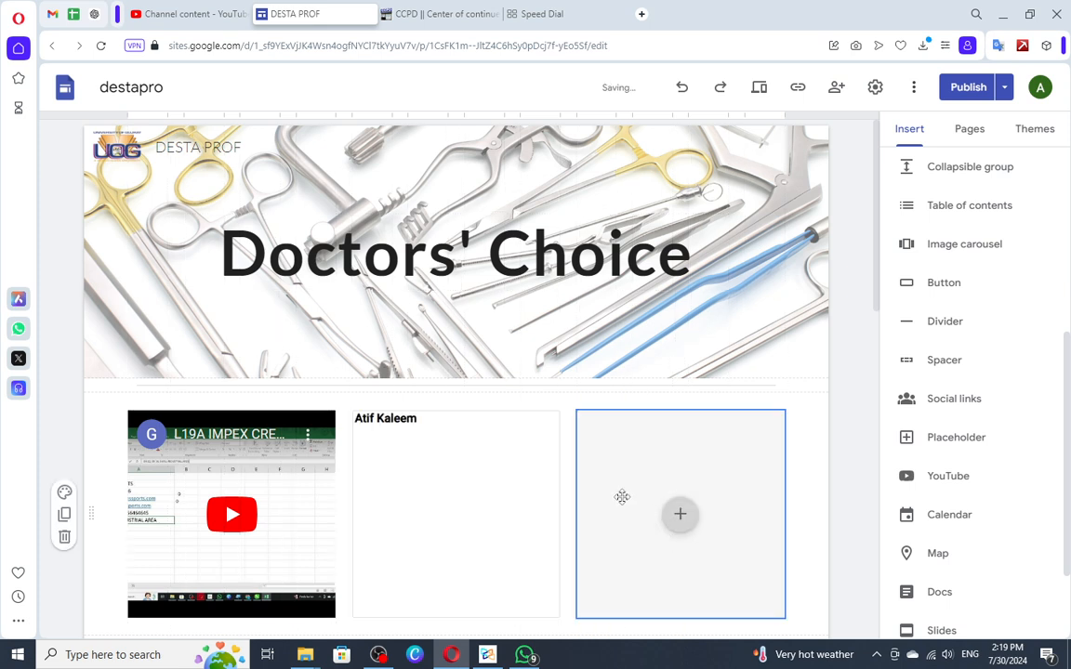
Step: Fill the third placeholder with a map of CCPD - Computer Courses in Sialkot Cantt, searching for "ccpd sialkot"
{"action": "left_click", "coordinate": [675, 515]}
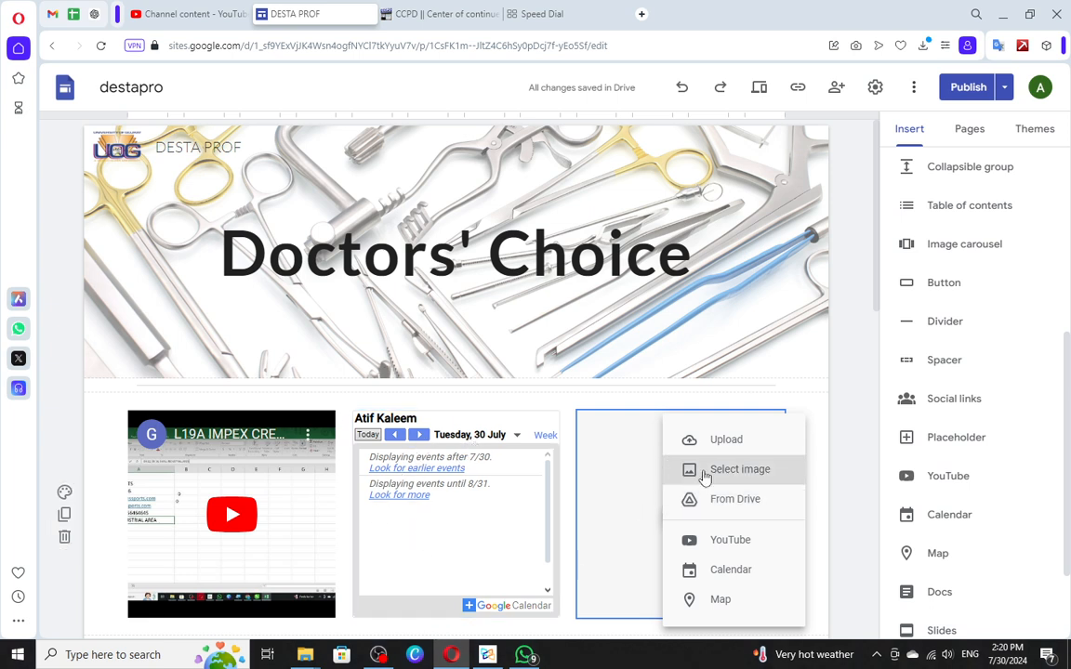
{"action": "left_click", "coordinate": [693, 600]}
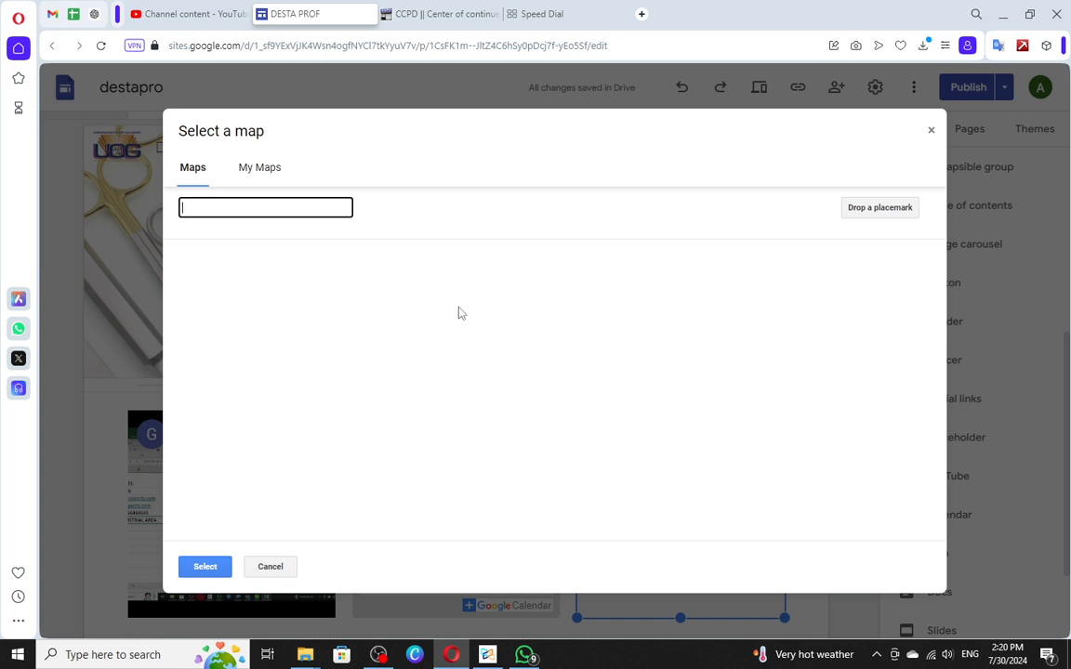
{"action": "type", "text": "ccpd"}
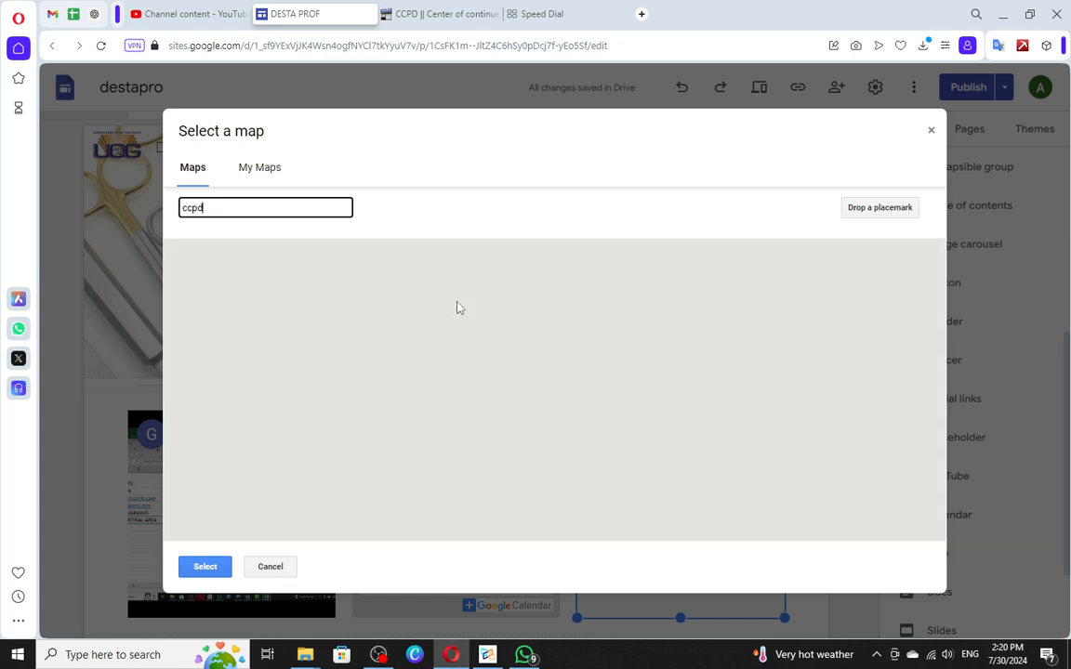
{"action": "type", "text": " sialko"}
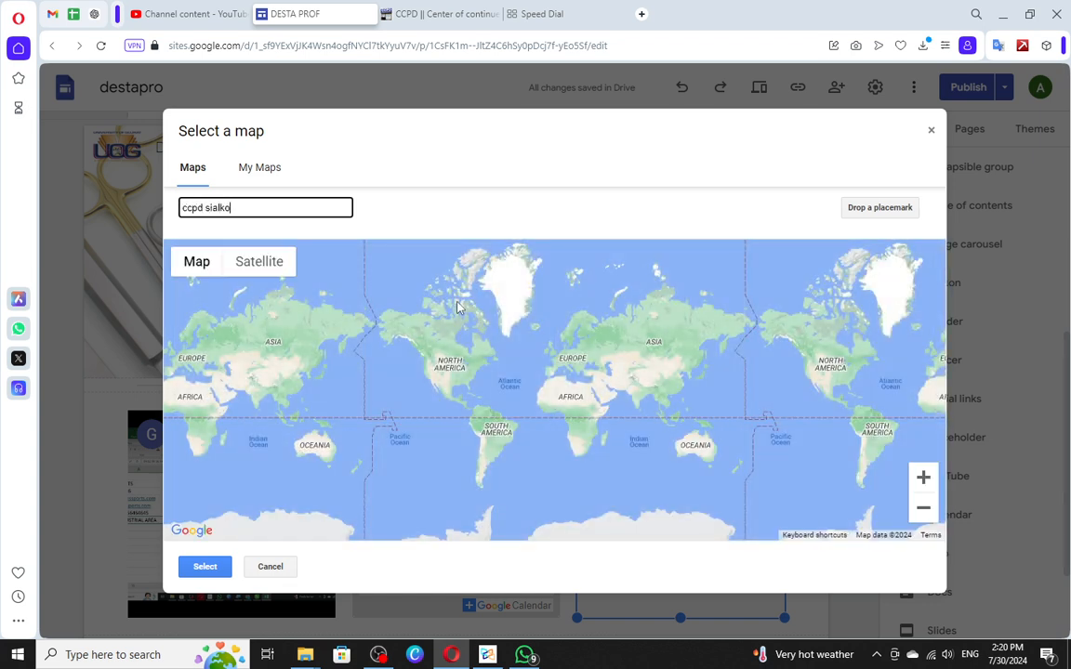
{"action": "type", "text": "t"}
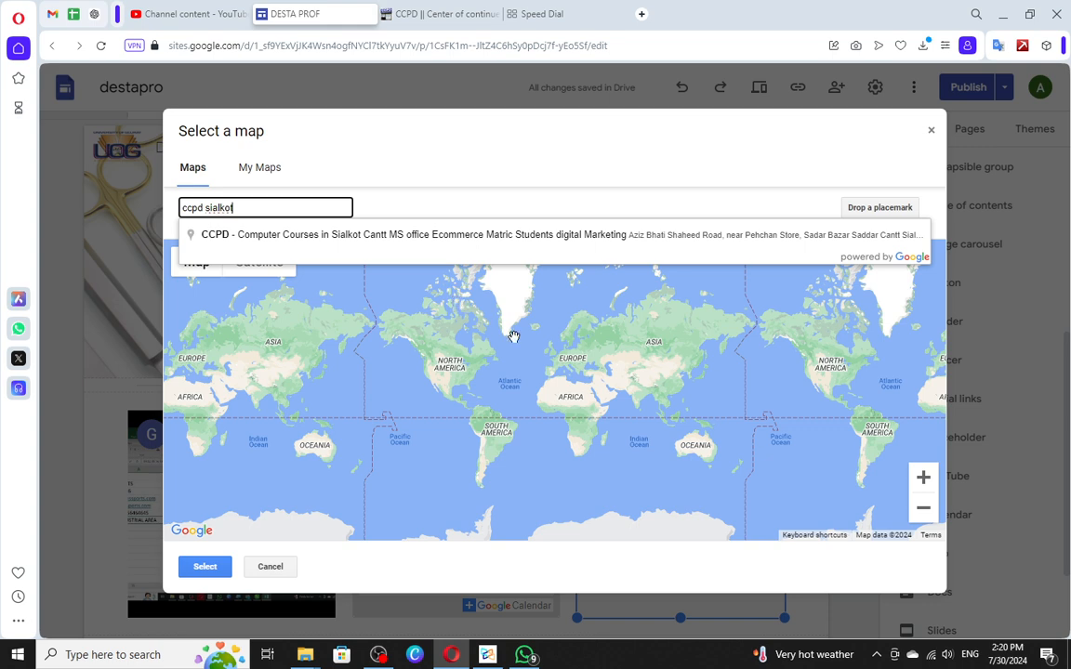
{"action": "left_click", "coordinate": [473, 238]}
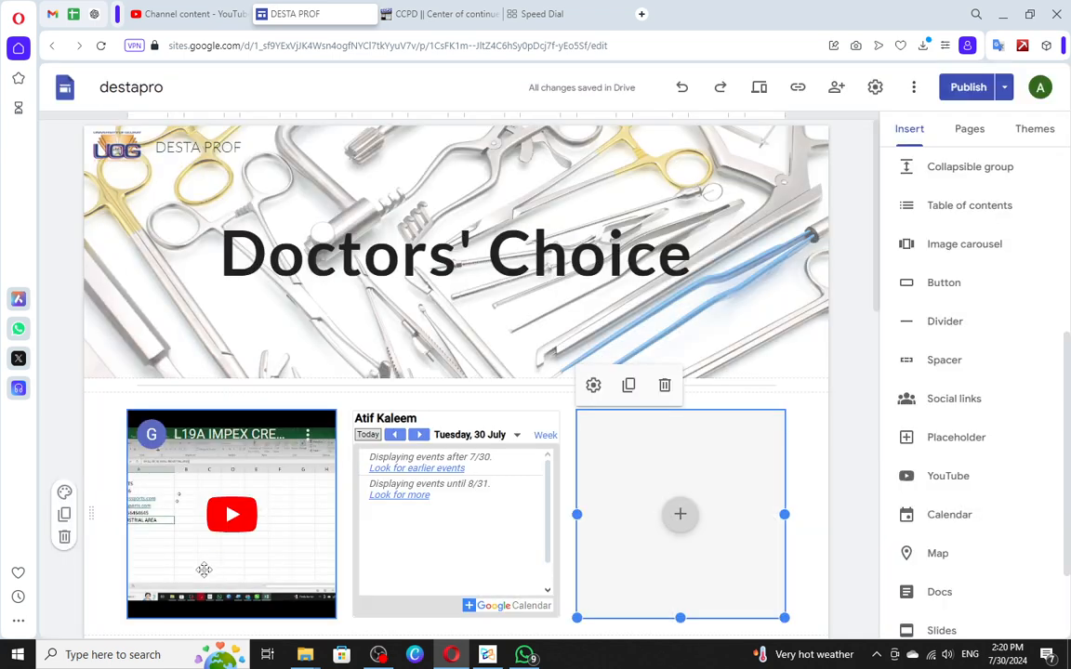
{"action": "left_click", "coordinate": [205, 567]}
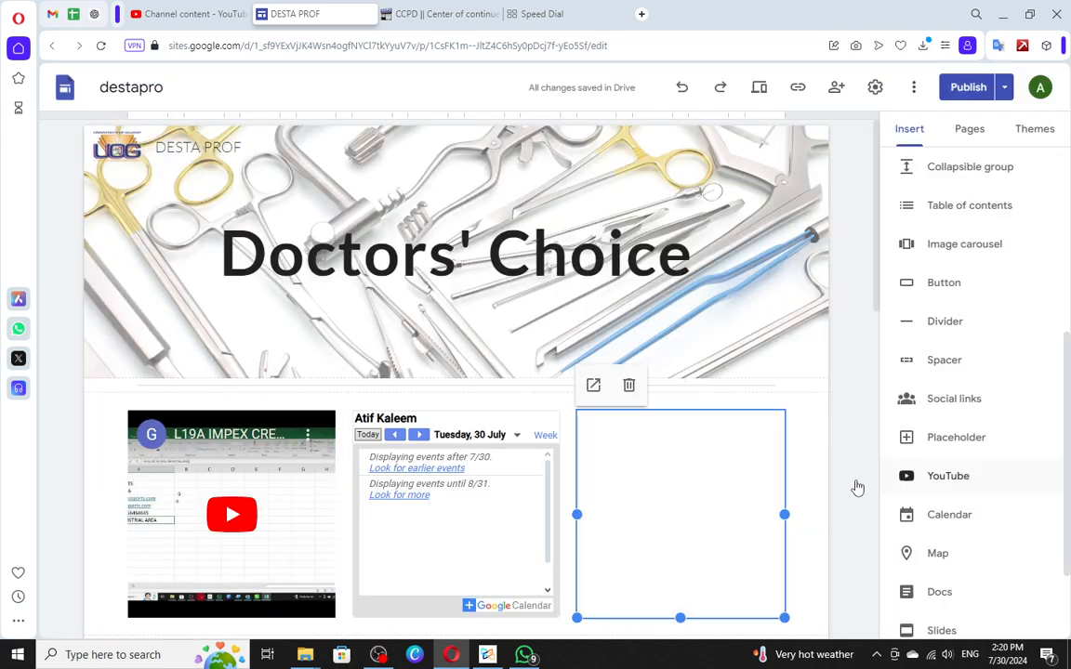
Step: Insert a standalone map of CCPD - Computer Courses in Sialkot Cantt below the video, calendar and map row, searching for "ccpd"
{"action": "scroll", "coordinate": [856, 488], "scroll_direction": "down", "scroll_amount": 3}
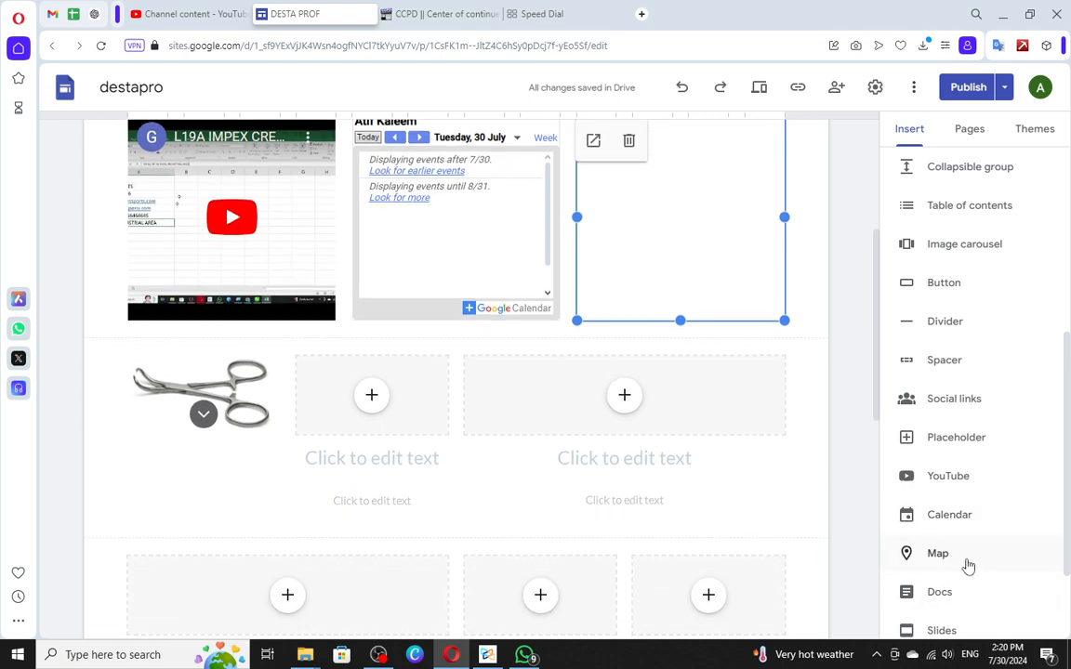
{"action": "left_click", "coordinate": [968, 564]}
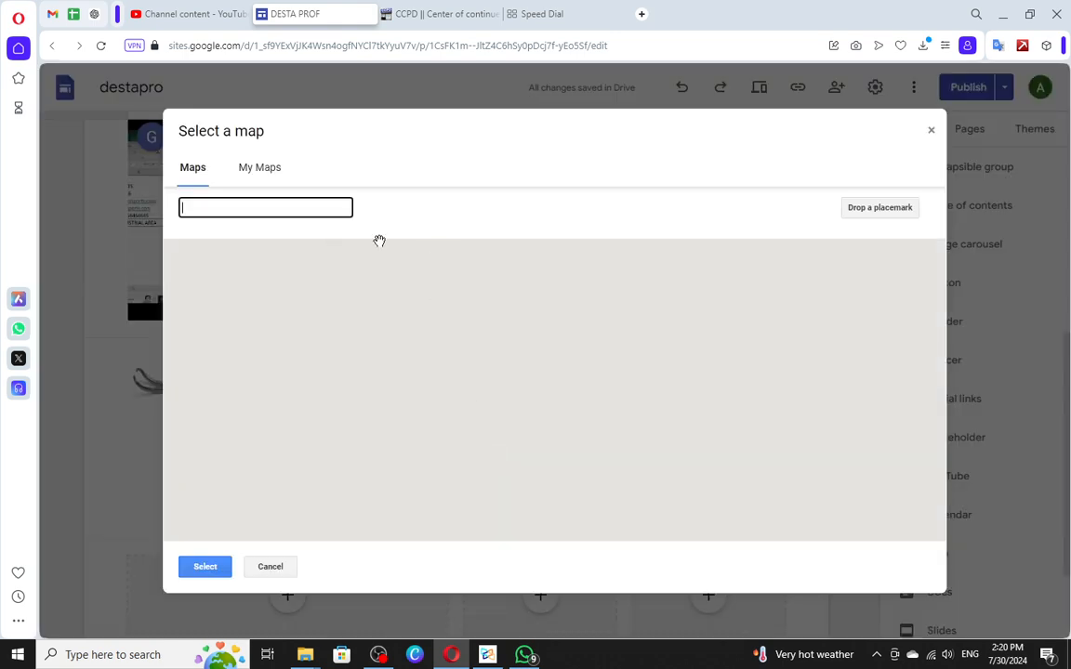
{"action": "type", "text": "ccpd"}
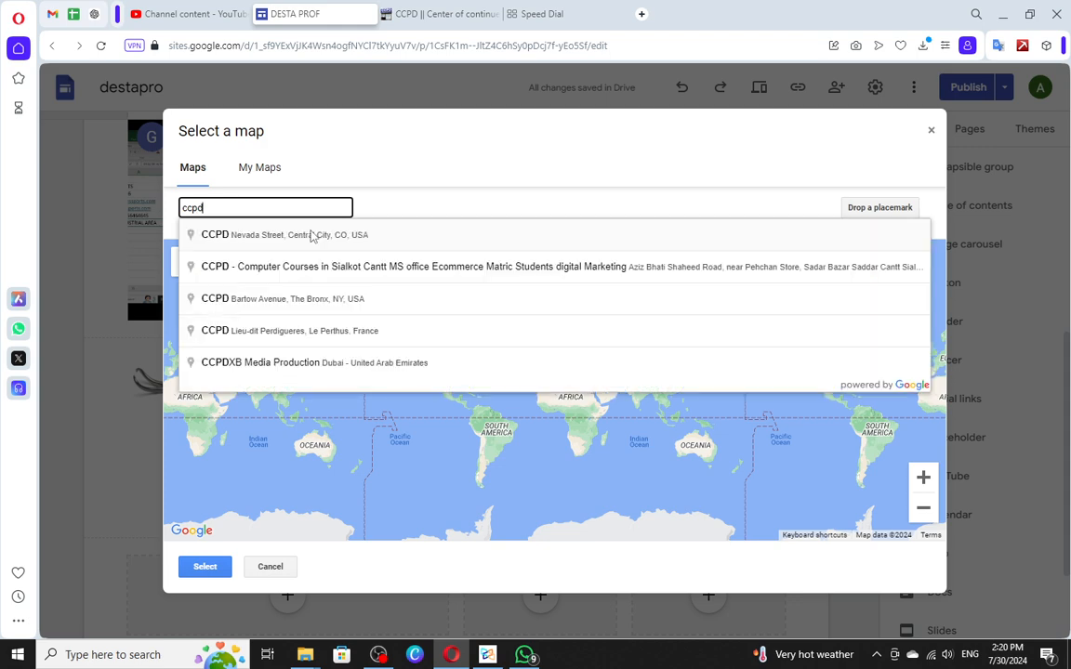
{"action": "key", "text": "Down"}
{"action": "key", "text": "Down"}
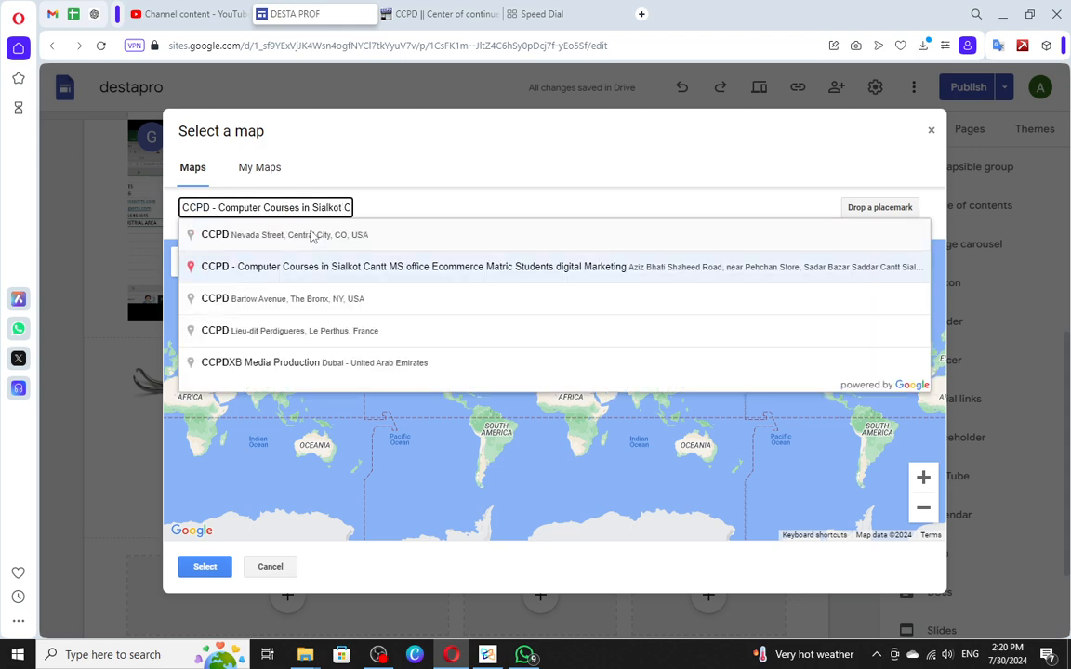
{"action": "key", "text": "Return"}
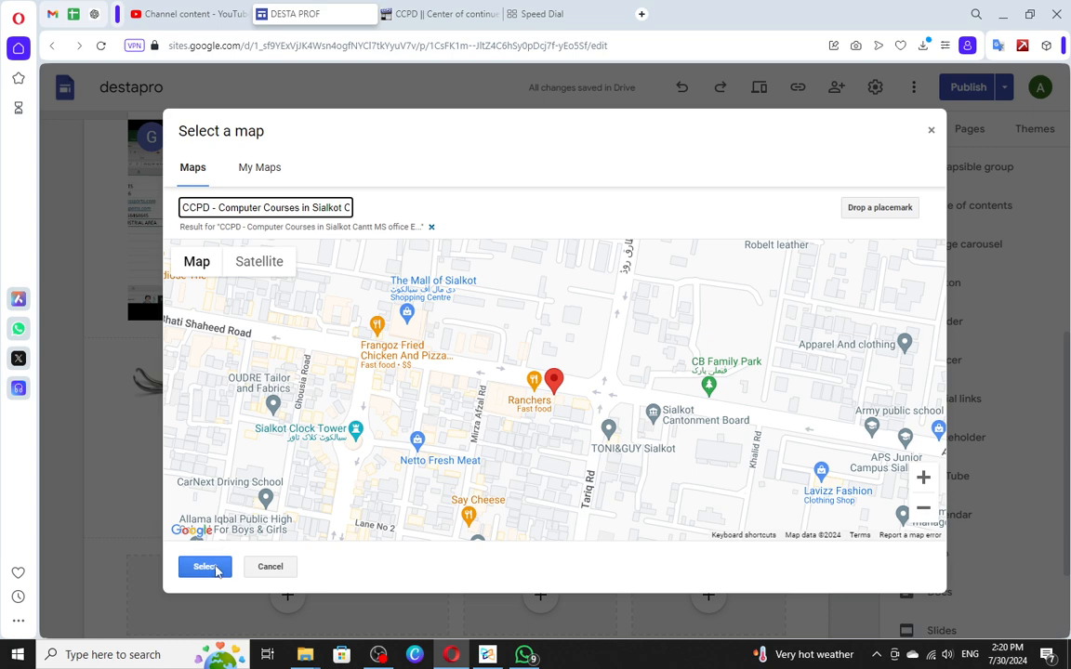
{"action": "left_click", "coordinate": [205, 566]}
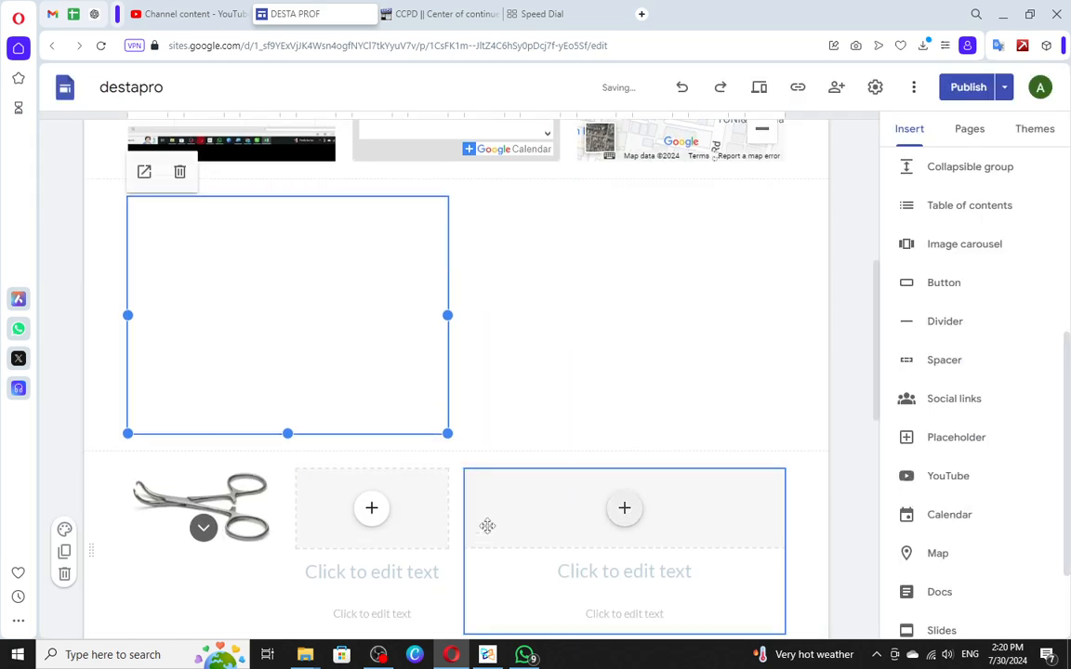
Step: Widen the standalone map below the video, calendar and map row to span the full content width
{"action": "scroll", "coordinate": [558, 418], "scroll_direction": "up", "scroll_amount": 3}
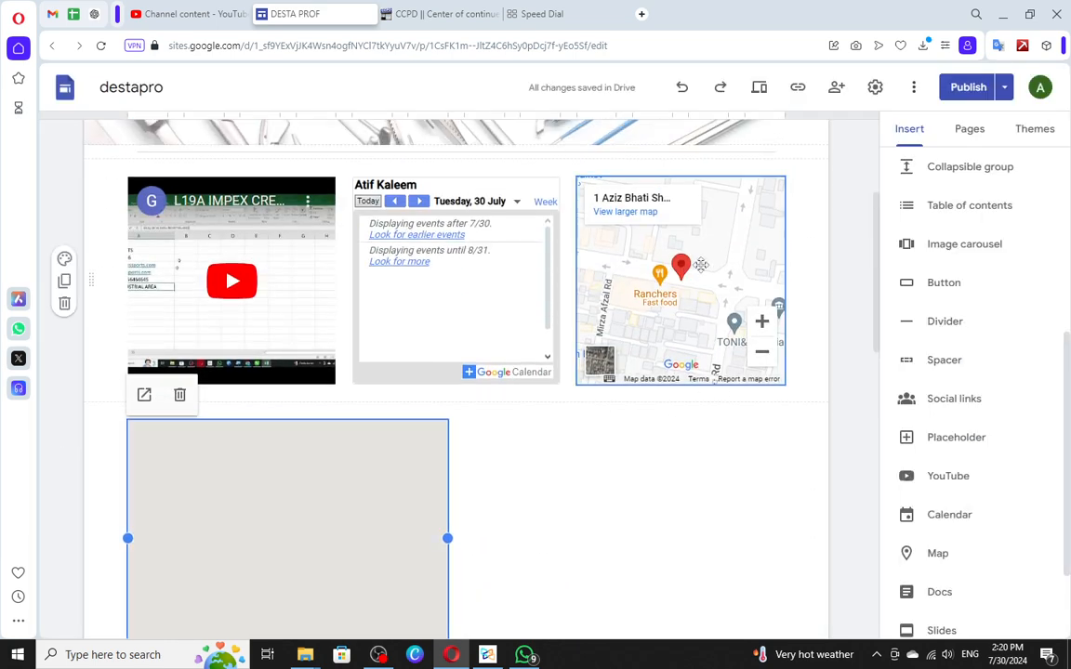
{"action": "scroll", "coordinate": [366, 431], "scroll_direction": "down", "scroll_amount": 2}
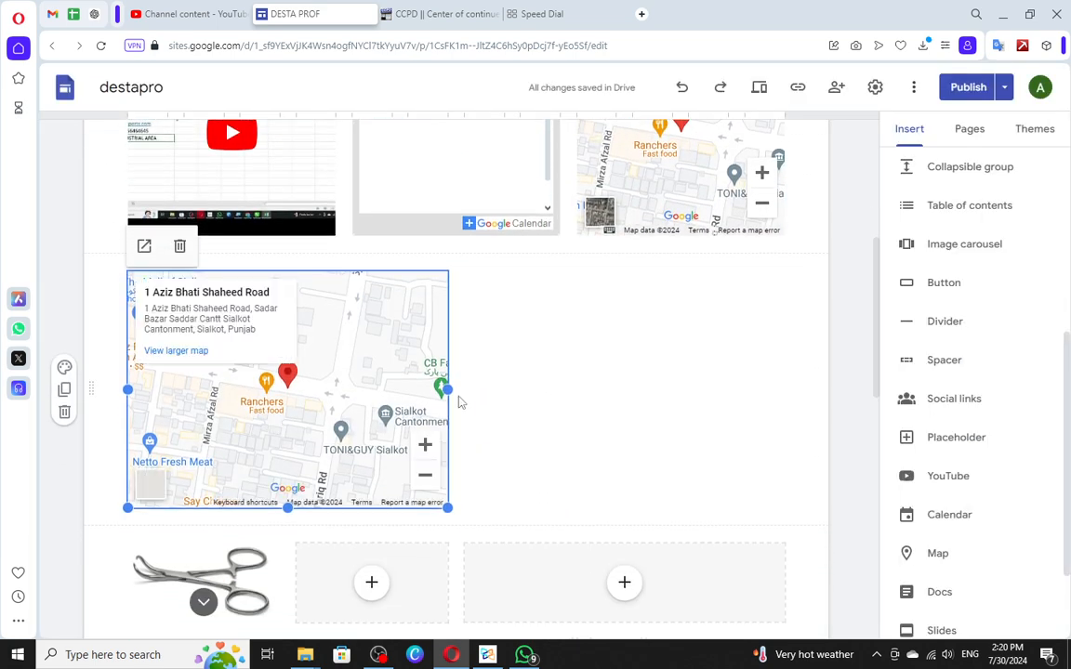
{"action": "left_click_drag", "start_coordinate": [447, 390], "coordinate": [786, 383]}
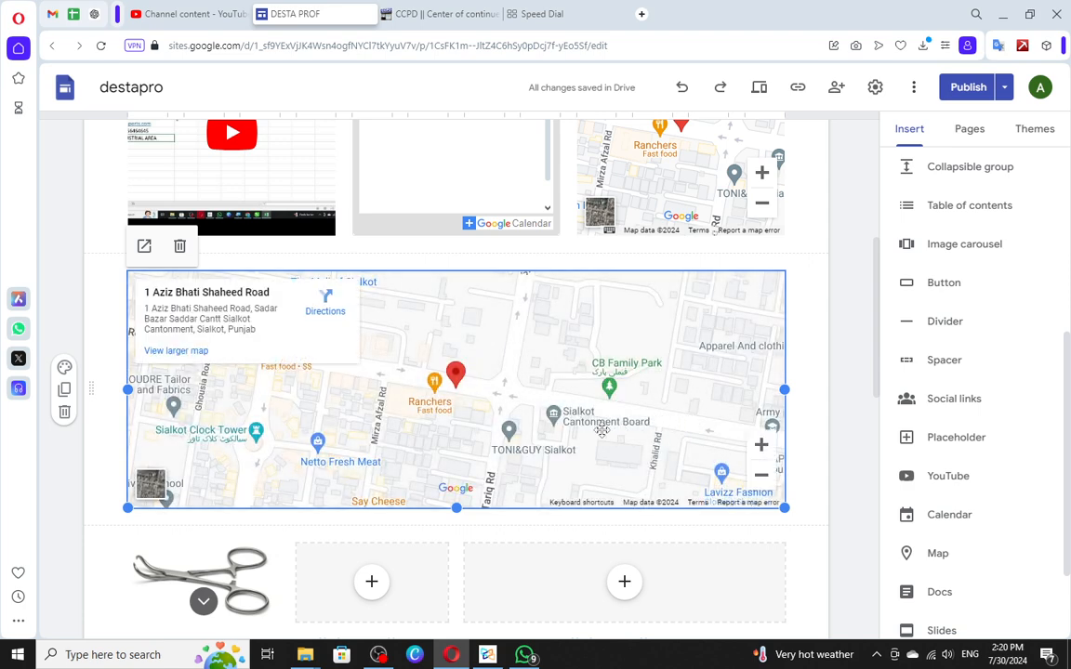
{"action": "scroll", "coordinate": [383, 388], "scroll_direction": "up", "scroll_amount": 3}
{"action": "scroll", "coordinate": [283, 383], "scroll_direction": "down", "scroll_amount": 2}
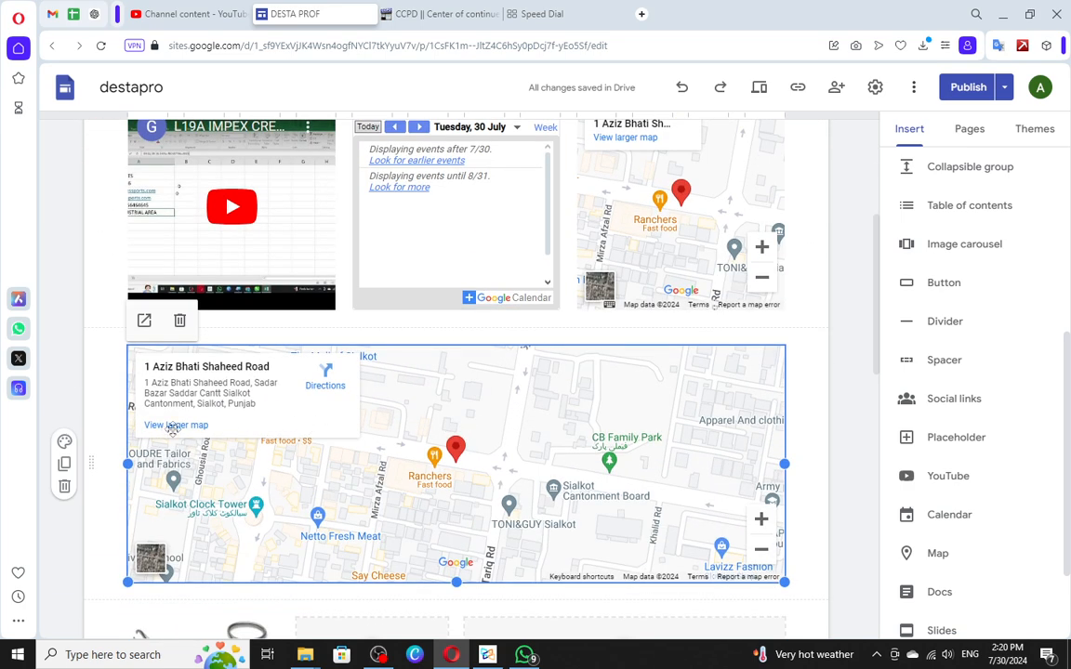
{"action": "scroll", "coordinate": [522, 386], "scroll_direction": "up", "scroll_amount": 2}
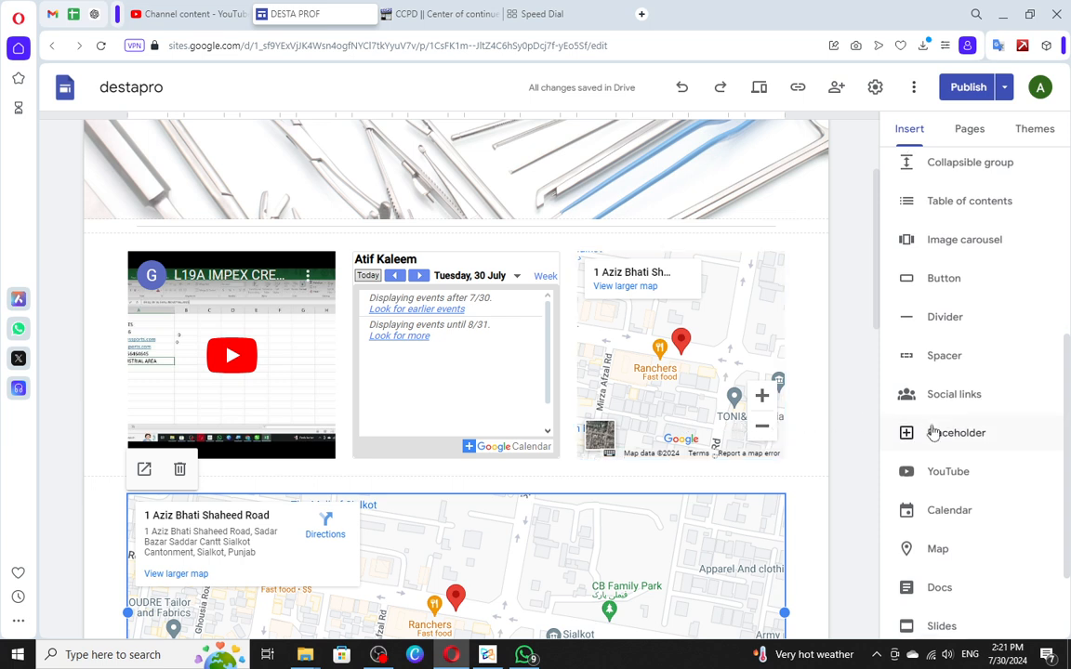
Step: Switch to the CCPD website and flip through its home page banner slideshow as a carousel example
{"action": "scroll", "coordinate": [984, 442], "scroll_direction": "down", "scroll_amount": 2}
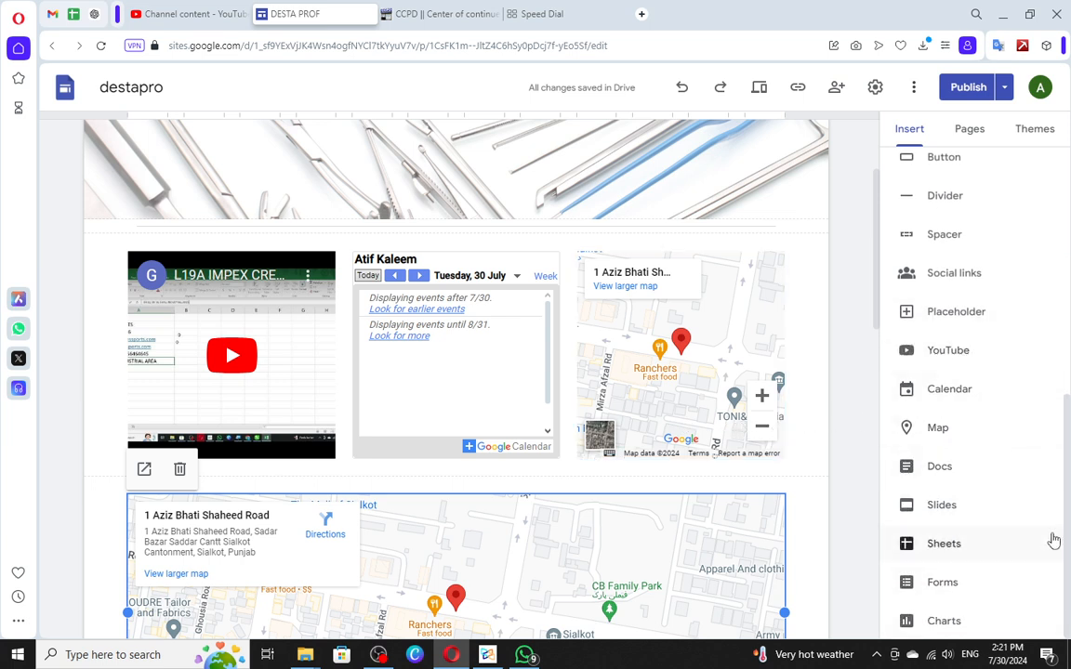
{"action": "scroll", "coordinate": [1032, 460], "scroll_direction": "up", "scroll_amount": 5}
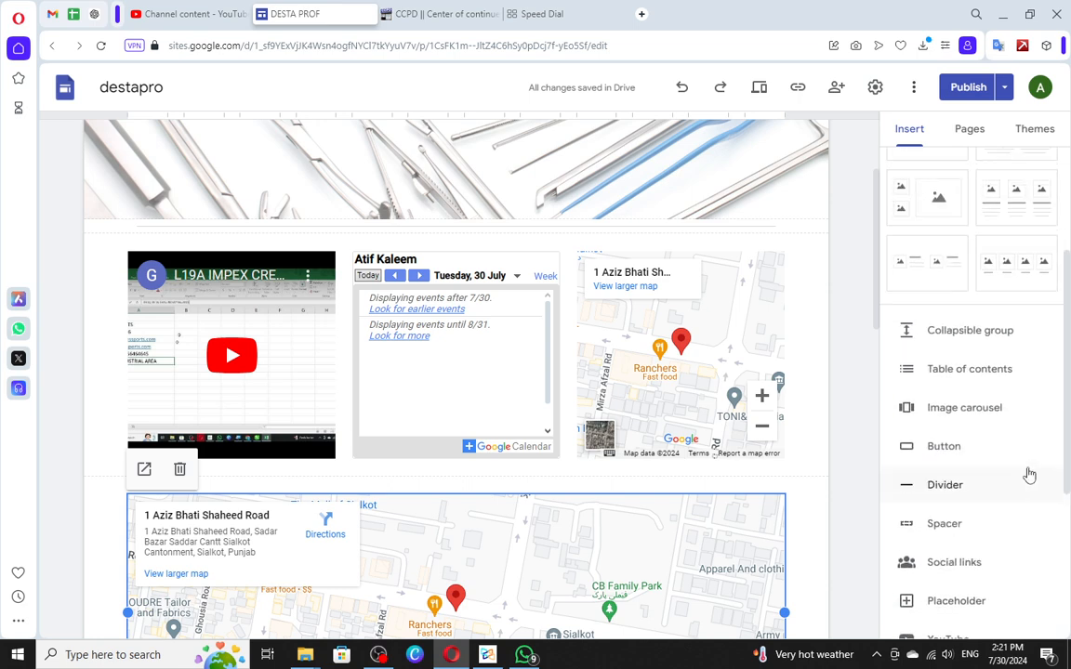
{"action": "scroll", "coordinate": [822, 437], "scroll_direction": "up", "scroll_amount": 3}
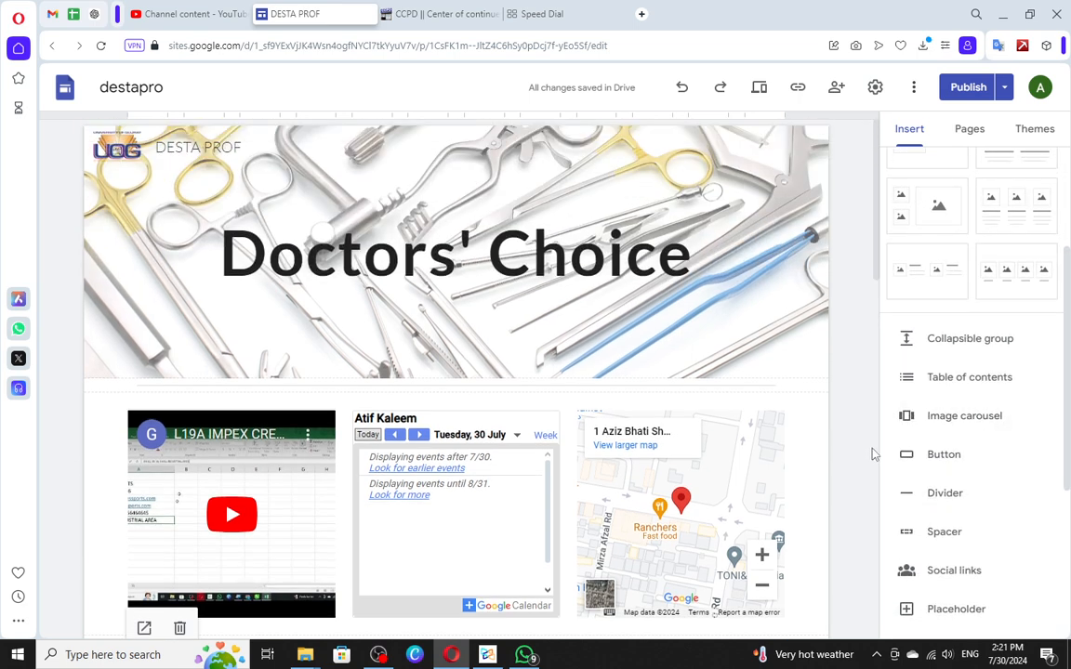
{"action": "left_click", "coordinate": [792, 241]}
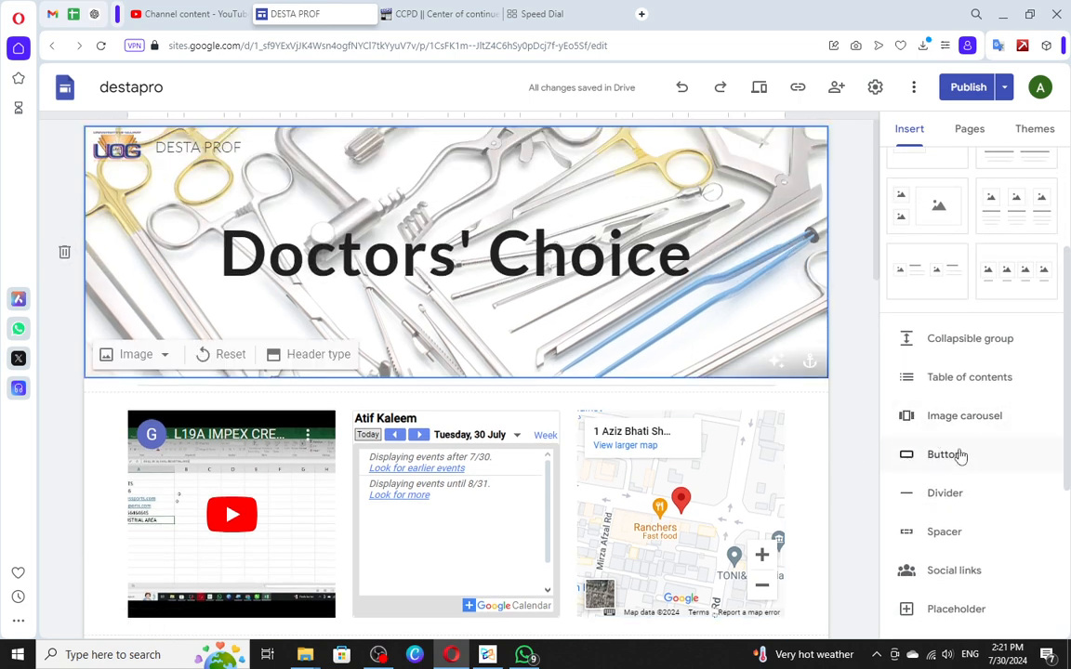
{"action": "left_click", "coordinate": [437, 13]}
{"action": "scroll", "coordinate": [576, 391], "scroll_direction": "up", "scroll_amount": 10}
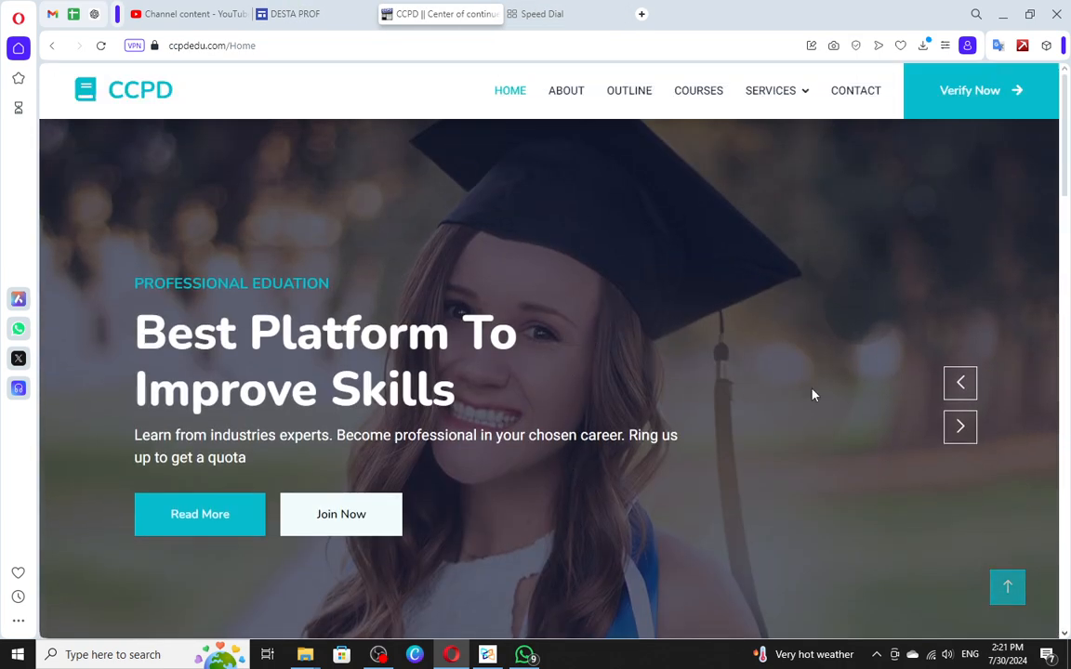
{"action": "left_click", "coordinate": [959, 427]}
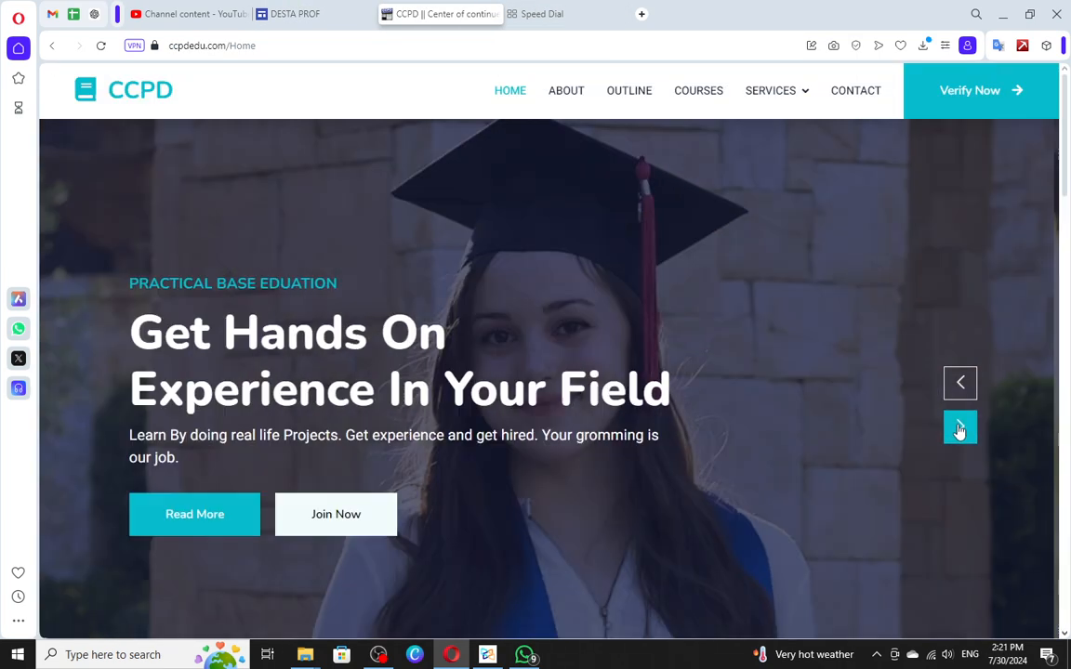
{"action": "left_click", "coordinate": [960, 427]}
{"action": "left_click", "coordinate": [960, 428]}
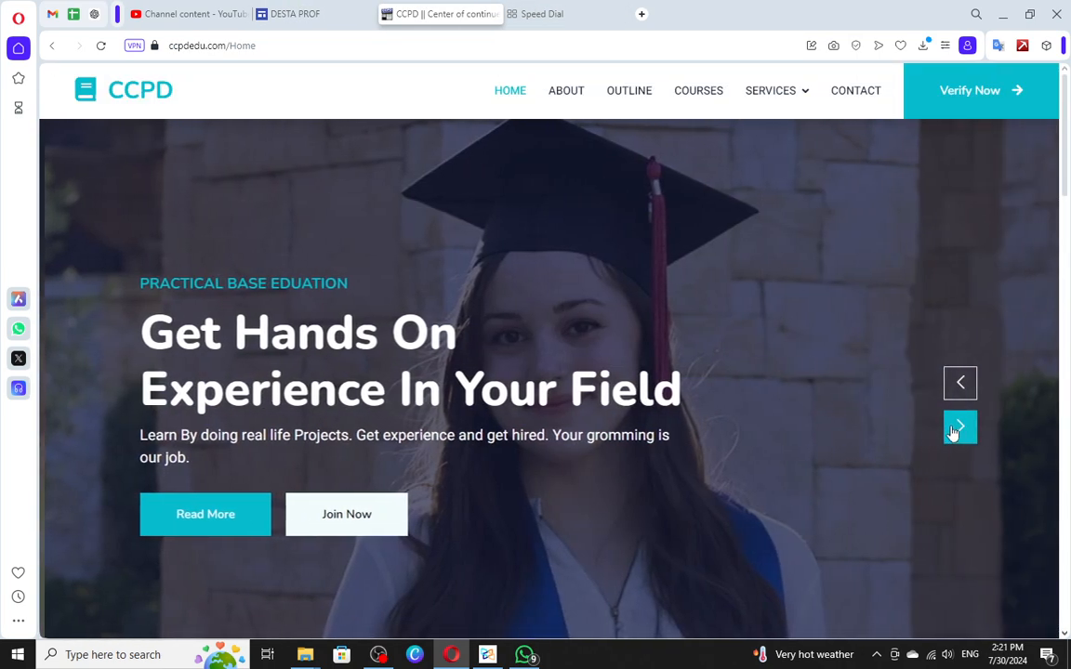
Step: Return to the DESTA PROF page and start an image carousel with images uploaded from the computer
{"action": "left_click", "coordinate": [288, 13]}
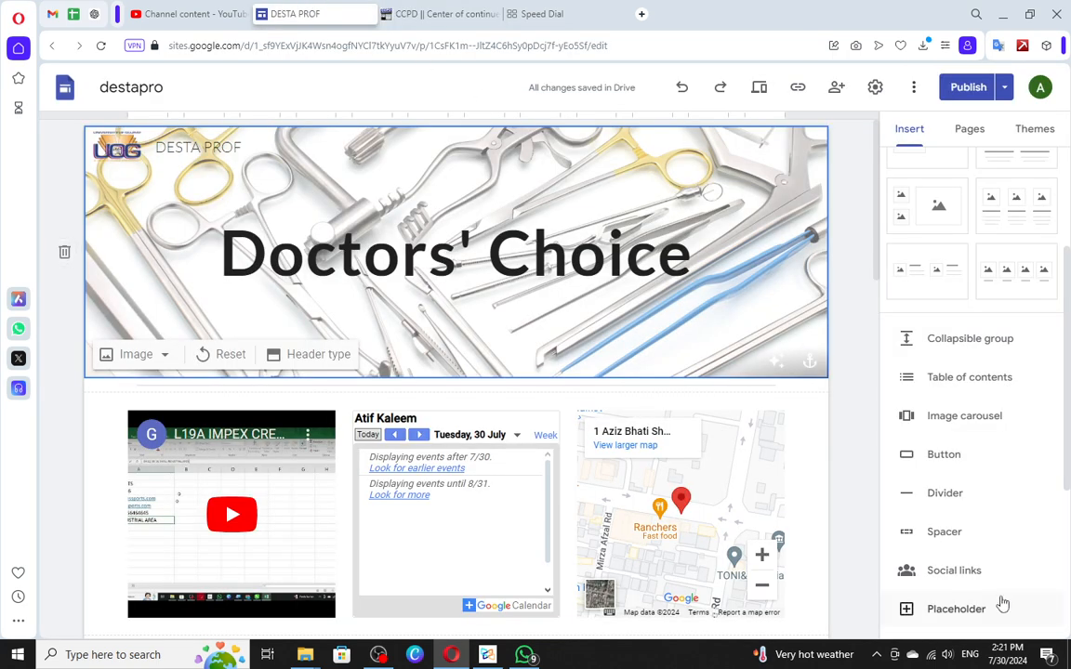
{"action": "left_click", "coordinate": [954, 431]}
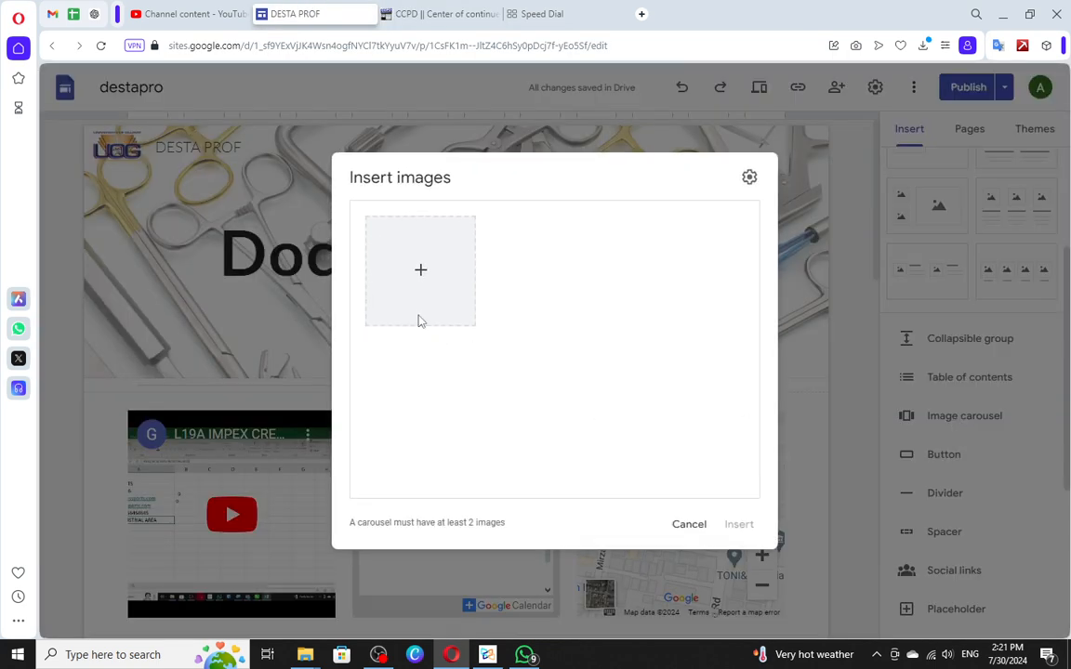
{"action": "left_click", "coordinate": [428, 277]}
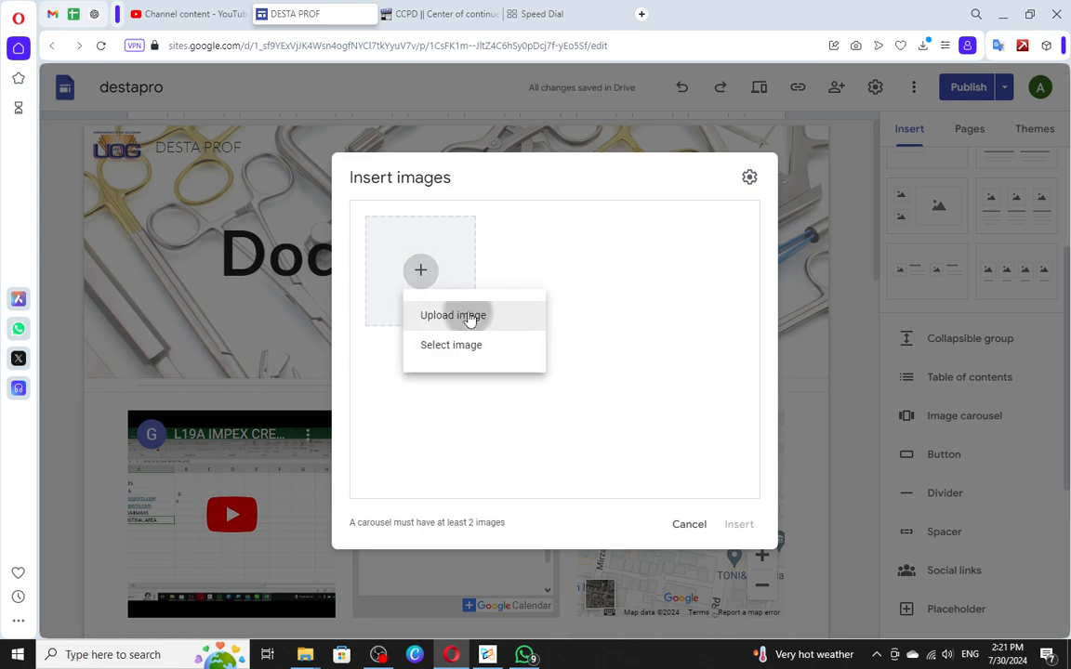
{"action": "left_click", "coordinate": [470, 317]}
{"action": "left_click", "coordinate": [755, 280]}
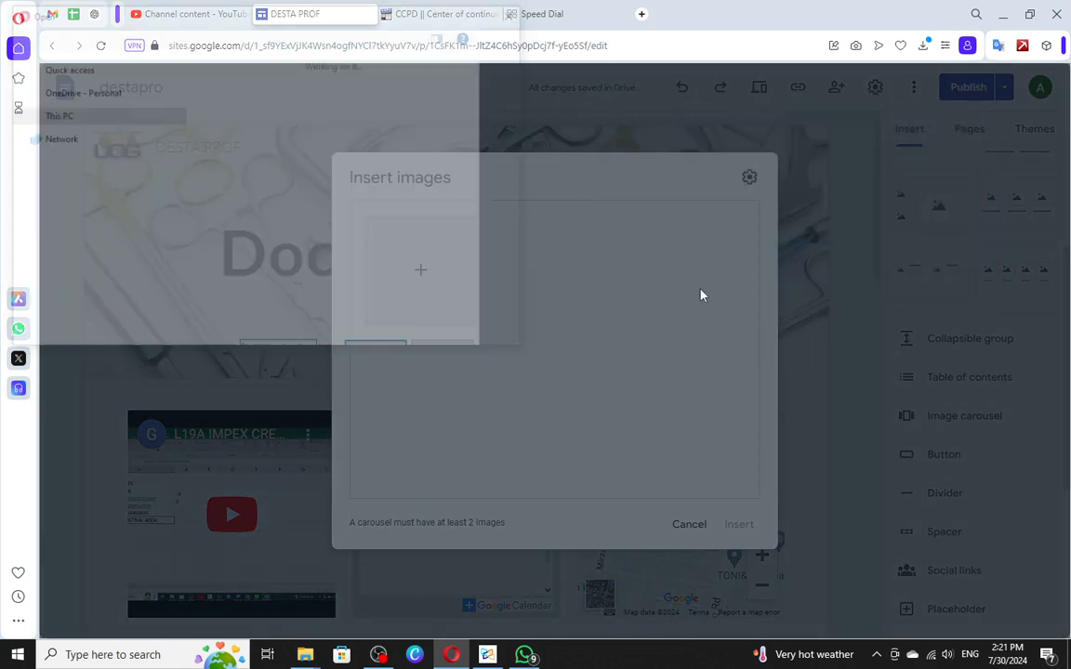
Step: Upload the two monogram logos, three Venture logos, image-removebg-preview (21) and (22) and the salt bowl image from Downloads, and insert the carousel
{"action": "left_click", "coordinate": [225, 135]}
{"action": "left_click", "coordinate": [288, 130], "text": "ctrl"}
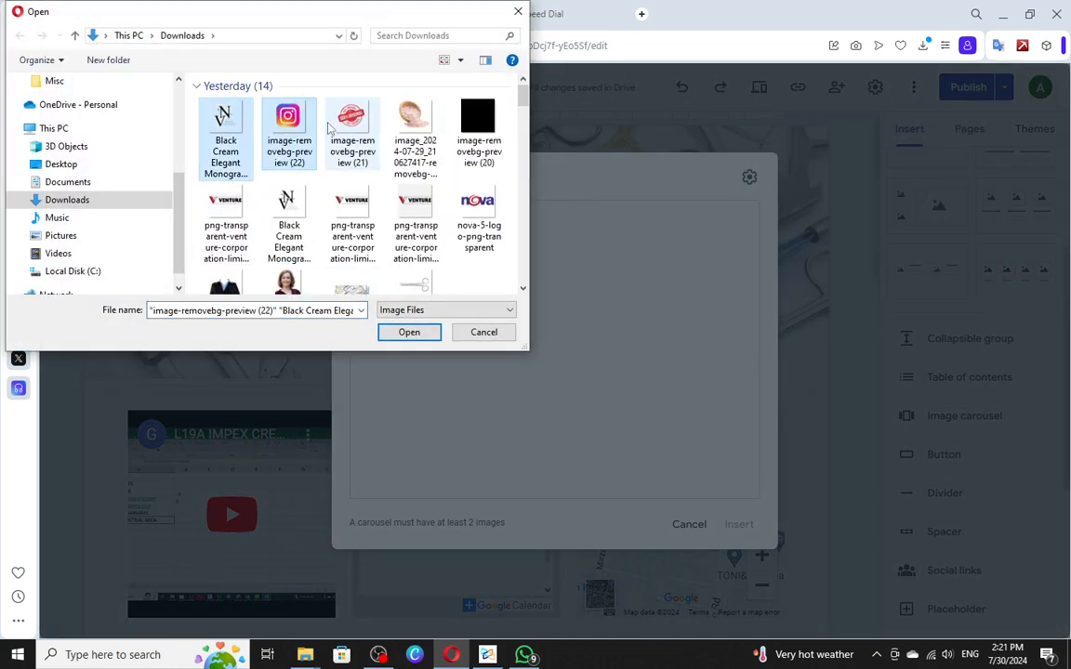
{"action": "left_click", "coordinate": [347, 130], "text": "ctrl"}
{"action": "left_click", "coordinate": [411, 132], "text": "ctrl"}
{"action": "left_click", "coordinate": [469, 133], "text": "ctrl"}
{"action": "left_click", "coordinate": [474, 149], "text": "ctrl"}
{"action": "left_click", "coordinate": [289, 218], "text": "ctrl"}
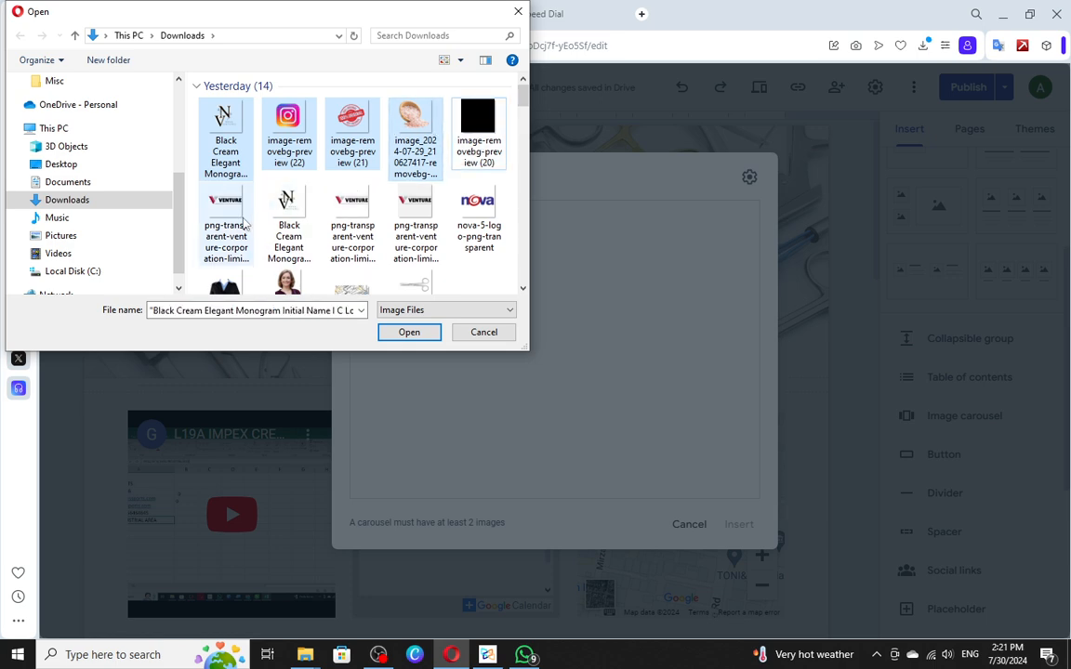
{"action": "left_click", "coordinate": [226, 219], "text": "ctrl"}
{"action": "left_click", "coordinate": [353, 218], "text": "ctrl"}
{"action": "left_click", "coordinate": [416, 218], "text": "ctrl"}
{"action": "left_click", "coordinate": [426, 332]}
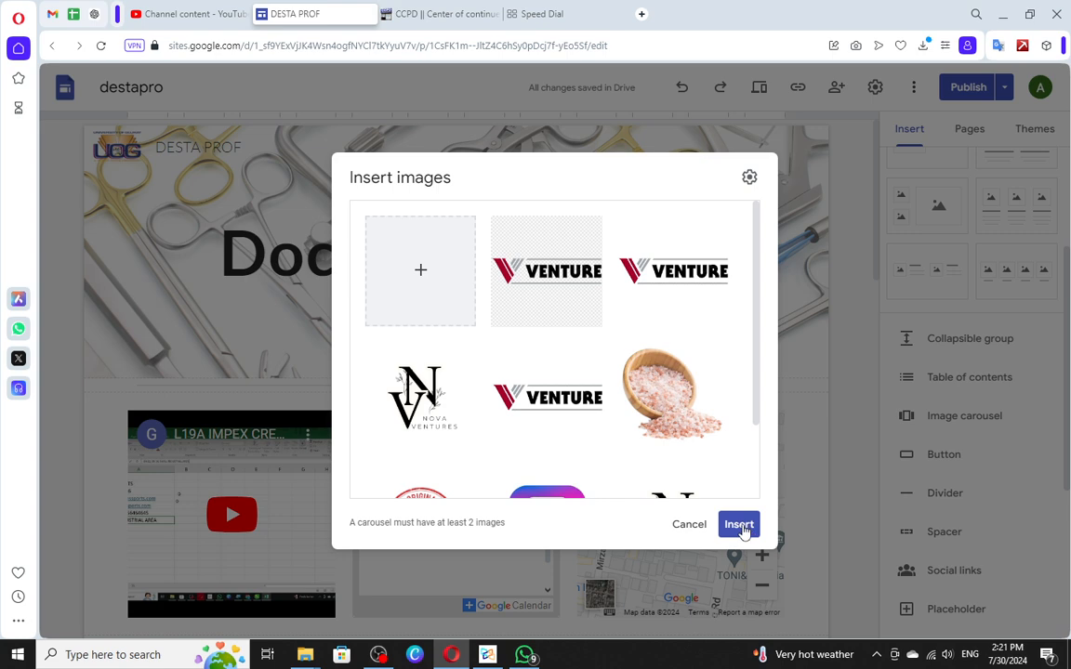
{"action": "left_click", "coordinate": [739, 526]}
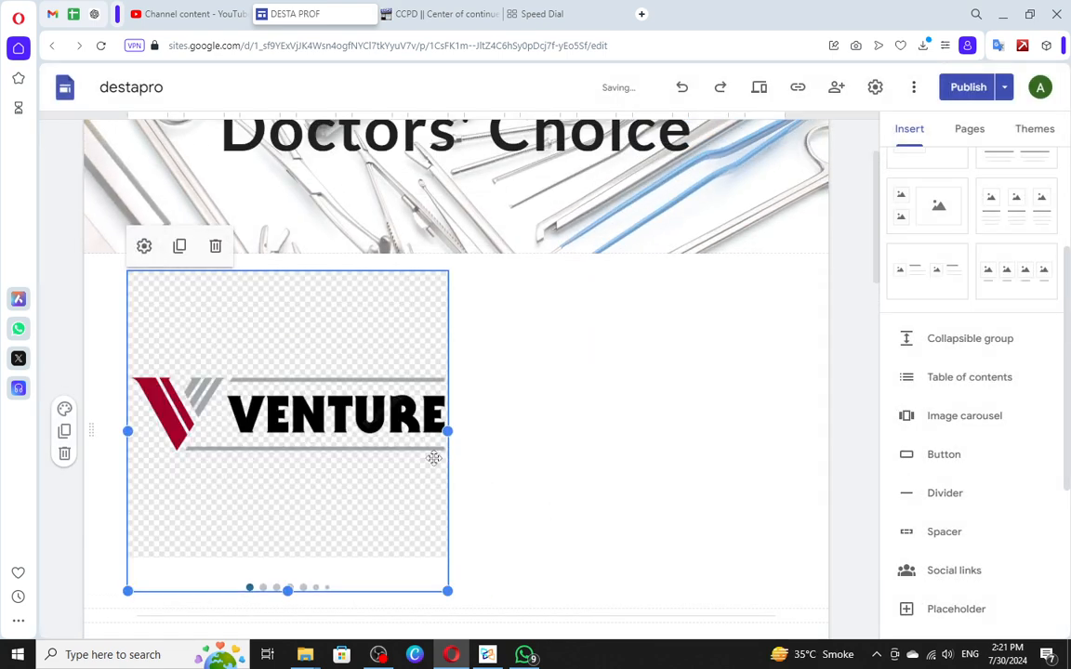
Step: Try placing the image carousel inside the Doctors' Choice header banner, and undo the move
{"action": "scroll", "coordinate": [365, 468], "scroll_direction": "up", "scroll_amount": 2}
{"action": "left_click_drag", "start_coordinate": [365, 467], "coordinate": [97, 216]}
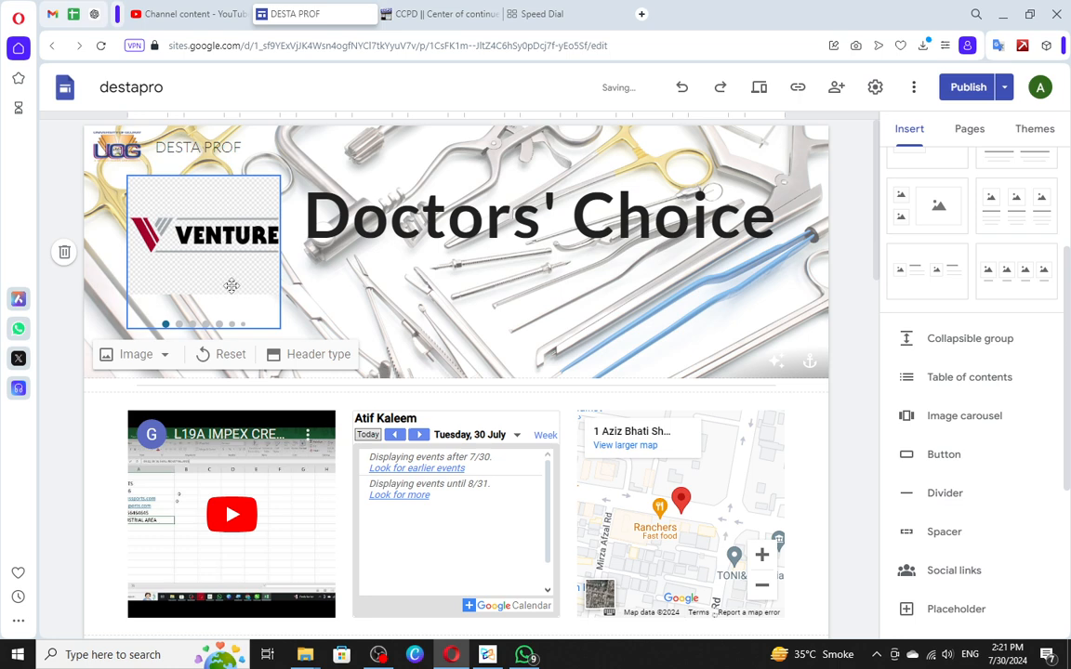
{"action": "key", "text": "ctrl+z"}
{"action": "scroll", "coordinate": [421, 325], "scroll_direction": "up", "scroll_amount": 3}
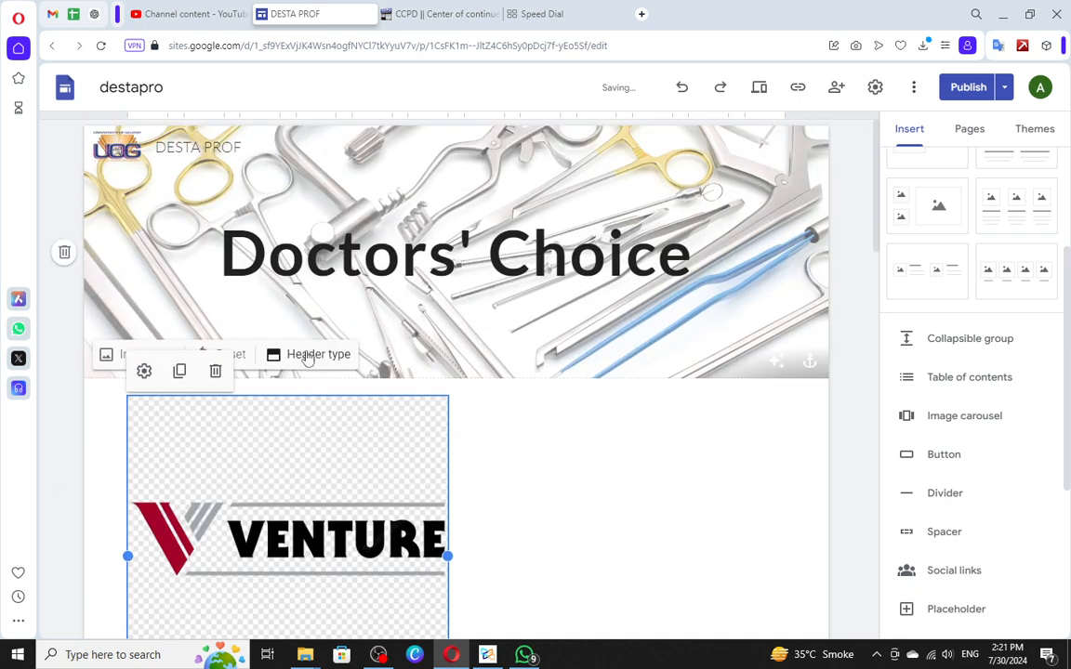
Step: Delete the Doctors' Choice header banner and widen the image carousel to the full content width
{"action": "left_click", "coordinate": [64, 254]}
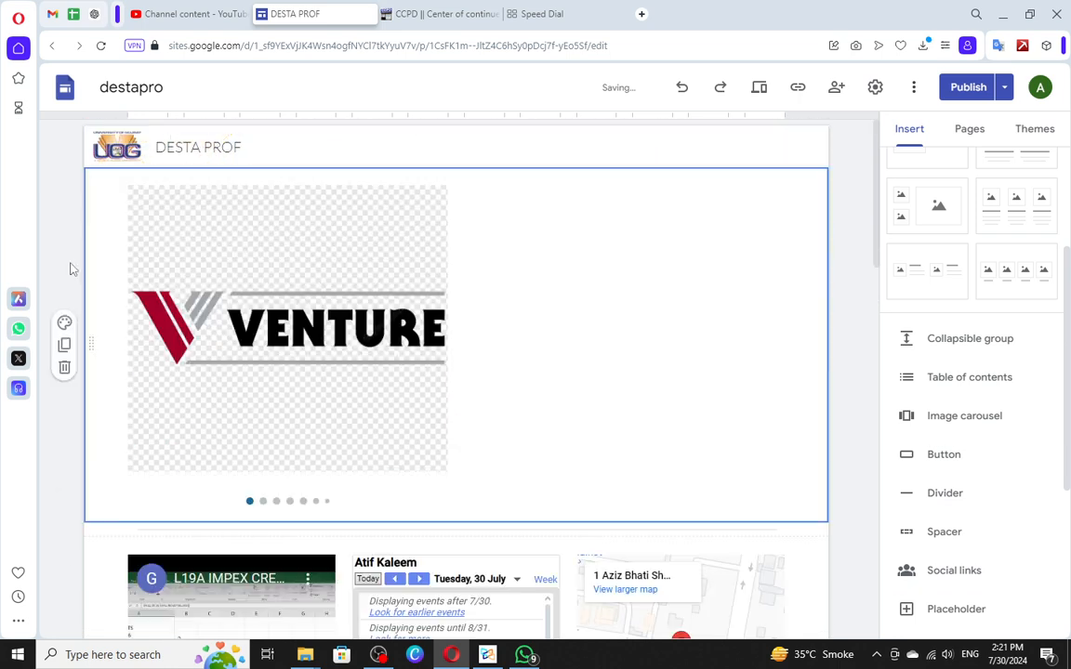
{"action": "left_click", "coordinate": [237, 360]}
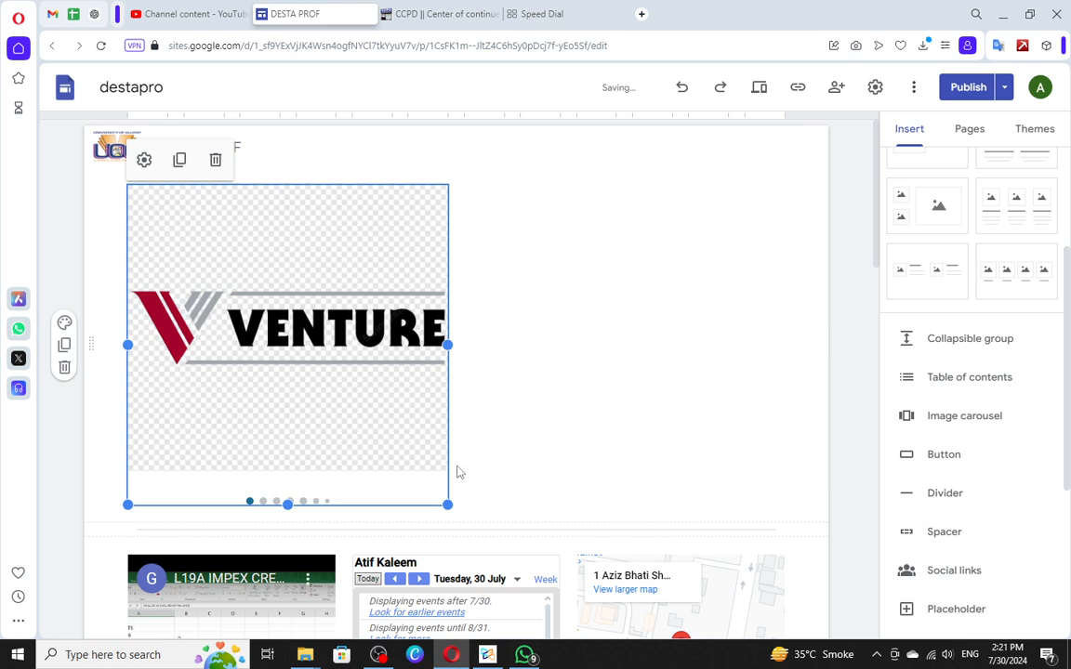
{"action": "left_click_drag", "start_coordinate": [449, 346], "coordinate": [786, 346]}
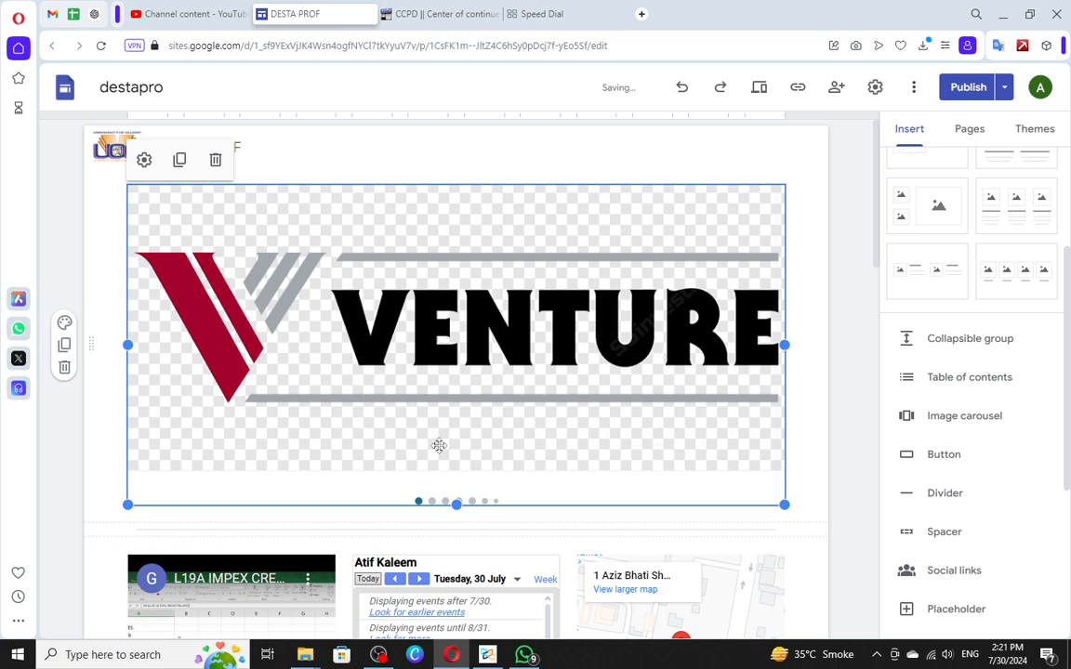
Step: Preview the DESTA PROF page, check its header and the sections below, and return to the editor
{"action": "left_click", "coordinate": [759, 86]}
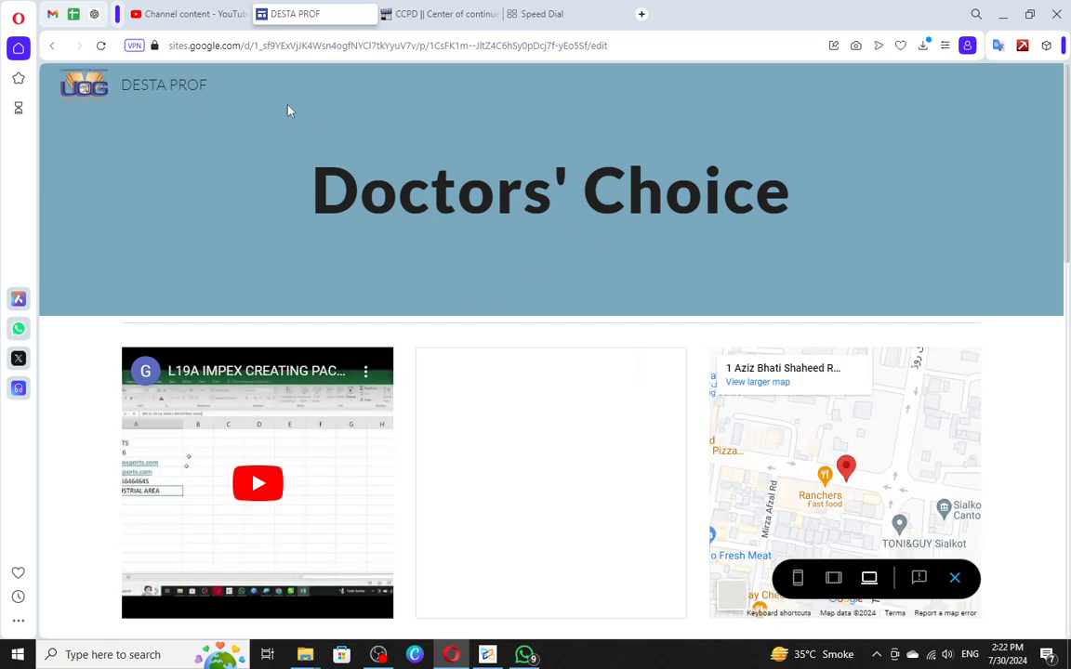
{"action": "scroll", "coordinate": [558, 305], "scroll_direction": "down", "scroll_amount": 1}
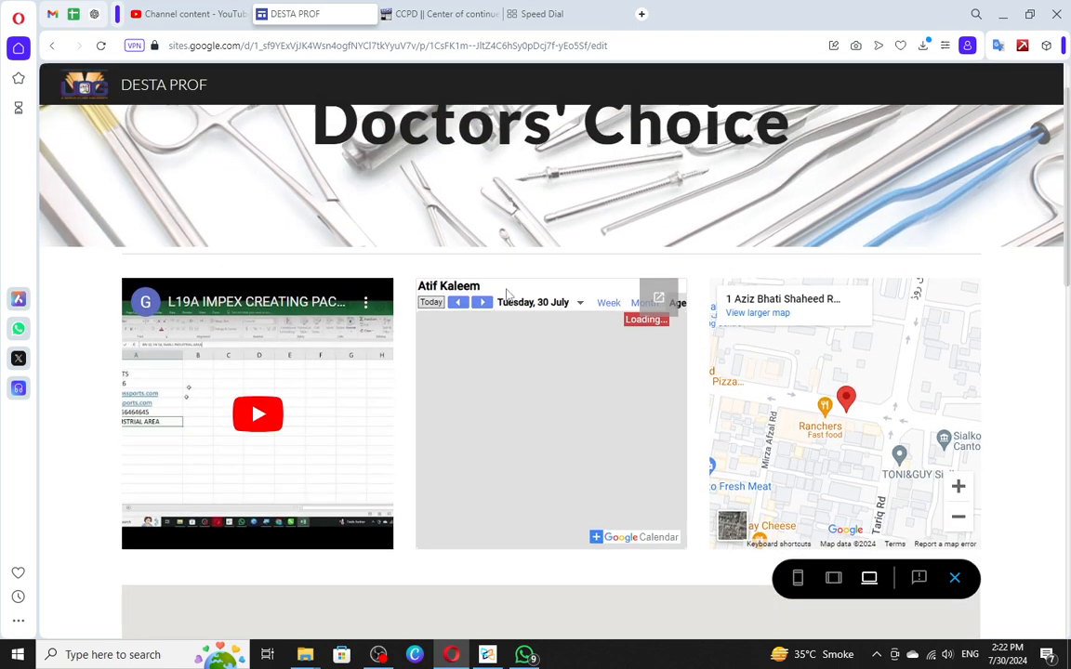
{"action": "scroll", "coordinate": [493, 296], "scroll_direction": "up", "scroll_amount": 1}
{"action": "scroll", "coordinate": [471, 292], "scroll_direction": "down", "scroll_amount": 4}
{"action": "scroll", "coordinate": [470, 292], "scroll_direction": "up", "scroll_amount": 4}
{"action": "left_click", "coordinate": [184, 14]}
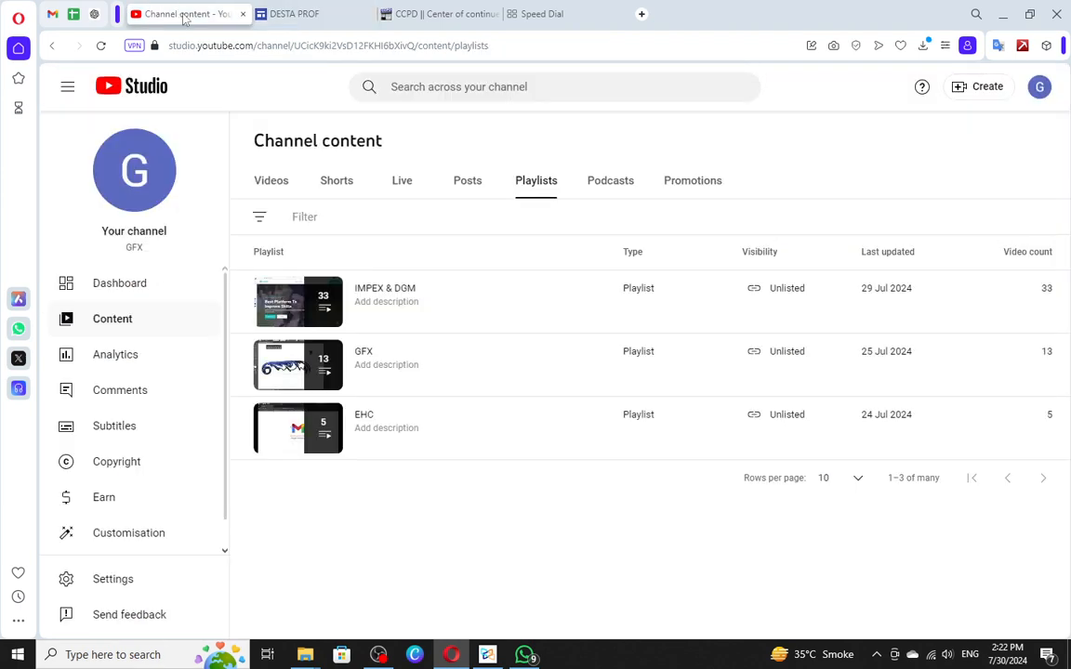
{"action": "left_click", "coordinate": [289, 14]}
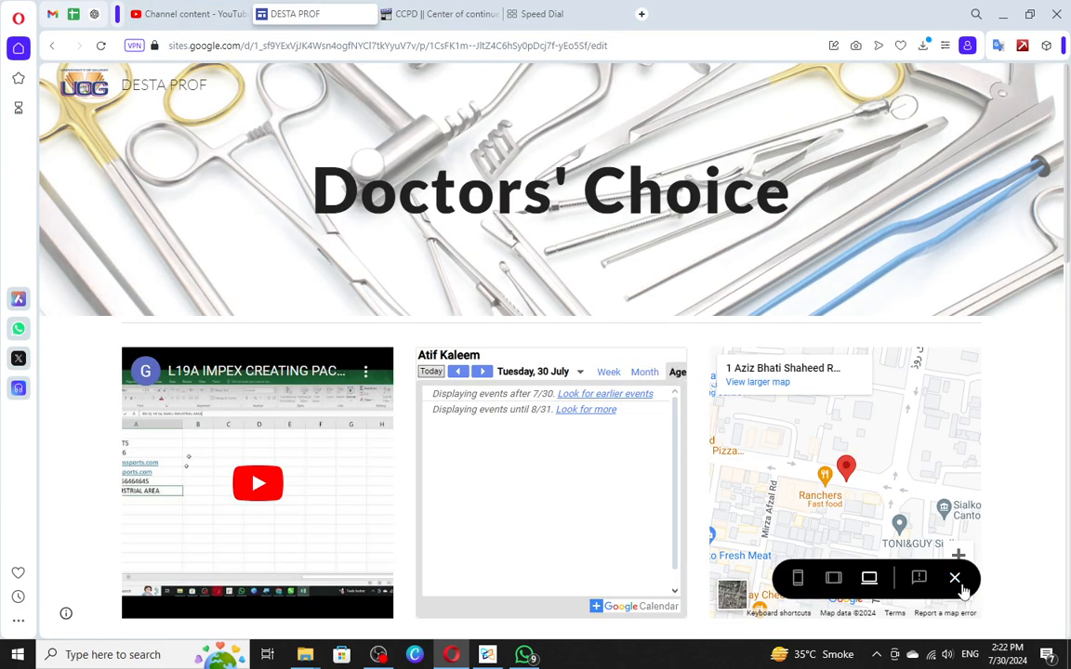
{"action": "left_click", "coordinate": [954, 579]}
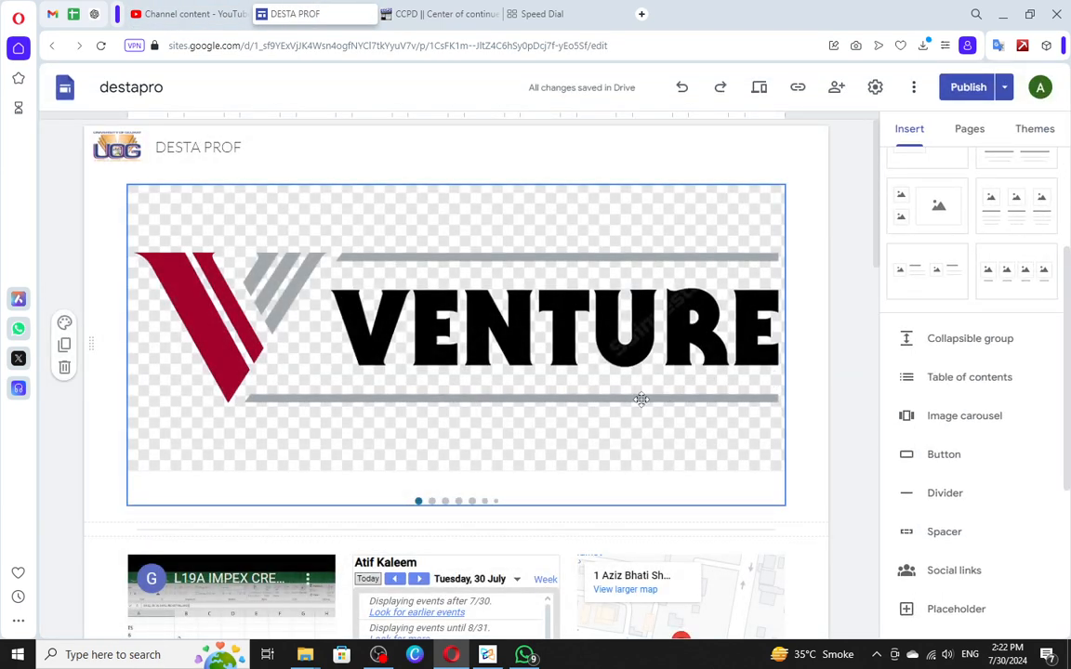
Step: Review and publish the site's changes, and dismiss the publishing notice
{"action": "left_click", "coordinate": [962, 87]}
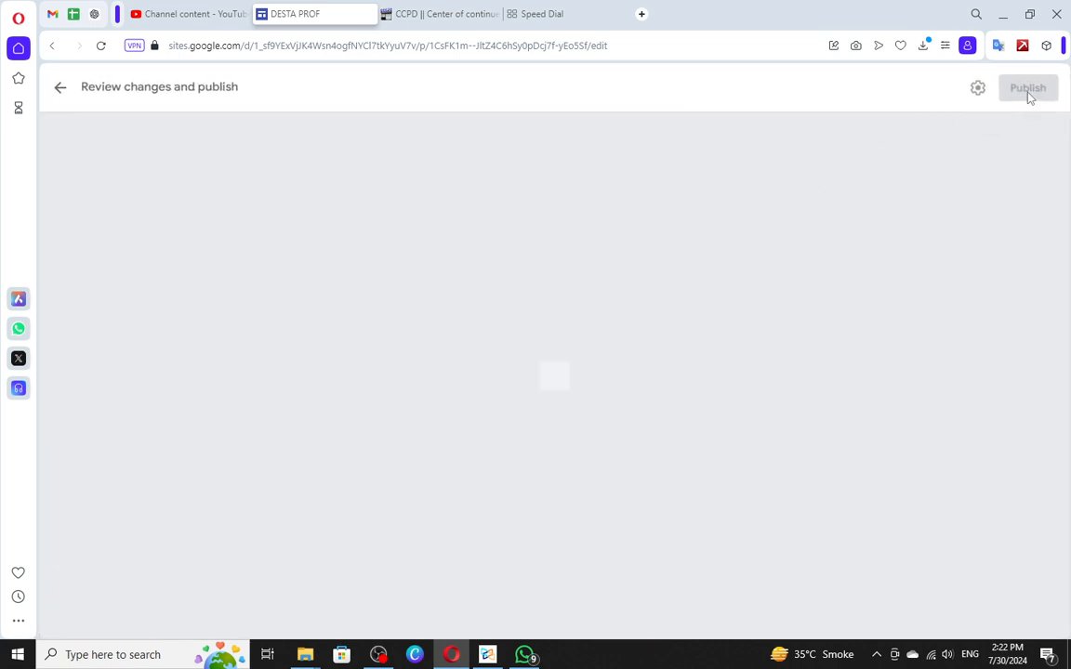
{"action": "left_click", "coordinate": [1029, 94]}
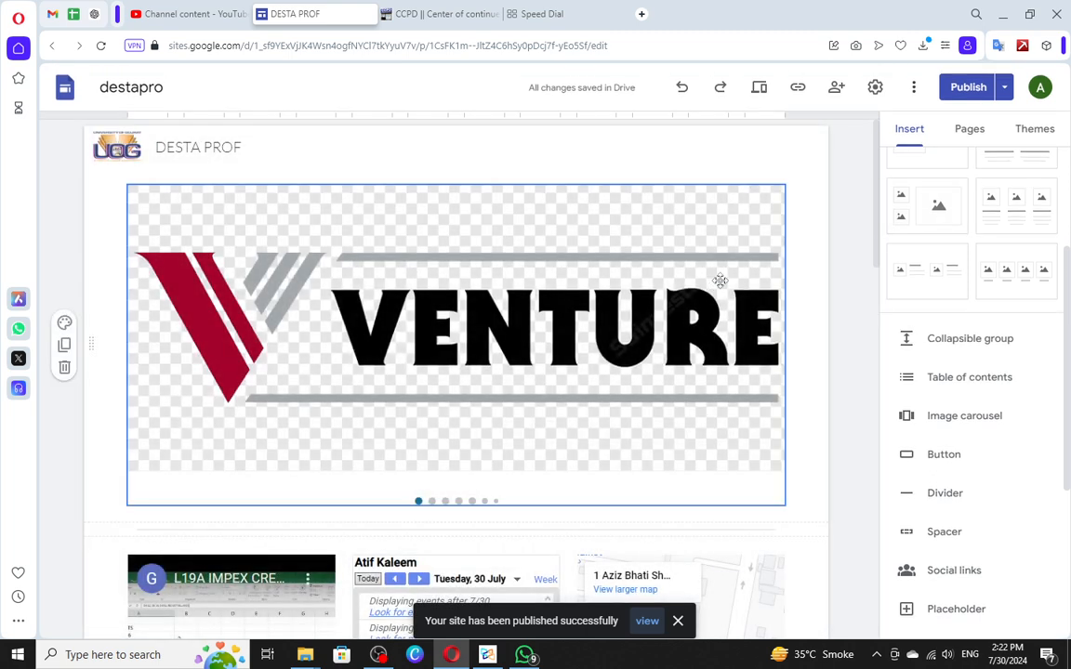
{"action": "scroll", "coordinate": [994, 357], "scroll_direction": "down", "scroll_amount": 3}
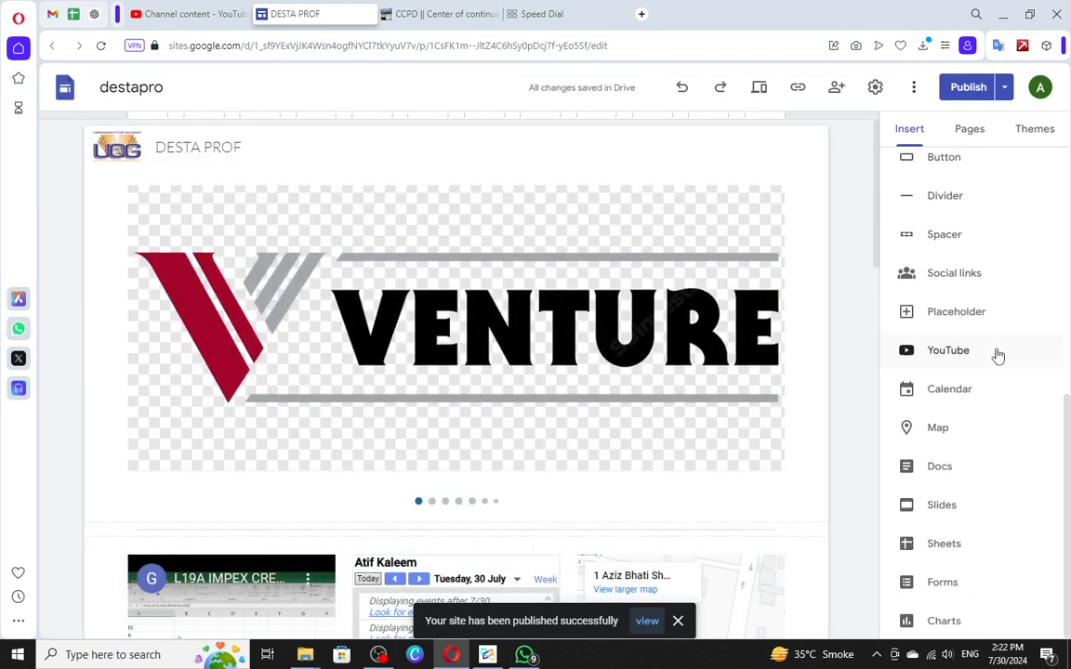
{"action": "scroll", "coordinate": [874, 482], "scroll_direction": "down", "scroll_amount": 1}
{"action": "scroll", "coordinate": [865, 520], "scroll_direction": "down", "scroll_amount": 5}
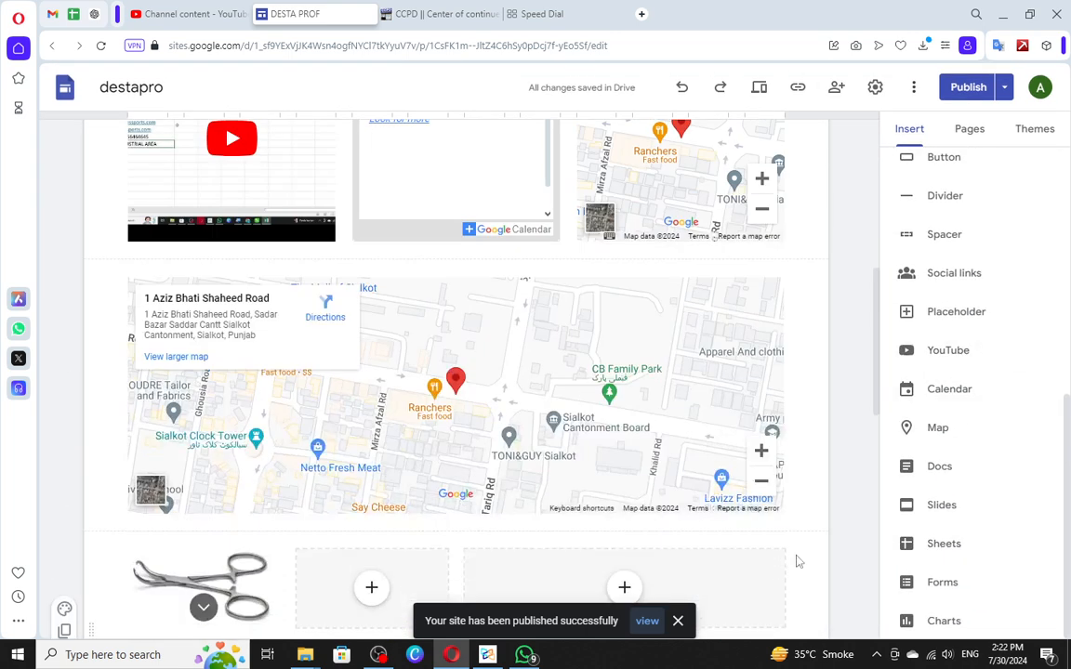
{"action": "left_click", "coordinate": [684, 621]}
{"action": "scroll", "coordinate": [655, 509], "scroll_direction": "down", "scroll_amount": 3}
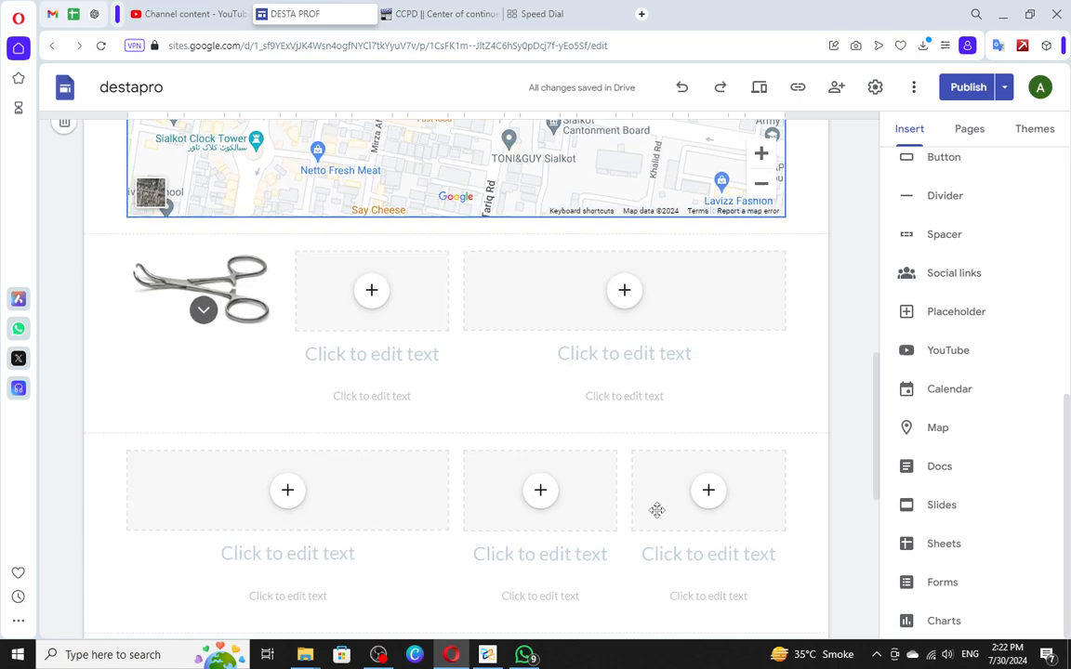
Step: Add a new page named "About us" to the site
{"action": "scroll", "coordinate": [655, 510], "scroll_direction": "up", "scroll_amount": 7}
{"action": "scroll", "coordinate": [651, 502], "scroll_direction": "up", "scroll_amount": 1}
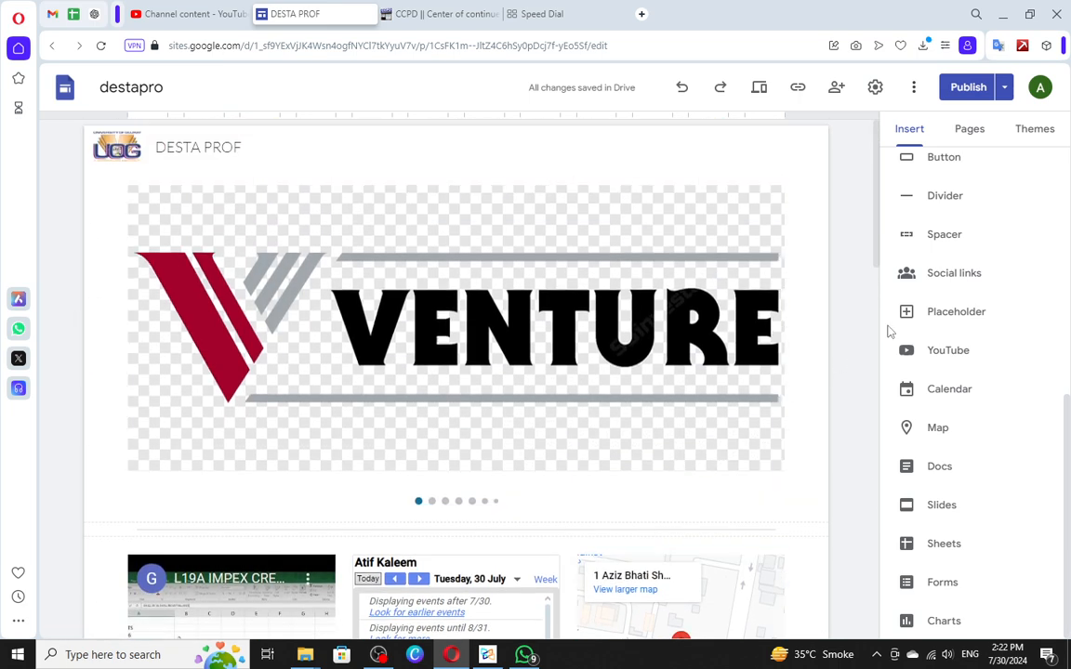
{"action": "left_click", "coordinate": [968, 131]}
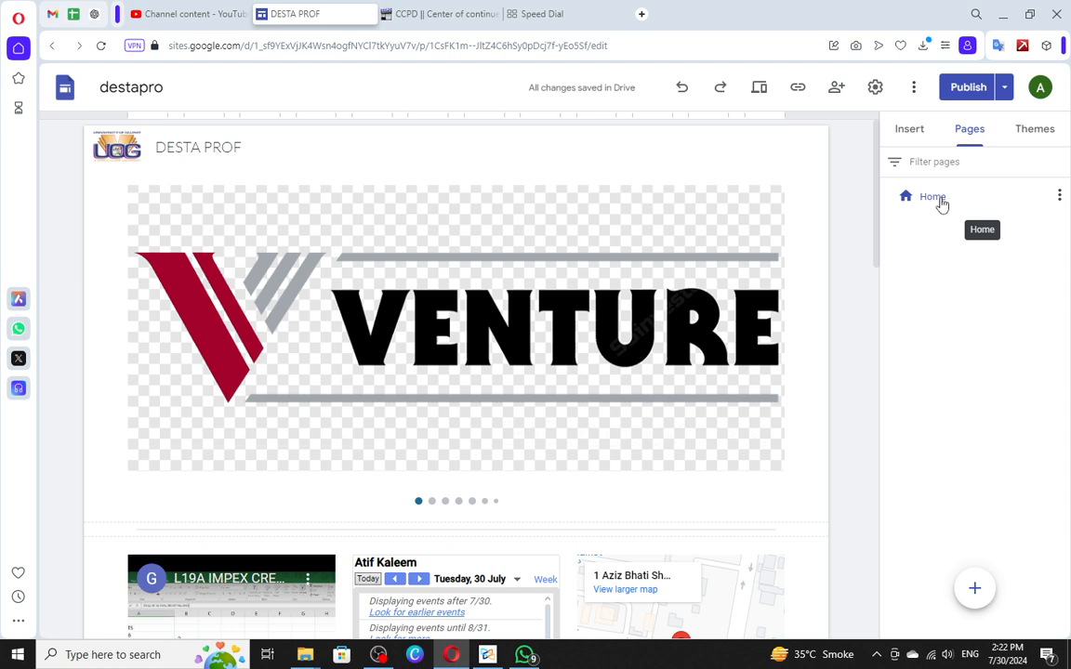
{"action": "left_click", "coordinate": [975, 587]}
{"action": "left_click", "coordinate": [976, 466]}
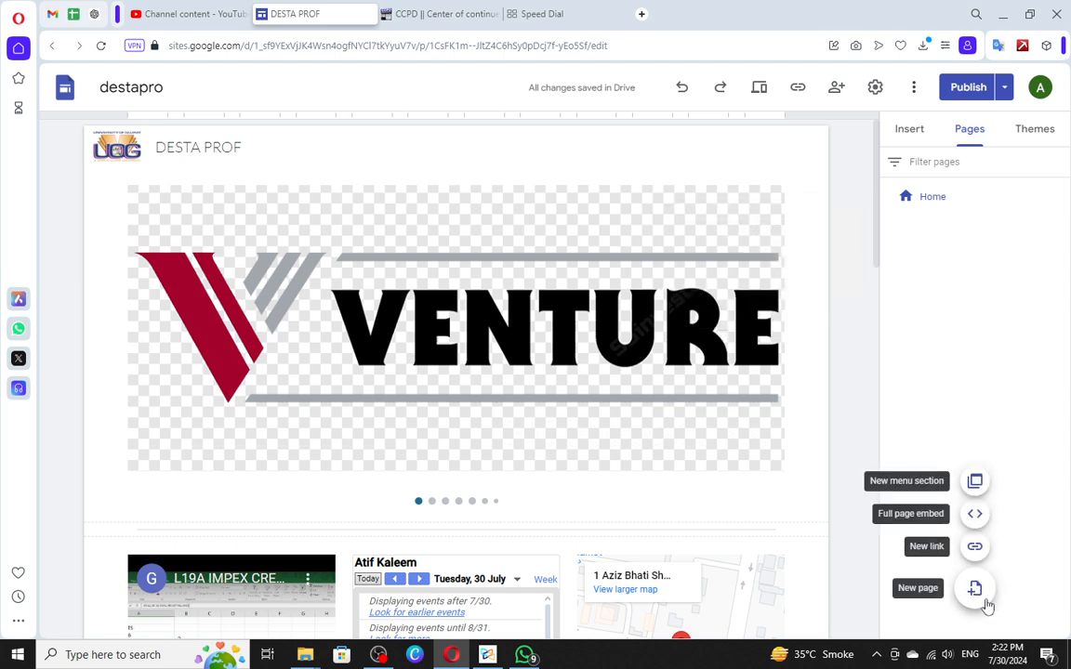
{"action": "mouse_move", "coordinate": [984, 581]}
{"action": "left_click", "coordinate": [974, 591]}
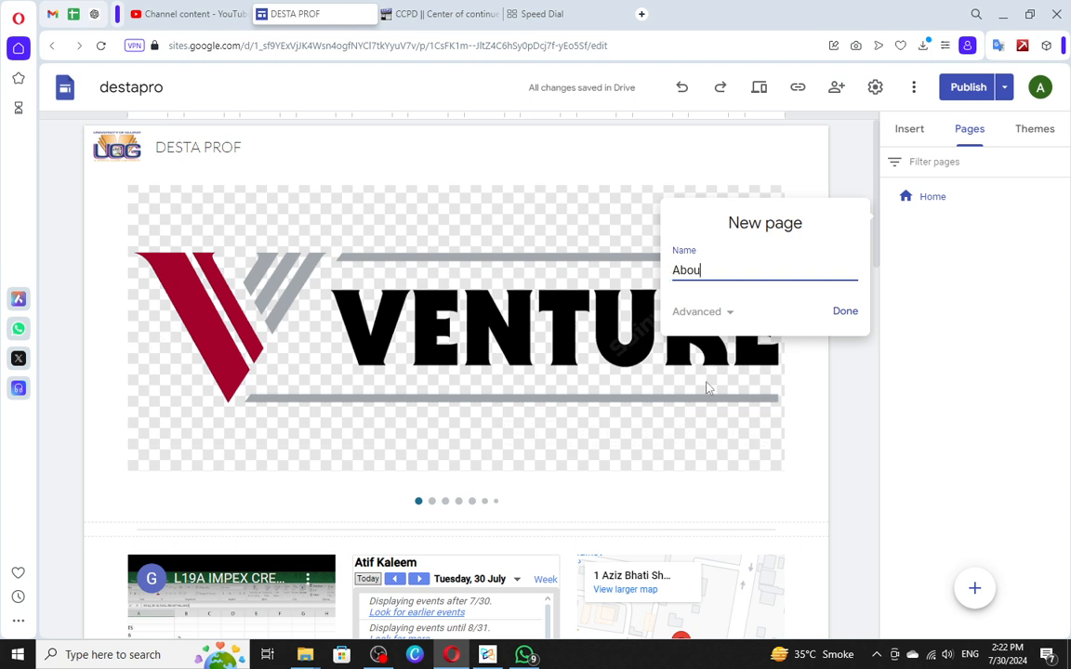
{"action": "left_click", "coordinate": [843, 313]}
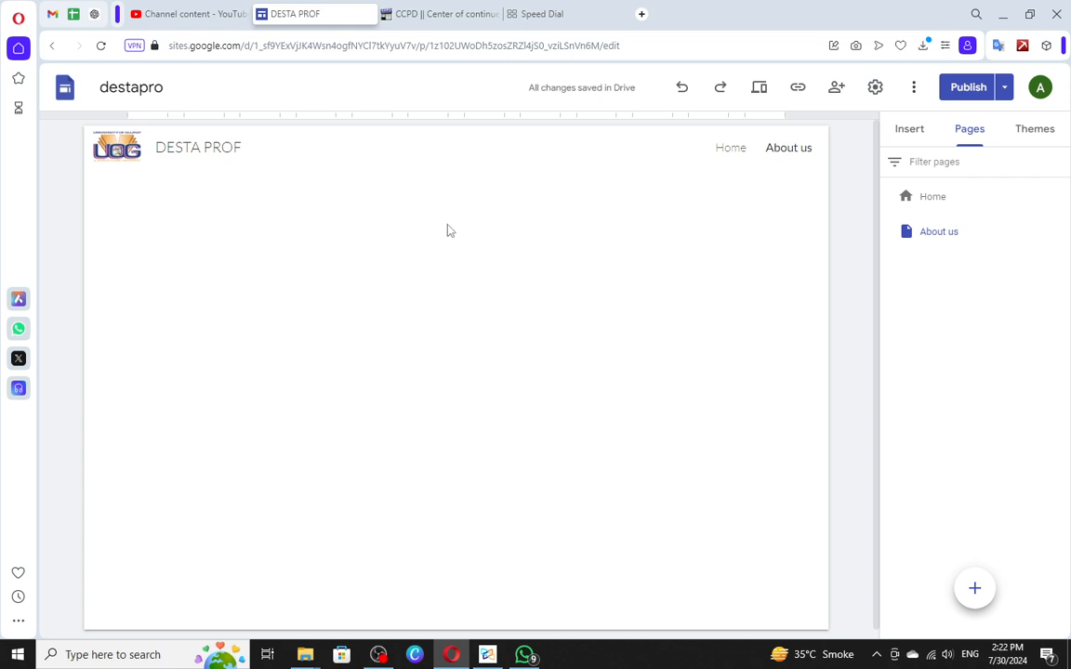
Step: Delete the header banner with the title from the About us page
{"action": "left_click", "coordinate": [435, 197]}
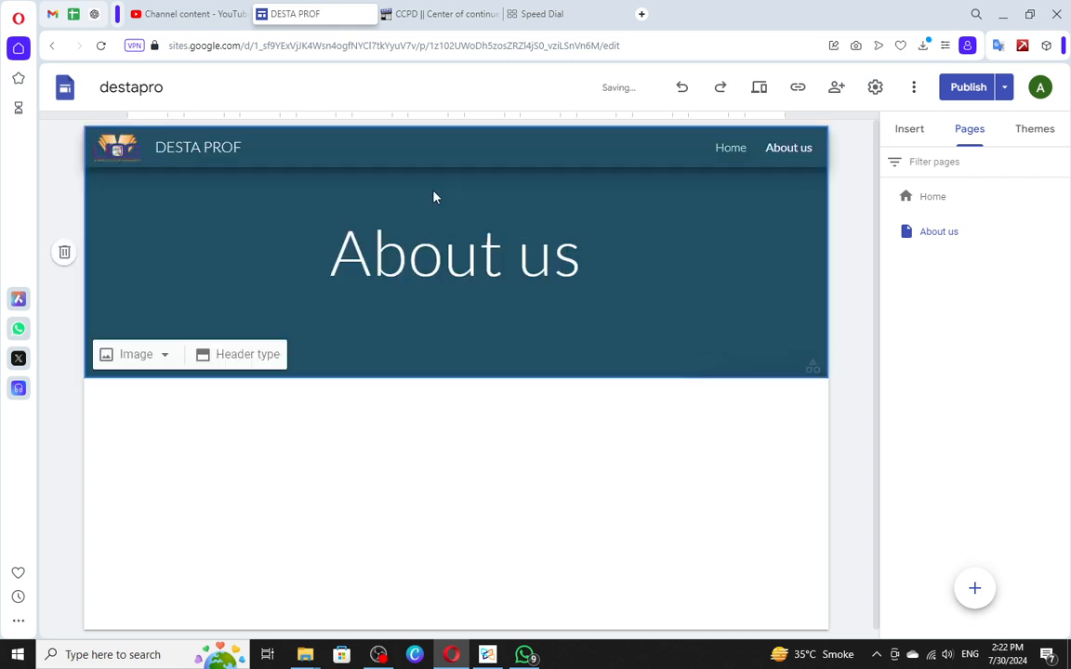
{"action": "left_click", "coordinate": [388, 251]}
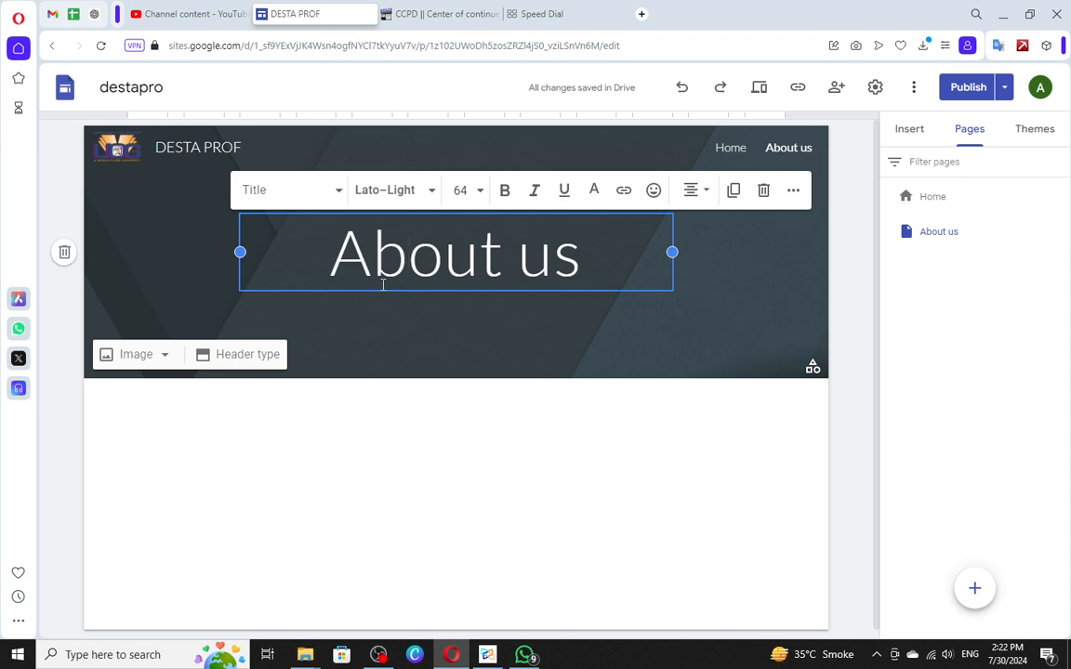
{"action": "left_click", "coordinate": [477, 364]}
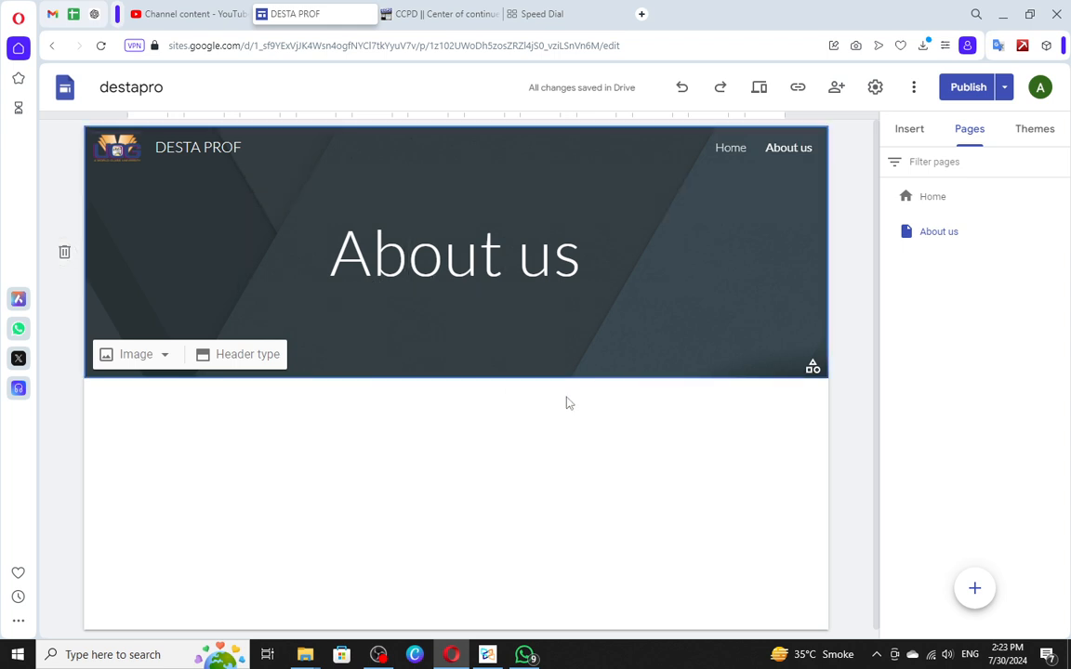
{"action": "key", "text": "Delete"}
Step: Start a new image carousel on the About us page and open the selection of existing Google Drive images
{"action": "left_click", "coordinate": [919, 134]}
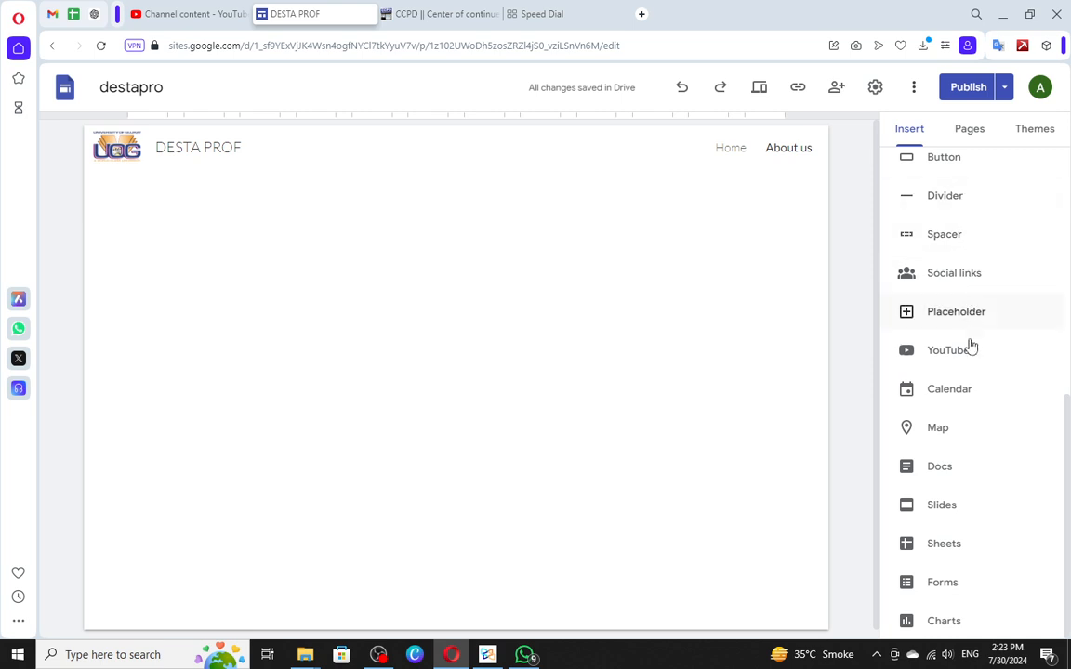
{"action": "scroll", "coordinate": [958, 251], "scroll_direction": "up", "scroll_amount": 3}
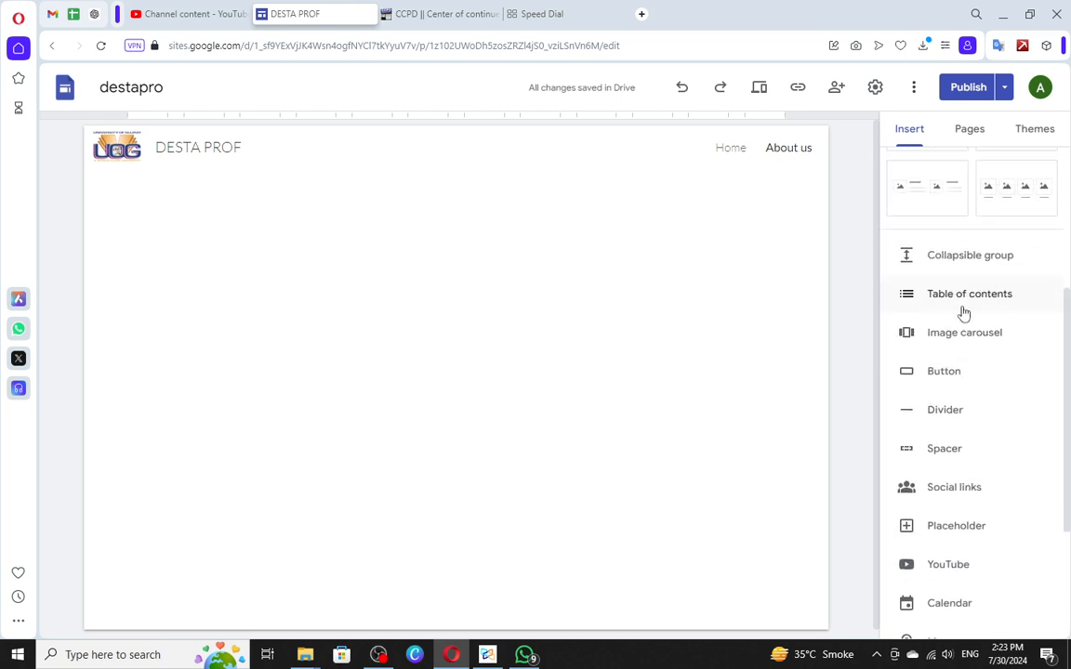
{"action": "left_click", "coordinate": [964, 341]}
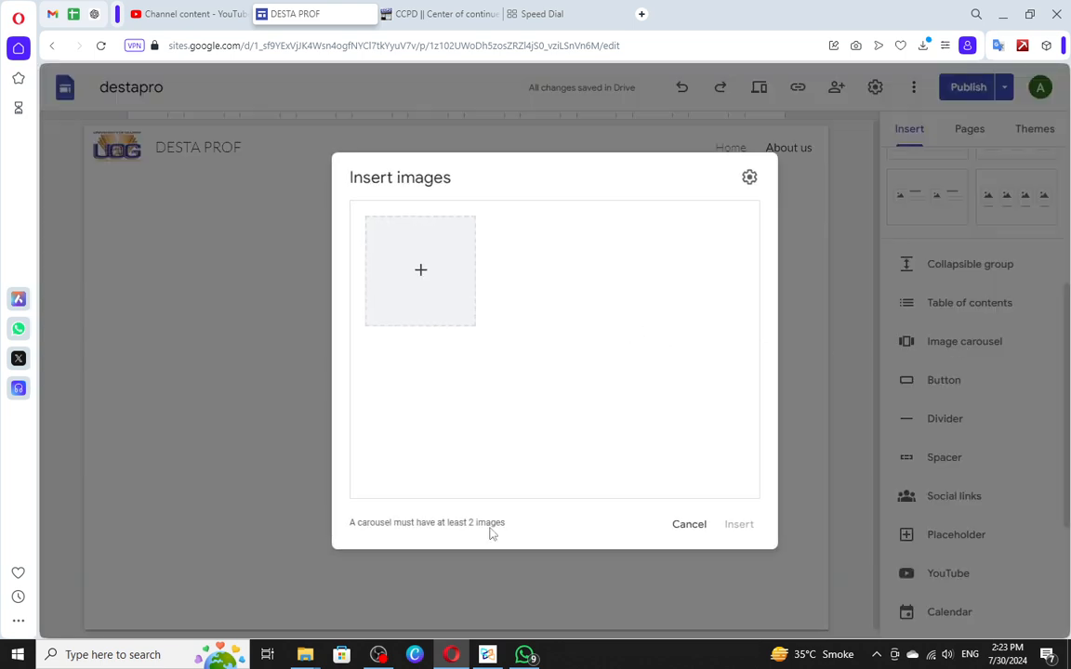
{"action": "left_click", "coordinate": [425, 281]}
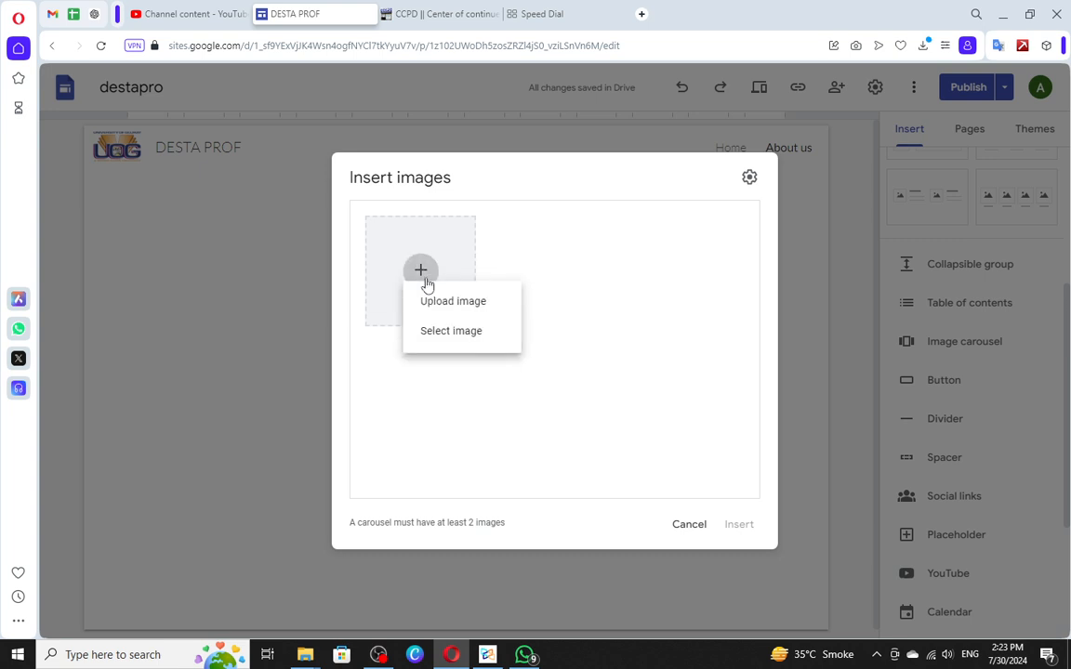
{"action": "left_click", "coordinate": [459, 347]}
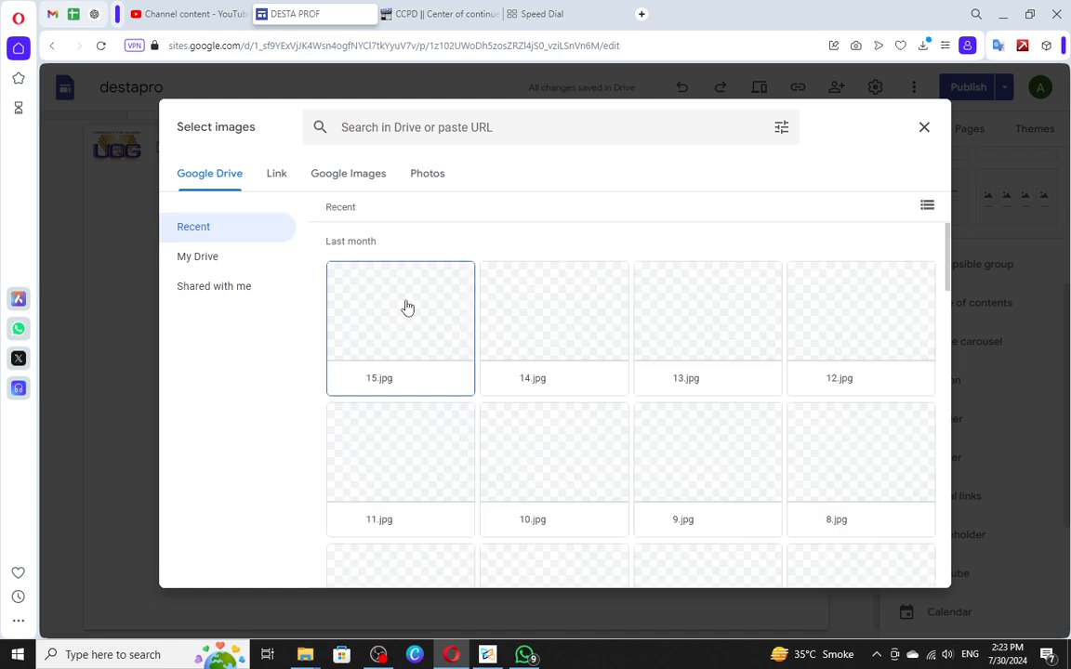
Step: Add 9.jpg, 10.jpg, 11.jpg, 12.jpg, 13.jpg and 15.jpg from Drive and insert the carousel into the page
{"action": "left_click", "coordinate": [409, 320]}
{"action": "left_click", "coordinate": [586, 335]}
{"action": "left_click", "coordinate": [725, 339]}
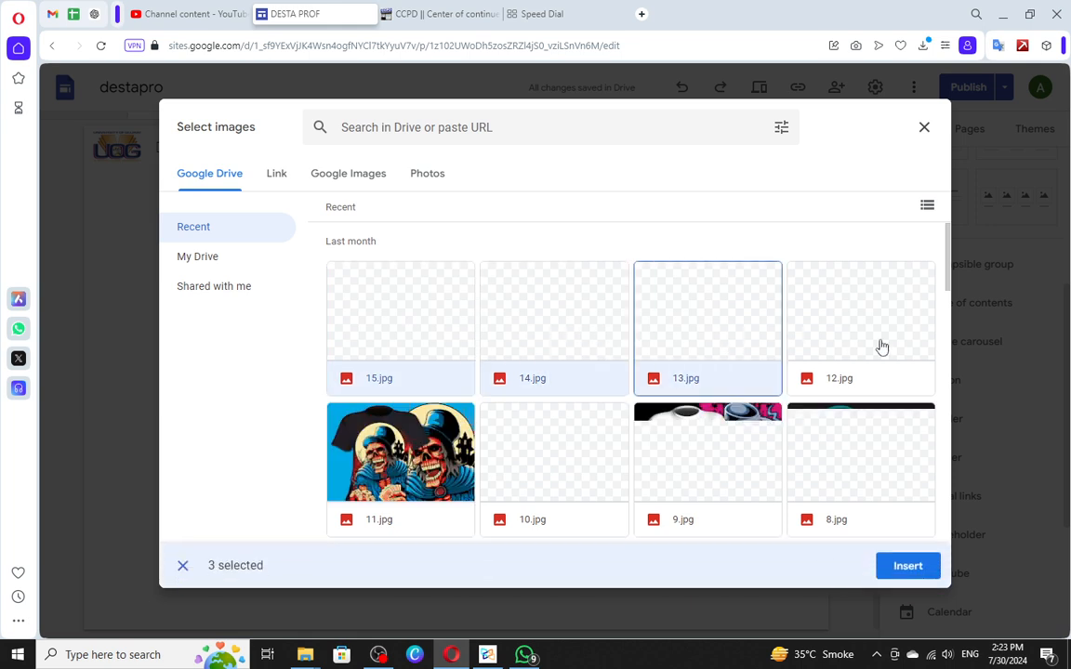
{"action": "left_click", "coordinate": [879, 349]}
{"action": "left_click", "coordinate": [427, 502]}
{"action": "left_click", "coordinate": [558, 460]}
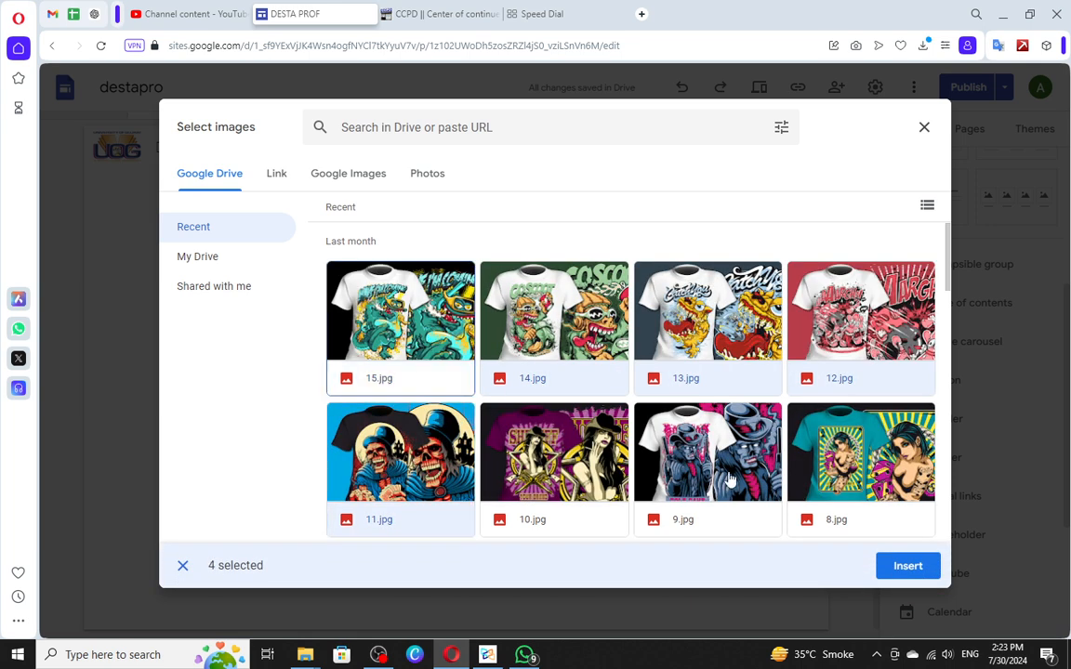
{"action": "left_click", "coordinate": [768, 486]}
{"action": "left_click", "coordinate": [415, 349]}
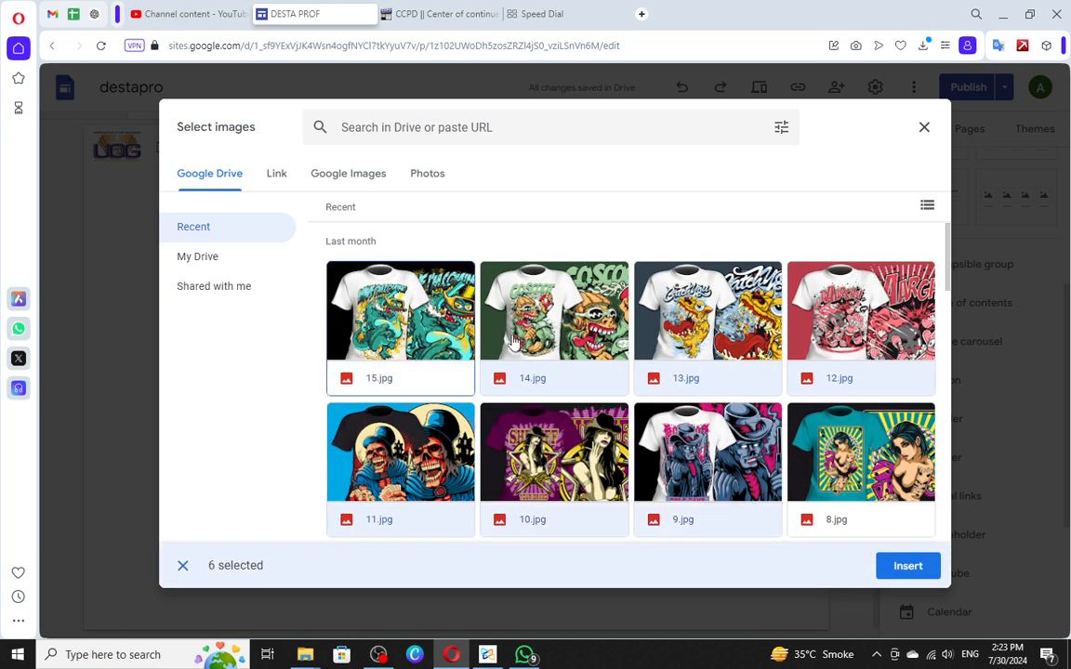
{"action": "left_click", "coordinate": [513, 345]}
{"action": "left_click", "coordinate": [472, 352]}
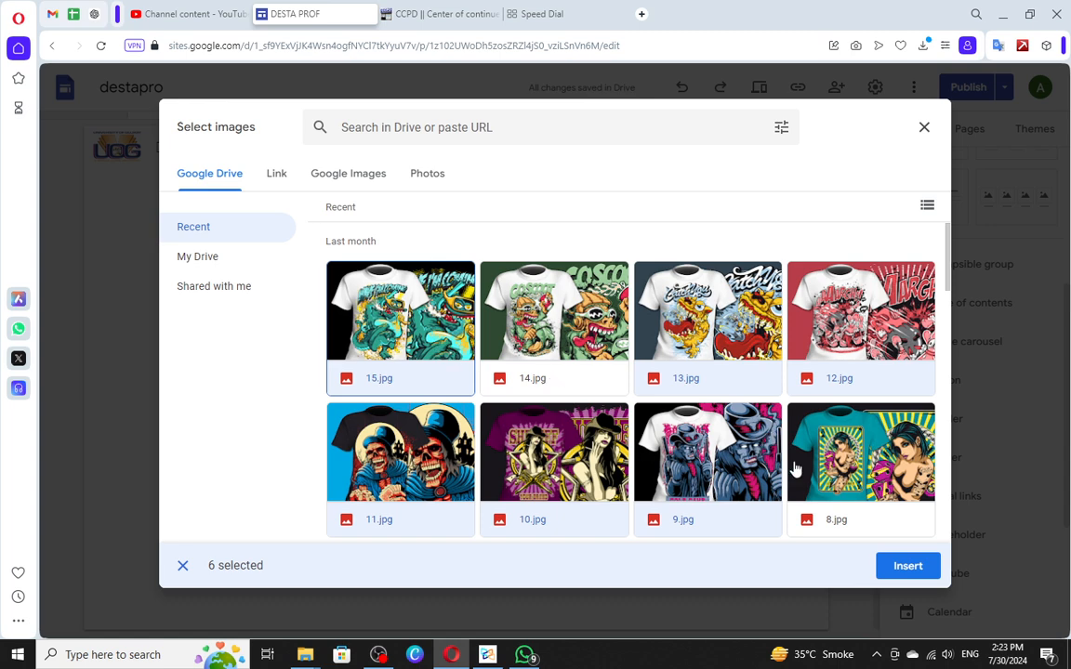
{"action": "left_click", "coordinate": [891, 565]}
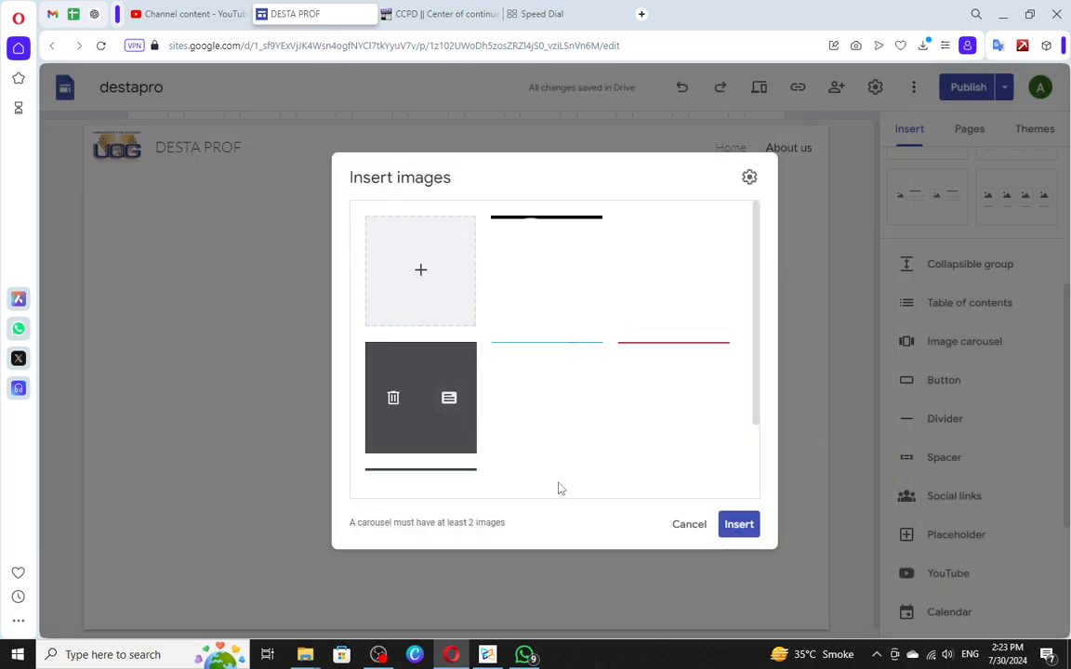
{"action": "scroll", "coordinate": [691, 408], "scroll_direction": "down", "scroll_amount": 2}
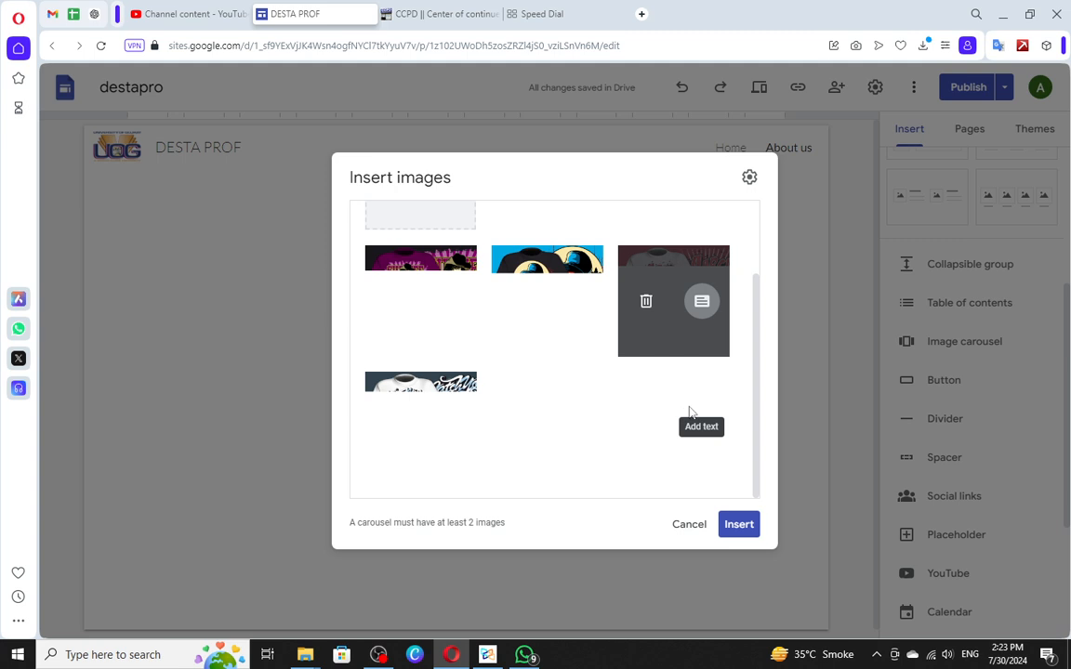
{"action": "left_click", "coordinate": [743, 530]}
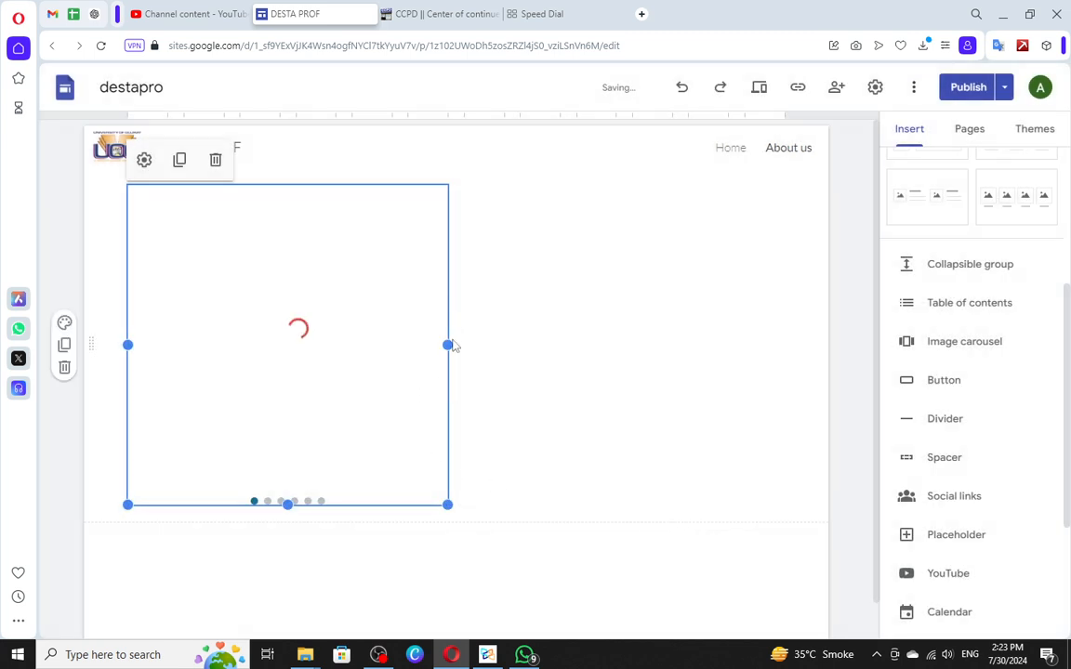
Step: Widen the image carousel to the full content width and reduce its height
{"action": "left_click_drag", "start_coordinate": [451, 345], "coordinate": [792, 322]}
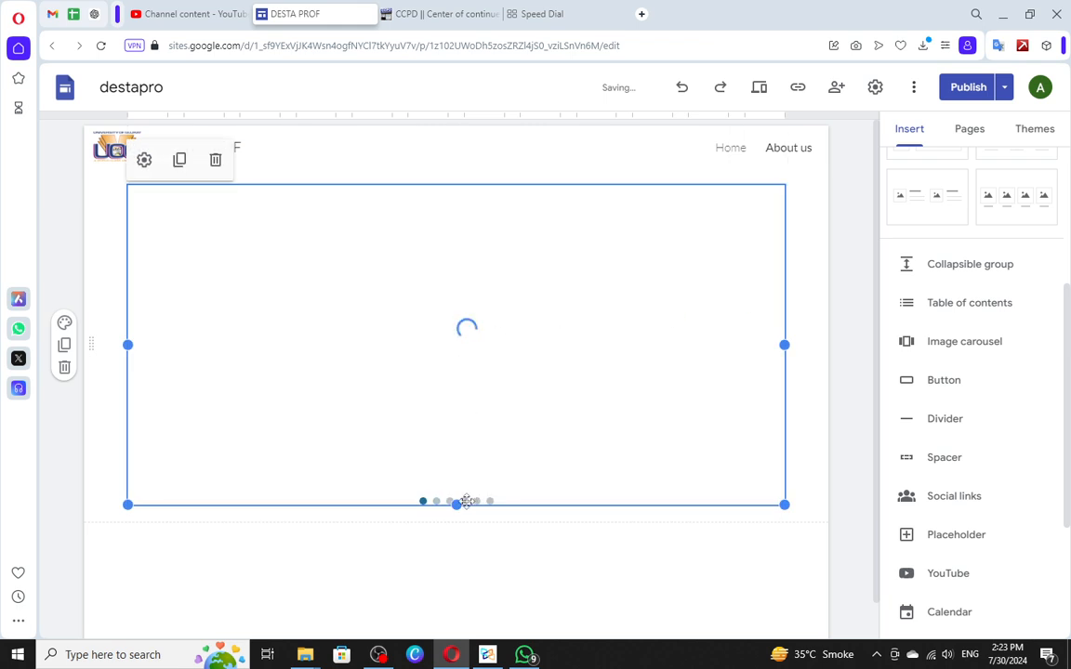
{"action": "left_click_drag", "start_coordinate": [466, 503], "coordinate": [459, 424]}
{"action": "left_click", "coordinate": [399, 478]}
{"action": "scroll", "coordinate": [283, 386], "scroll_direction": "down", "scroll_amount": 1}
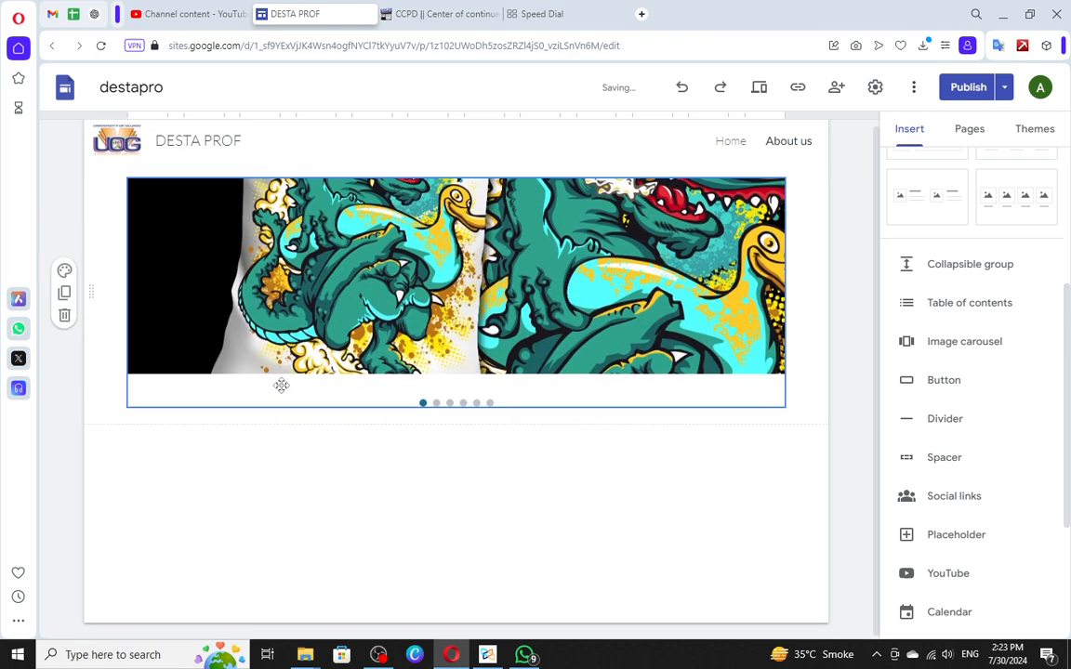
Step: Insert a spacer below the image carousel and make it slightly taller
{"action": "left_click", "coordinate": [465, 431]}
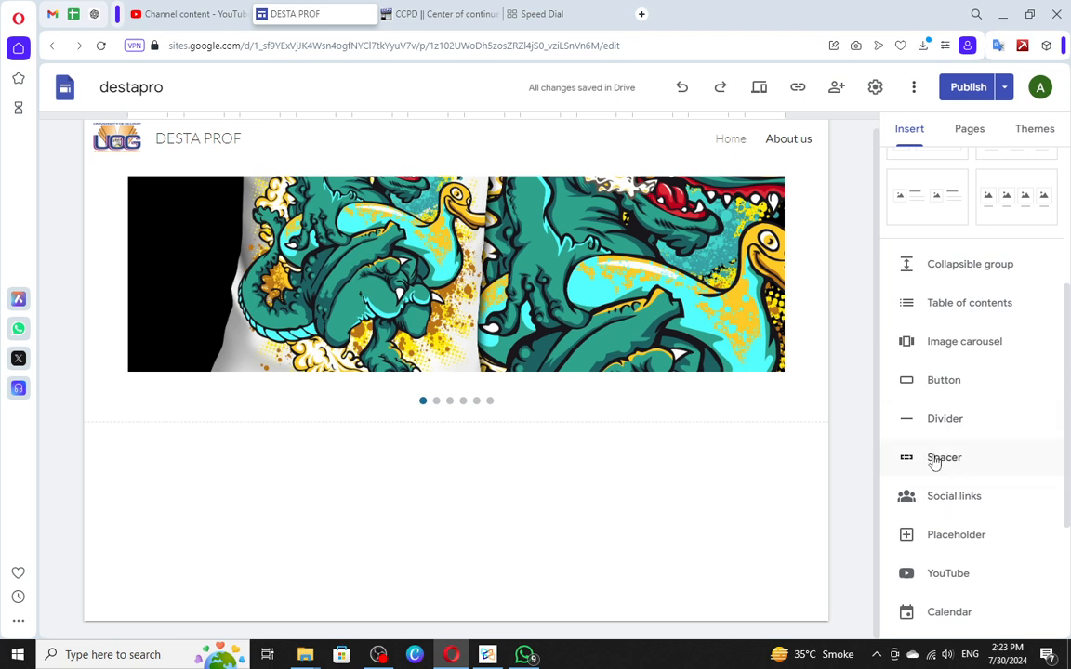
{"action": "left_click", "coordinate": [901, 456]}
{"action": "left_click_drag", "start_coordinate": [456, 474], "coordinate": [463, 494]}
{"action": "scroll", "coordinate": [970, 527], "scroll_direction": "down", "scroll_amount": 1}
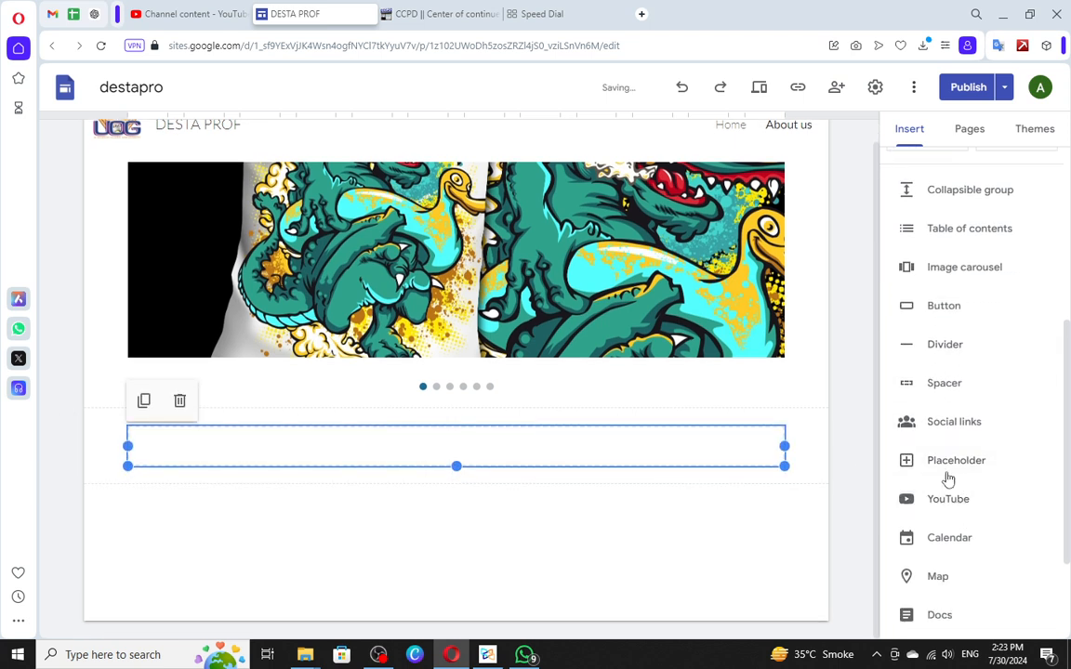
Step: Insert a text box below the spacer with the text "ABOUT US"
{"action": "scroll", "coordinate": [953, 395], "scroll_direction": "down", "scroll_amount": 1}
{"action": "scroll", "coordinate": [949, 405], "scroll_direction": "down", "scroll_amount": 1}
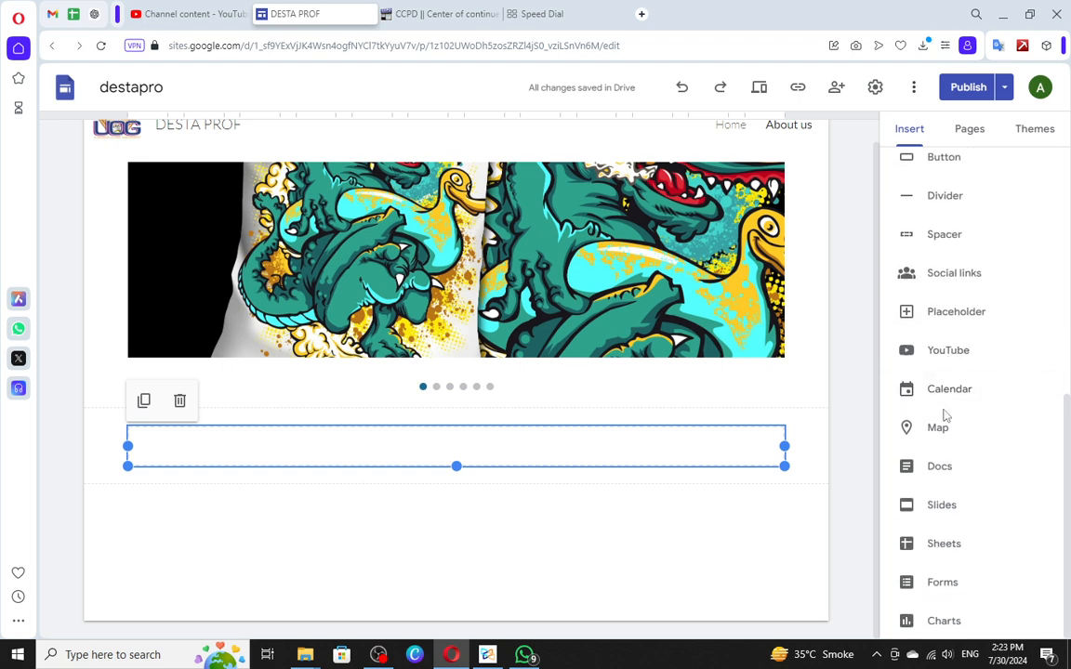
{"action": "scroll", "coordinate": [952, 443], "scroll_direction": "up", "scroll_amount": 5}
{"action": "scroll", "coordinate": [953, 444], "scroll_direction": "up", "scroll_amount": 1}
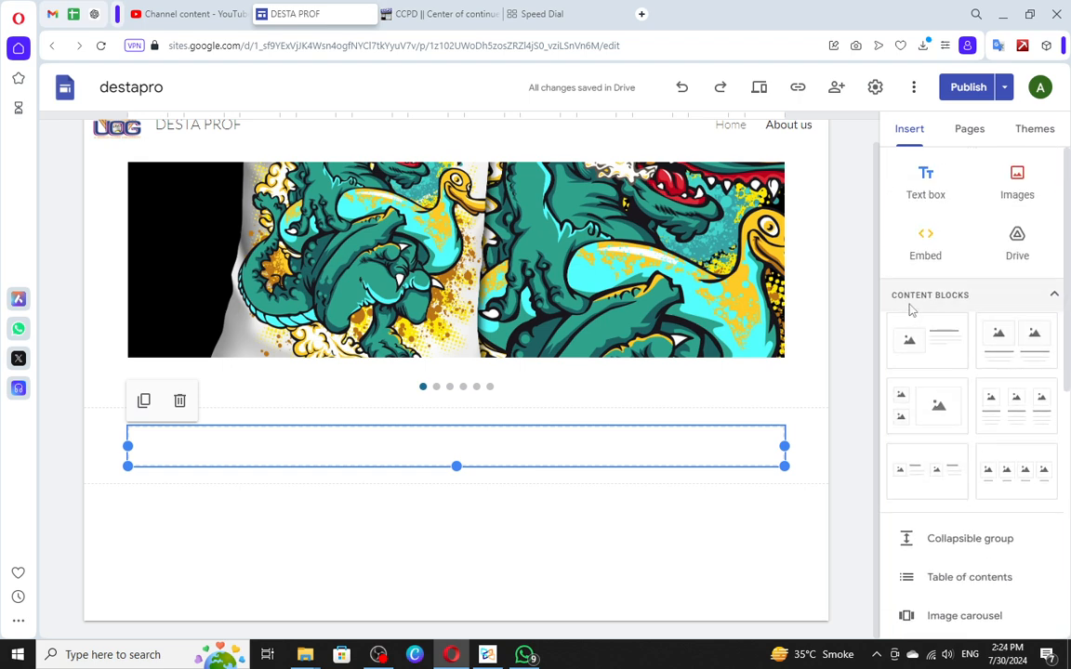
{"action": "left_click", "coordinate": [926, 197]}
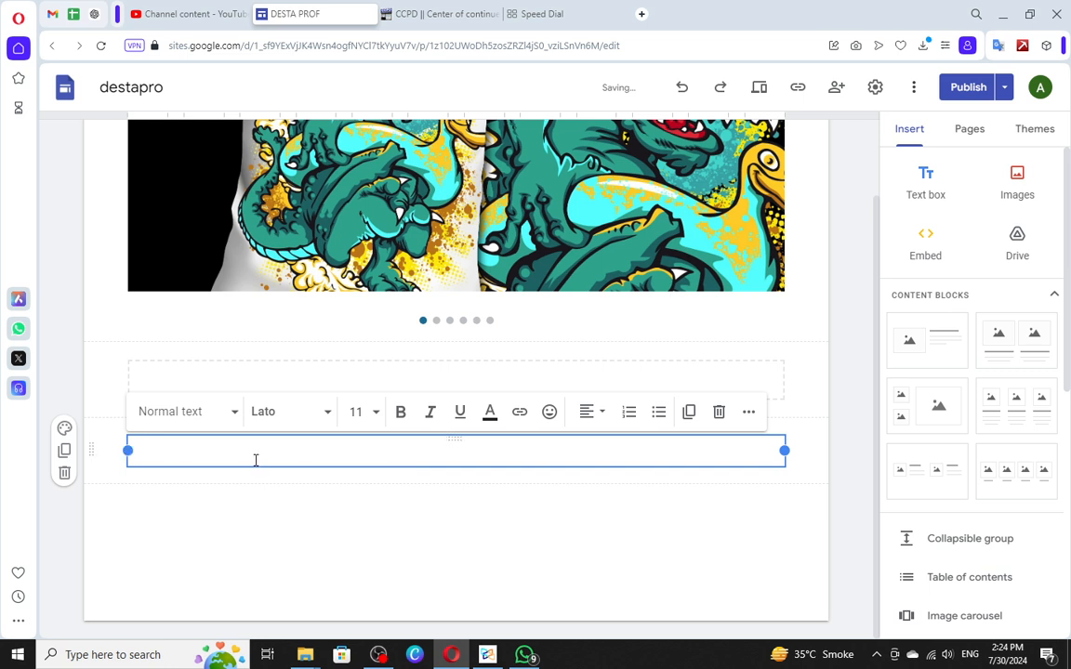
{"action": "type", "text": "AN"}
Step: Set the whole ABOUT US text to the Lato Black font
{"action": "key", "text": "ctrl+a"}
{"action": "left_click", "coordinate": [279, 415]}
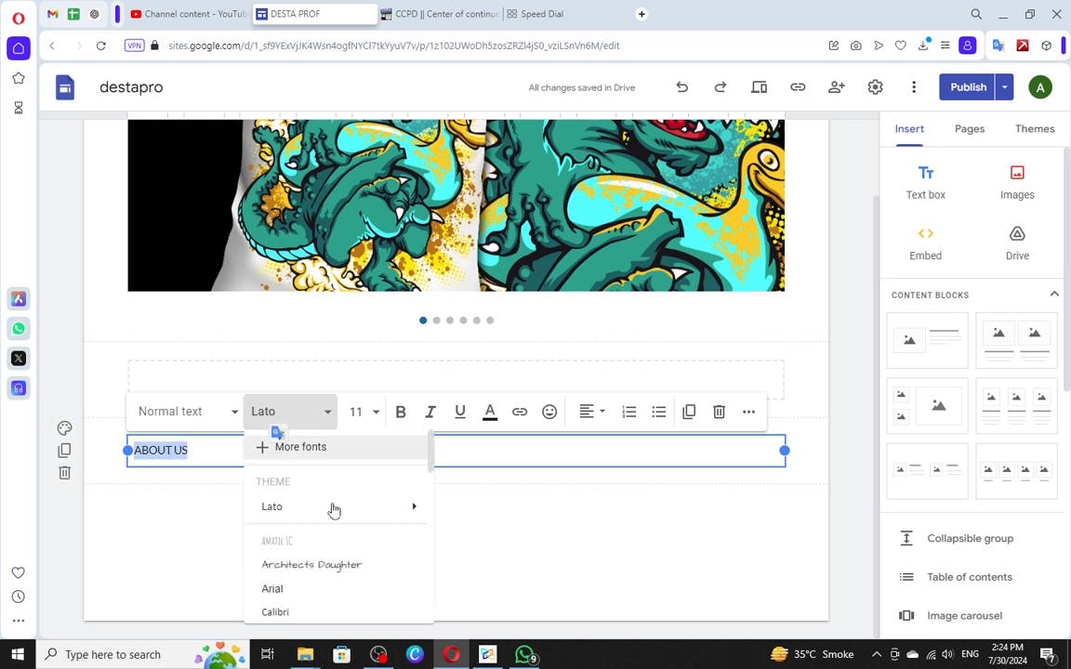
{"action": "mouse_move", "coordinate": [335, 511]}
{"action": "left_click", "coordinate": [476, 606]}
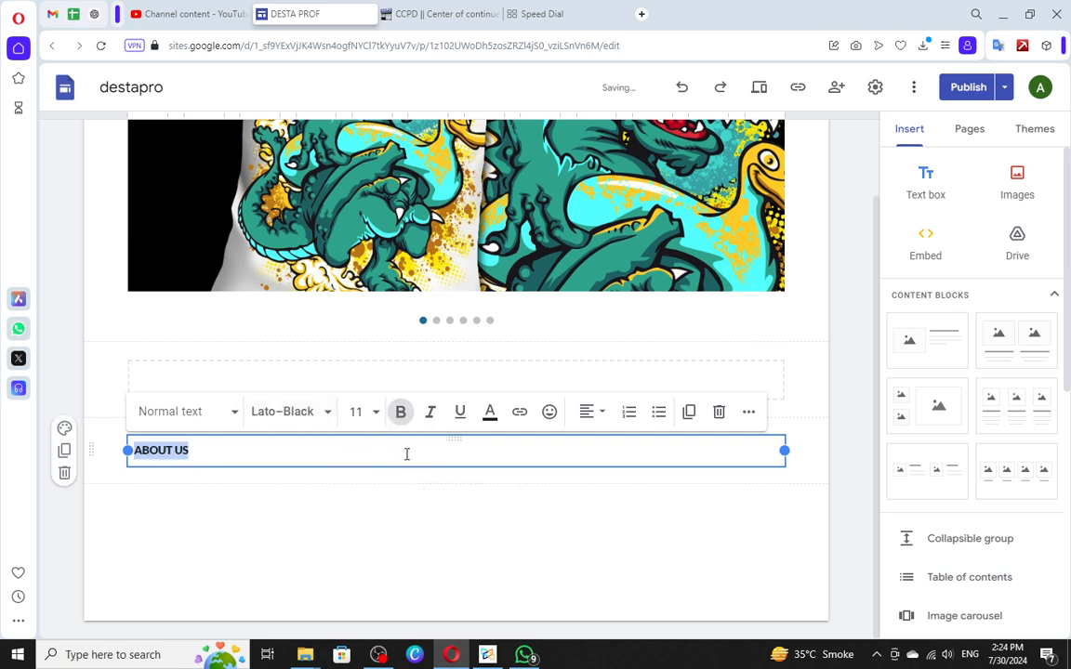
Step: Try a font size of 96 on the ABOUT US text
{"action": "left_click", "coordinate": [359, 410]}
{"action": "scroll", "coordinate": [368, 378], "scroll_direction": "down", "scroll_amount": 5}
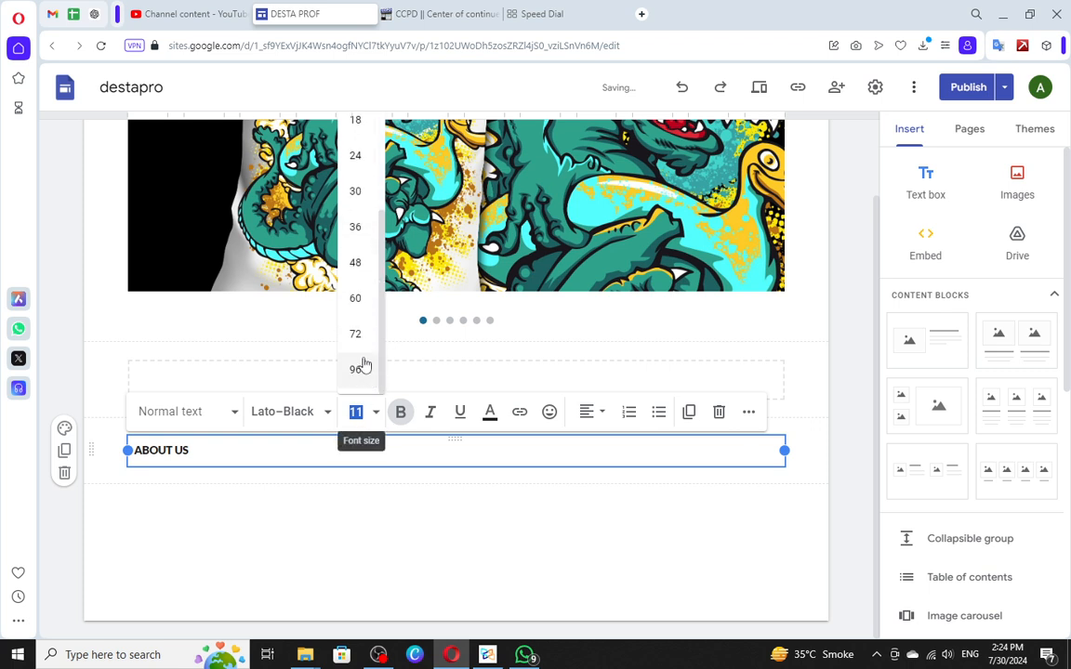
{"action": "left_click", "coordinate": [359, 369]}
Step: Set the ABOUT US text to font size 48 and centre it in its box
{"action": "left_click", "coordinate": [359, 412]}
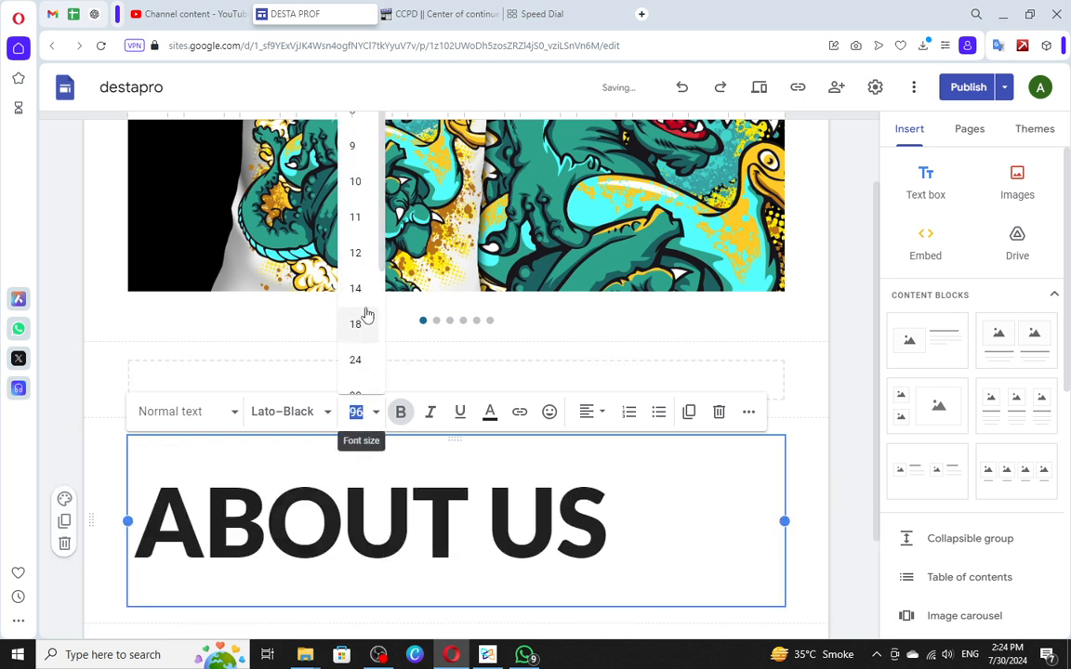
{"action": "scroll", "coordinate": [364, 354], "scroll_direction": "down", "scroll_amount": 3}
{"action": "left_click", "coordinate": [359, 277]}
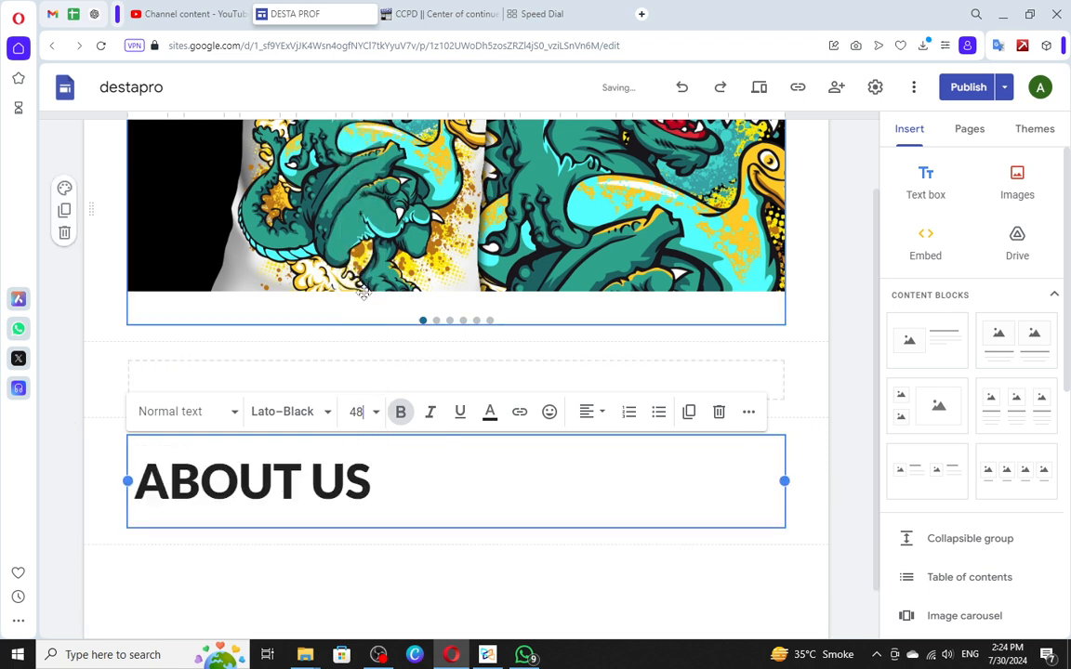
{"action": "left_click", "coordinate": [587, 412]}
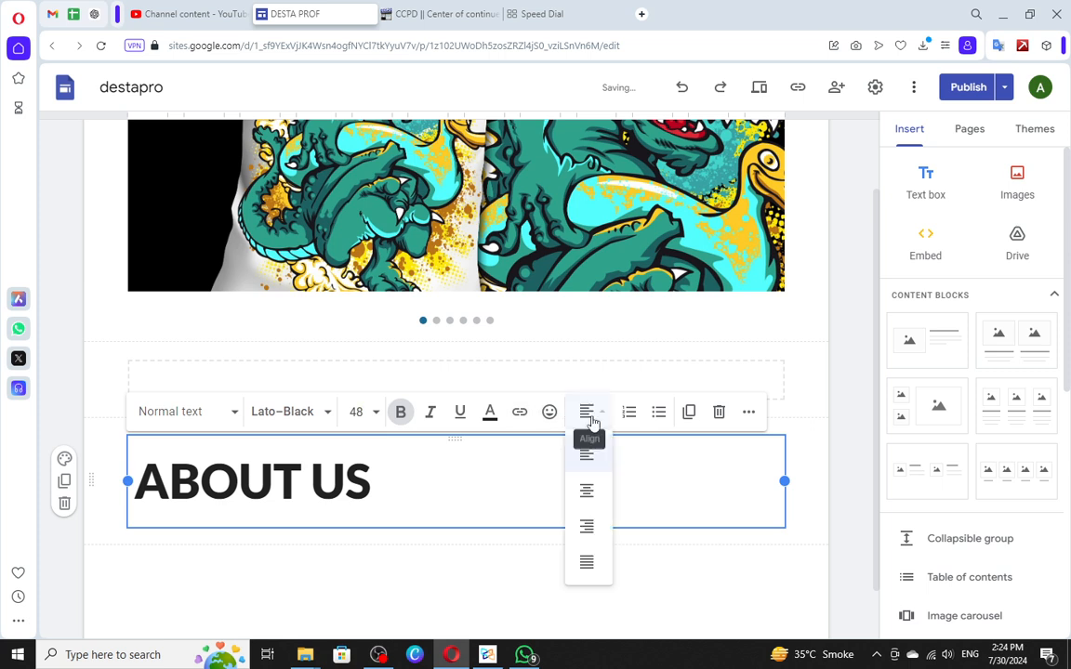
{"action": "left_click", "coordinate": [587, 485]}
{"action": "left_click", "coordinate": [494, 547]}
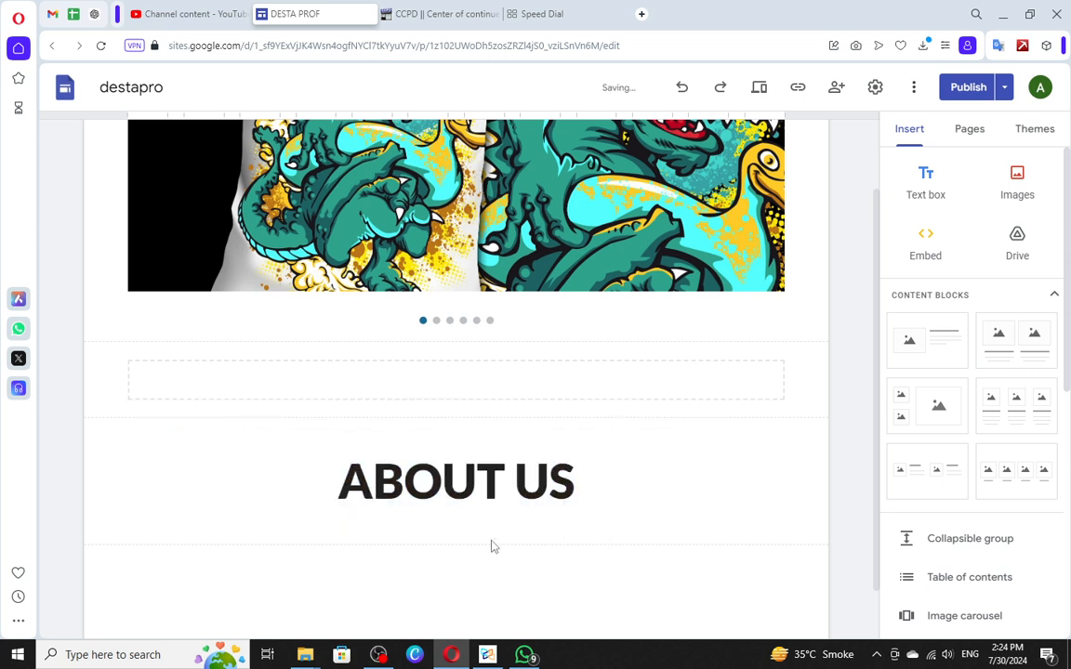
{"action": "scroll", "coordinate": [493, 547], "scroll_direction": "down", "scroll_amount": 1}
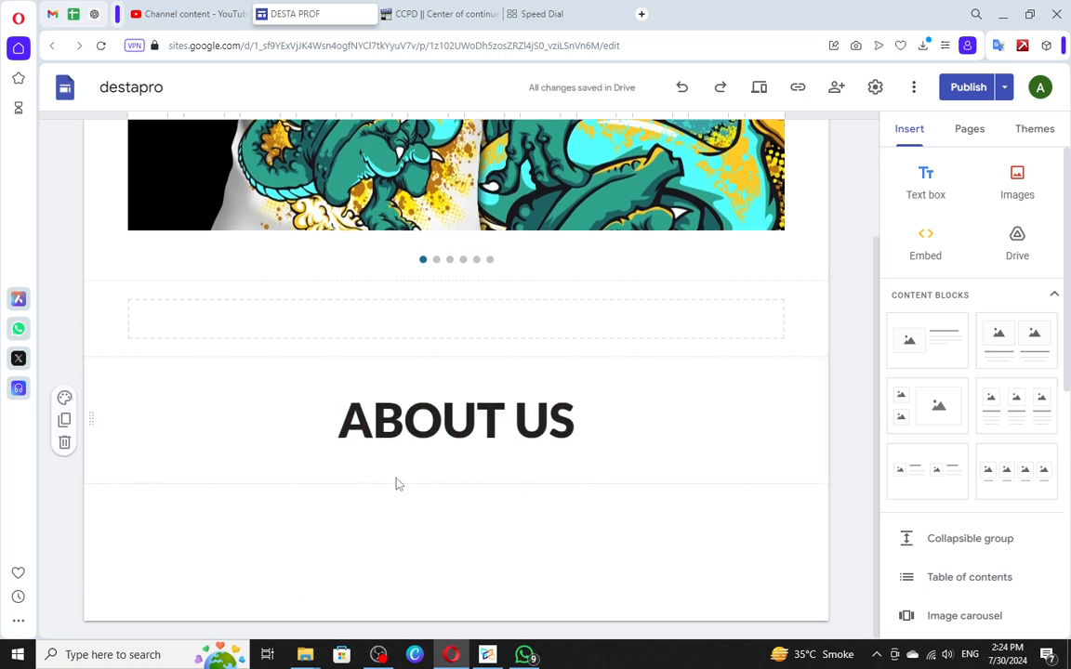
Step: Add a footer to the page below the ABOUT US heading
{"action": "left_click", "coordinate": [433, 440]}
{"action": "left_click_drag", "start_coordinate": [787, 422], "coordinate": [788, 450]}
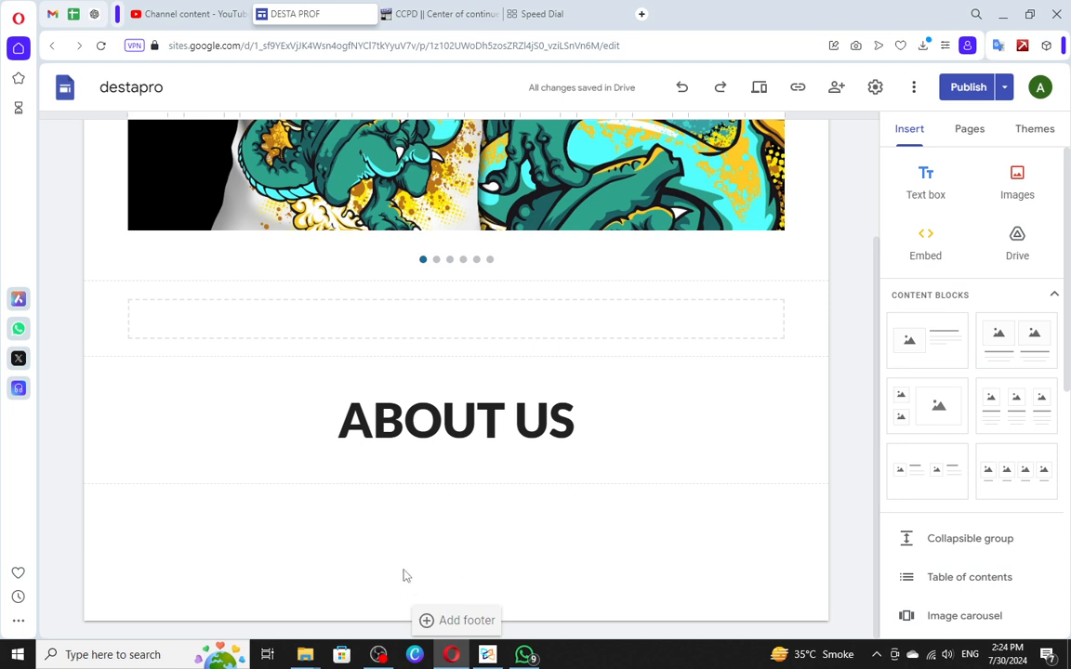
{"action": "left_click", "coordinate": [465, 617]}
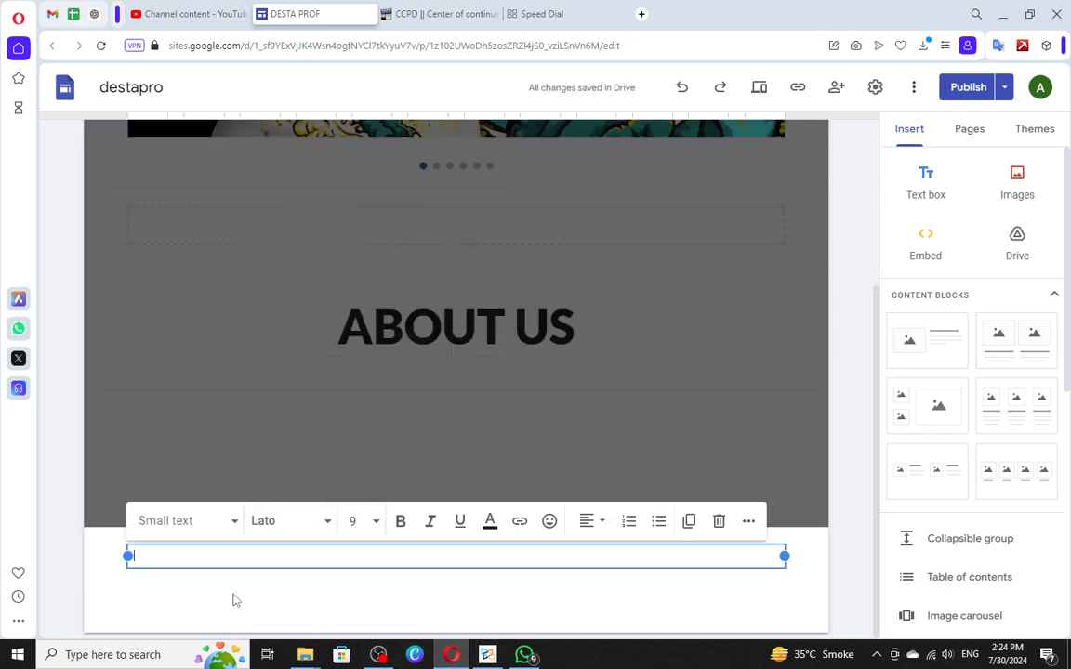
Step: Examine the footer layout of the CCPD website as a reference and return to the DESTA PROF site
{"action": "left_click", "coordinate": [437, 14]}
{"action": "scroll", "coordinate": [513, 407], "scroll_direction": "down", "scroll_amount": 3}
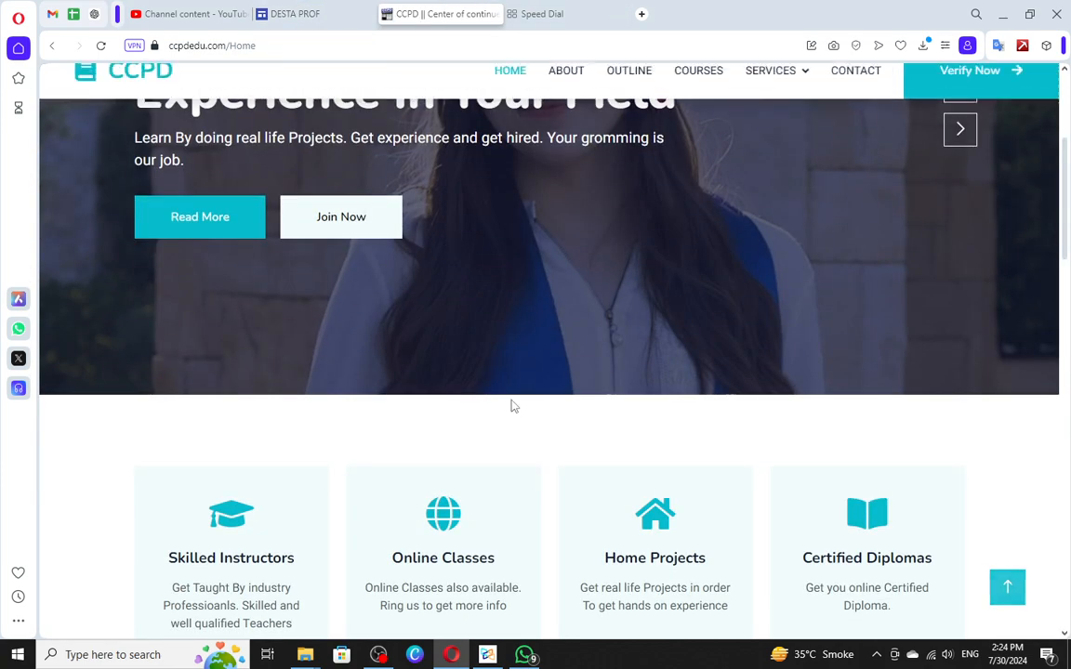
{"action": "scroll", "coordinate": [513, 406], "scroll_direction": "down", "scroll_amount": 15}
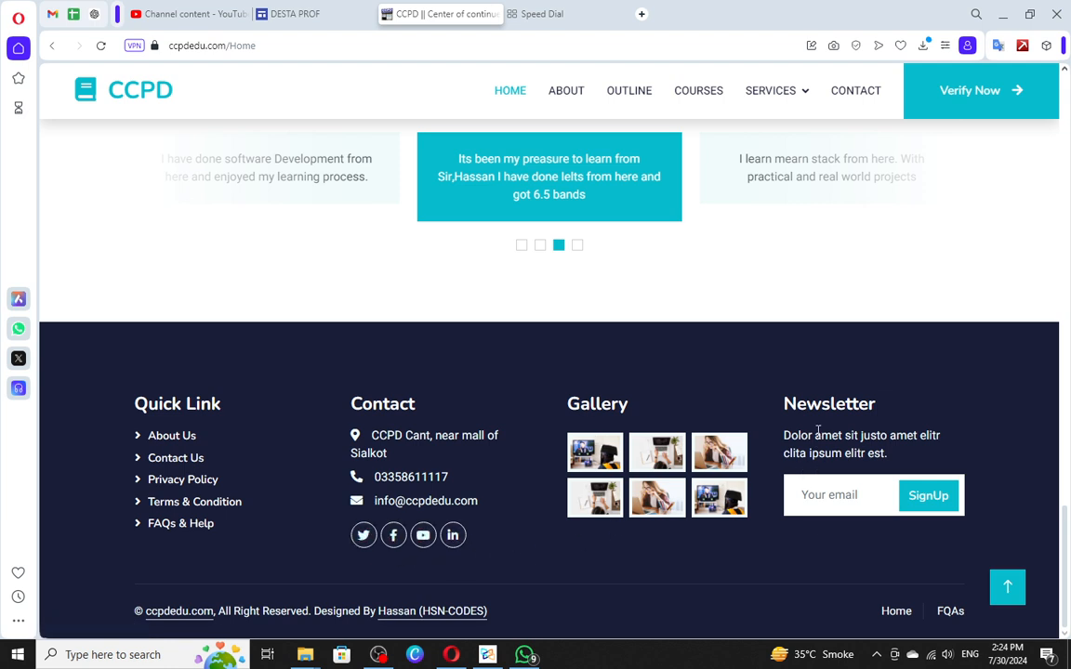
{"action": "left_click", "coordinate": [853, 494]}
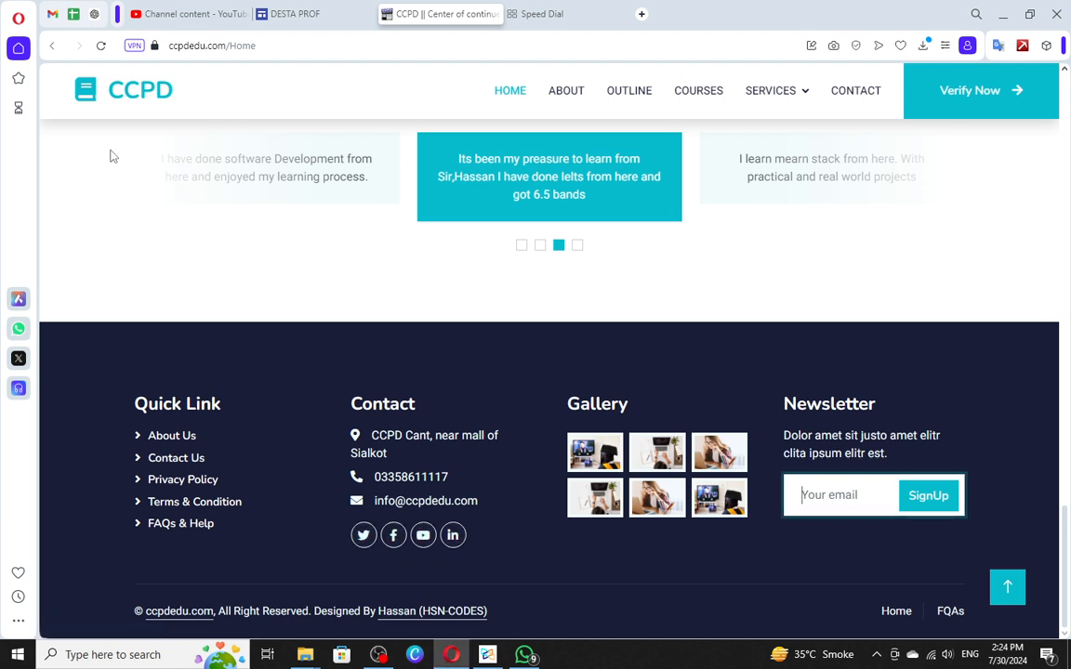
{"action": "left_click", "coordinate": [314, 11]}
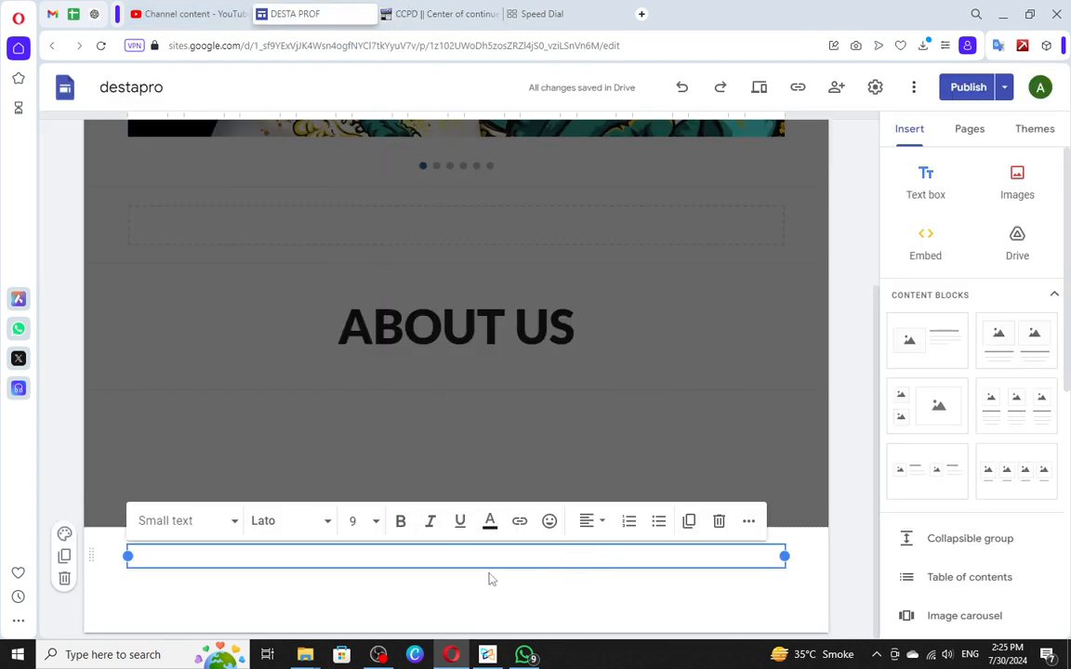
Step: Insert a social link in the footer with the Instagram image as icon and ZDFX as link, narrowing its block to the icon
{"action": "left_click", "coordinate": [529, 600]}
{"action": "scroll", "coordinate": [955, 295], "scroll_direction": "down", "scroll_amount": 5}
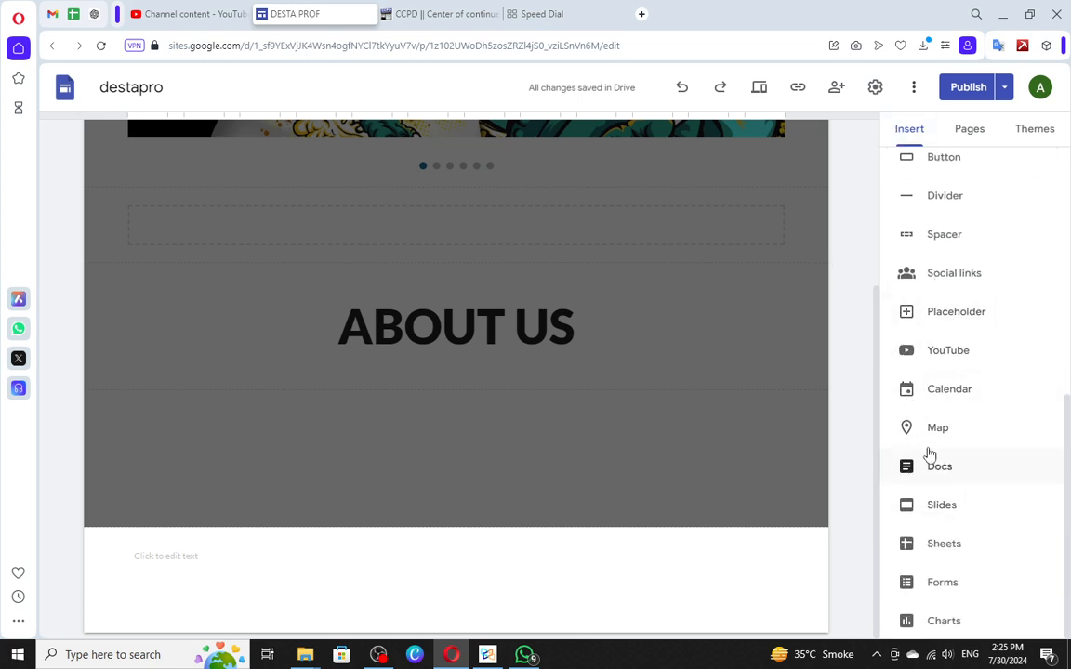
{"action": "left_click", "coordinate": [950, 276]}
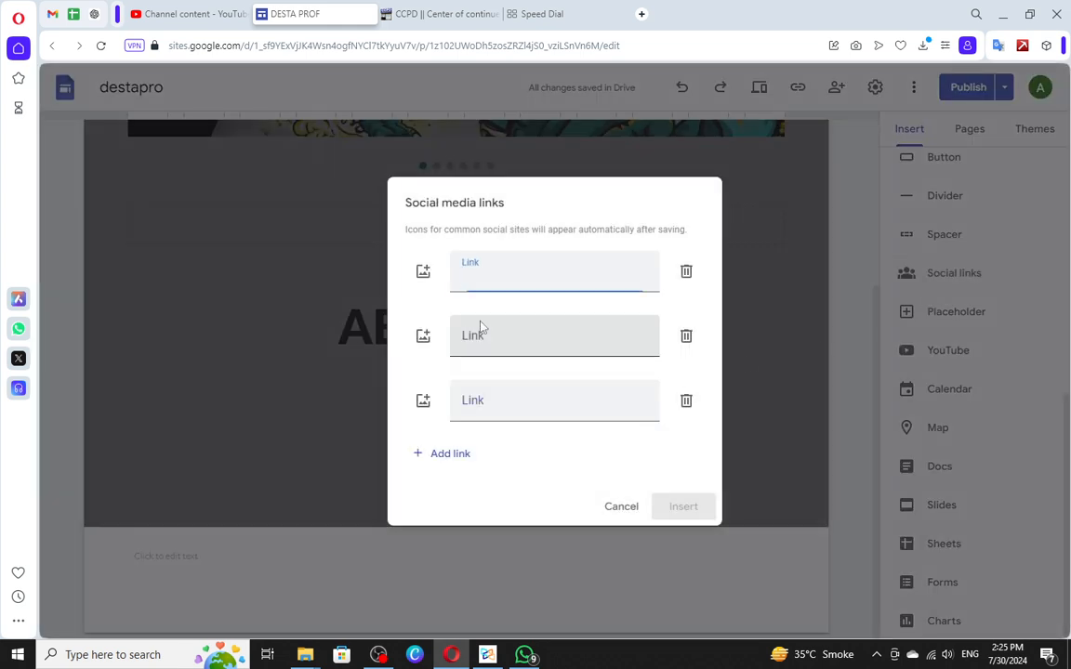
{"action": "left_click", "coordinate": [423, 270]}
{"action": "left_click", "coordinate": [437, 329]}
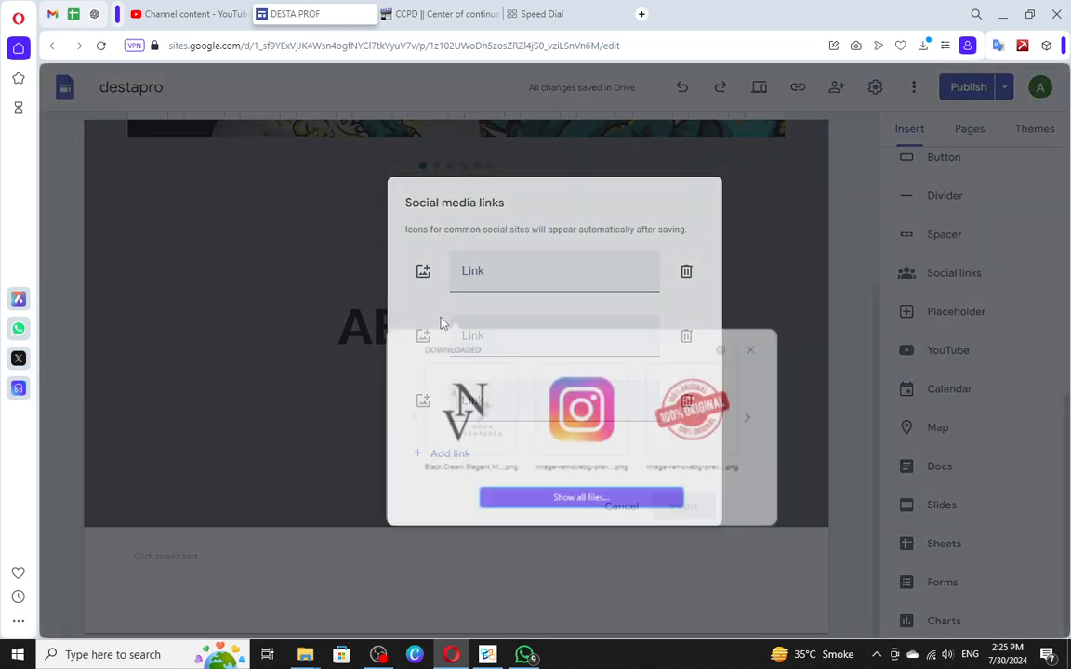
{"action": "left_click", "coordinate": [581, 404]}
{"action": "left_click", "coordinate": [562, 271]}
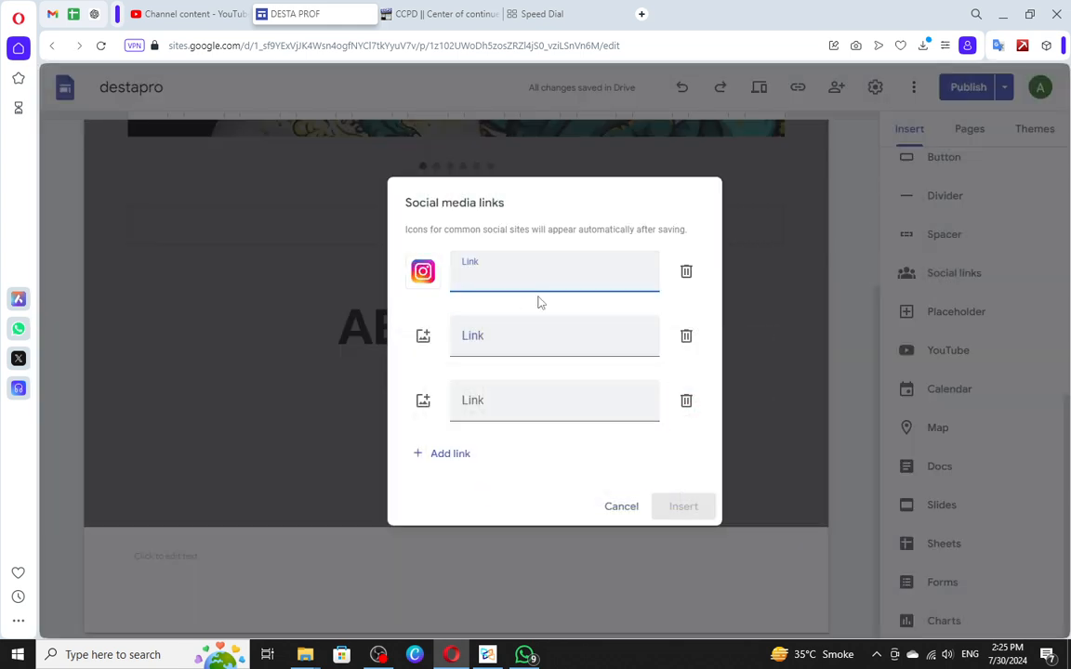
{"action": "type", "text": "ZDFX"}
{"action": "left_click", "coordinate": [685, 509]}
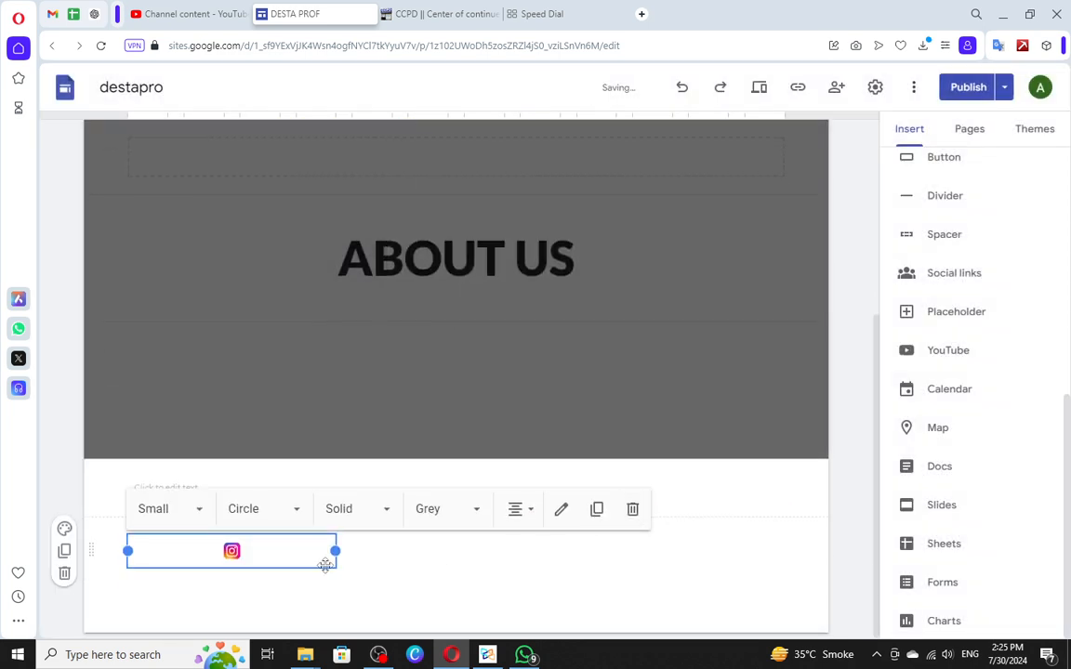
{"action": "left_click_drag", "start_coordinate": [336, 552], "coordinate": [172, 558]}
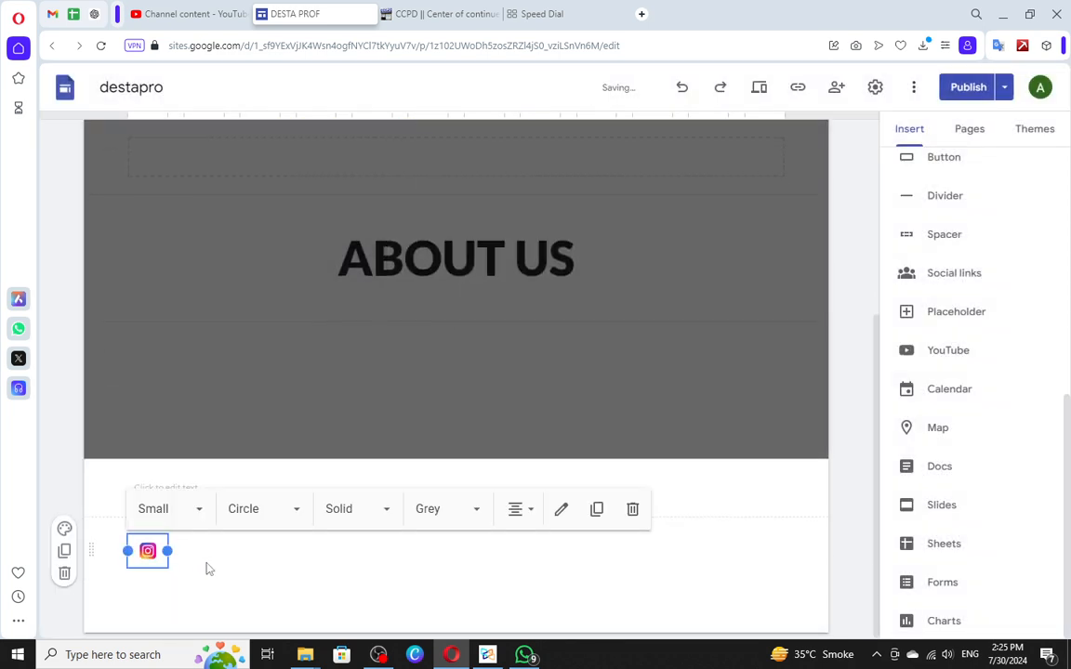
{"action": "left_click", "coordinate": [258, 590]}
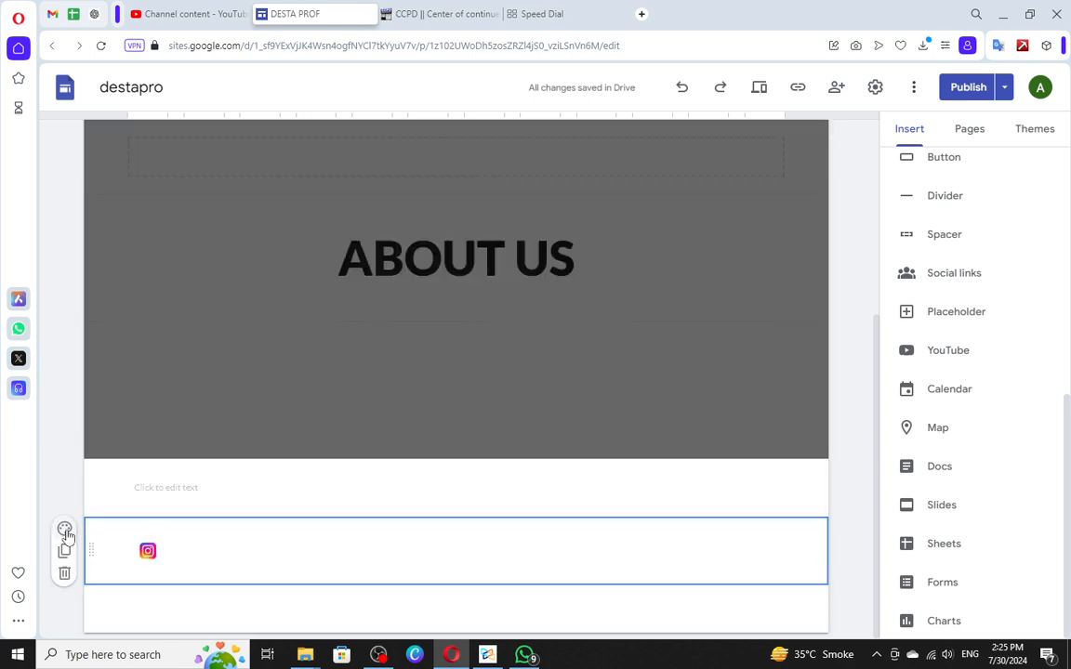
Step: Upload image-removebg-preview (20) from Downloads as the background of the footer section holding the Instagram icon, and view its anchor options
{"action": "left_click", "coordinate": [65, 531]}
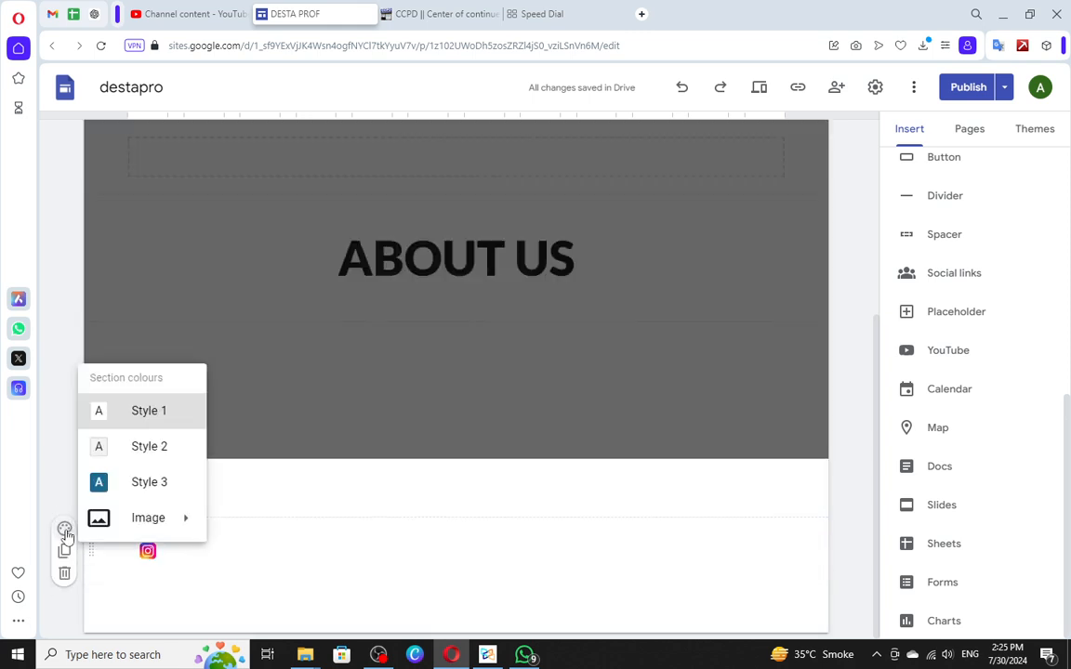
{"action": "mouse_move", "coordinate": [188, 535]}
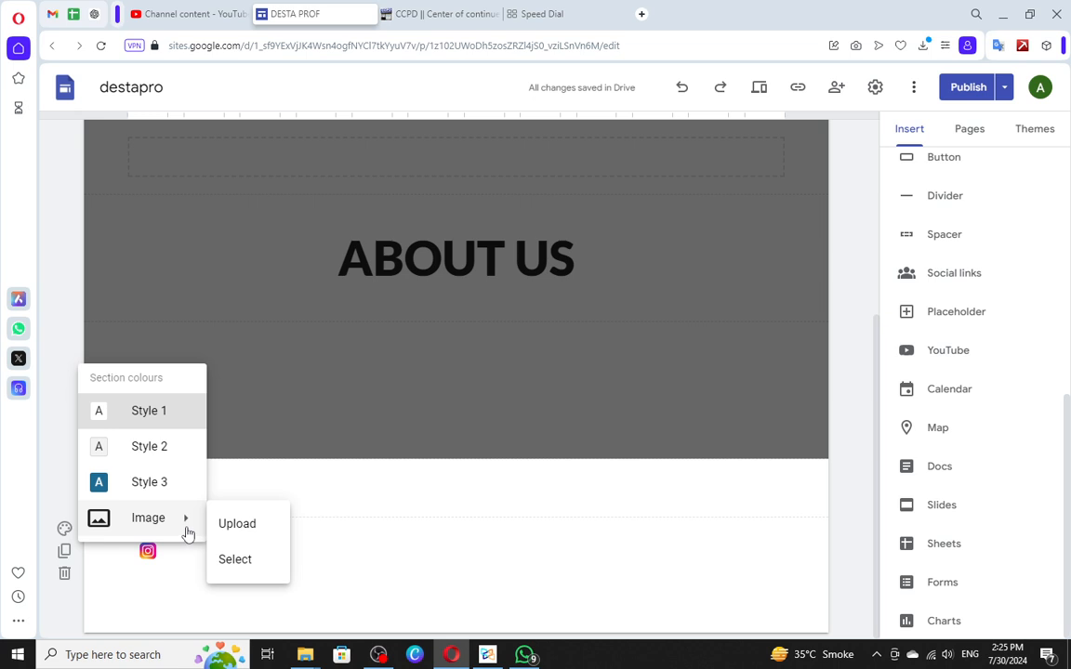
{"action": "left_click", "coordinate": [233, 523]}
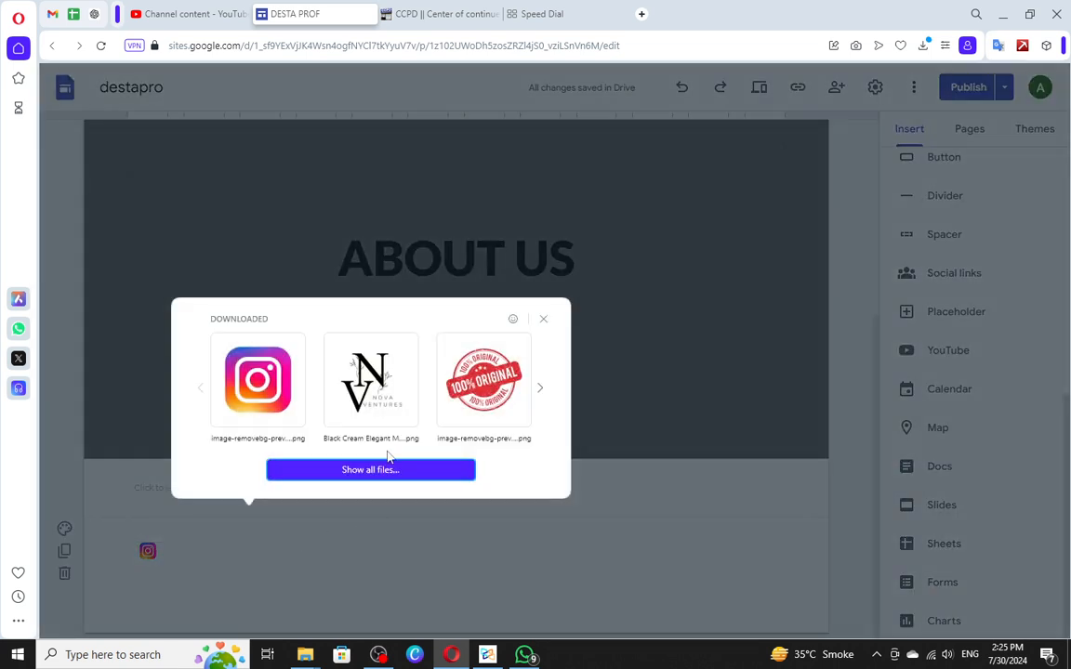
{"action": "left_click", "coordinate": [389, 467]}
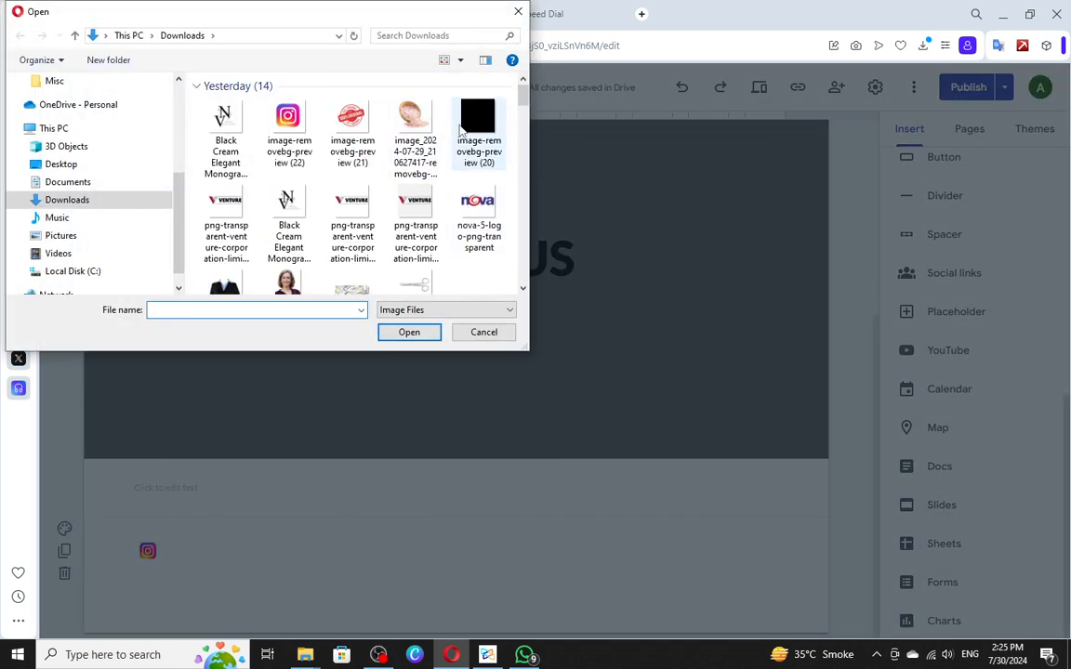
{"action": "left_click", "coordinate": [477, 130]}
{"action": "left_click", "coordinate": [409, 331]}
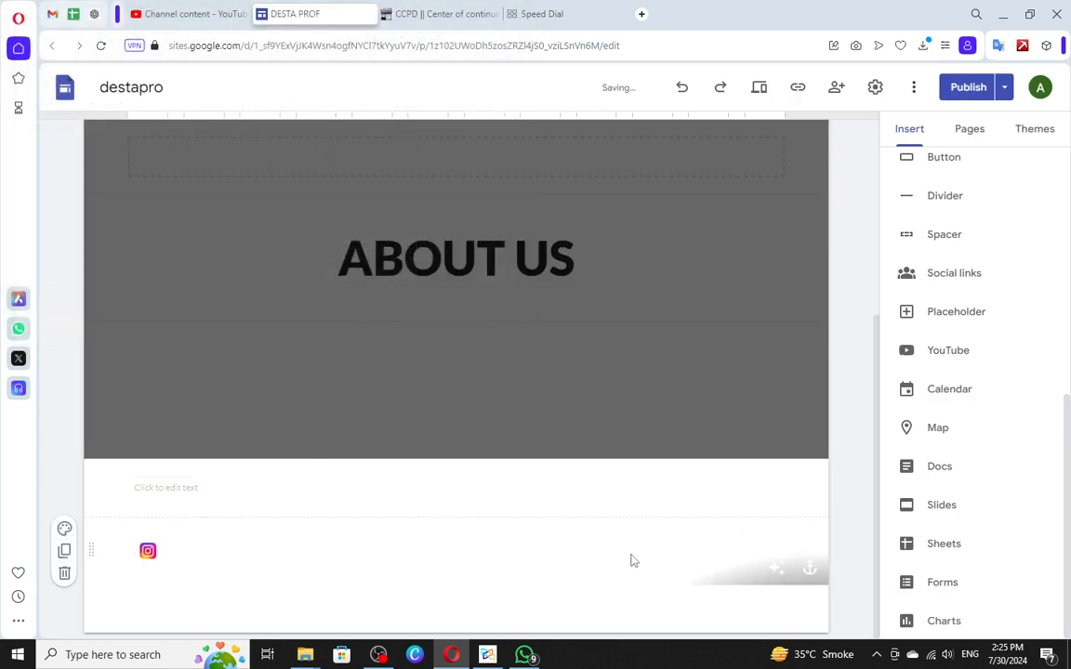
{"action": "left_click", "coordinate": [807, 574]}
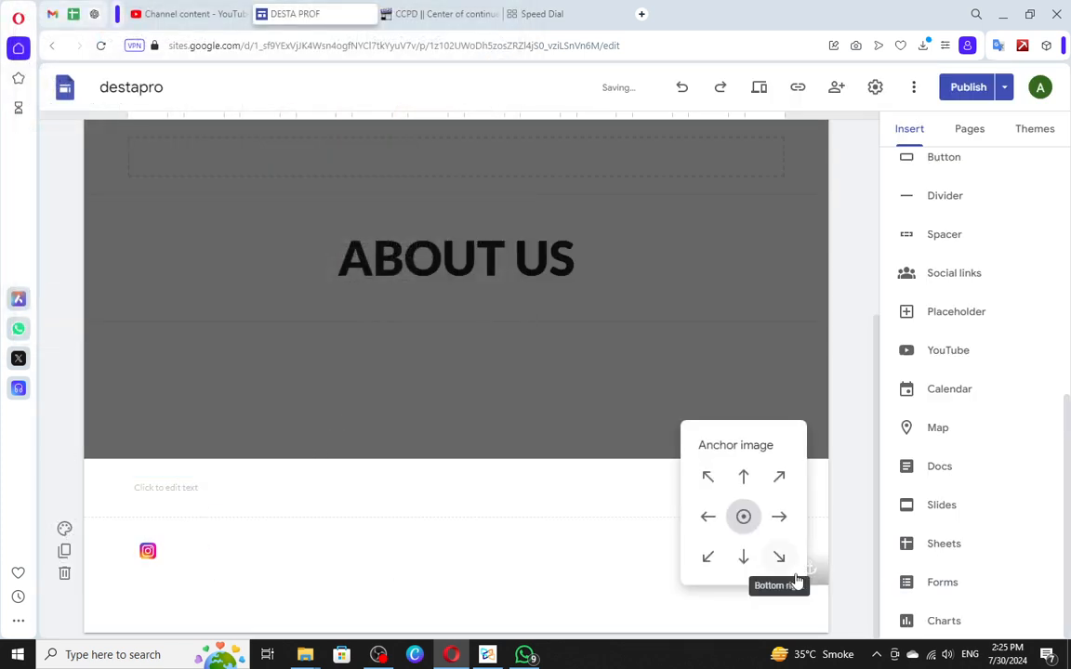
{"action": "left_click", "coordinate": [806, 603]}
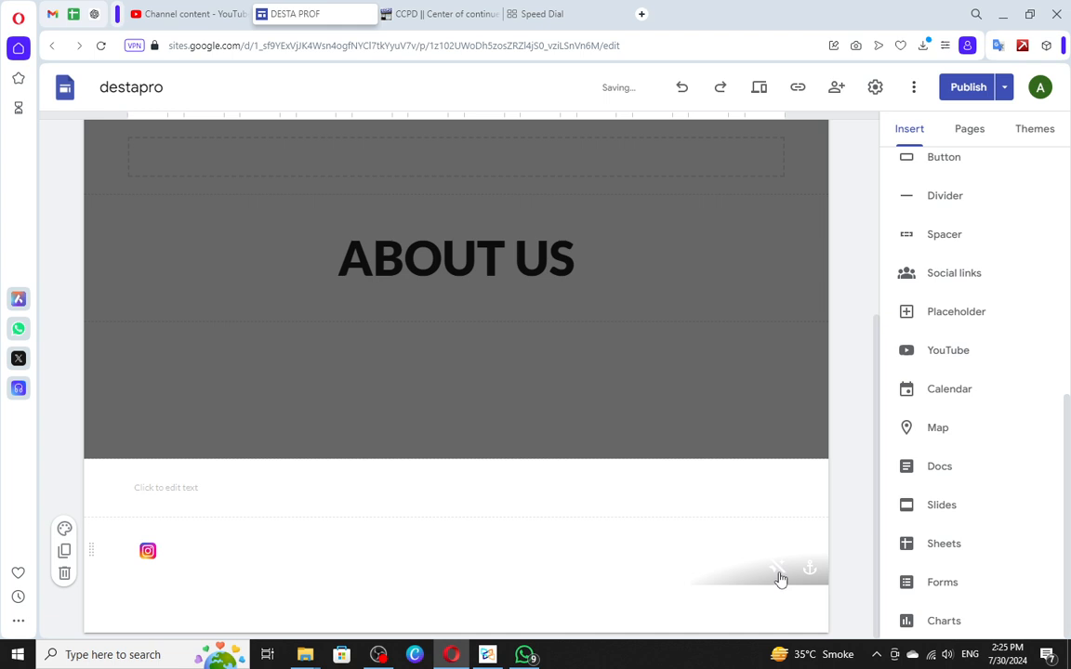
Step: Upload the second Black Cream Elegant Monogram image from Downloads as the background of the Instagram icon's footer section
{"action": "left_click", "coordinate": [65, 529]}
{"action": "mouse_move", "coordinate": [167, 516]}
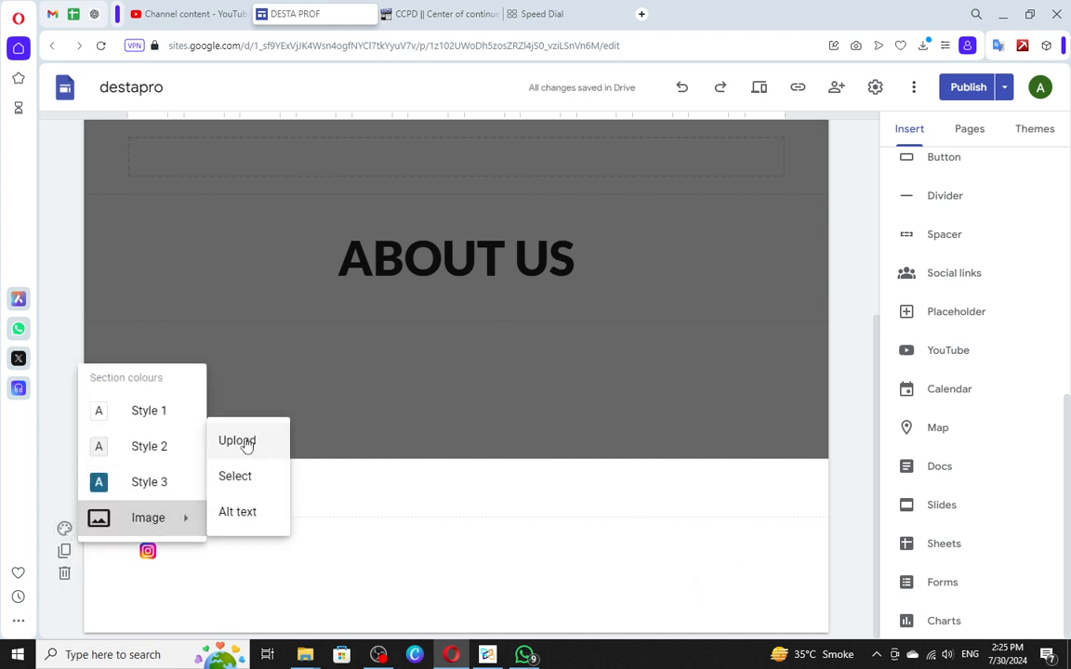
{"action": "left_click", "coordinate": [246, 444]}
{"action": "left_click", "coordinate": [359, 395]}
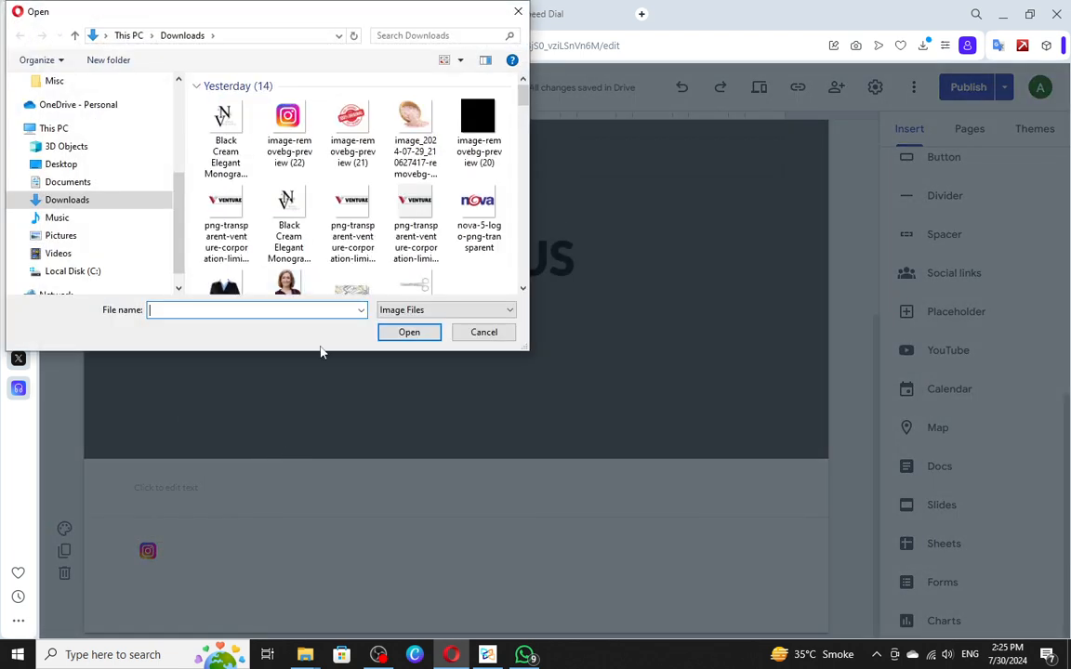
{"action": "left_click", "coordinate": [289, 200]}
{"action": "left_click", "coordinate": [404, 333]}
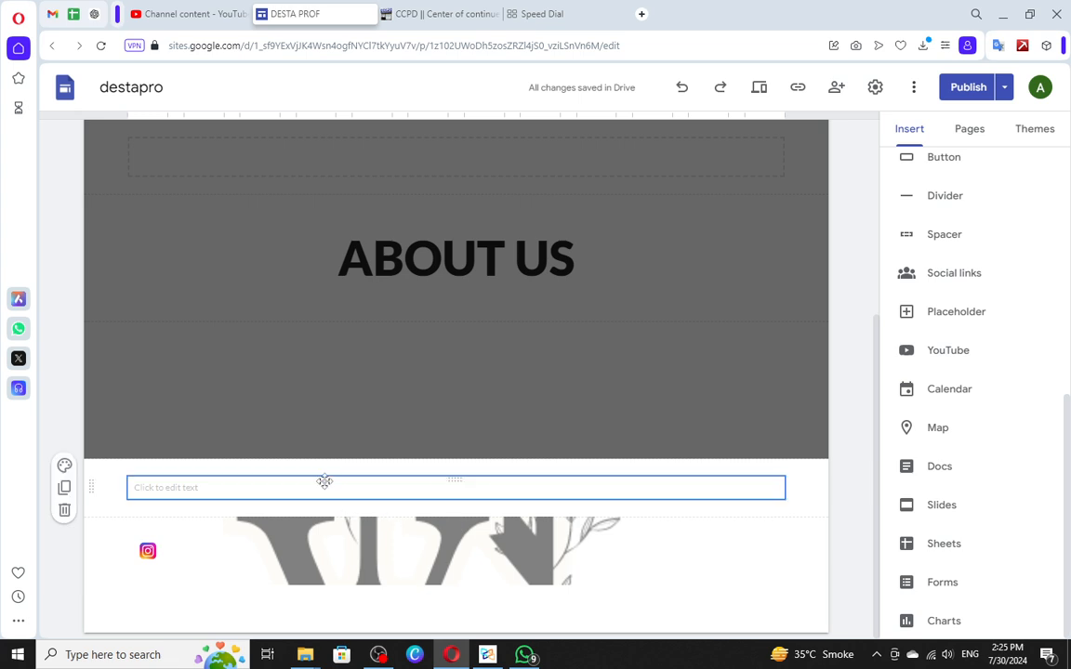
{"action": "scroll", "coordinate": [477, 477], "scroll_direction": "up", "scroll_amount": 2}
{"action": "scroll", "coordinate": [880, 426], "scroll_direction": "up", "scroll_amount": 3}
{"action": "scroll", "coordinate": [636, 376], "scroll_direction": "up", "scroll_amount": 2}
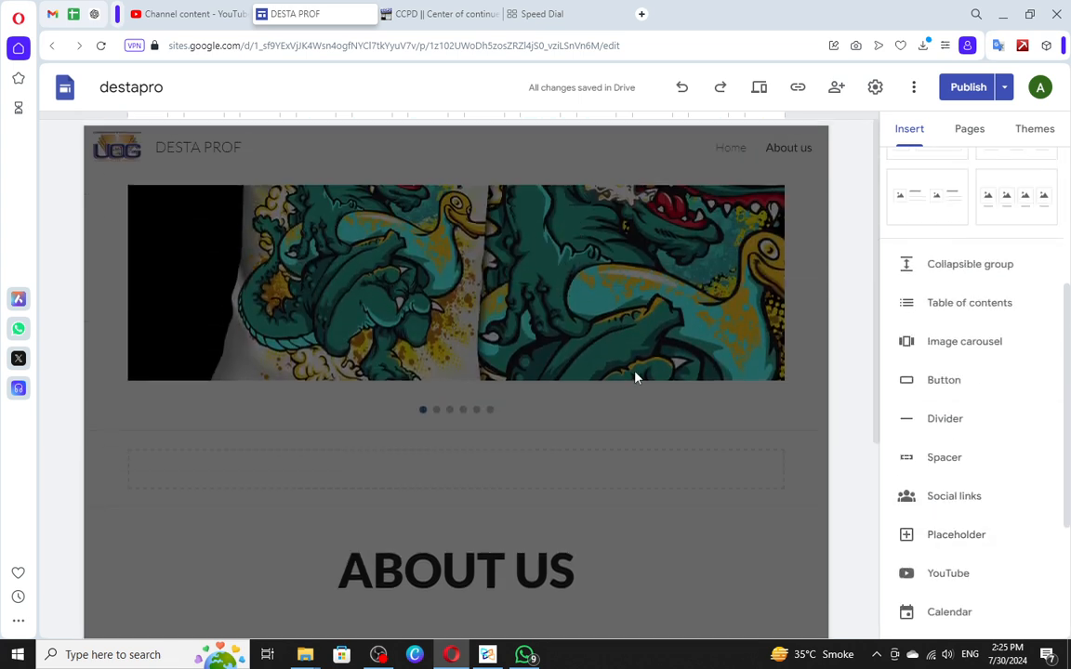
{"action": "scroll", "coordinate": [793, 400], "scroll_direction": "down", "scroll_amount": 3}
{"action": "scroll", "coordinate": [796, 409], "scroll_direction": "up", "scroll_amount": 3}
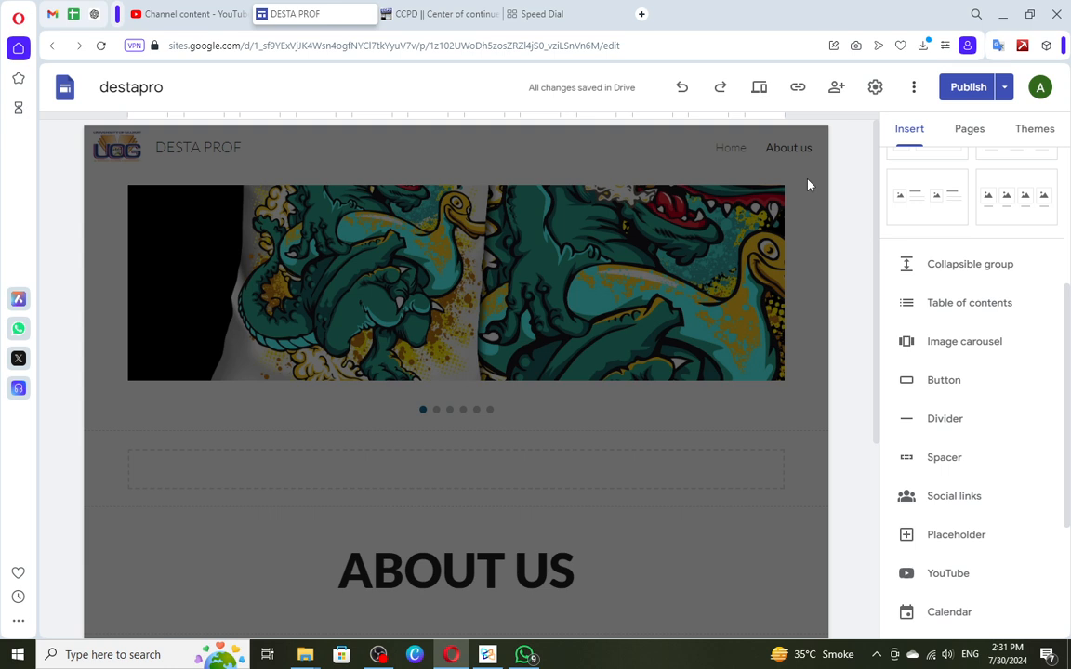
Step: Search Google for PRINT ON DEMAND in the Speed Dial tab and refine the query to PRINT ON DEMAND PAKISTAN
{"action": "left_click", "coordinate": [572, 13]}
{"action": "type", "text": "PRIN"}
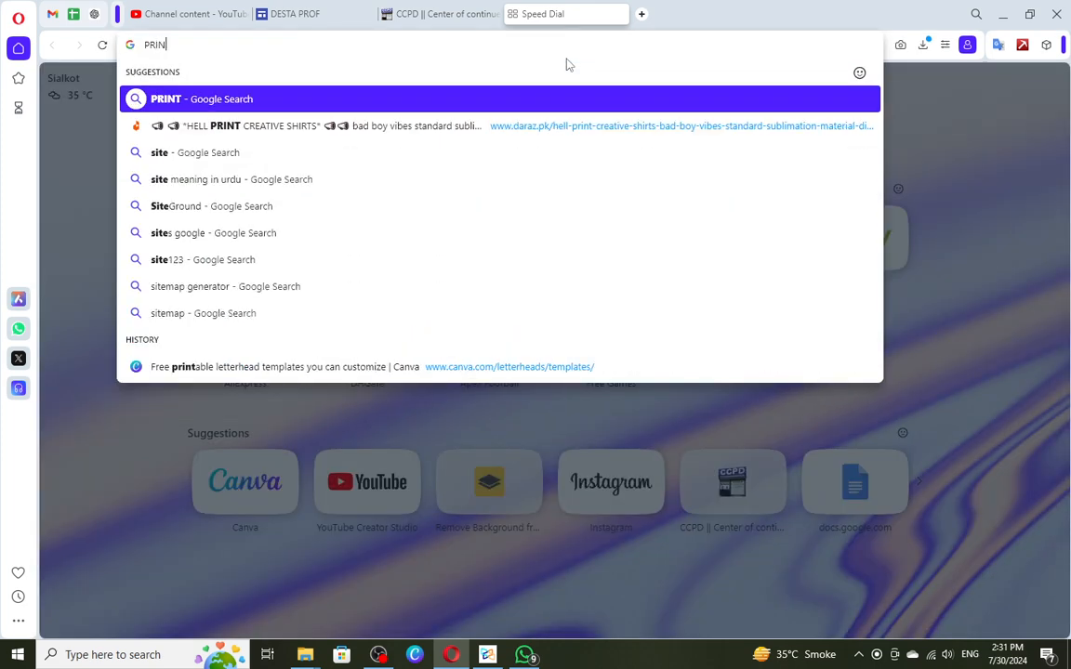
{"action": "type", "text": "T ON DEMAND"}
{"action": "key", "text": "Return"}
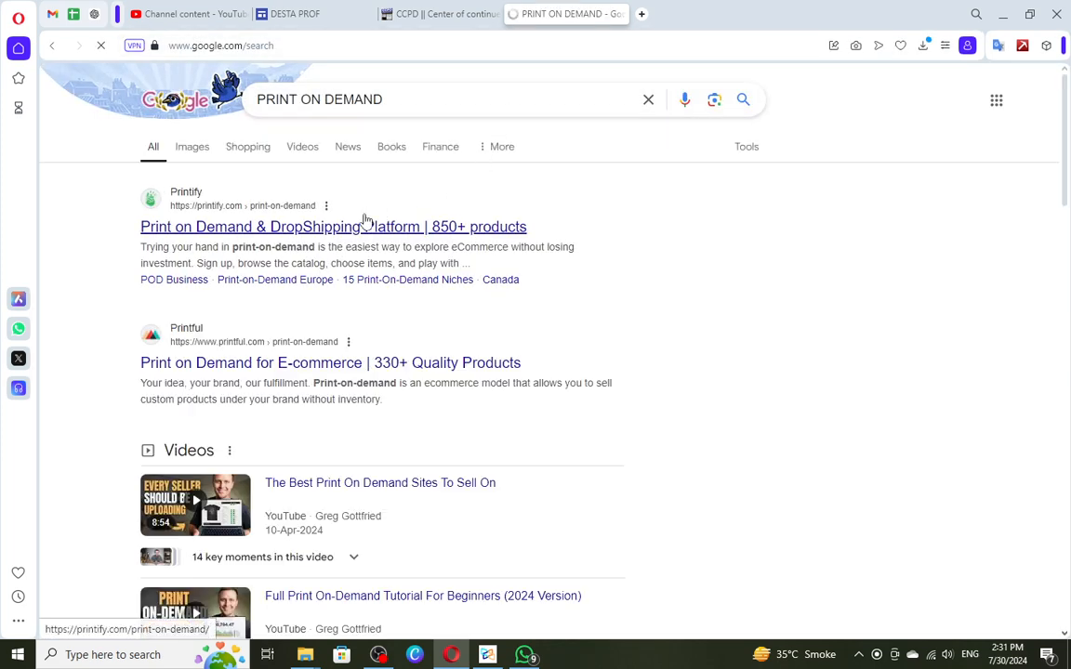
{"action": "left_click", "coordinate": [400, 104]}
{"action": "type", "text": "PAKISTAN"}
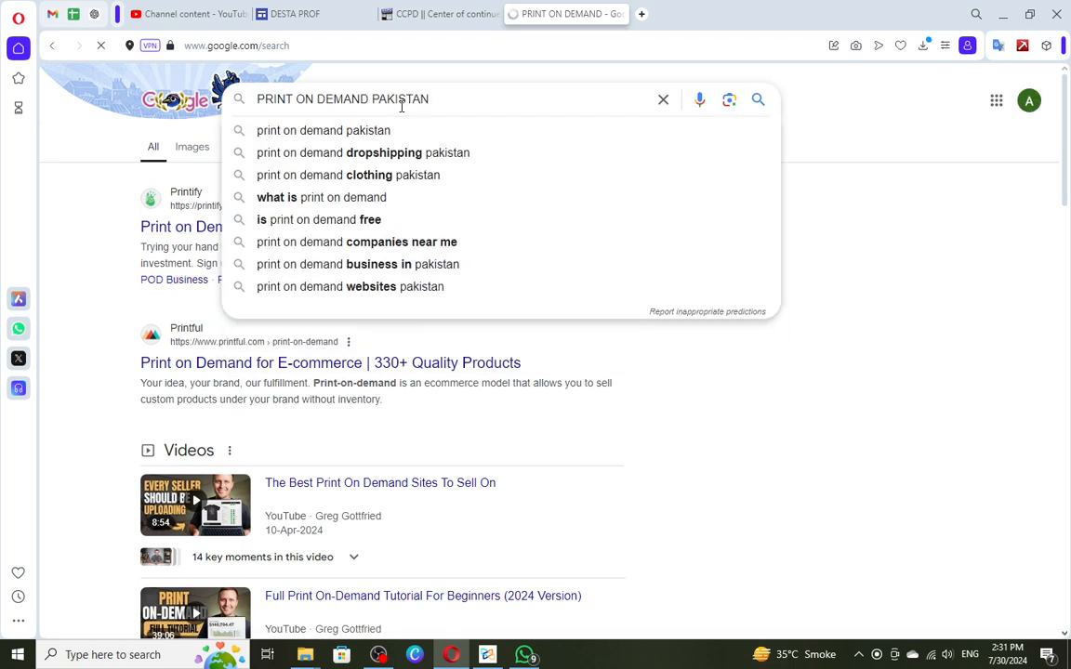
{"action": "key", "text": "Return"}
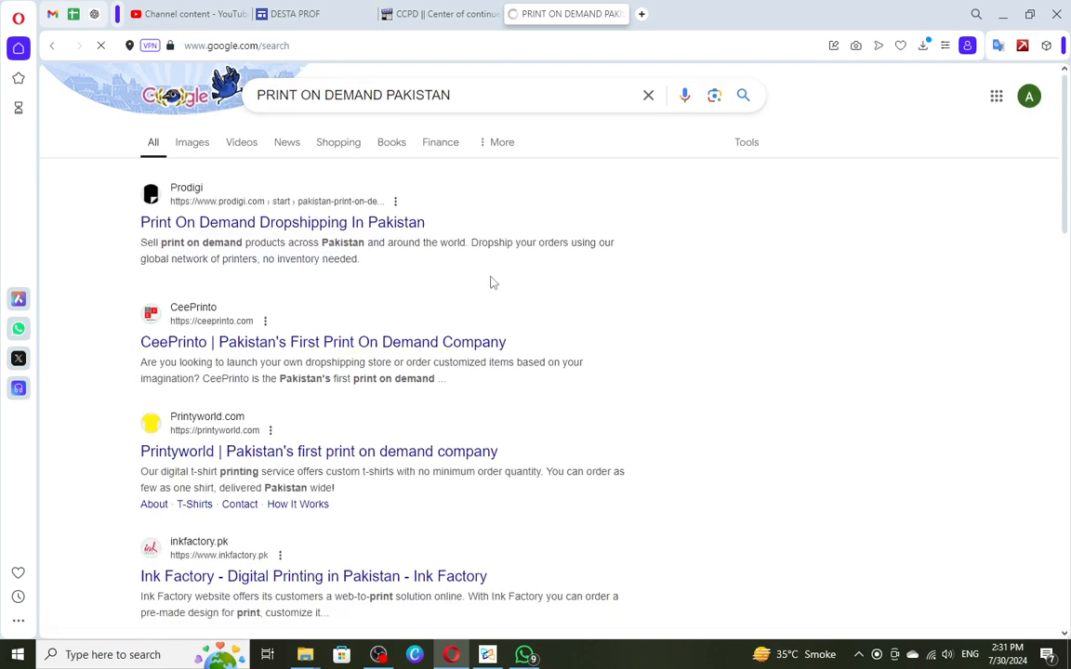
Step: Open the Ink Factory - Digital Printing in Pakistan search result in a new tab
{"action": "scroll", "coordinate": [483, 283], "scroll_direction": "down", "scroll_amount": 2}
{"action": "right_click", "coordinate": [372, 432]}
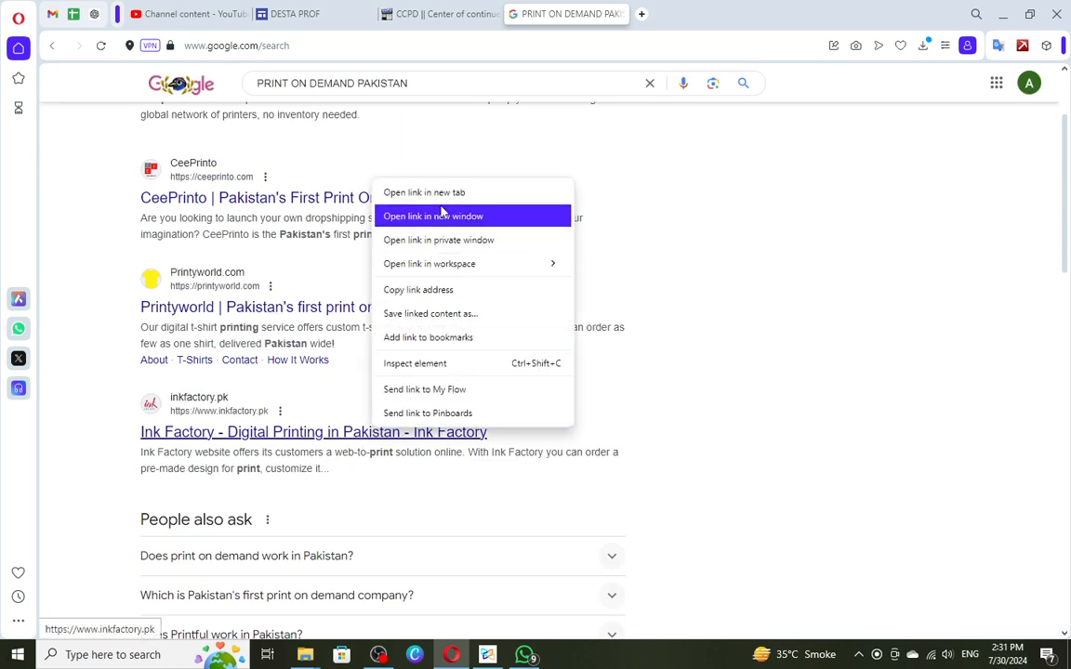
{"action": "left_click", "coordinate": [437, 191]}
Step: Look through the remaining print-on-demand results and check the Ink Factory tab before returning to the results
{"action": "scroll", "coordinate": [400, 279], "scroll_direction": "down", "scroll_amount": 5}
{"action": "scroll", "coordinate": [388, 249], "scroll_direction": "down", "scroll_amount": 6}
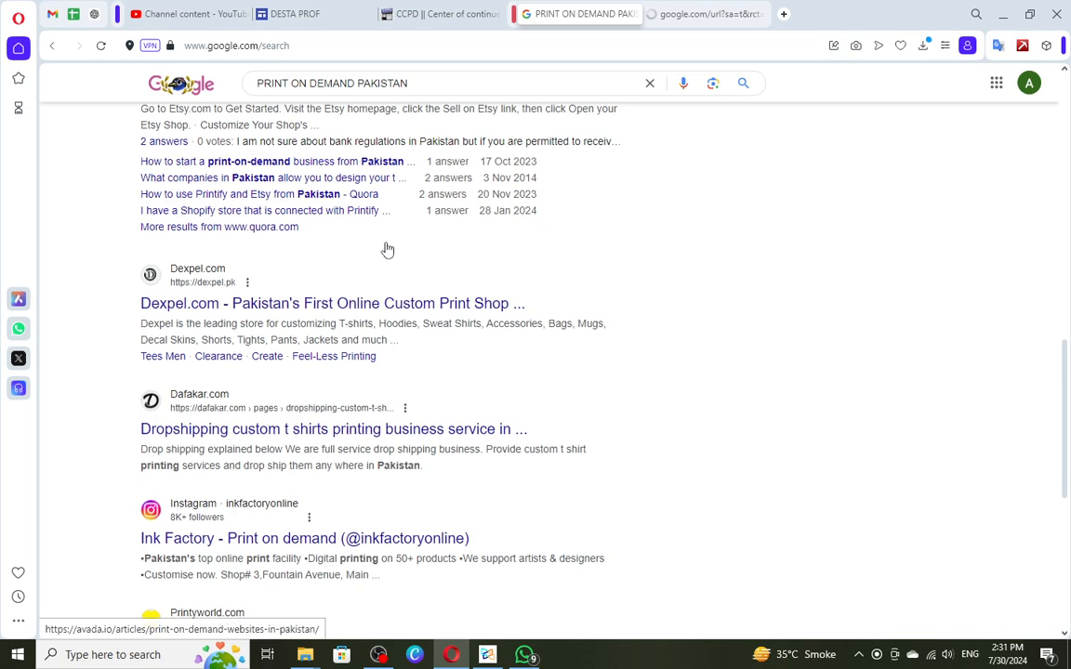
{"action": "scroll", "coordinate": [493, 275], "scroll_direction": "down", "scroll_amount": 3}
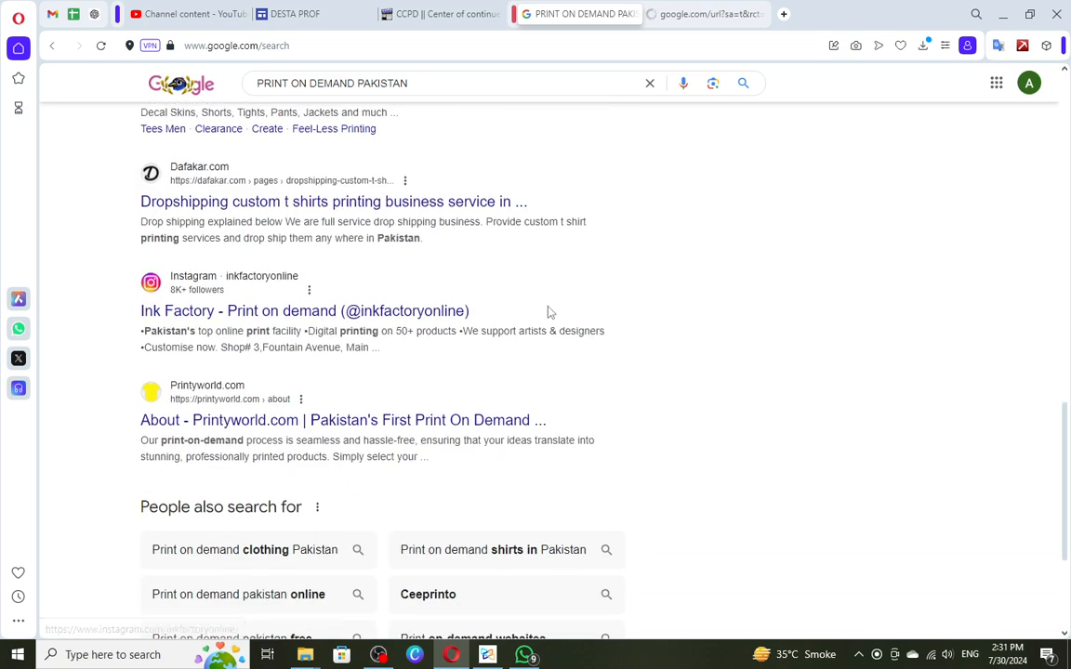
{"action": "scroll", "coordinate": [507, 295], "scroll_direction": "up", "scroll_amount": 4}
{"action": "left_click", "coordinate": [729, 6]}
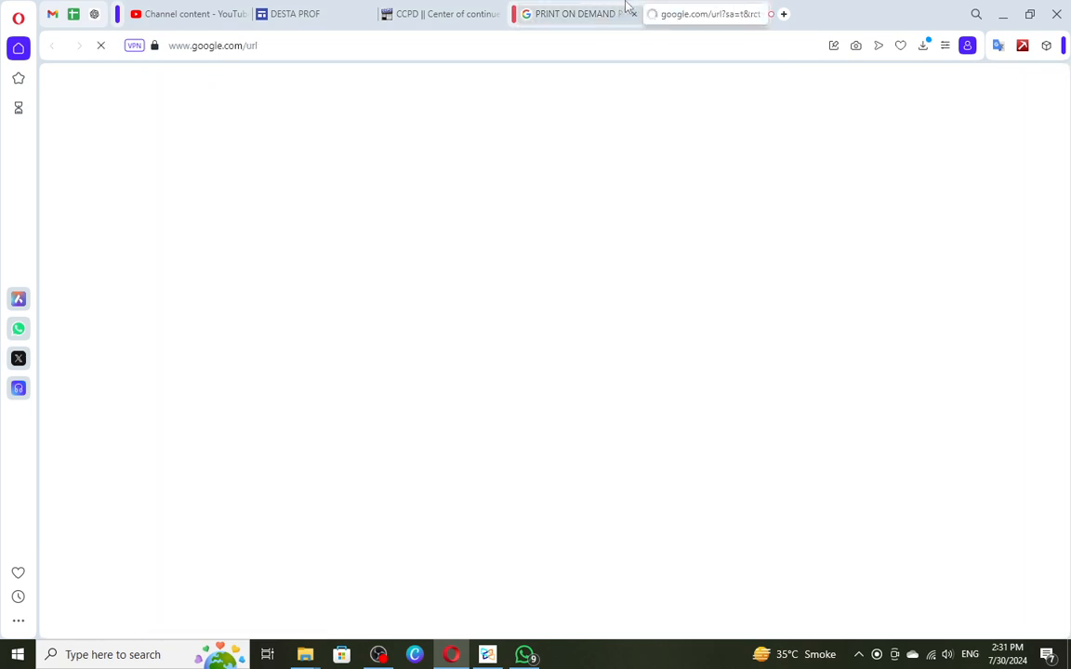
{"action": "left_click", "coordinate": [625, 5]}
Step: Refine the Google search to BOOK PRINT ON DEMAND PAKISTAN
{"action": "left_click", "coordinate": [462, 81]}
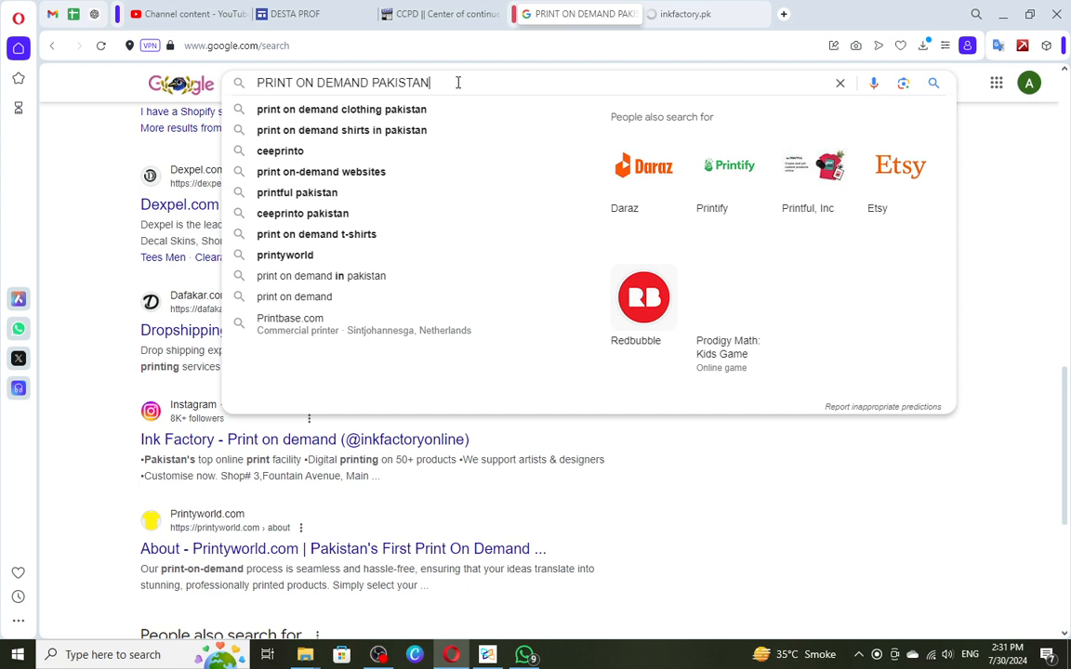
{"action": "left_click", "coordinate": [258, 82]}
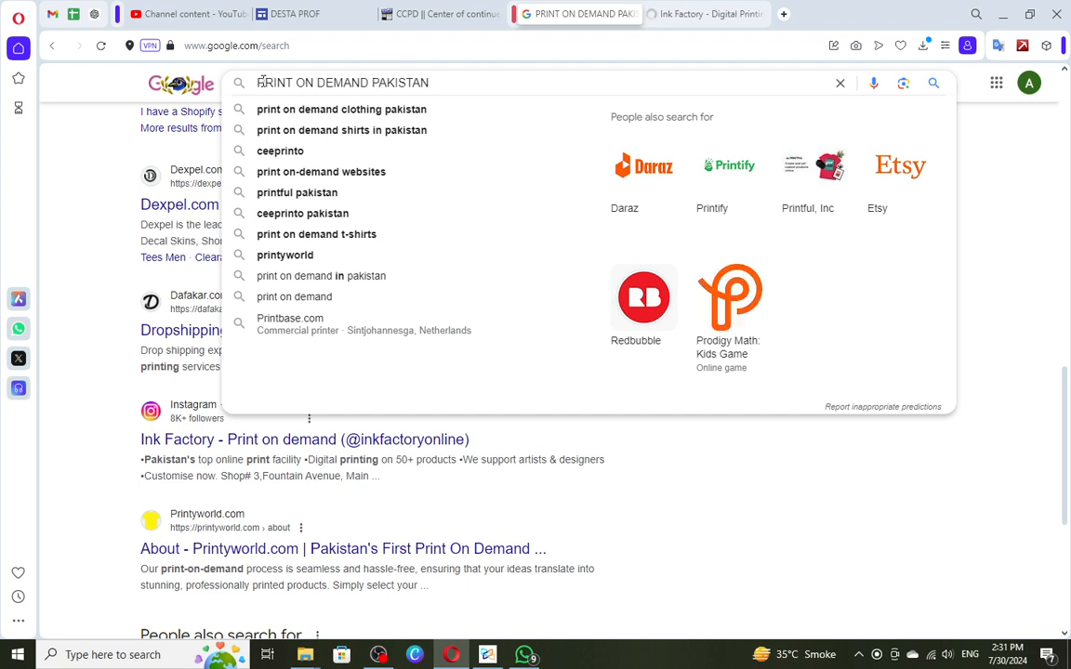
{"action": "type", "text": "BOOK"}
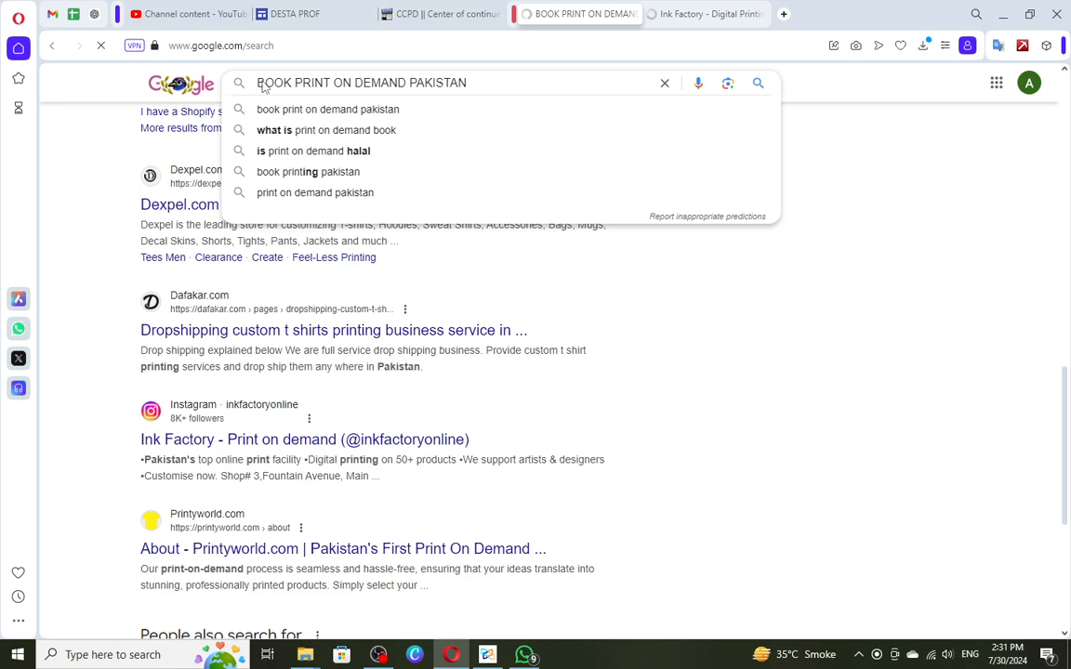
{"action": "key", "text": "Return"}
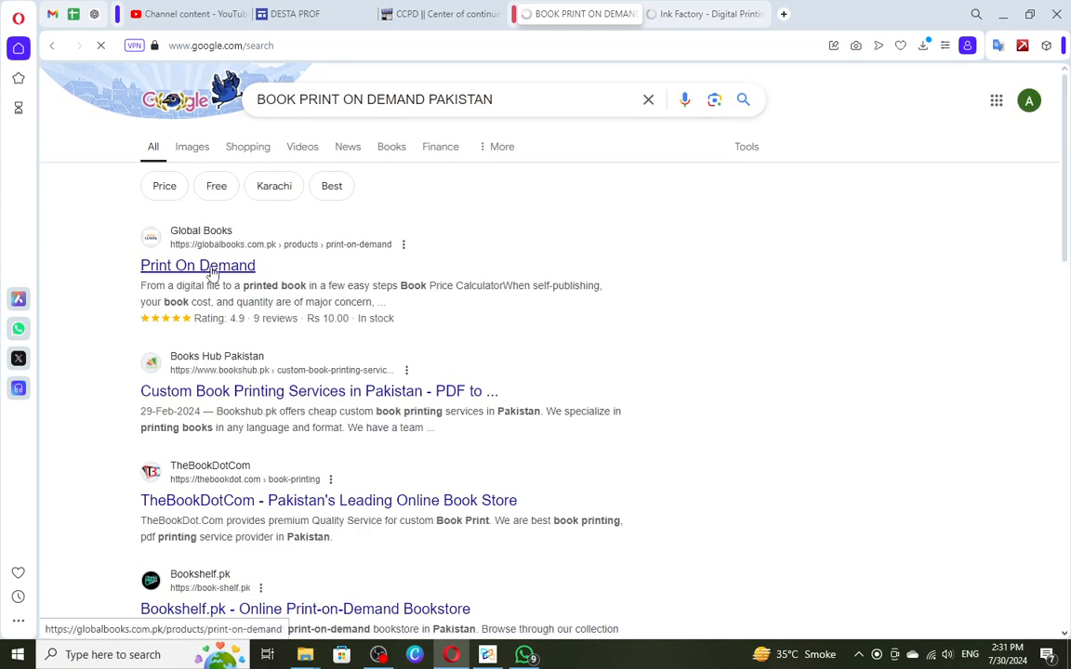
Step: Open the Global Books and Books Hub Pakistan results in new tabs and the TheBookDotCom result in the current tab
{"action": "right_click", "coordinate": [212, 270]}
{"action": "left_click", "coordinate": [257, 285]}
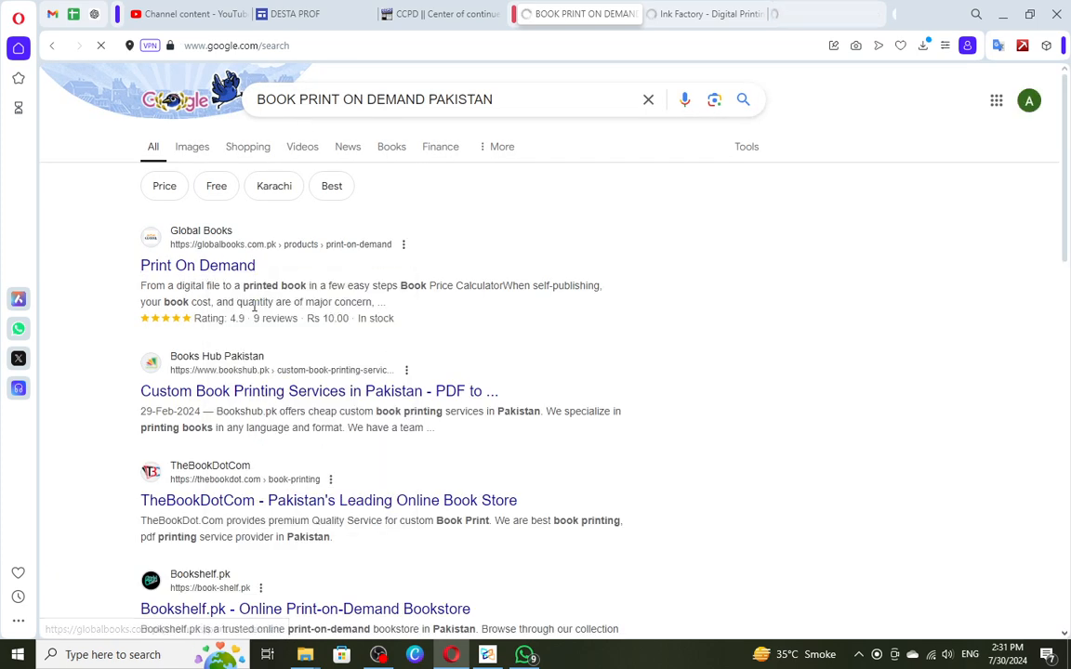
{"action": "right_click", "coordinate": [307, 388]}
{"action": "left_click", "coordinate": [370, 151]}
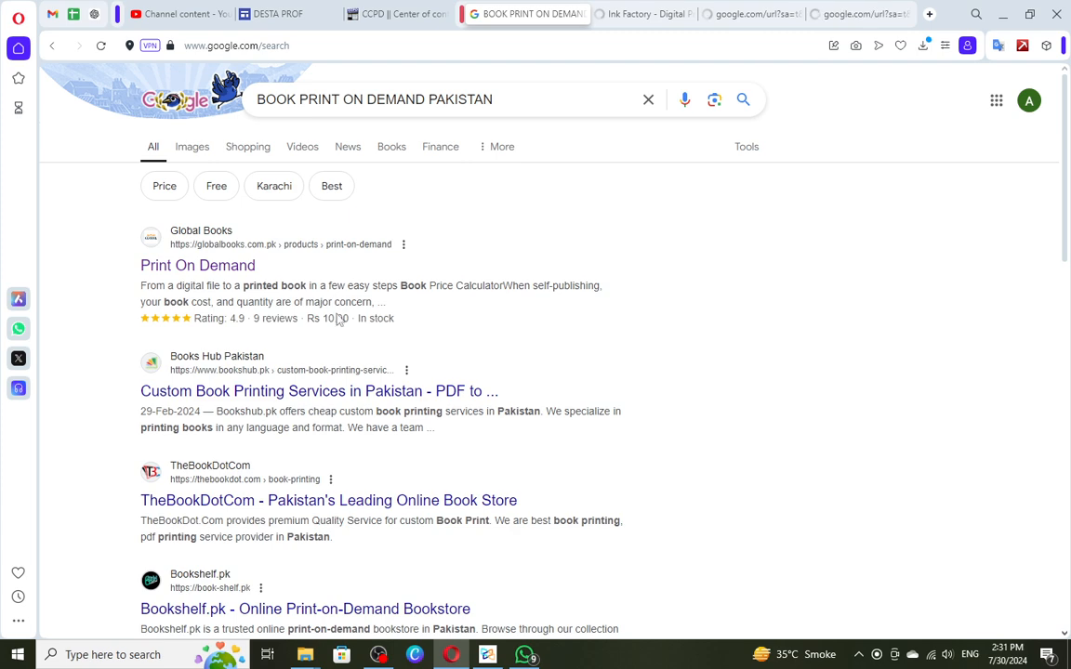
{"action": "left_click", "coordinate": [277, 490]}
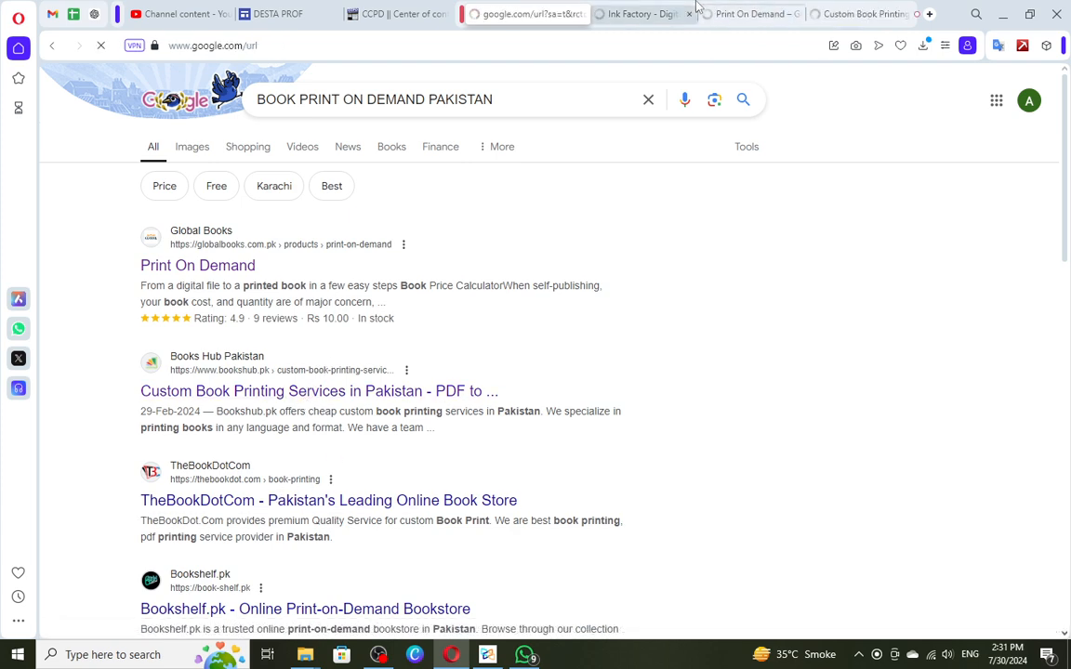
Step: Look through the Ink Factory homepage, from the product categories down to the blog posts near the end
{"action": "left_click", "coordinate": [595, 11]}
{"action": "scroll", "coordinate": [619, 269], "scroll_direction": "down", "scroll_amount": 15}
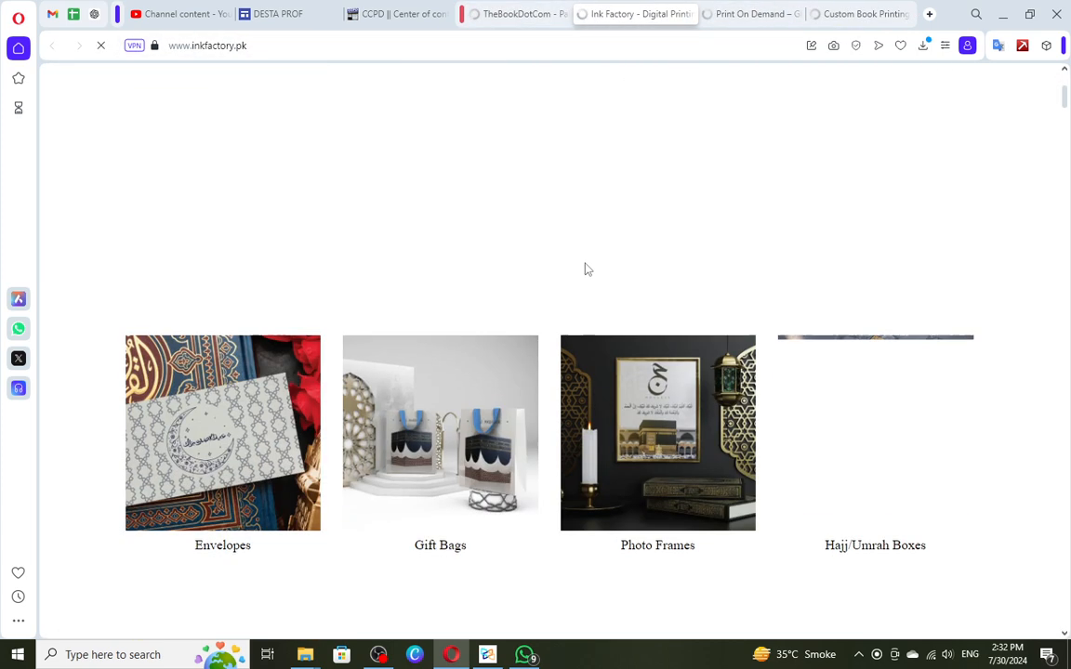
{"action": "scroll", "coordinate": [621, 267], "scroll_direction": "down", "scroll_amount": 15}
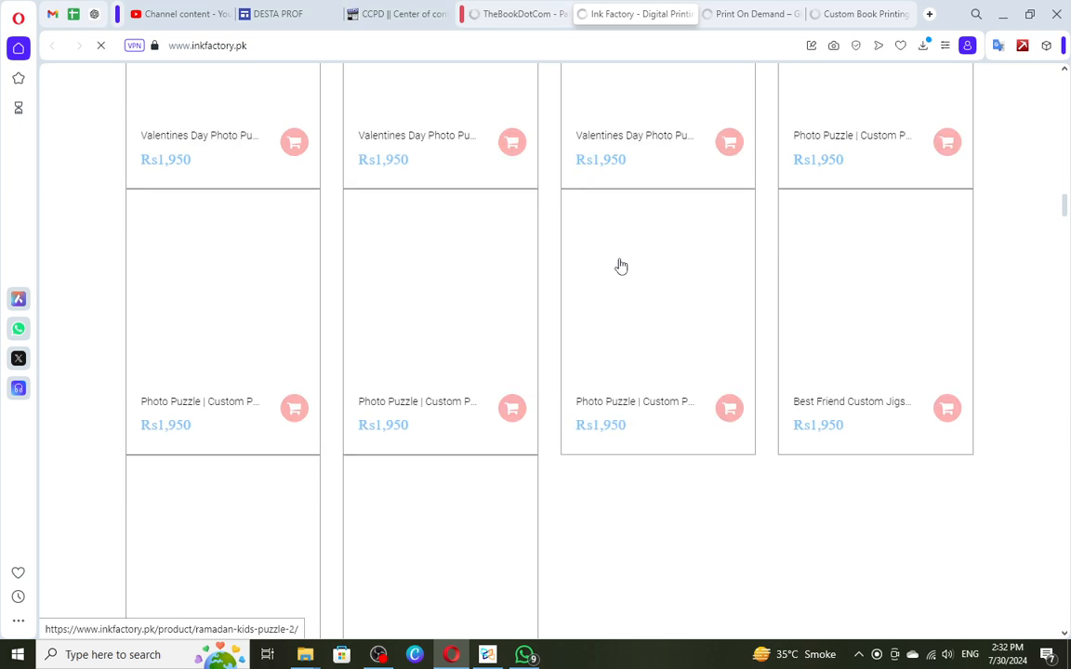
{"action": "scroll", "coordinate": [626, 248], "scroll_direction": "down", "scroll_amount": 20}
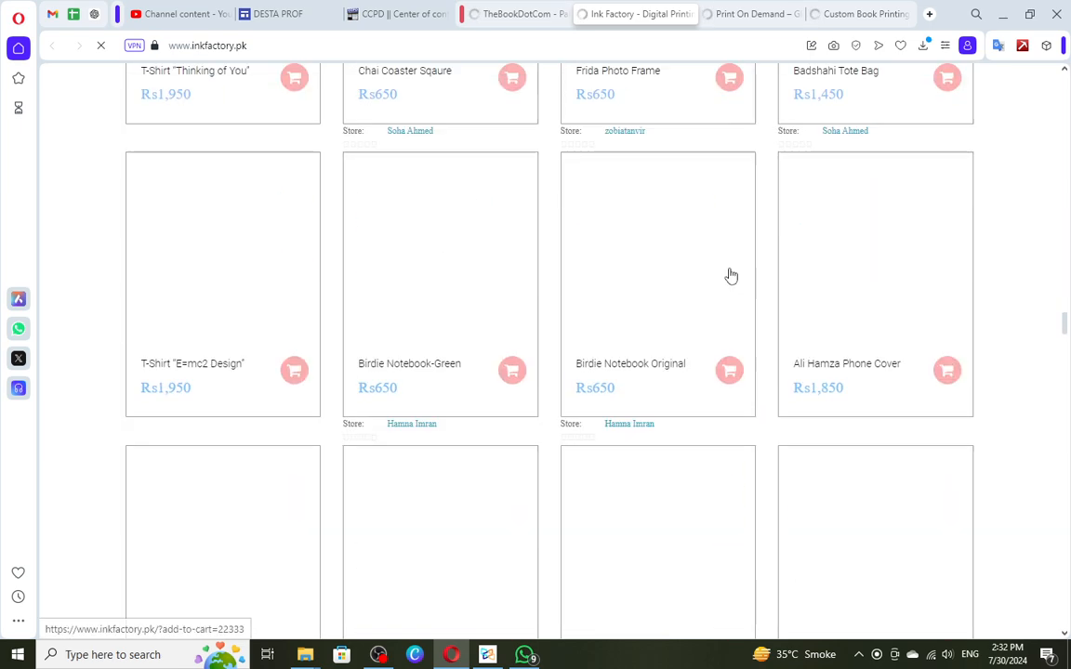
{"action": "left_click_drag", "start_coordinate": [1064, 376], "coordinate": [1064, 614]}
{"action": "scroll", "coordinate": [591, 461], "scroll_direction": "up", "scroll_amount": 5}
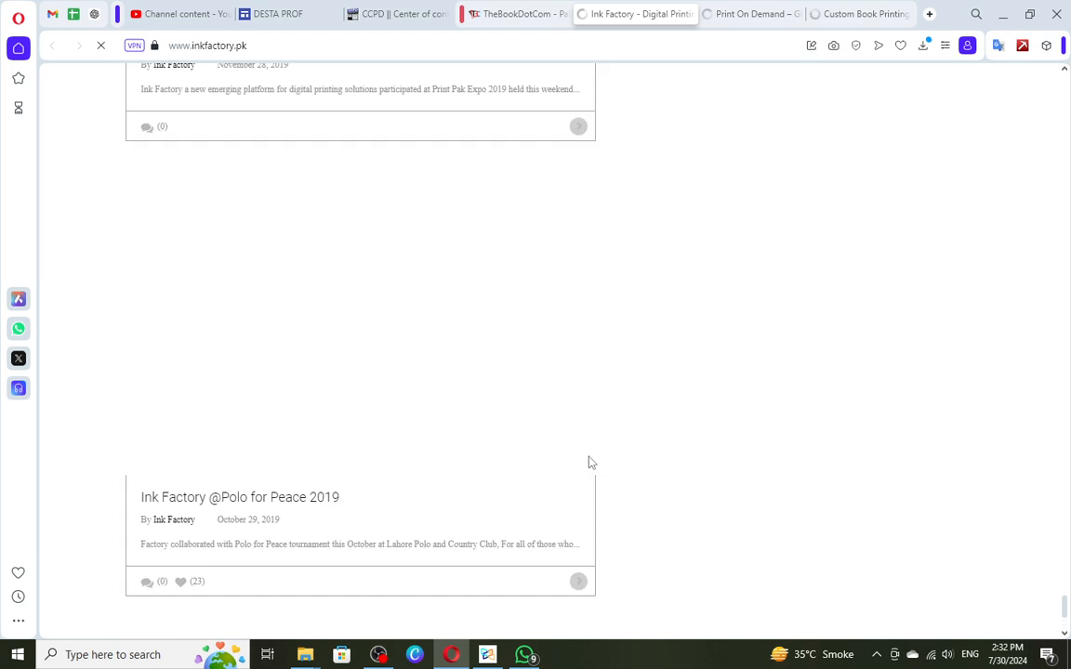
Step: Close the Ink Factory and Global Books tabs and return to the TheBookDotCom tab
{"action": "left_click", "coordinate": [688, 14]}
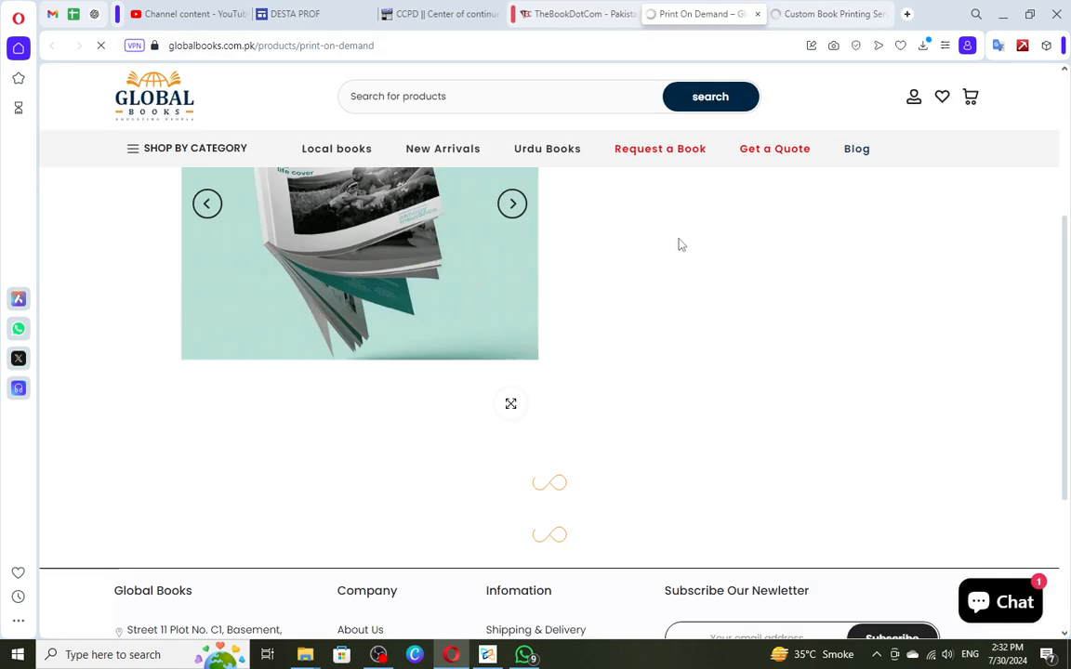
{"action": "left_click", "coordinate": [757, 14]}
{"action": "left_click", "coordinate": [555, 11]}
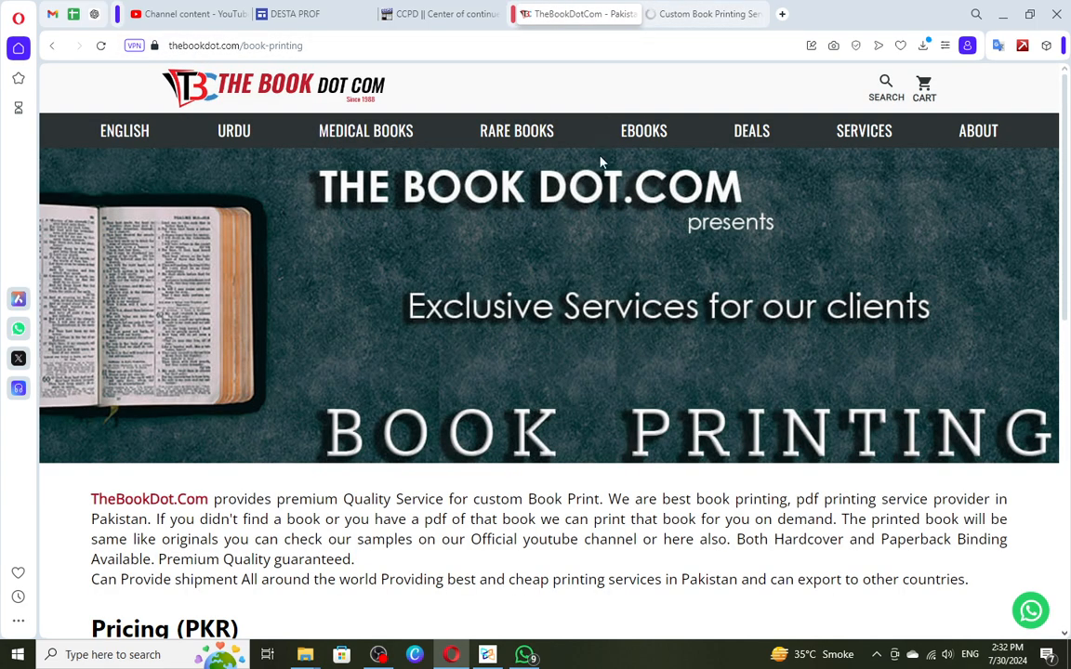
Step: Set the book printing price calculator to 250 pages with White page 80 grams Color quality
{"action": "scroll", "coordinate": [598, 267], "scroll_direction": "down", "scroll_amount": 10}
{"action": "scroll", "coordinate": [423, 259], "scroll_direction": "up", "scroll_amount": 2}
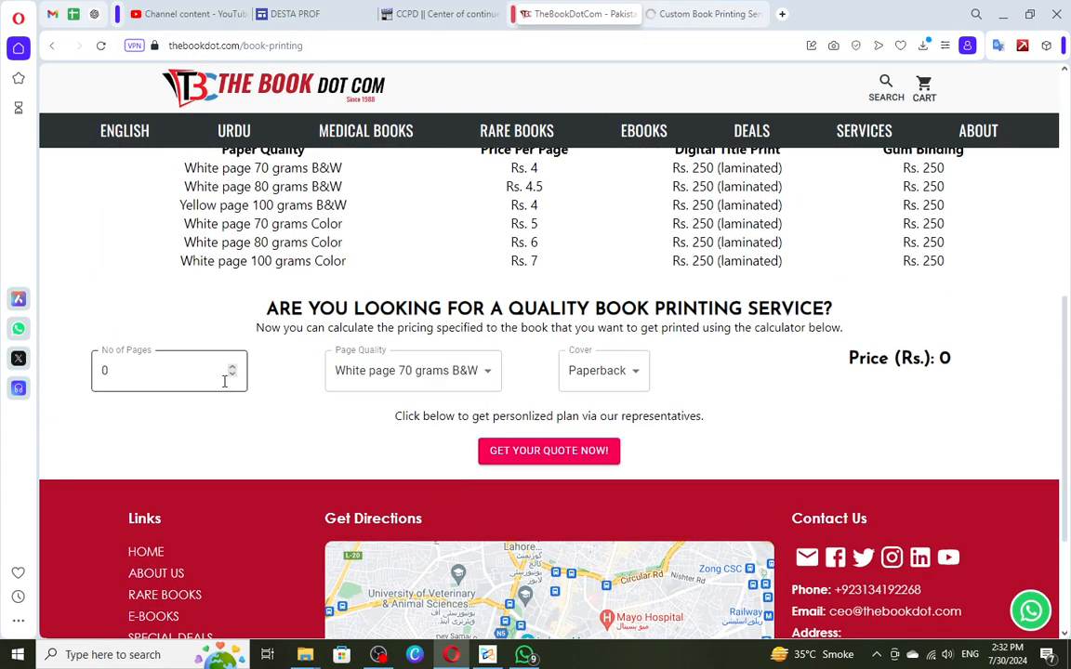
{"action": "scroll", "coordinate": [214, 402], "scroll_direction": "up", "scroll_amount": 2}
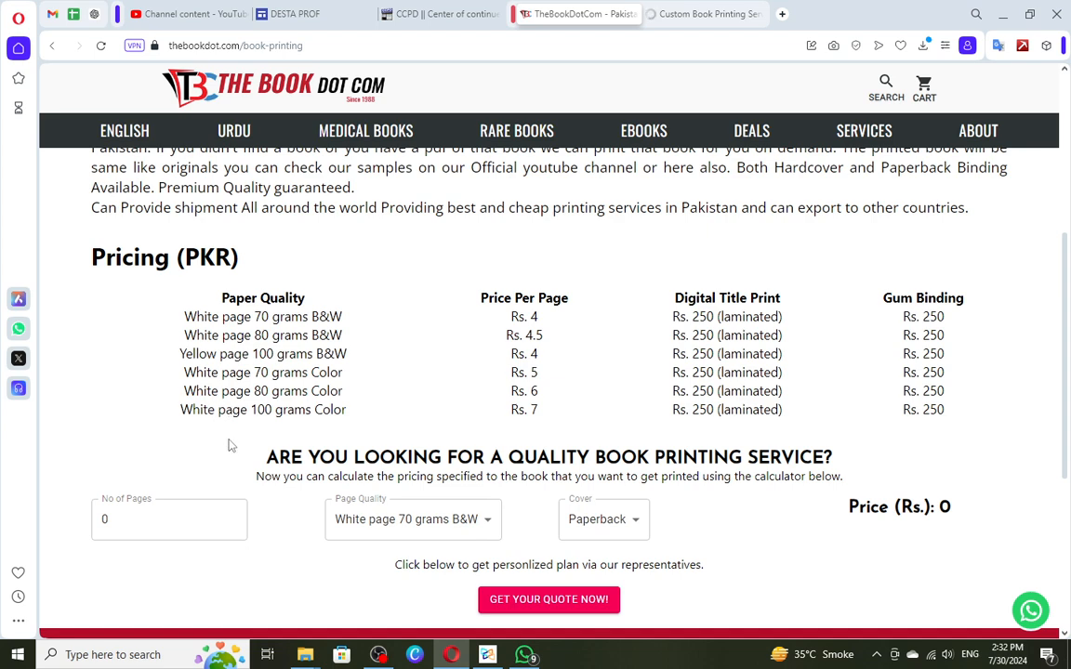
{"action": "scroll", "coordinate": [233, 437], "scroll_direction": "down", "scroll_amount": 2}
{"action": "double_click", "coordinate": [108, 373]}
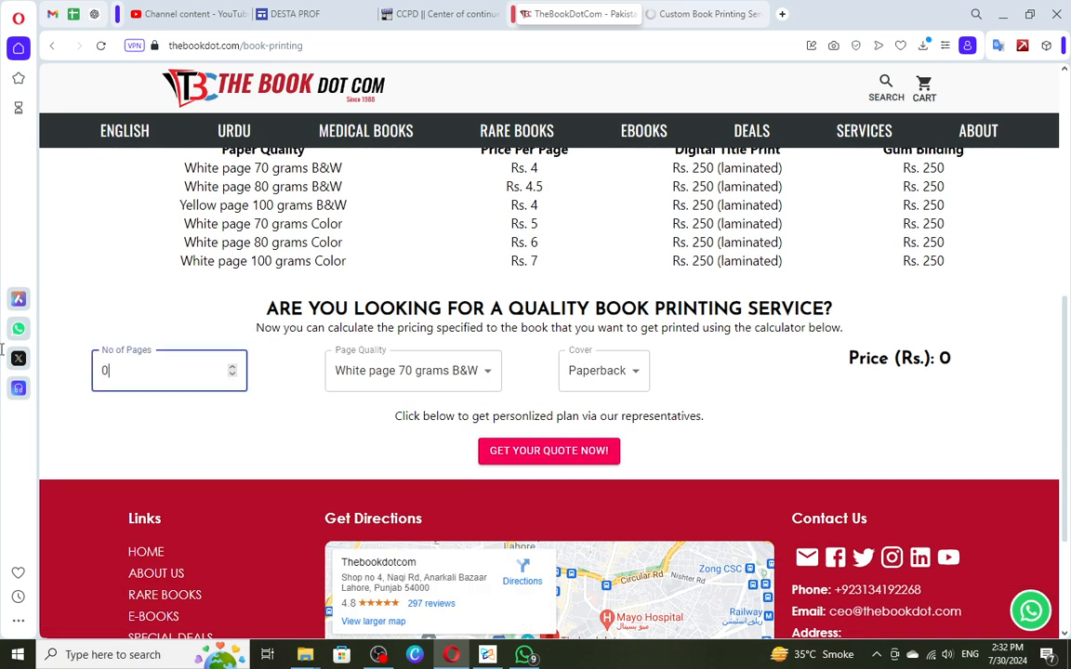
{"action": "type", "text": "250"}
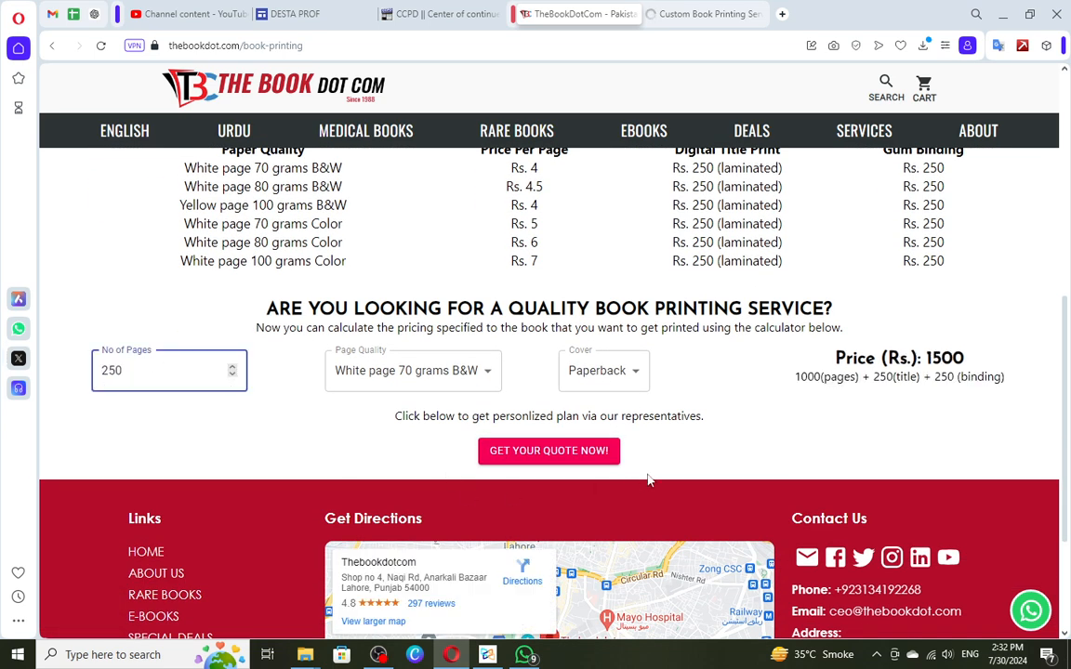
{"action": "left_click", "coordinate": [418, 370]}
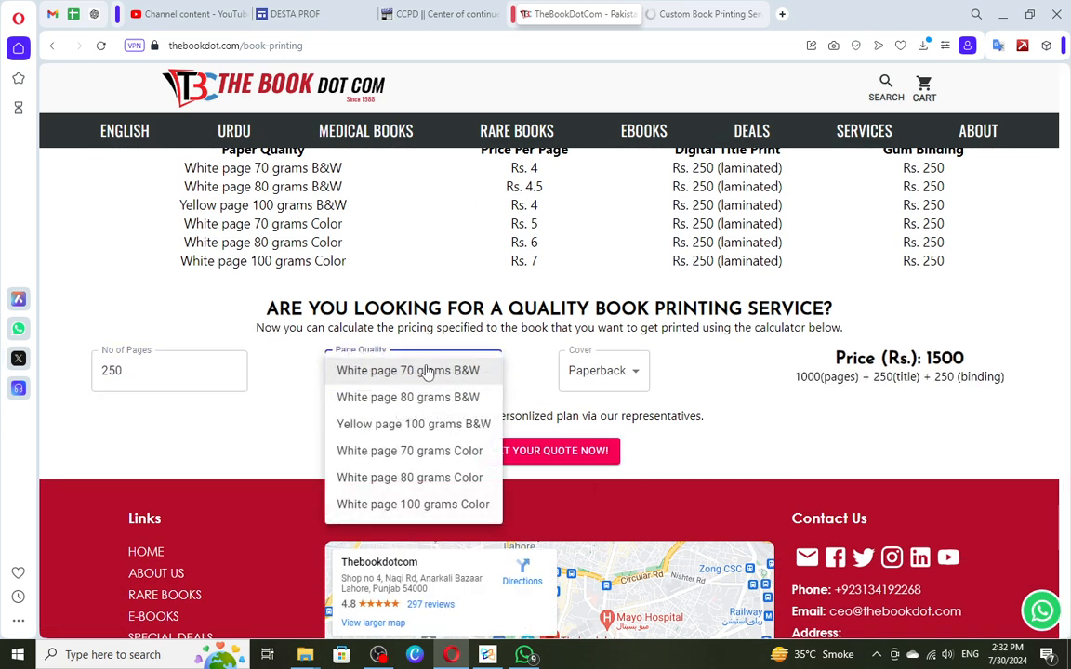
{"action": "left_click", "coordinate": [411, 476]}
Step: Set the cover type in the price calculator to Hard Binding
{"action": "left_click", "coordinate": [628, 381]}
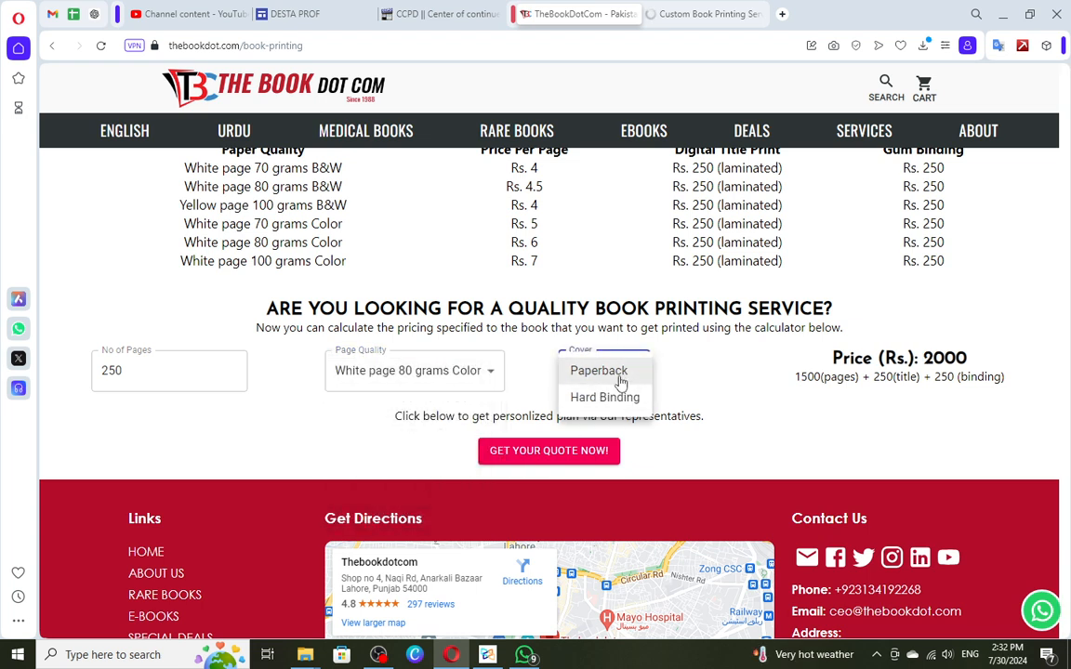
{"action": "left_click", "coordinate": [627, 373]}
{"action": "left_click", "coordinate": [626, 377]}
{"action": "left_click", "coordinate": [615, 407]}
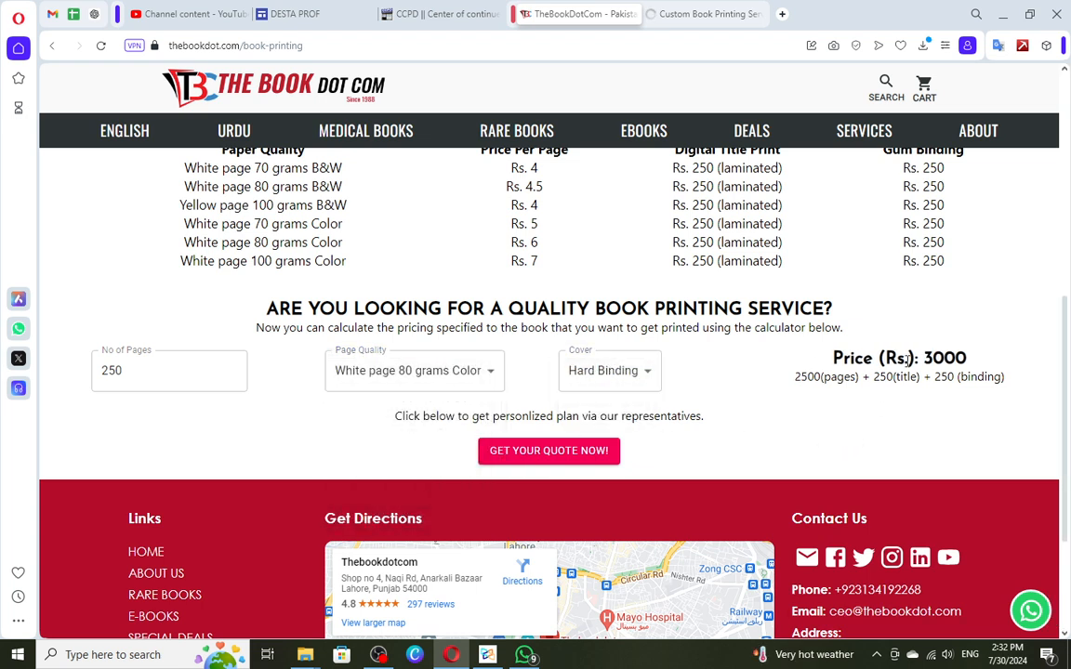
Step: Examine the calculated price and TheBookDotCom pricing table, briefly checking the Books Hub custom book printing tab
{"action": "left_click_drag", "start_coordinate": [823, 359], "coordinate": [1023, 373]}
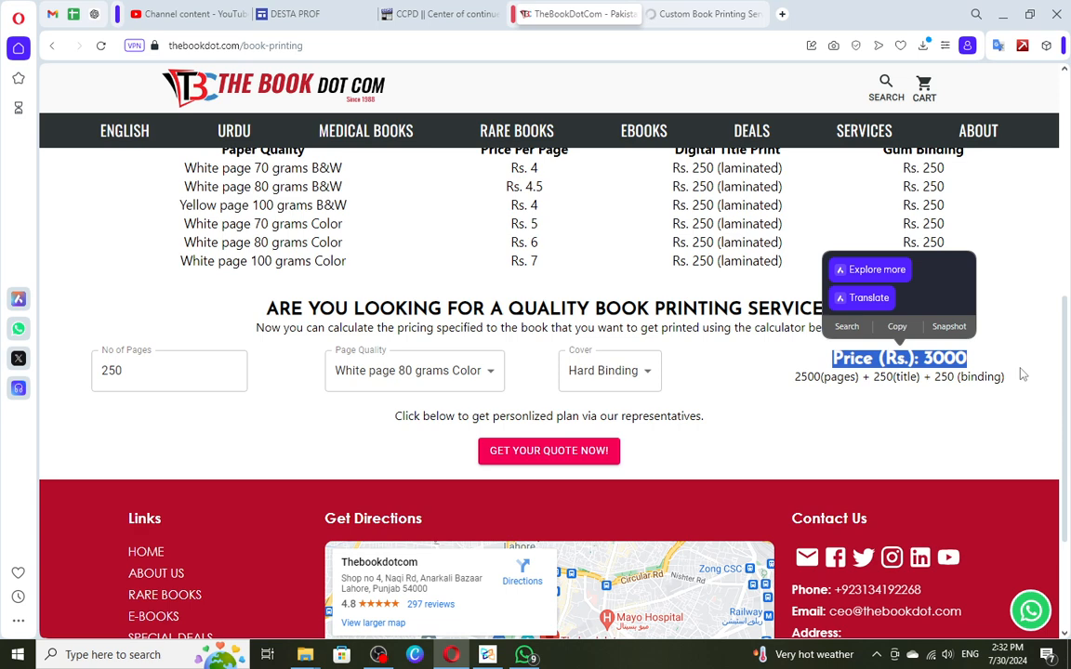
{"action": "scroll", "coordinate": [1022, 373], "scroll_direction": "up", "scroll_amount": 2}
{"action": "left_click", "coordinate": [777, 410]}
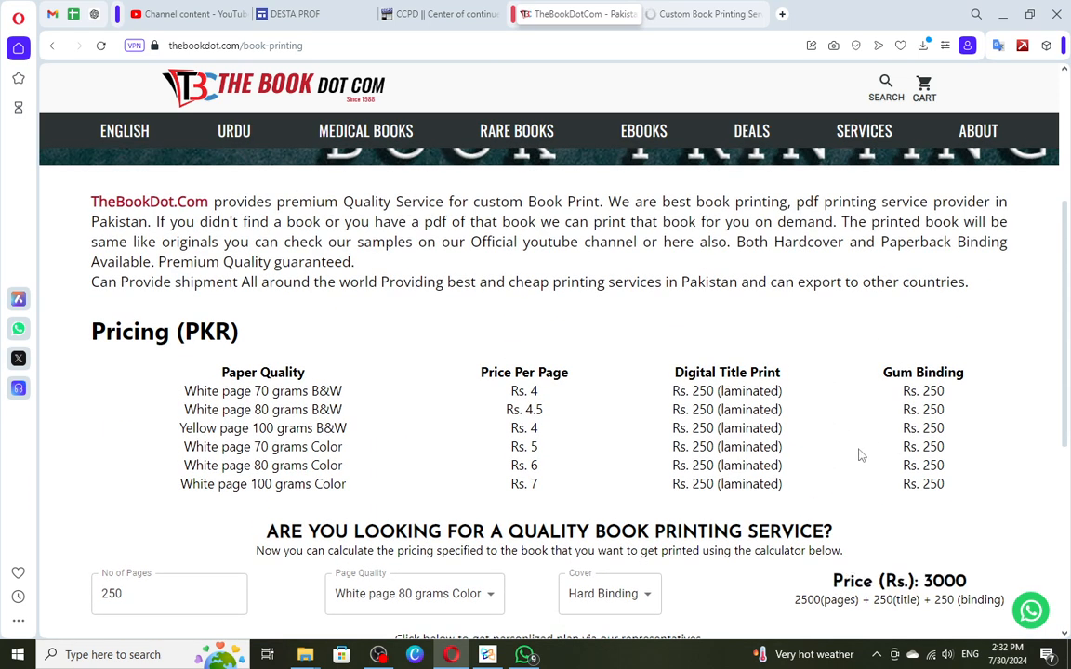
{"action": "scroll", "coordinate": [799, 433], "scroll_direction": "down", "scroll_amount": 1}
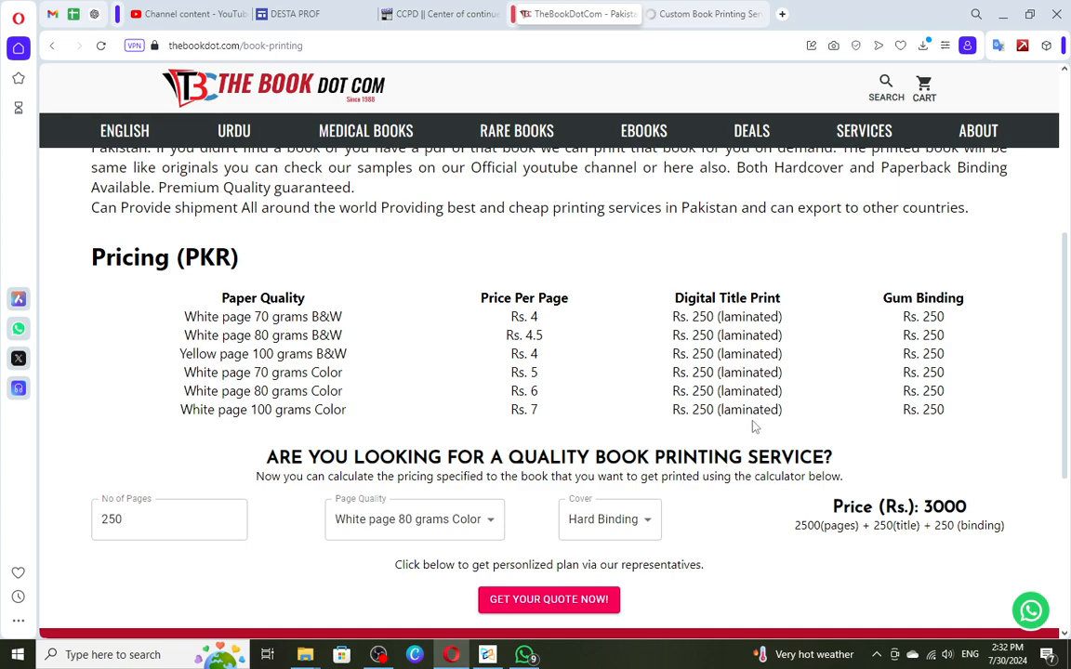
{"action": "scroll", "coordinate": [756, 426], "scroll_direction": "down", "scroll_amount": 3}
{"action": "scroll", "coordinate": [675, 431], "scroll_direction": "up", "scroll_amount": 6}
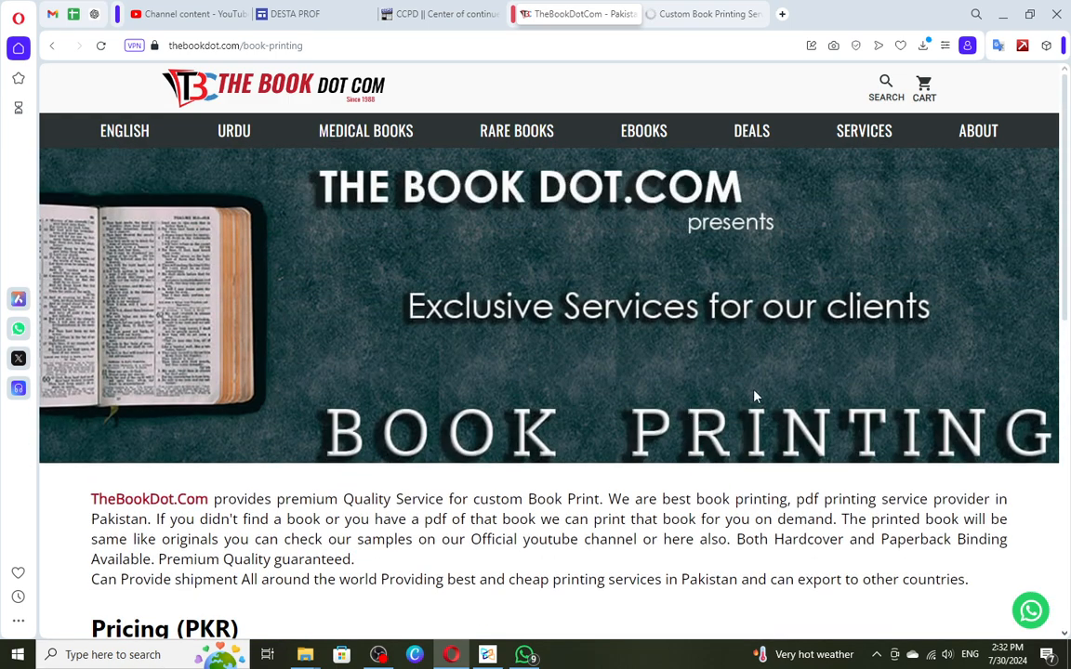
{"action": "left_click", "coordinate": [691, 9]}
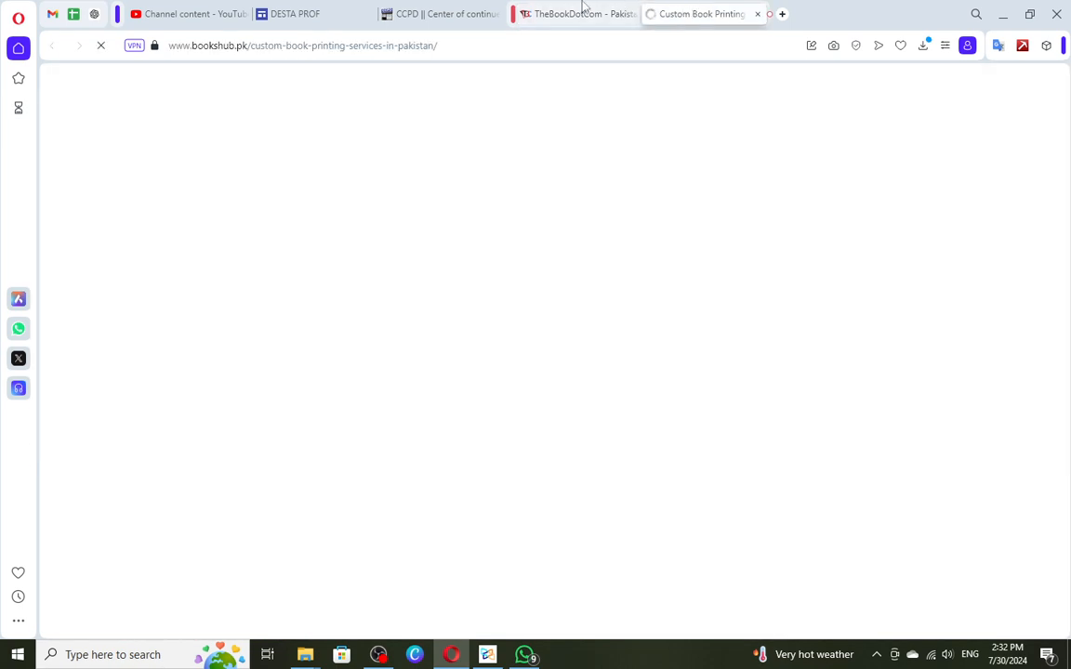
{"action": "left_click", "coordinate": [581, 9]}
{"action": "scroll", "coordinate": [316, 371], "scroll_direction": "down", "scroll_amount": 5}
{"action": "scroll", "coordinate": [265, 416], "scroll_direction": "down", "scroll_amount": 1}
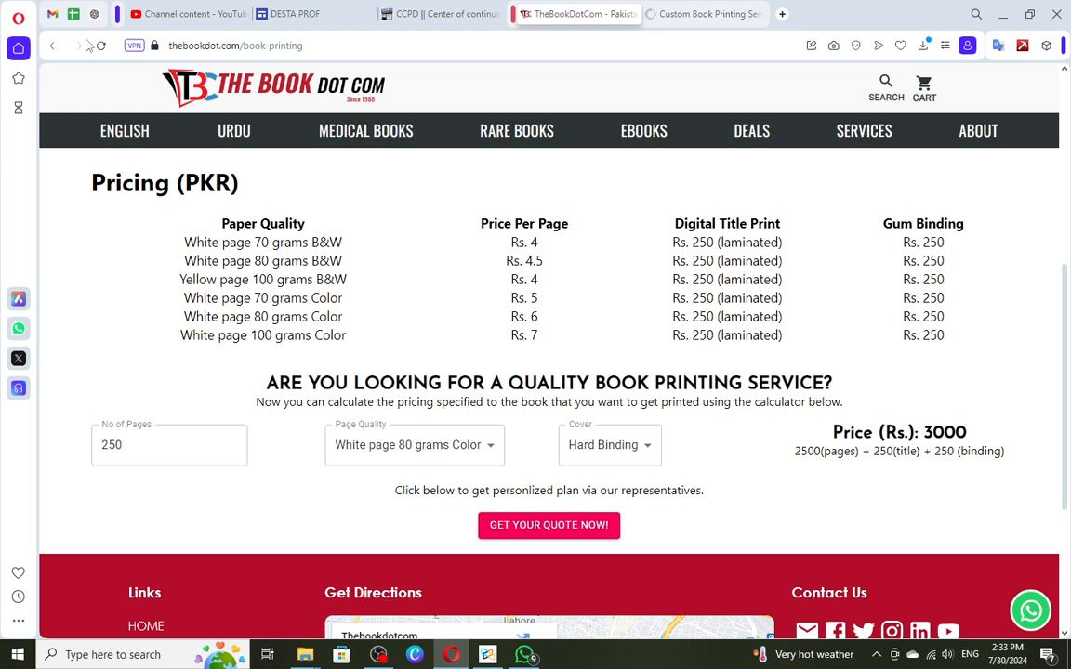
Step: Switch to the DESTA PROF site editor and show the site's list of pages
{"action": "left_click", "coordinate": [296, 14]}
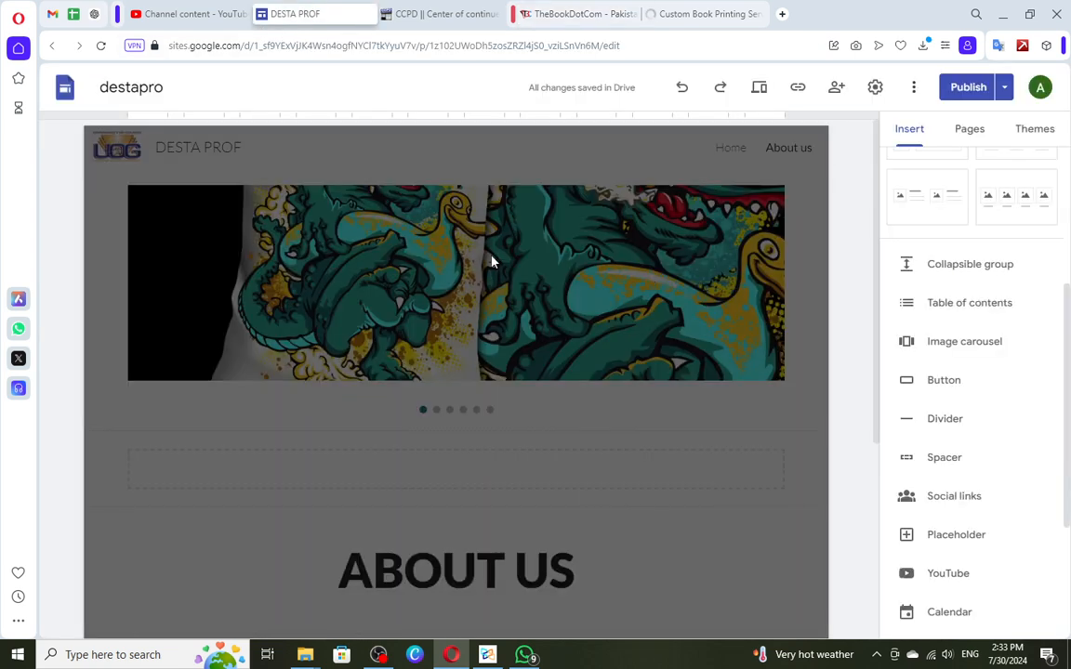
{"action": "left_click", "coordinate": [1023, 133]}
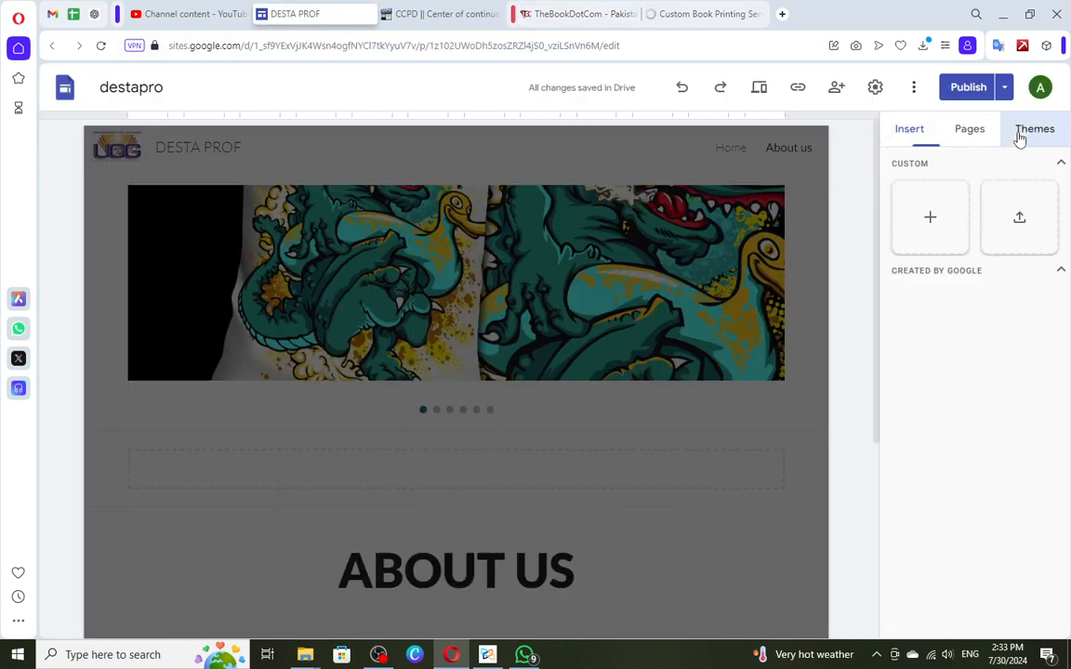
{"action": "left_click", "coordinate": [980, 135]}
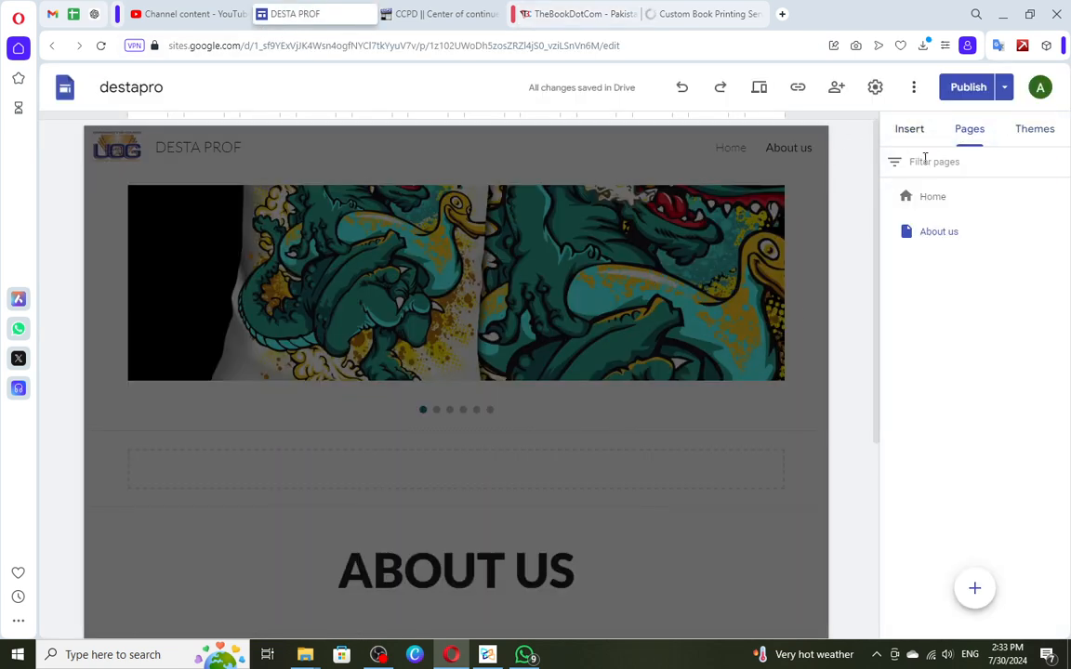
Step: Add a new page to the site without giving it a name
{"action": "left_click", "coordinate": [975, 588]}
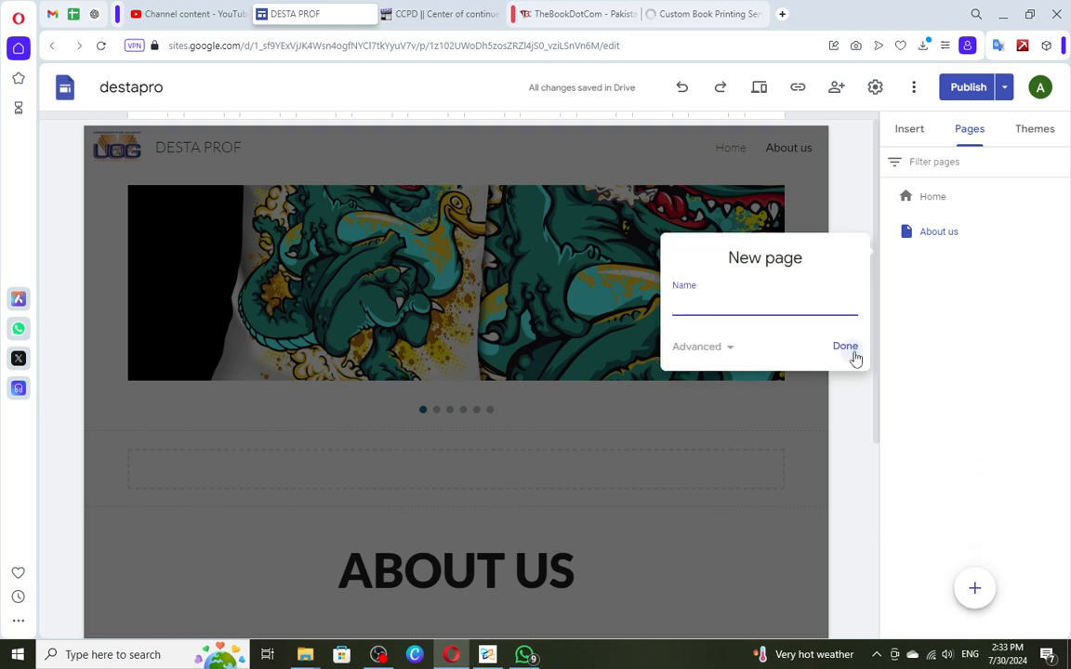
{"action": "left_click", "coordinate": [848, 349]}
{"action": "mouse_move", "coordinate": [976, 589]}
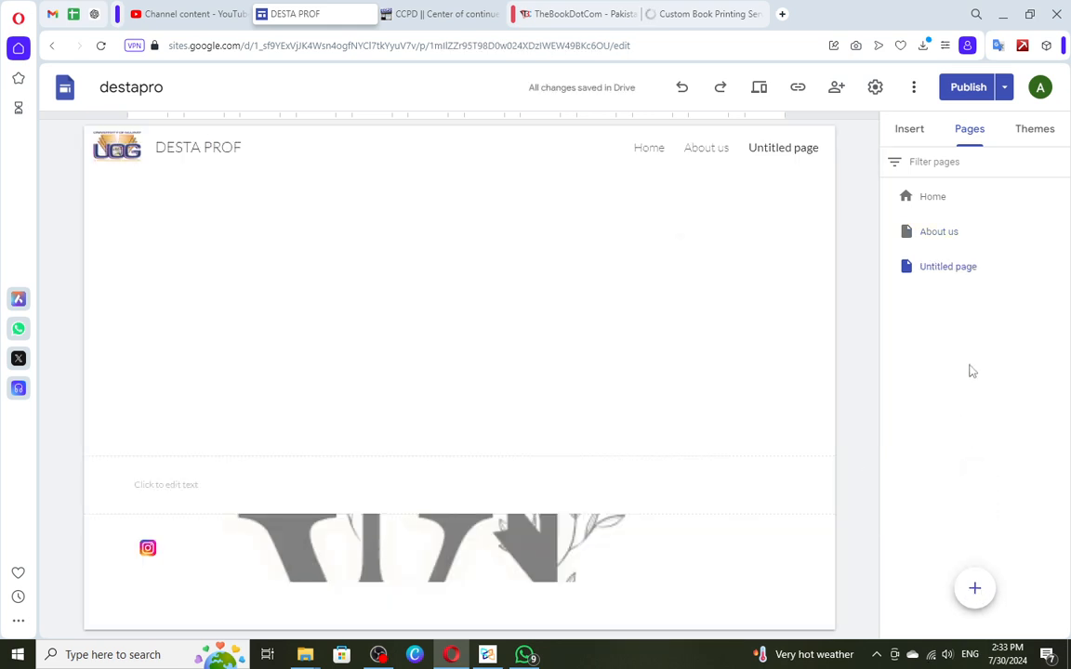
Step: Delete the untitled page from the site
{"action": "left_click", "coordinate": [1059, 266]}
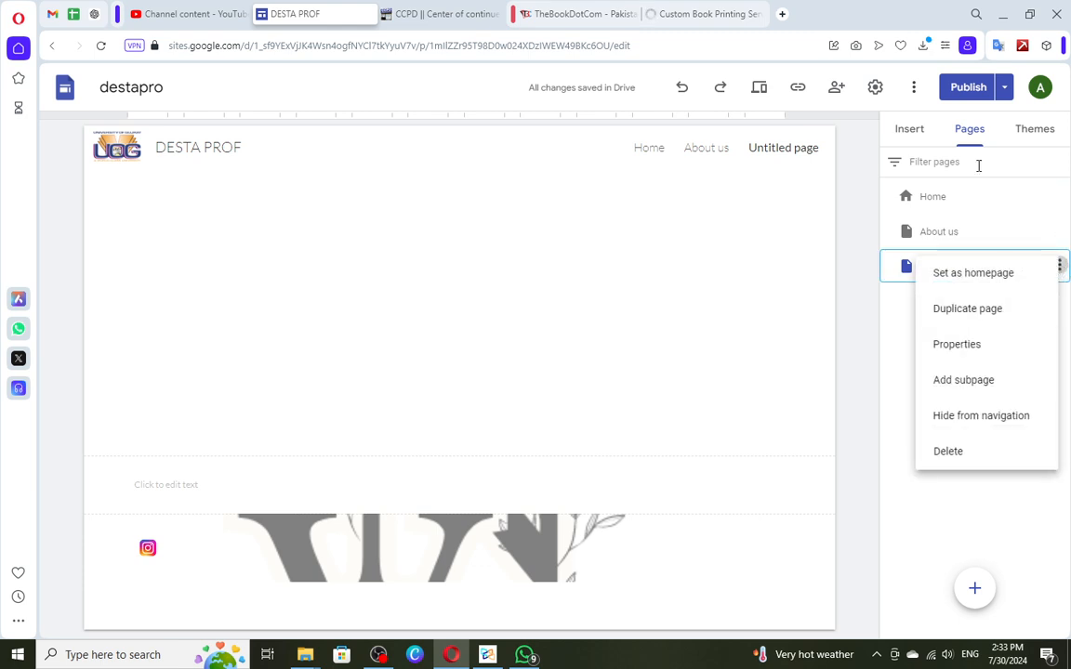
{"action": "left_click", "coordinate": [978, 139]}
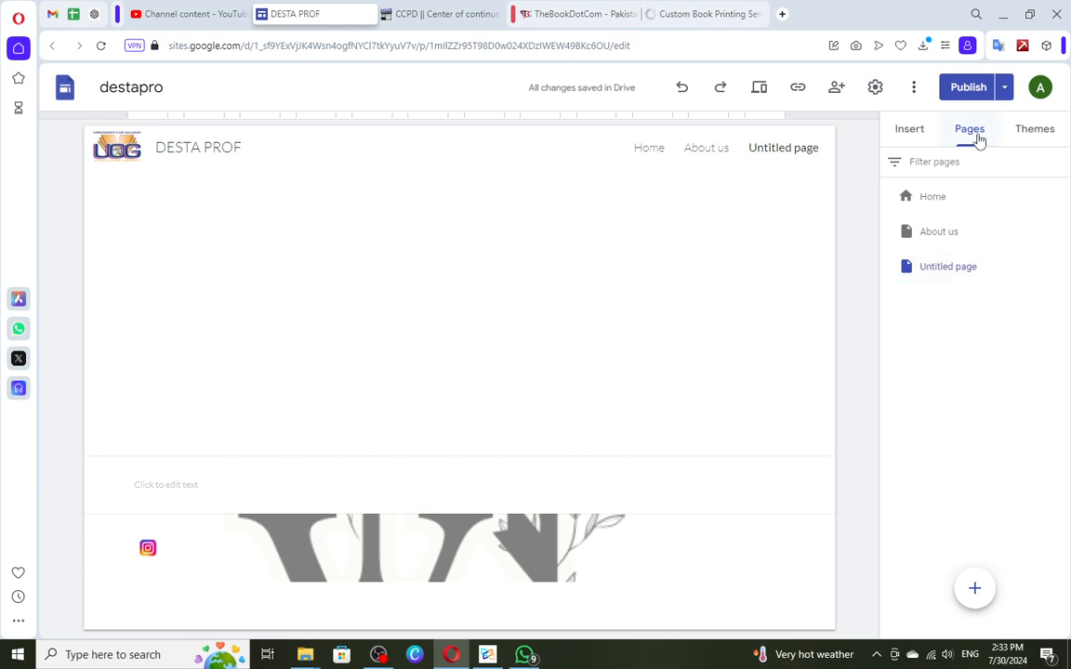
{"action": "left_click", "coordinate": [1060, 267]}
{"action": "left_click", "coordinate": [1003, 449]}
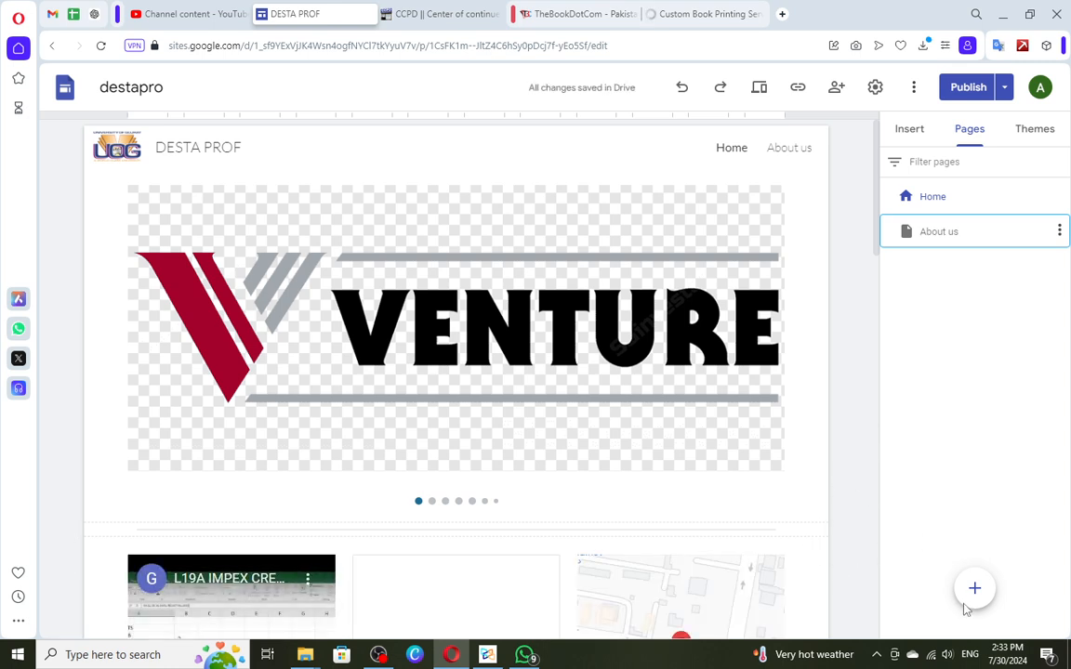
Step: Add a new menu section named LIST to the site's pages
{"action": "mouse_move", "coordinate": [974, 586]}
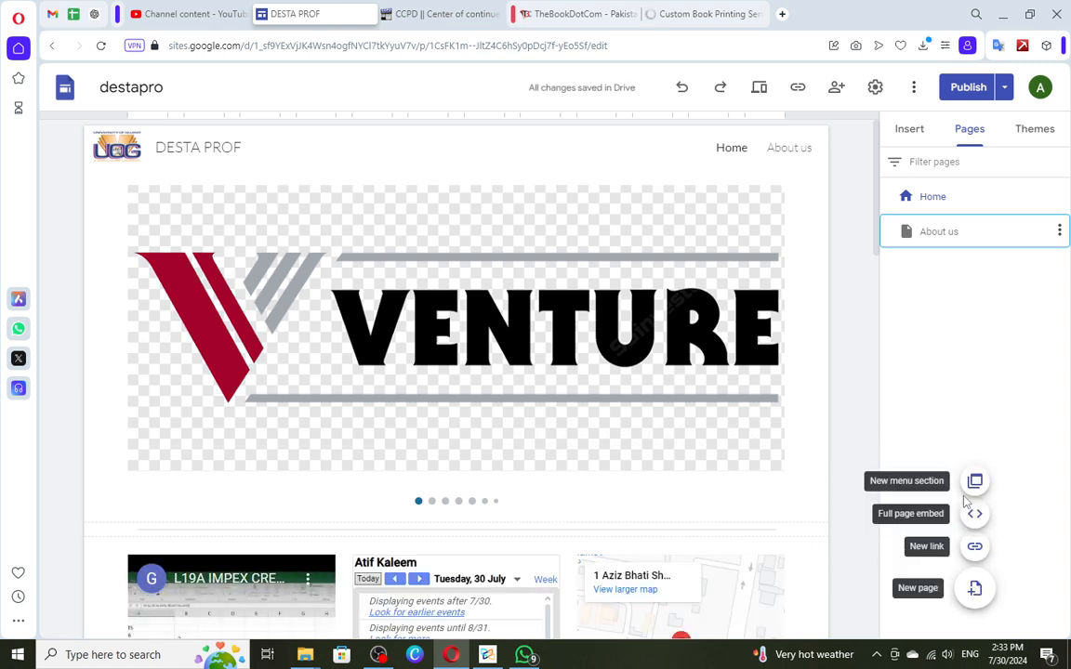
{"action": "mouse_move", "coordinate": [980, 557]}
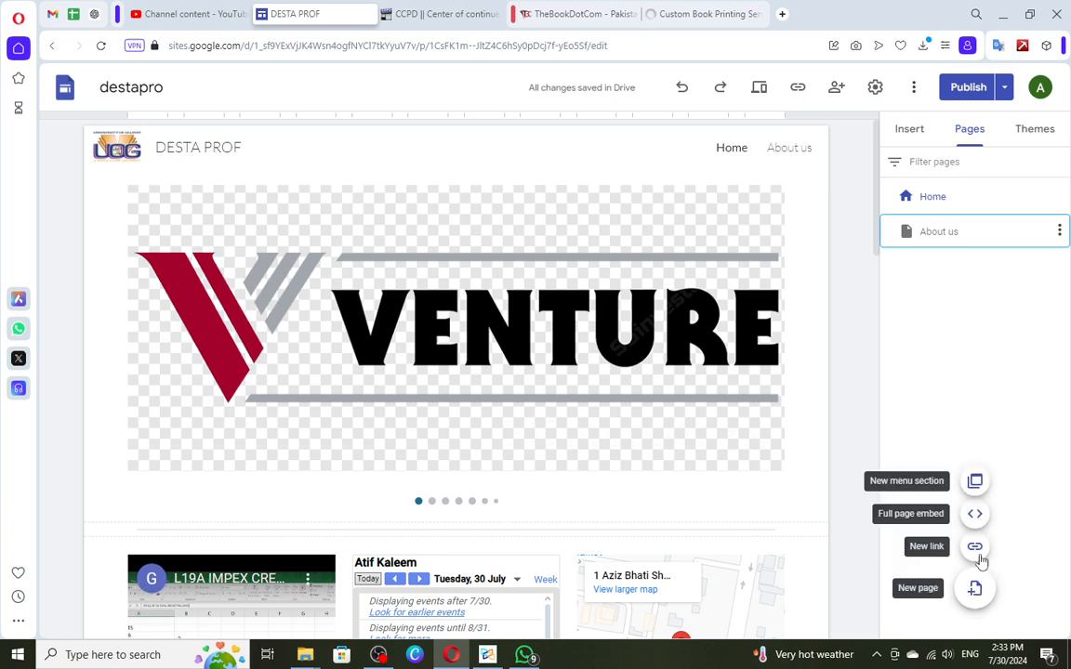
{"action": "left_click", "coordinate": [978, 482]}
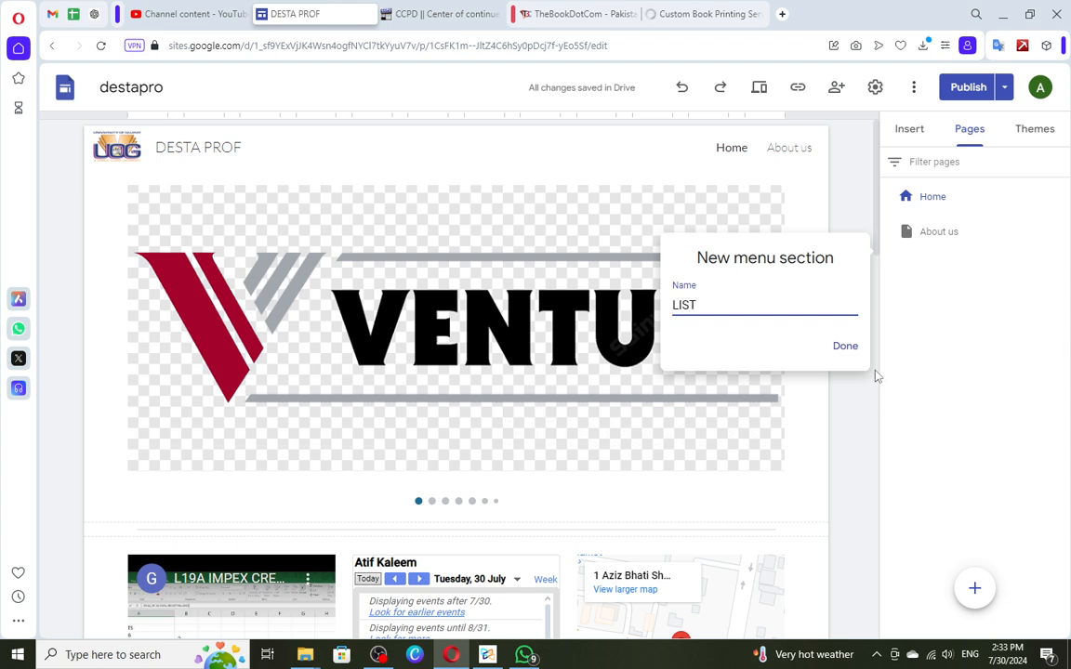
{"action": "left_click", "coordinate": [843, 347]}
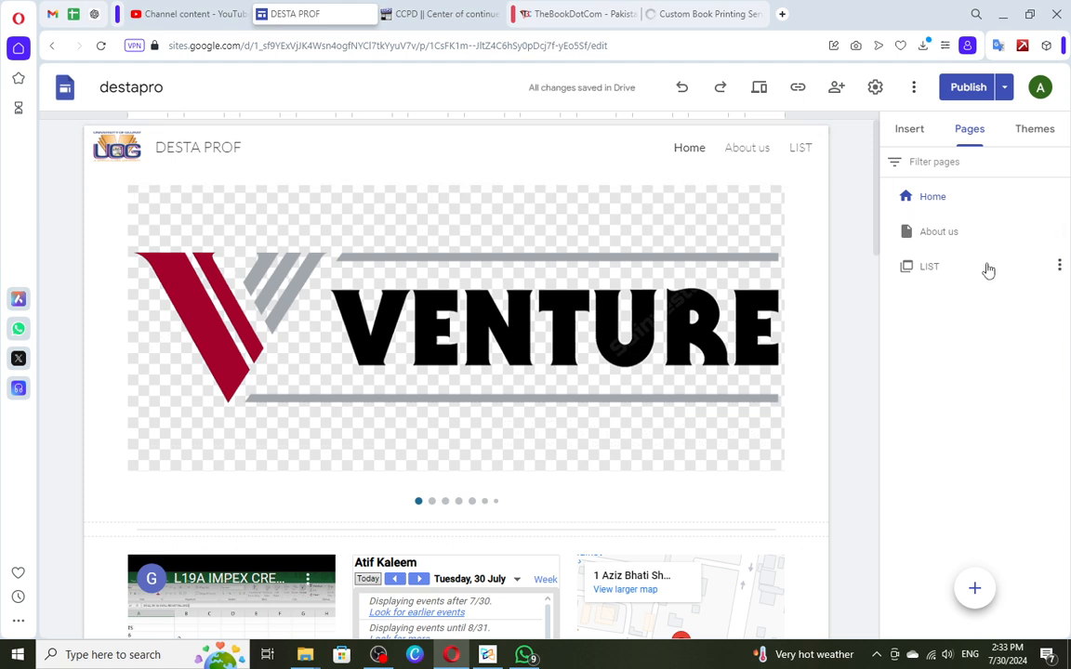
Step: Add a new page named fgf, nest it under the LIST menu section, and check it in the site navigation
{"action": "left_click", "coordinate": [976, 588]}
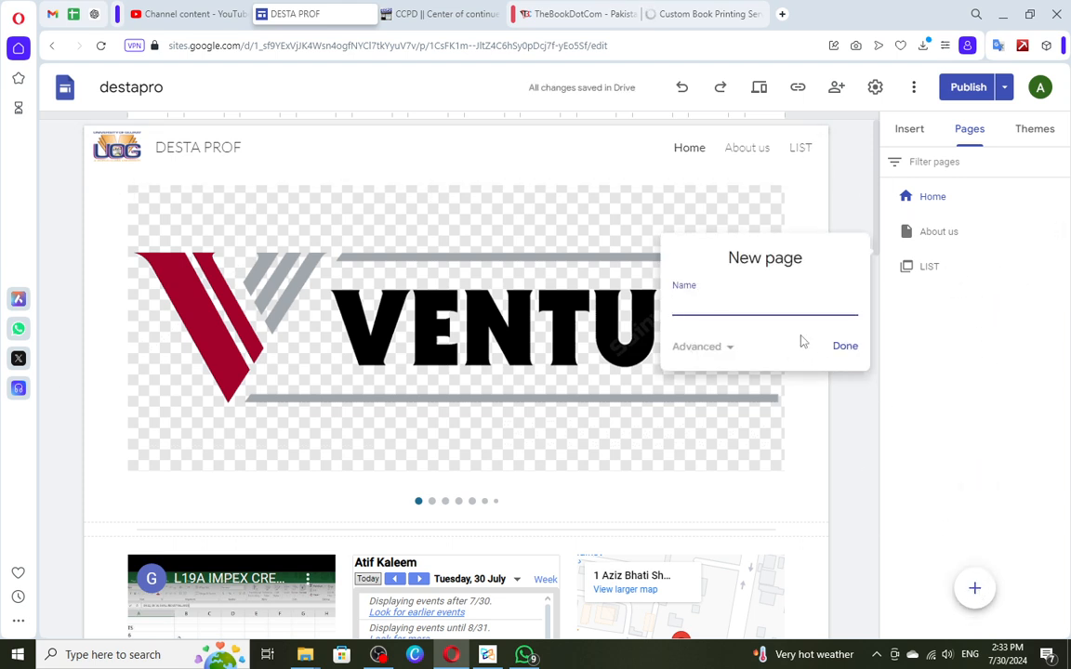
{"action": "type", "text": "fgf"}
{"action": "left_click", "coordinate": [841, 344]}
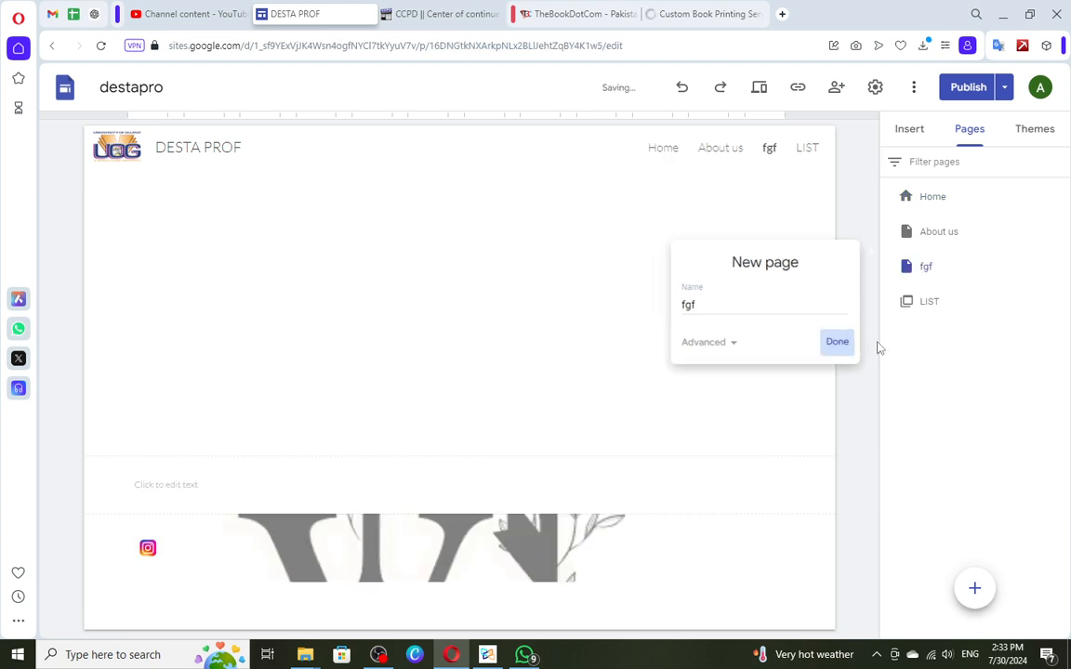
{"action": "left_click_drag", "start_coordinate": [926, 267], "coordinate": [980, 279]}
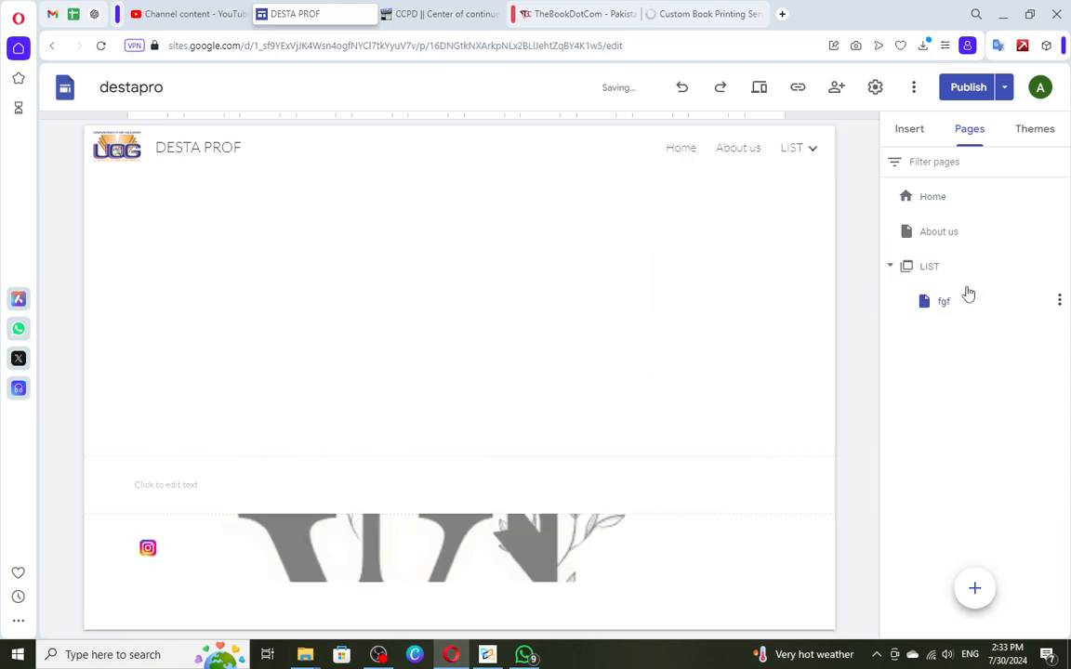
{"action": "mouse_move", "coordinate": [815, 154]}
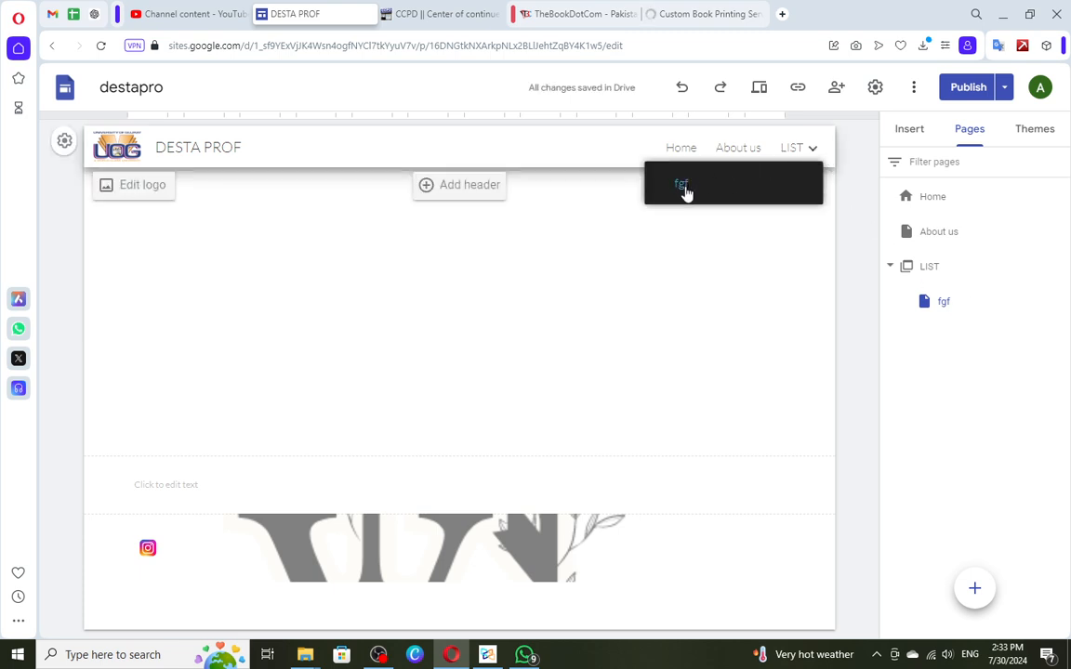
Step: Examine the fgf page's properties, including the advanced custom path setting, and the other options available for the page
{"action": "left_click", "coordinate": [1058, 301]}
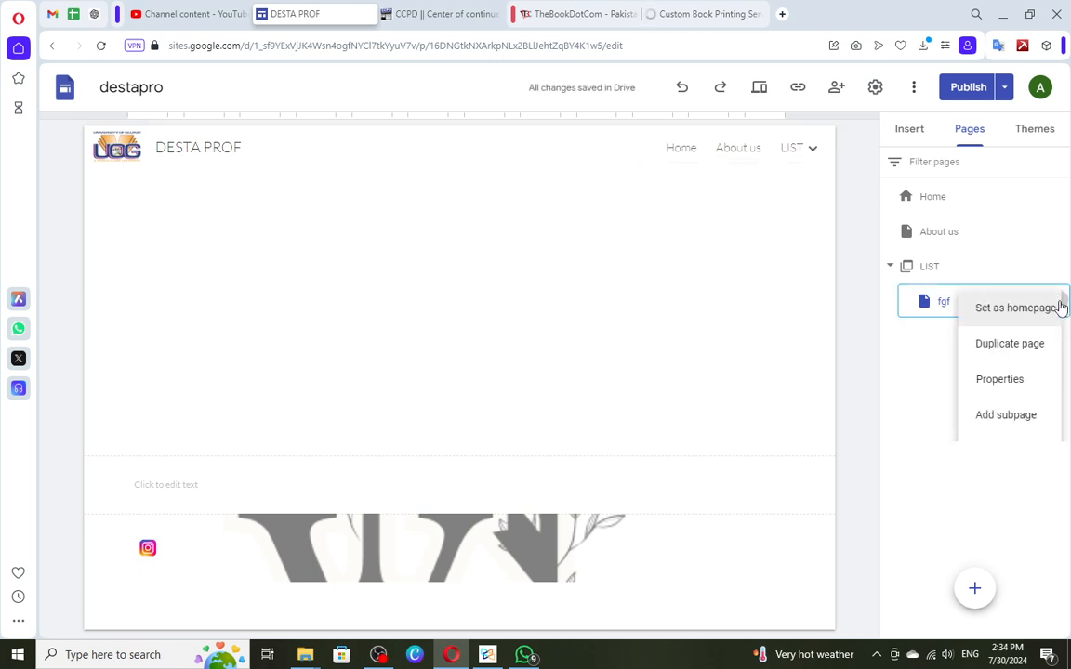
{"action": "left_click", "coordinate": [992, 388]}
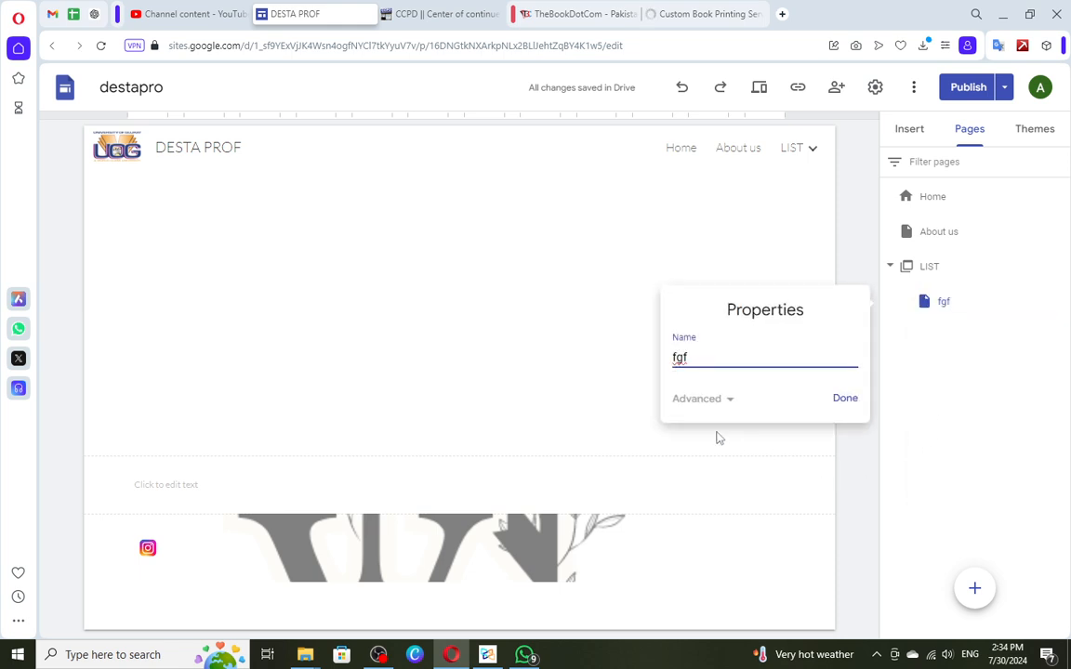
{"action": "left_click", "coordinate": [697, 400]}
{"action": "left_click", "coordinate": [840, 452]}
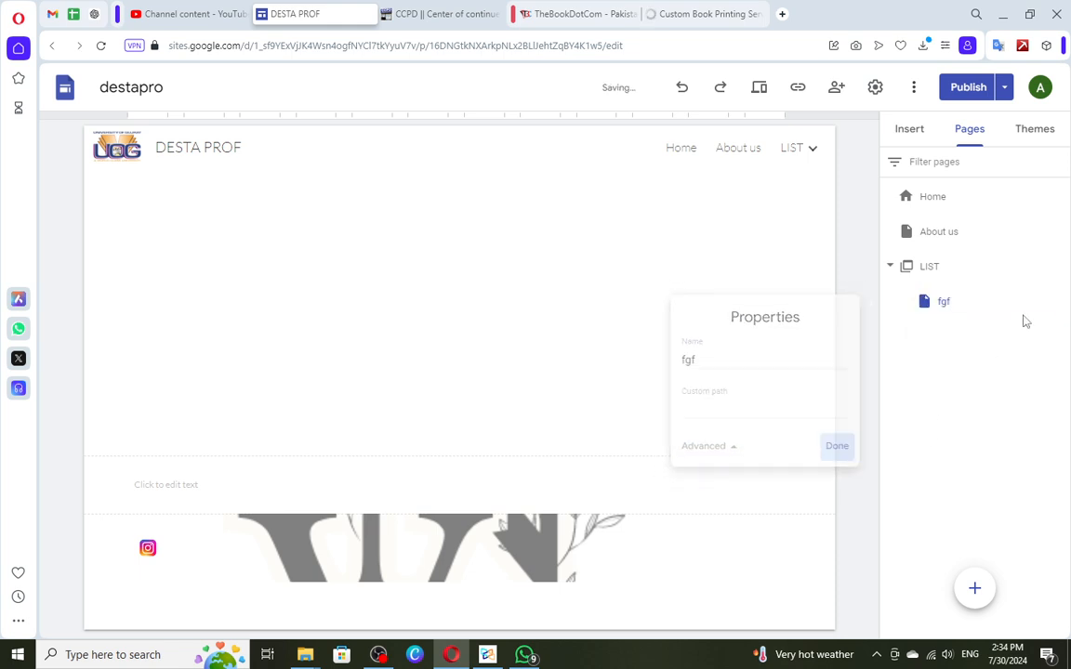
{"action": "left_click", "coordinate": [1059, 301]}
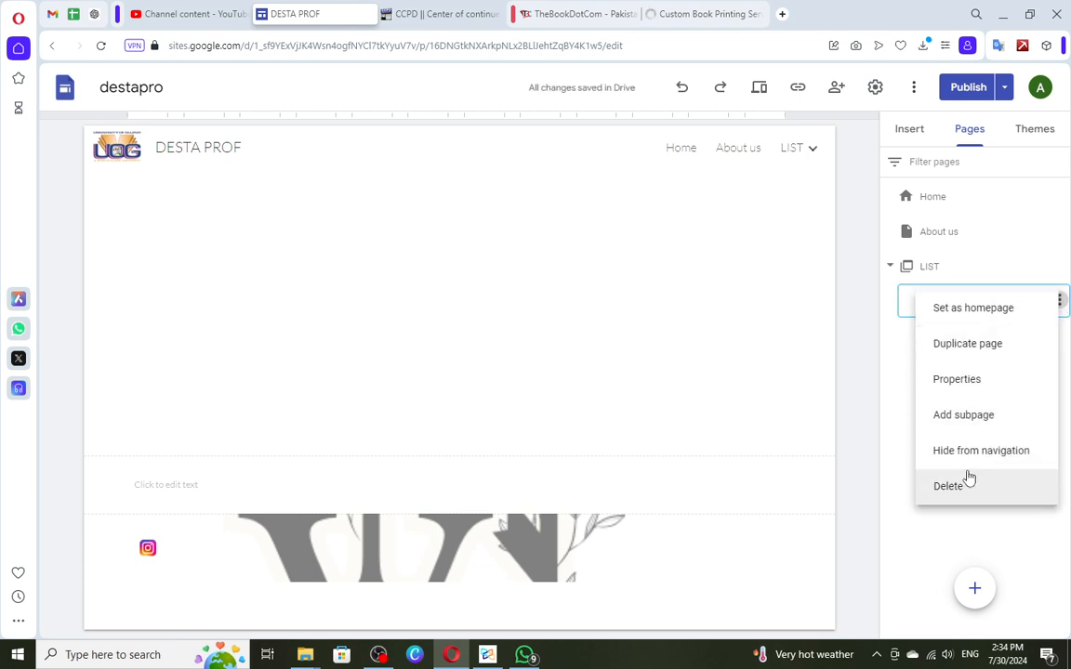
{"action": "mouse_move", "coordinate": [808, 166]}
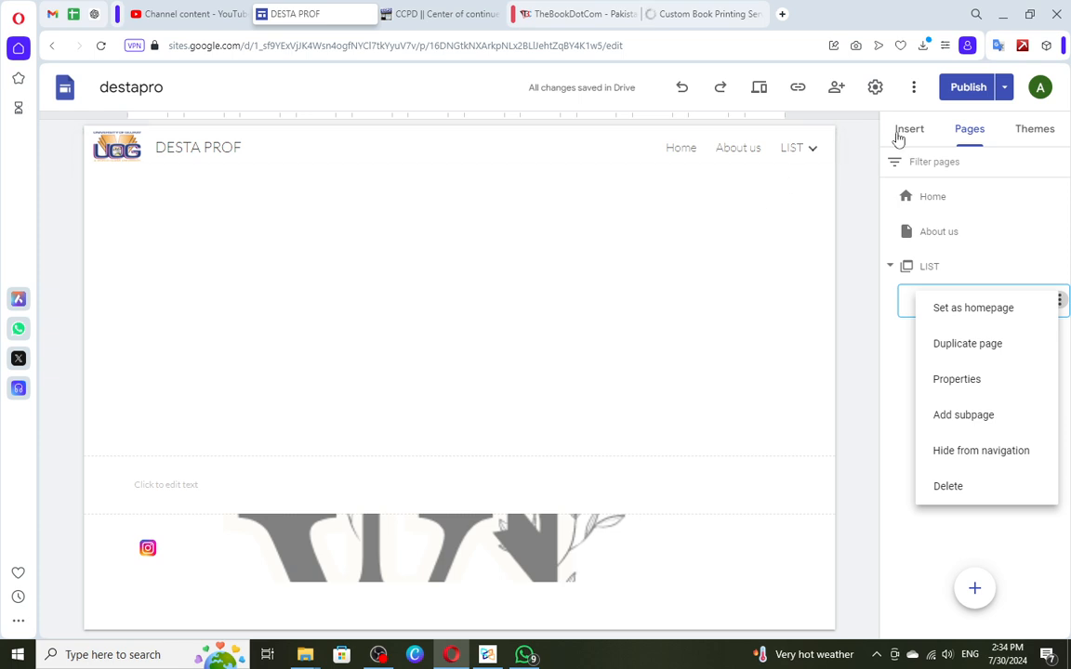
Step: Open the Home page and expand the collapsible forceps group to view its heading and description
{"action": "left_click", "coordinate": [689, 156]}
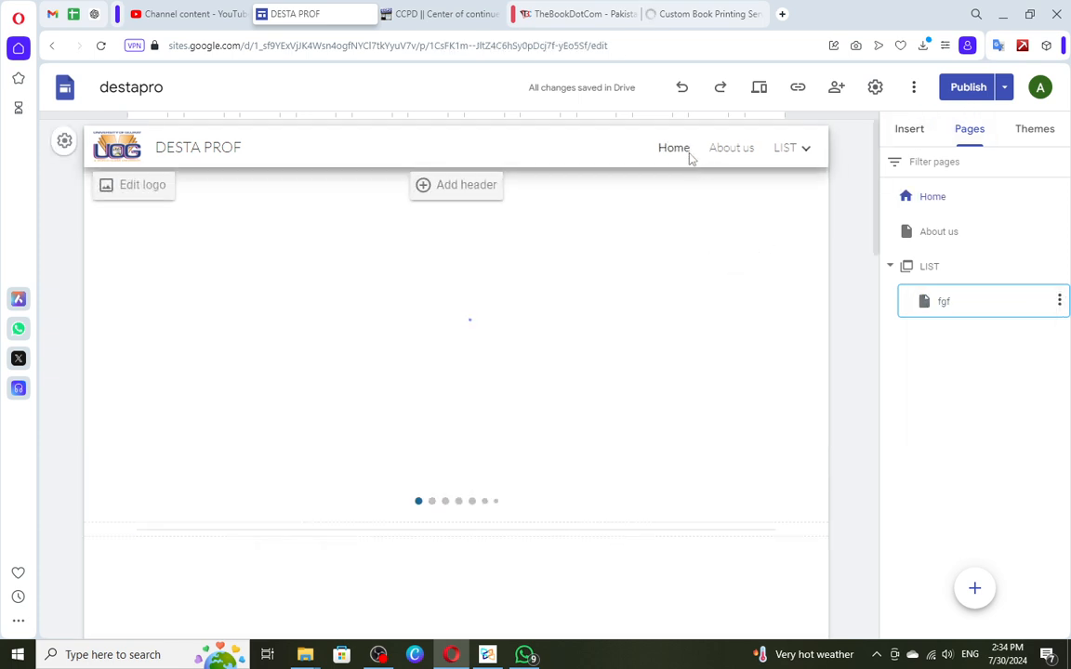
{"action": "scroll", "coordinate": [639, 285], "scroll_direction": "down", "scroll_amount": 5}
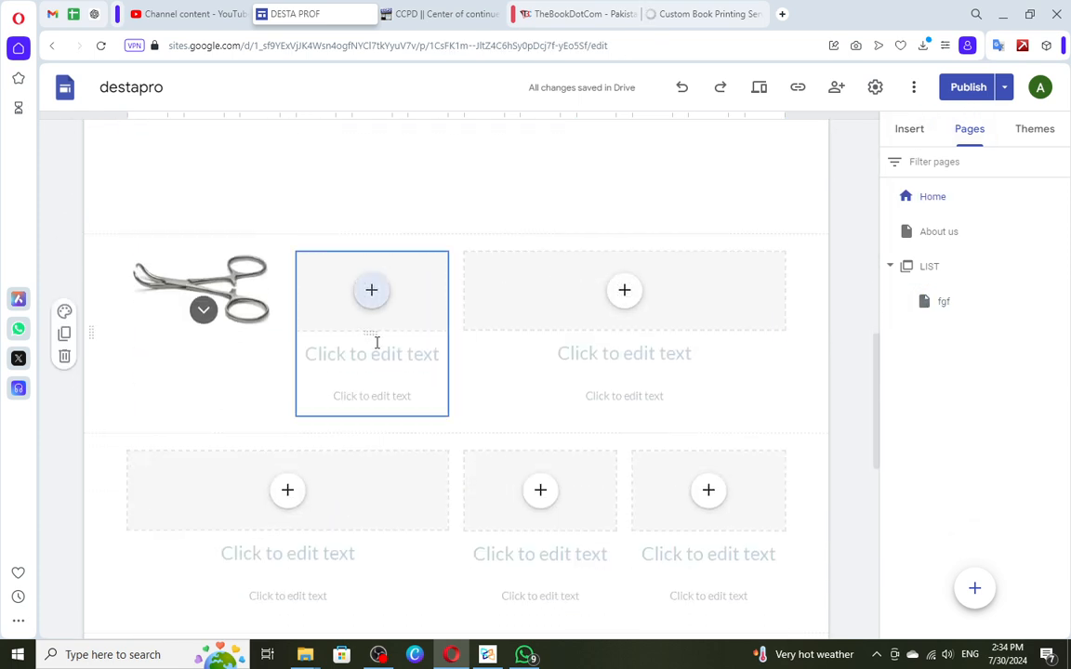
{"action": "left_click", "coordinate": [203, 308]}
{"action": "left_click", "coordinate": [203, 308]}
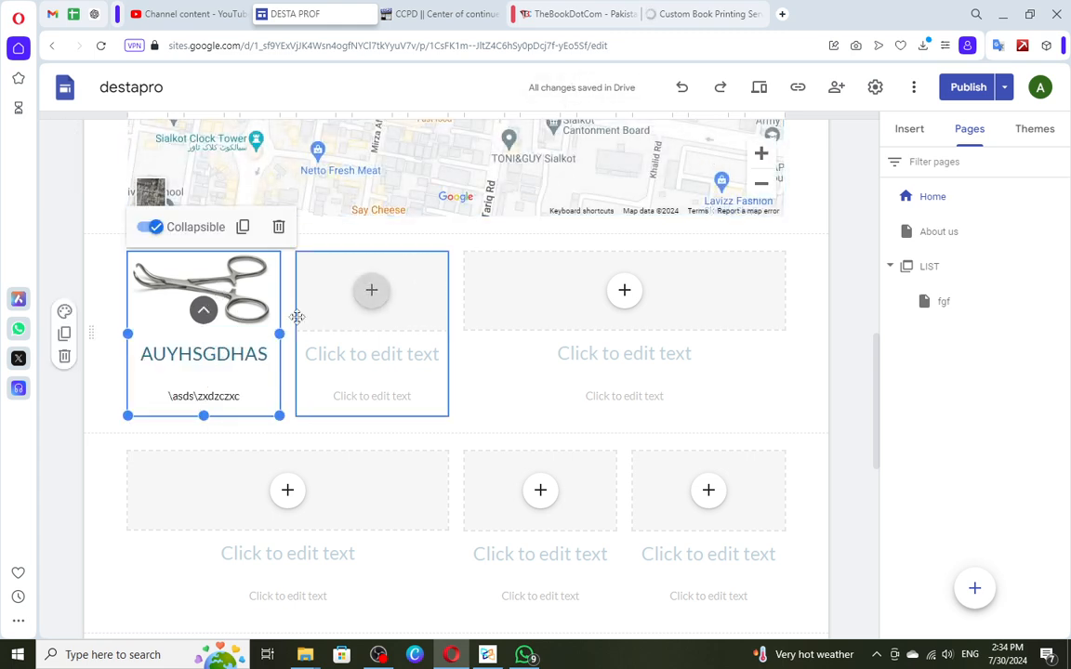
{"action": "scroll", "coordinate": [844, 349], "scroll_direction": "up", "scroll_amount": 4}
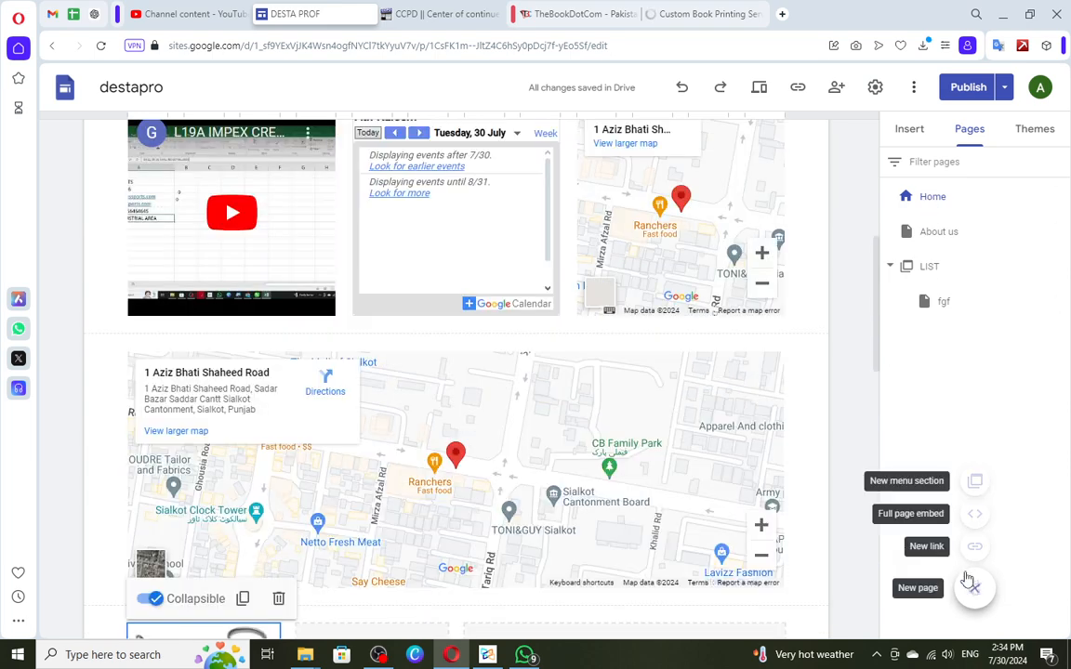
Step: Create a page named scicici, placed at the top level above LIST, and hide it from the navigation
{"action": "left_click", "coordinate": [971, 584]}
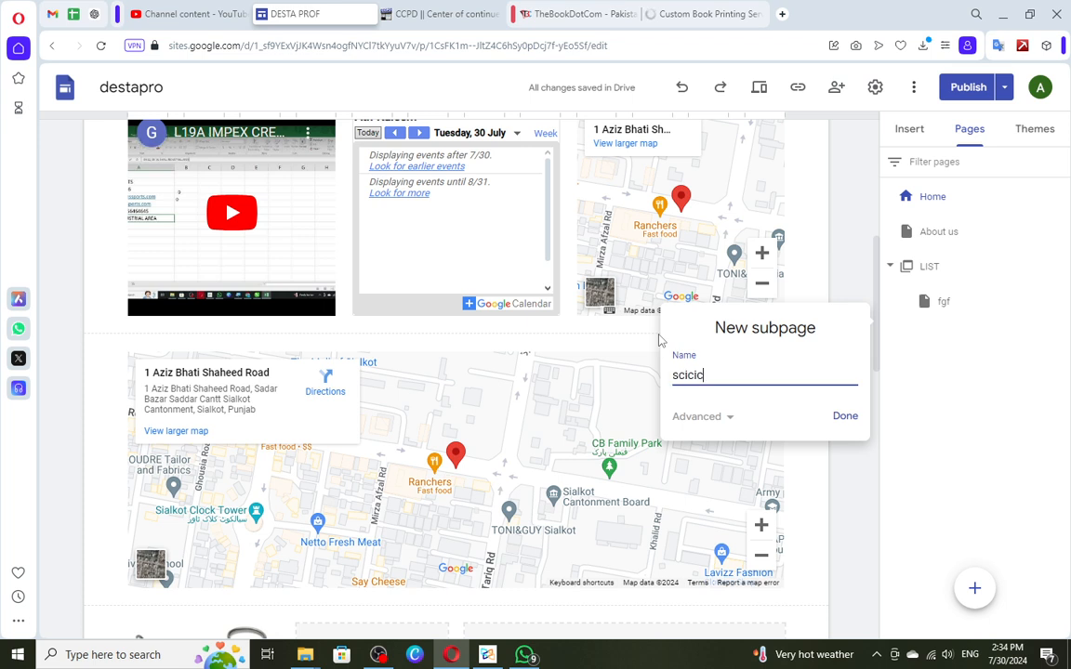
{"action": "left_click", "coordinate": [836, 414]}
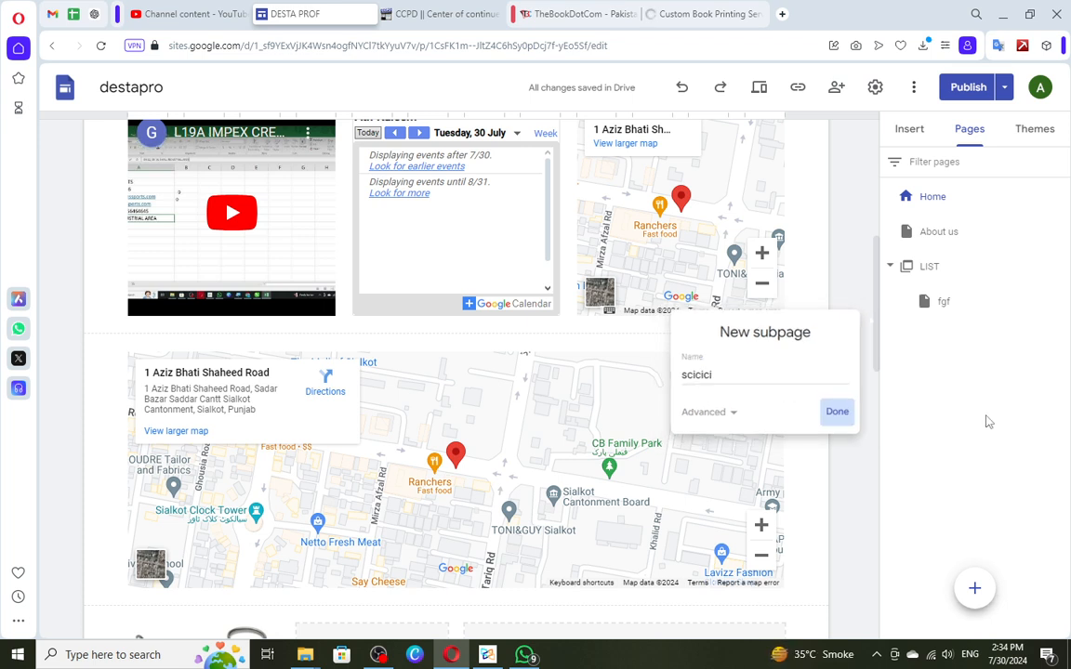
{"action": "left_click_drag", "start_coordinate": [944, 336], "coordinate": [924, 269]}
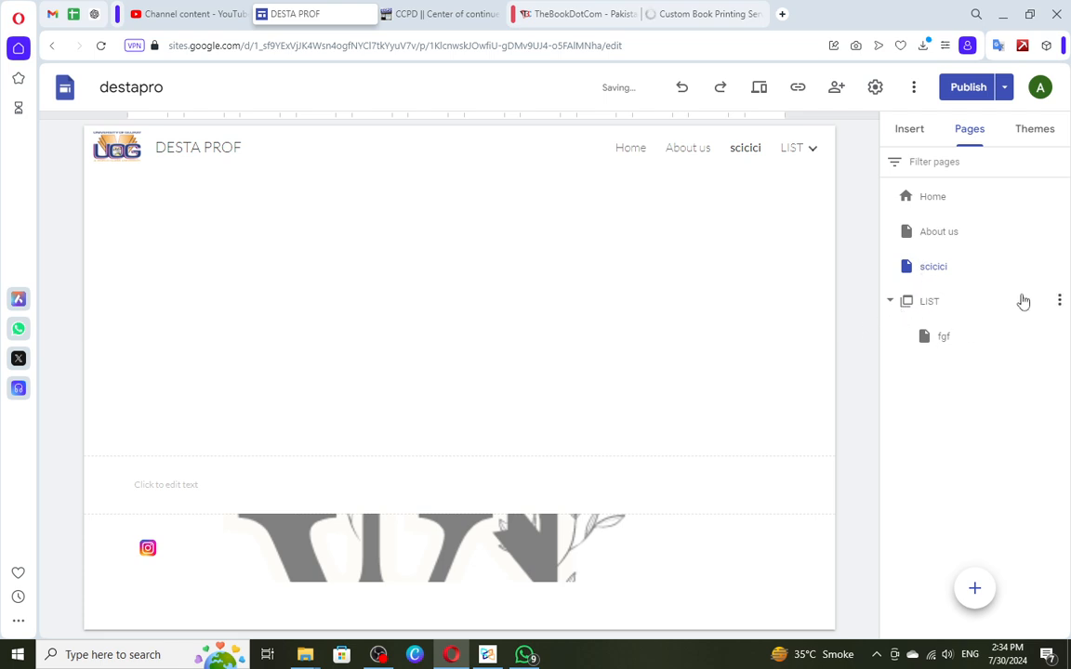
{"action": "left_click", "coordinate": [1059, 265]}
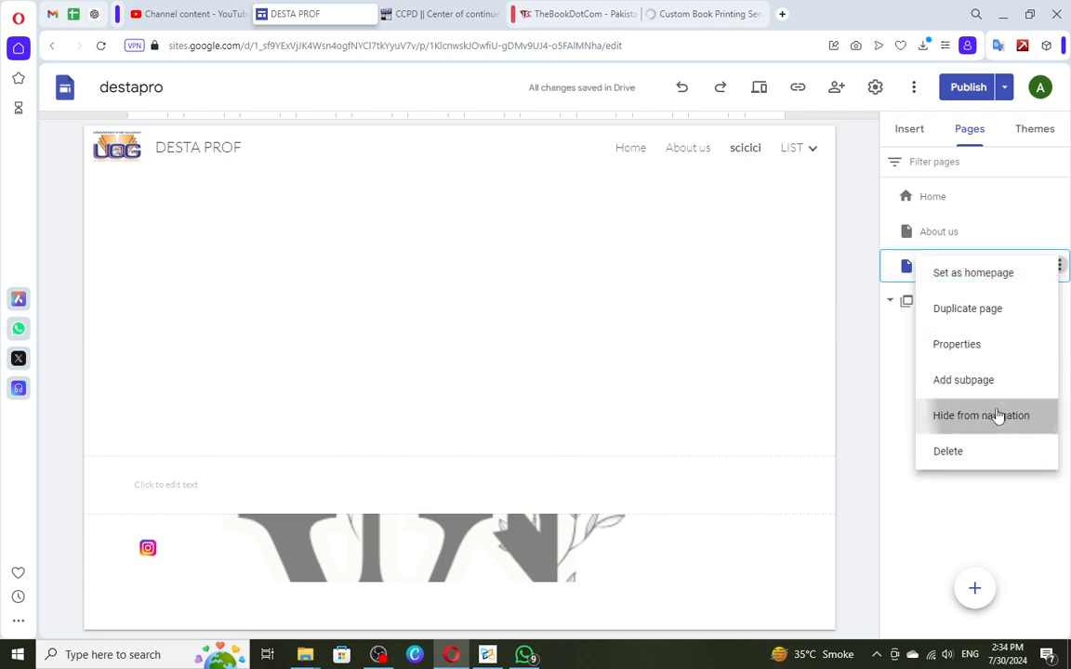
{"action": "left_click", "coordinate": [1000, 418]}
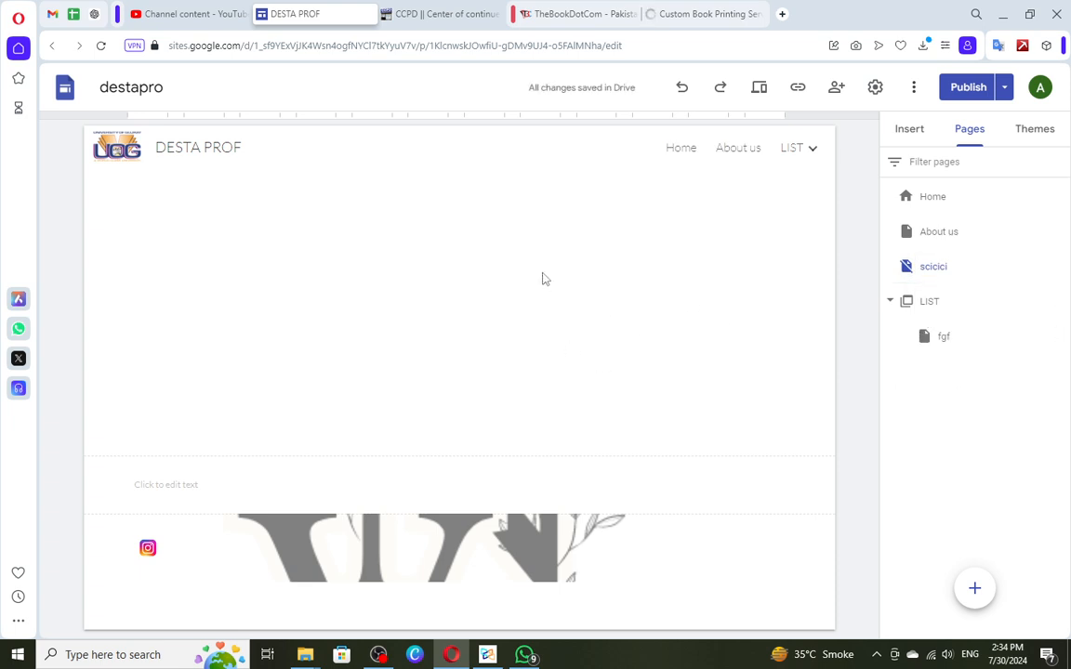
Step: On the Home page, expand the forceps group and insert a link to the scicici page in its heading
{"action": "left_click", "coordinate": [680, 148]}
{"action": "scroll", "coordinate": [319, 363], "scroll_direction": "down", "scroll_amount": 3}
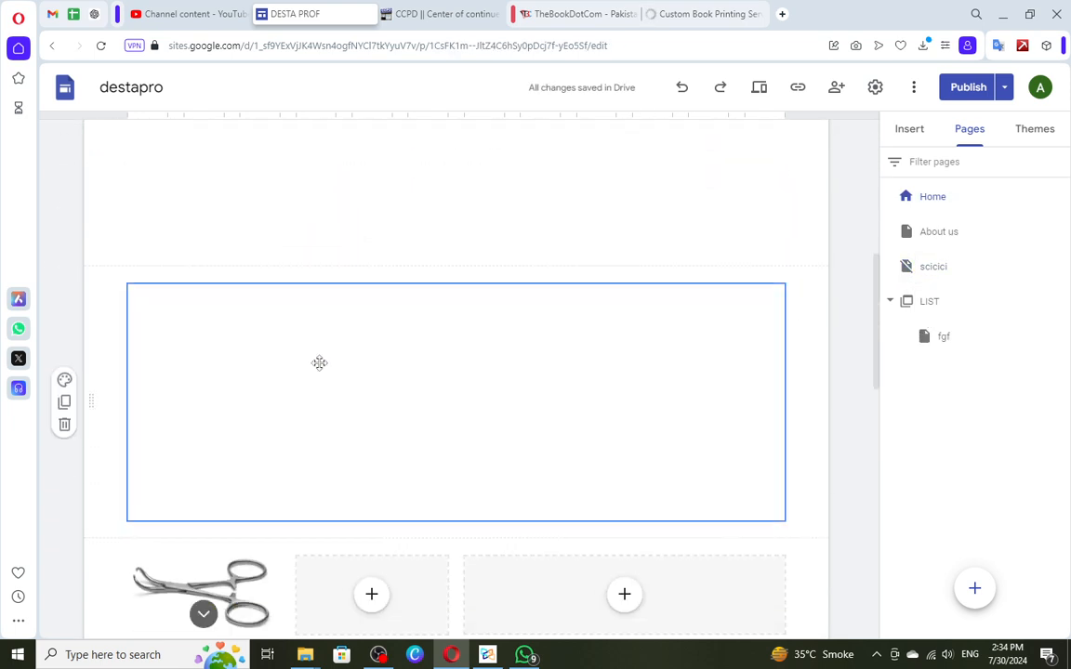
{"action": "scroll", "coordinate": [210, 430], "scroll_direction": "down", "scroll_amount": 3}
{"action": "left_click", "coordinate": [203, 395]}
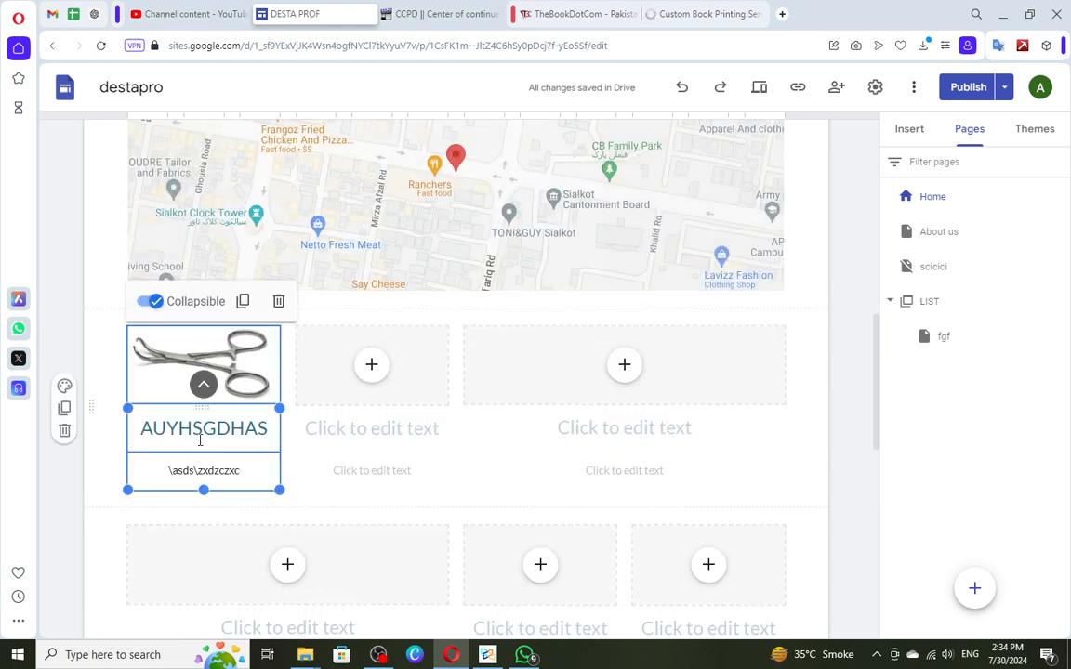
{"action": "left_click", "coordinate": [193, 429]}
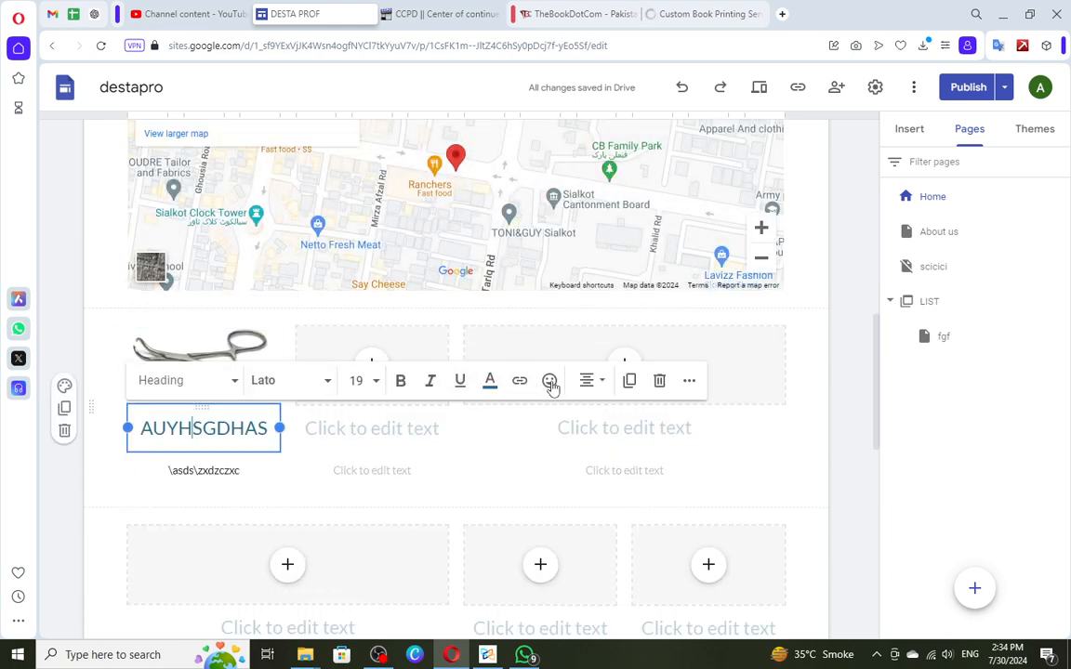
{"action": "left_click", "coordinate": [520, 380]}
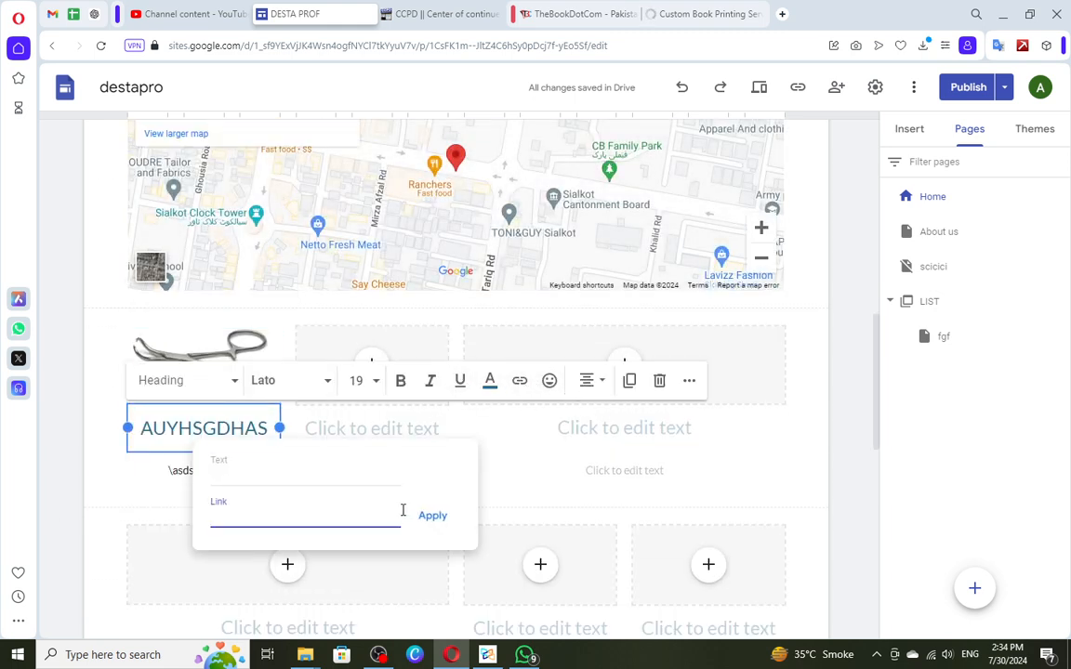
{"action": "left_click", "coordinate": [380, 517]}
{"action": "type", "text": "s"}
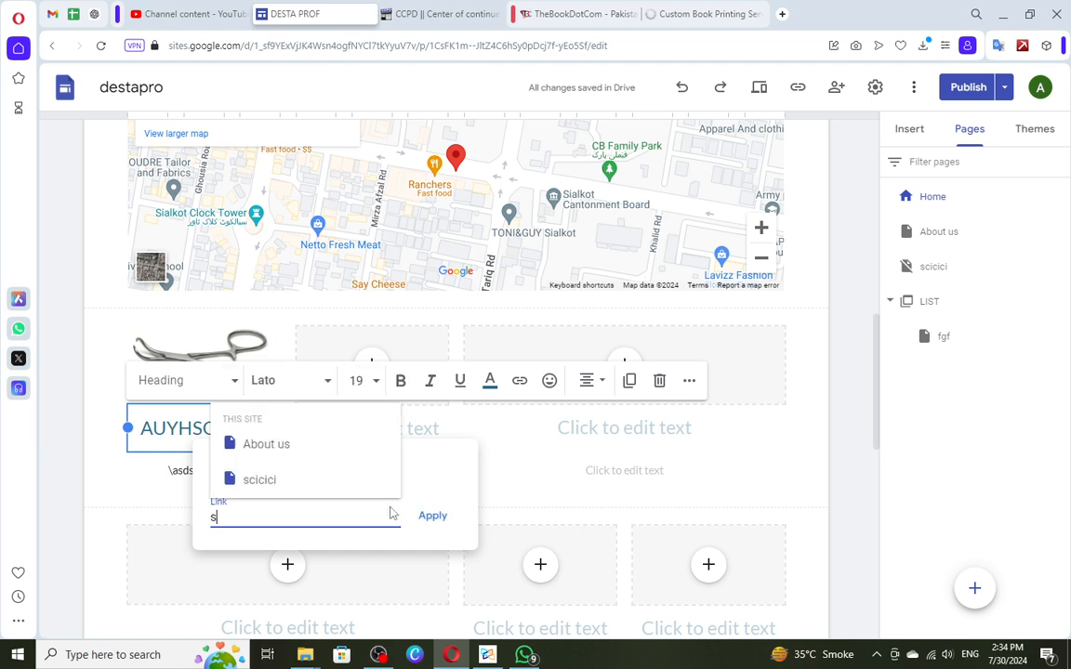
{"action": "left_click", "coordinate": [288, 484]}
{"action": "left_click", "coordinate": [433, 517]}
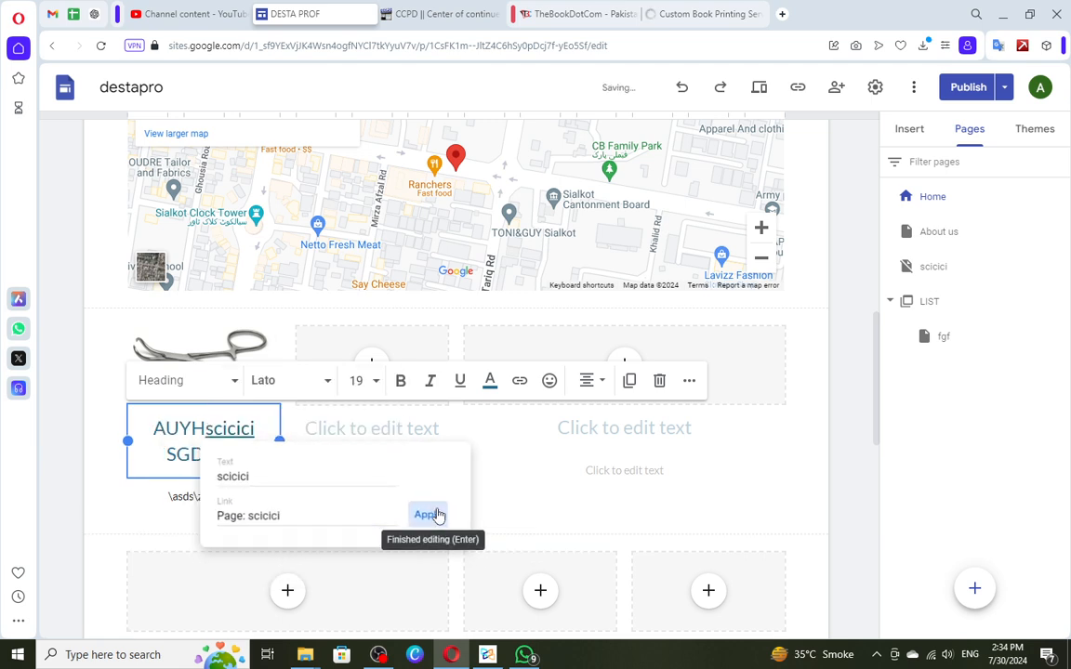
Step: Edit the scicici link in the forceps heading so its displayed text is asdad, keeping the same target page
{"action": "left_click", "coordinate": [229, 435]}
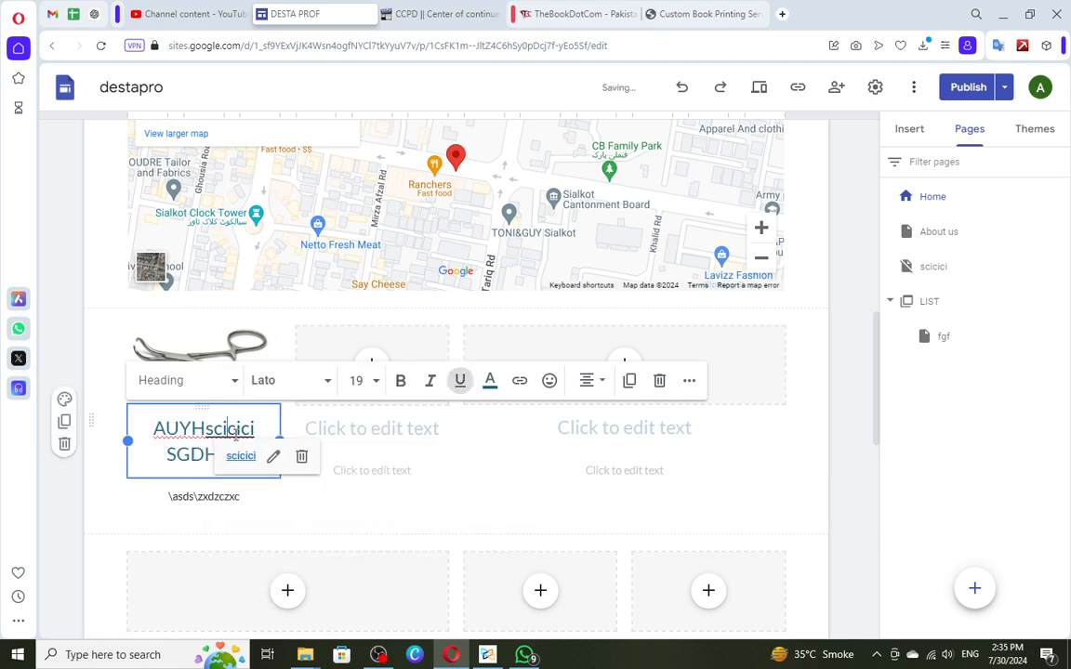
{"action": "left_click", "coordinate": [271, 457]}
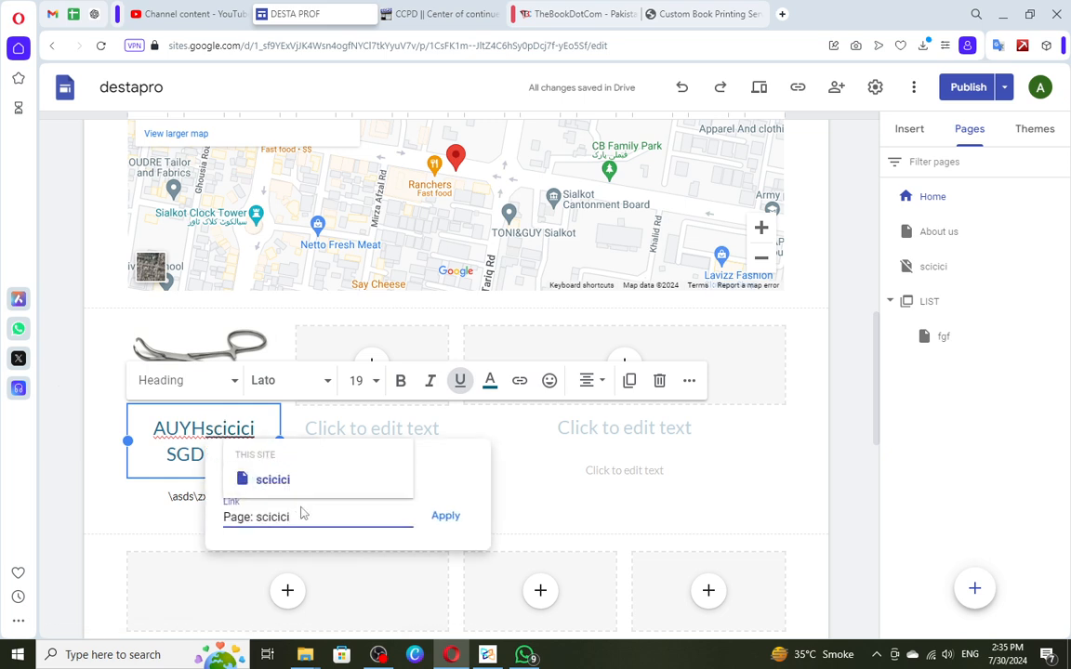
{"action": "left_click", "coordinate": [429, 496]}
{"action": "left_click_drag", "start_coordinate": [263, 477], "coordinate": [171, 464]}
{"action": "type", "text": "asdad"}
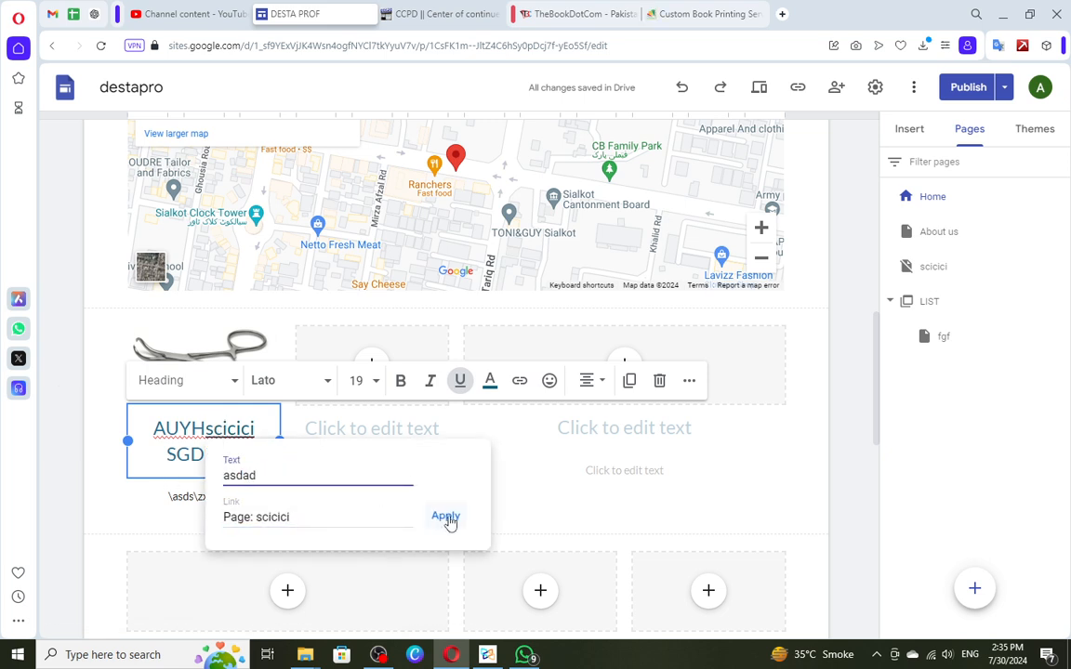
{"action": "left_click", "coordinate": [446, 516]}
Step: Delete the letters AUYH and SGDHAS around the asdad link in the forceps heading and remove the link's underline
{"action": "left_click_drag", "start_coordinate": [200, 429], "coordinate": [160, 429]}
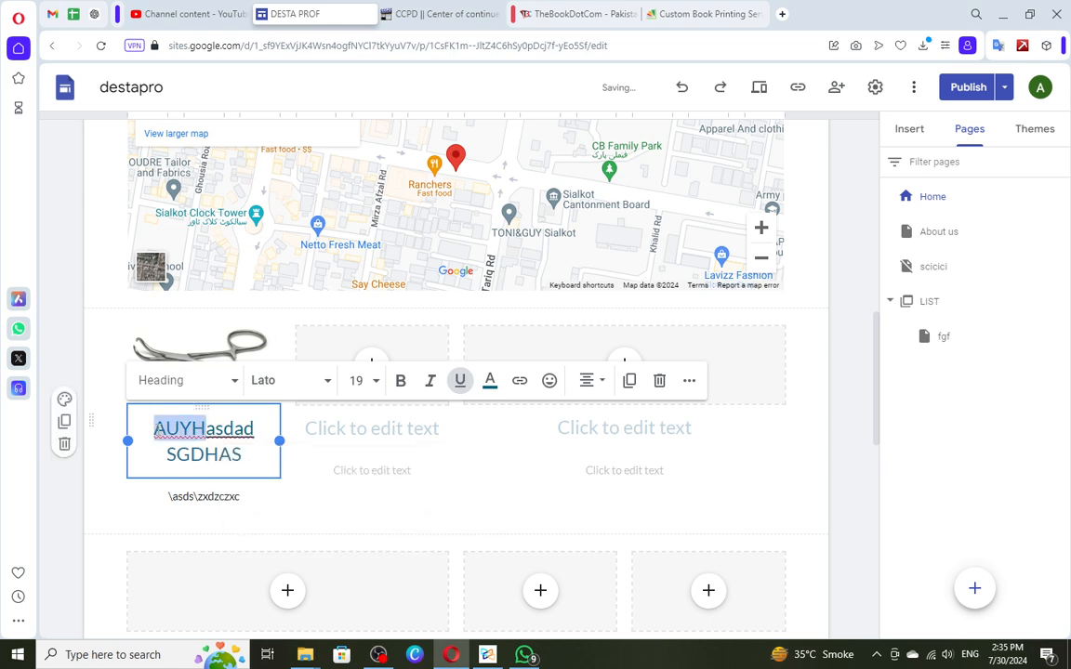
{"action": "key", "text": "BackSpace"}
{"action": "double_click", "coordinate": [232, 429]}
{"action": "key", "text": "BackSpace"}
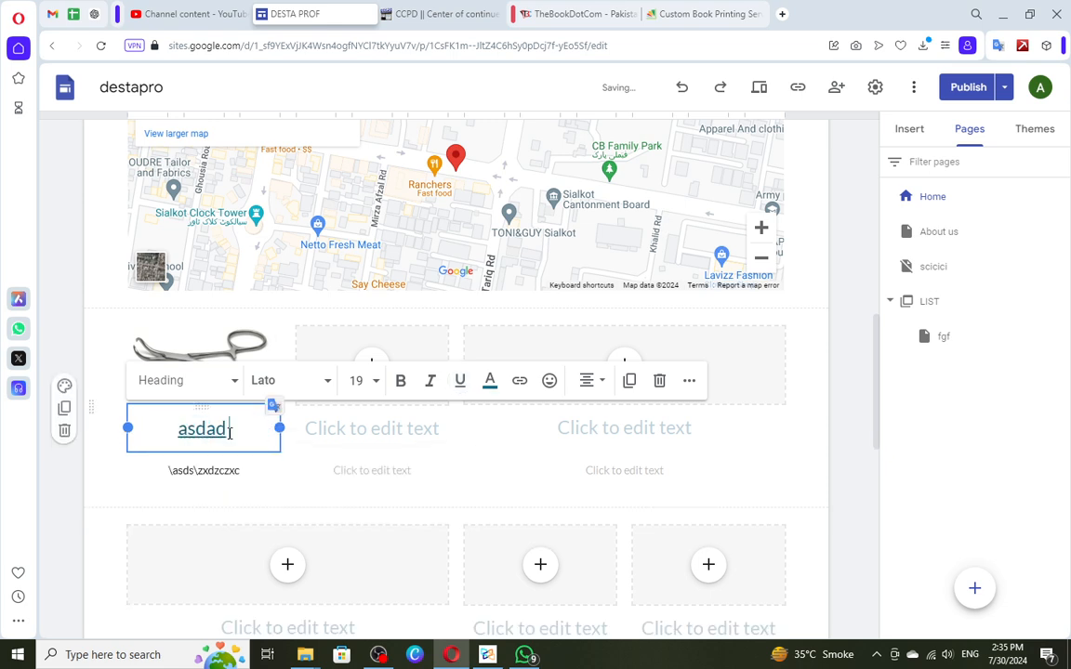
{"action": "double_click", "coordinate": [199, 434]}
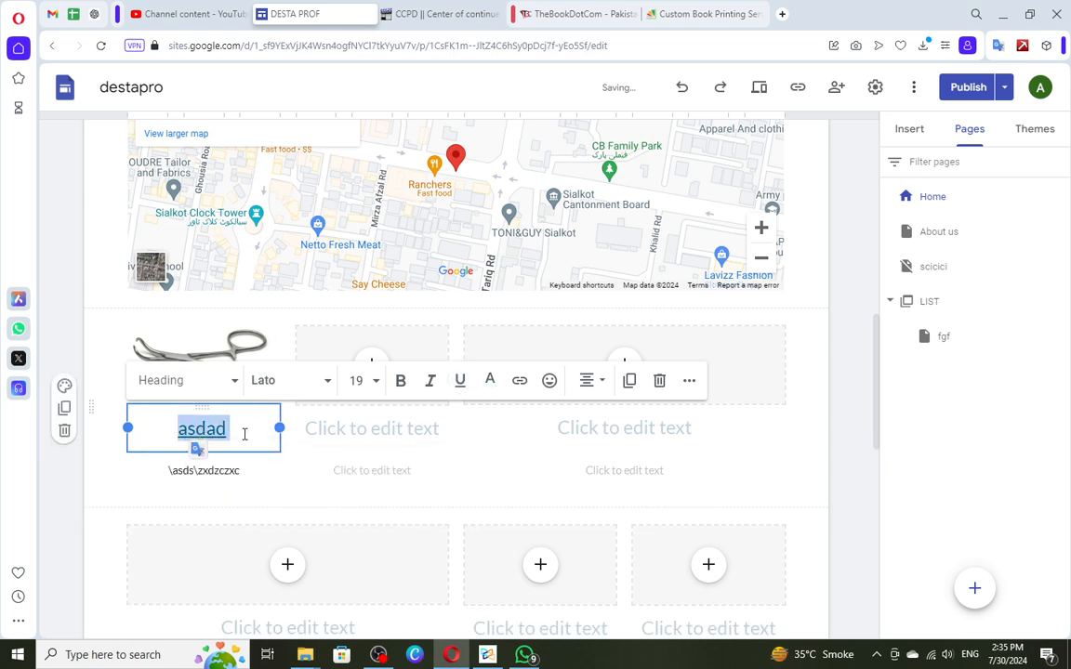
{"action": "left_click", "coordinate": [456, 385]}
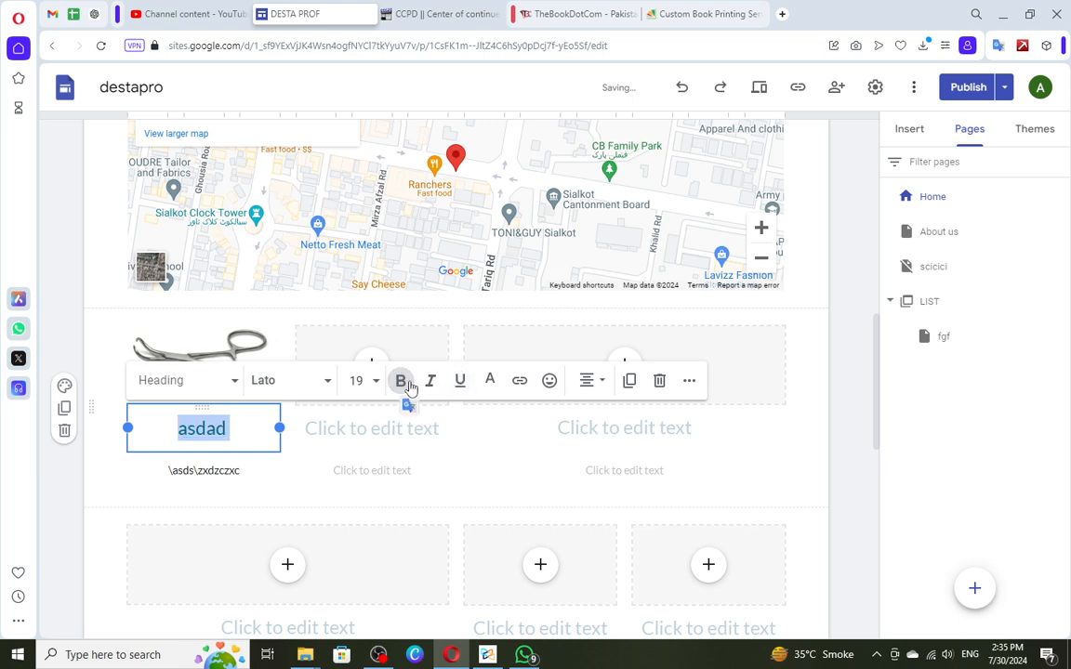
Step: Finish editing the forceps heading, publish the reviewed site changes, and open the published site
{"action": "left_click", "coordinate": [243, 428]}
{"action": "left_click", "coordinate": [207, 433]}
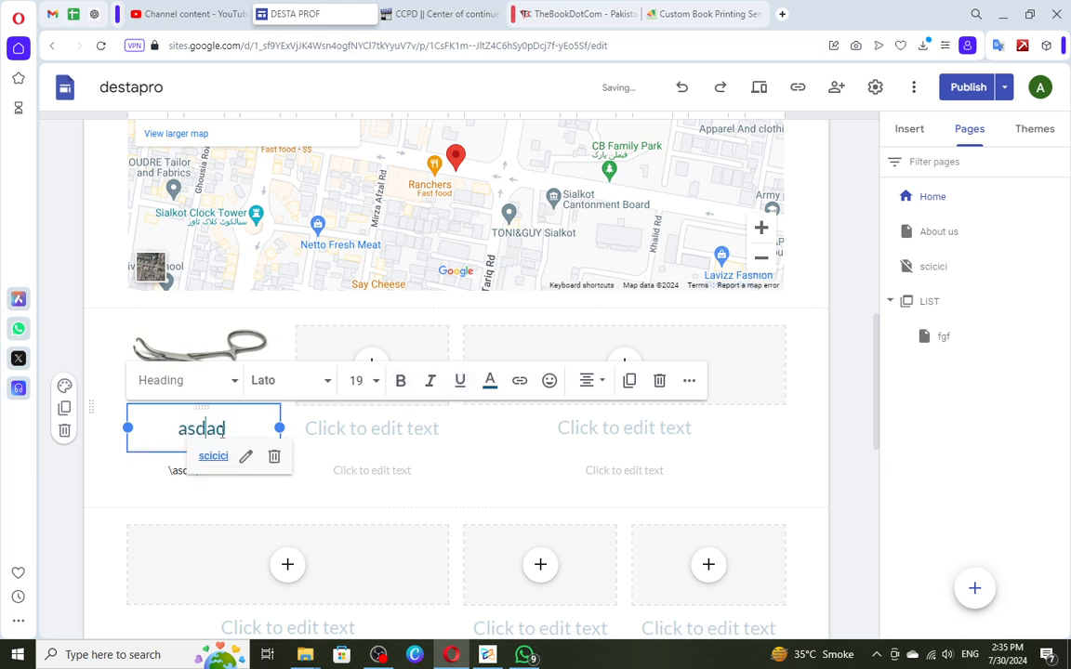
{"action": "left_click", "coordinate": [261, 437]}
{"action": "left_click", "coordinate": [910, 483]}
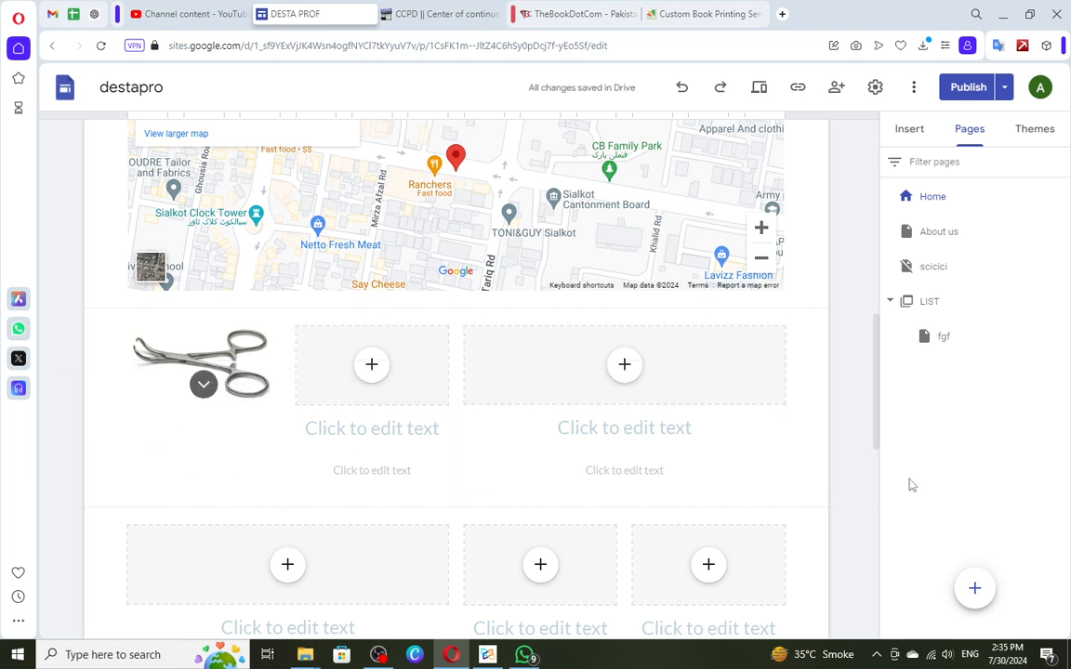
{"action": "left_click", "coordinate": [950, 93]}
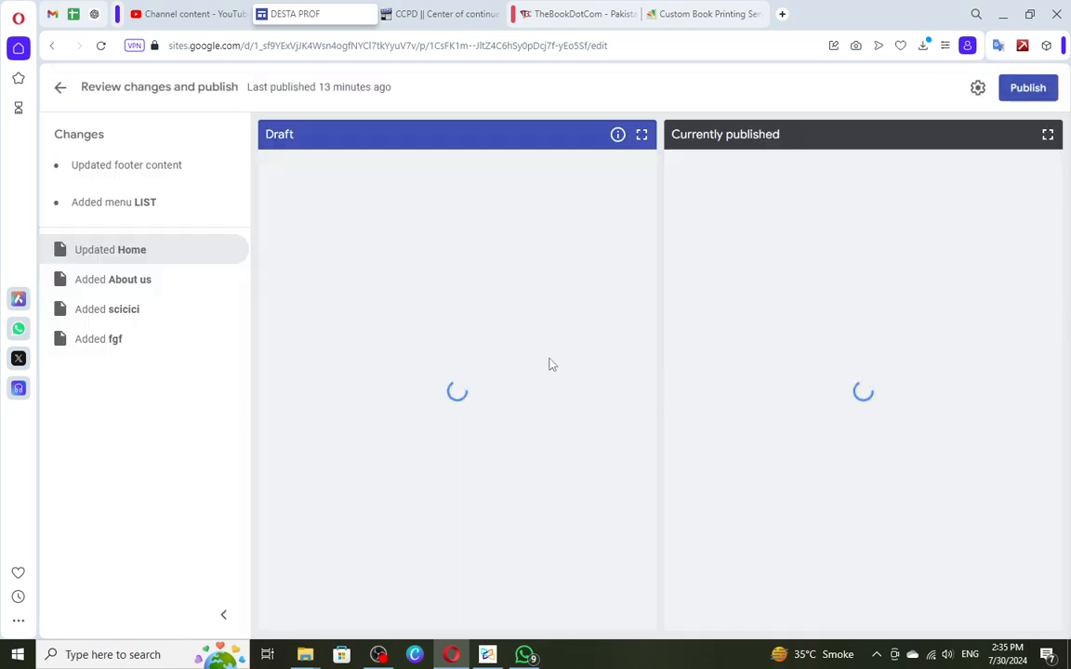
{"action": "left_click", "coordinate": [1020, 90]}
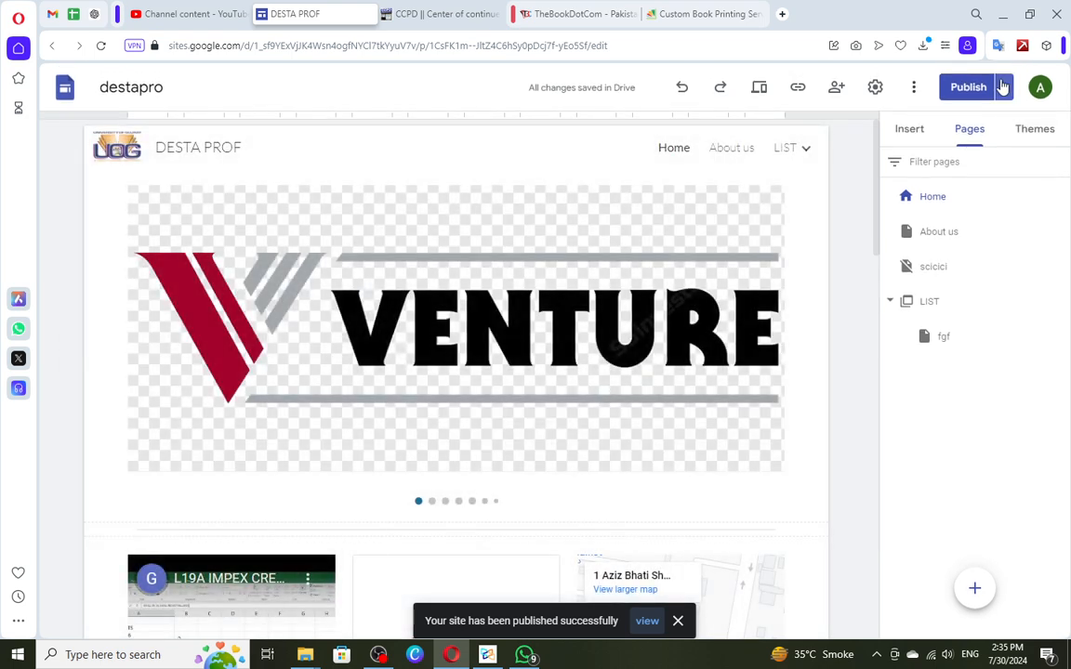
{"action": "left_click", "coordinate": [1004, 87]}
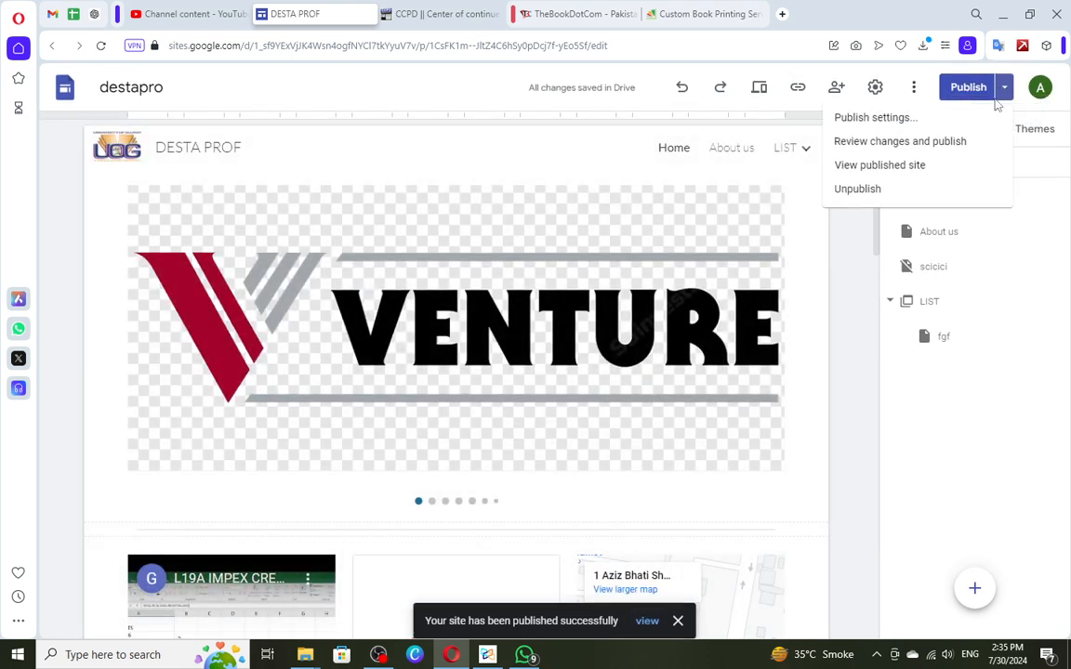
{"action": "left_click", "coordinate": [909, 169]}
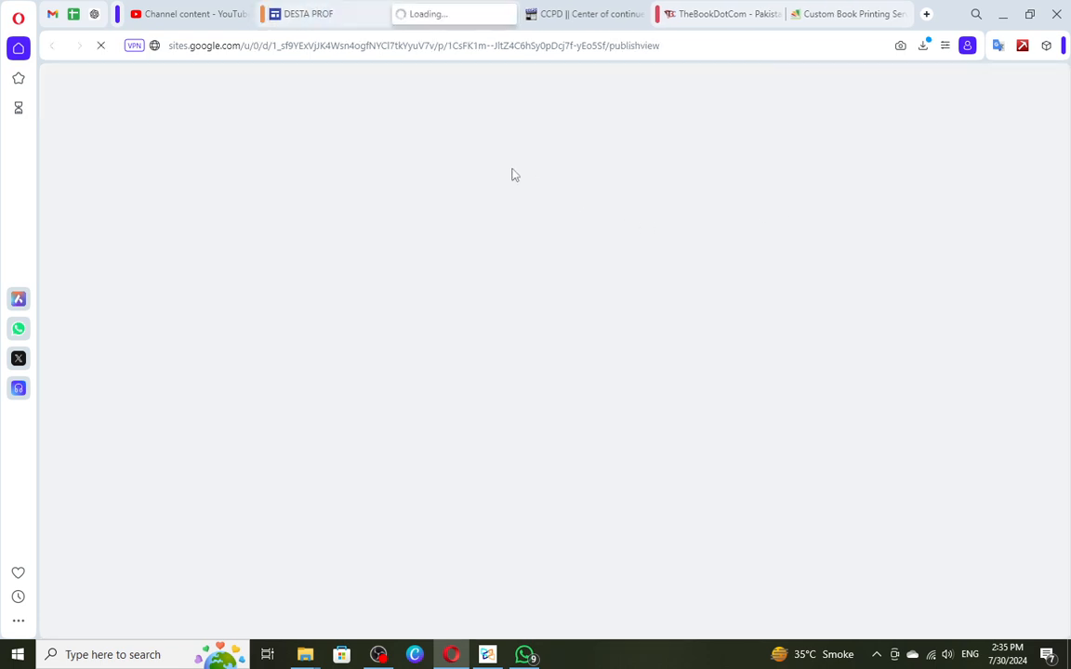
{"action": "left_click", "coordinate": [686, 11]}
{"action": "left_click", "coordinate": [848, 11]}
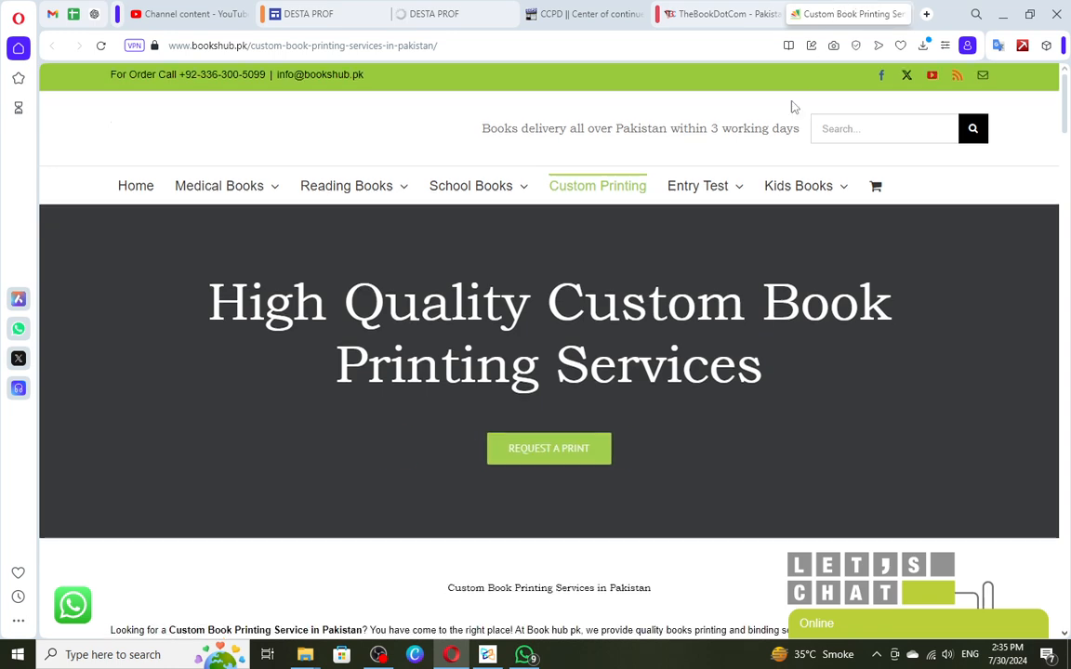
{"action": "scroll", "coordinate": [746, 220], "scroll_direction": "down", "scroll_amount": 15}
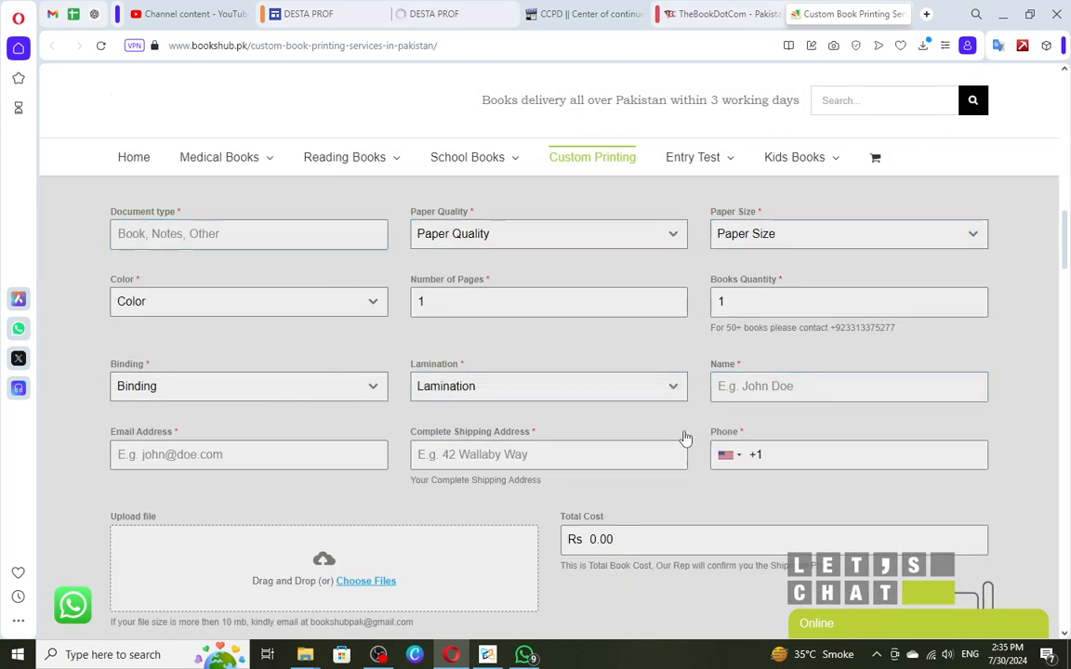
{"action": "left_click", "coordinate": [567, 13]}
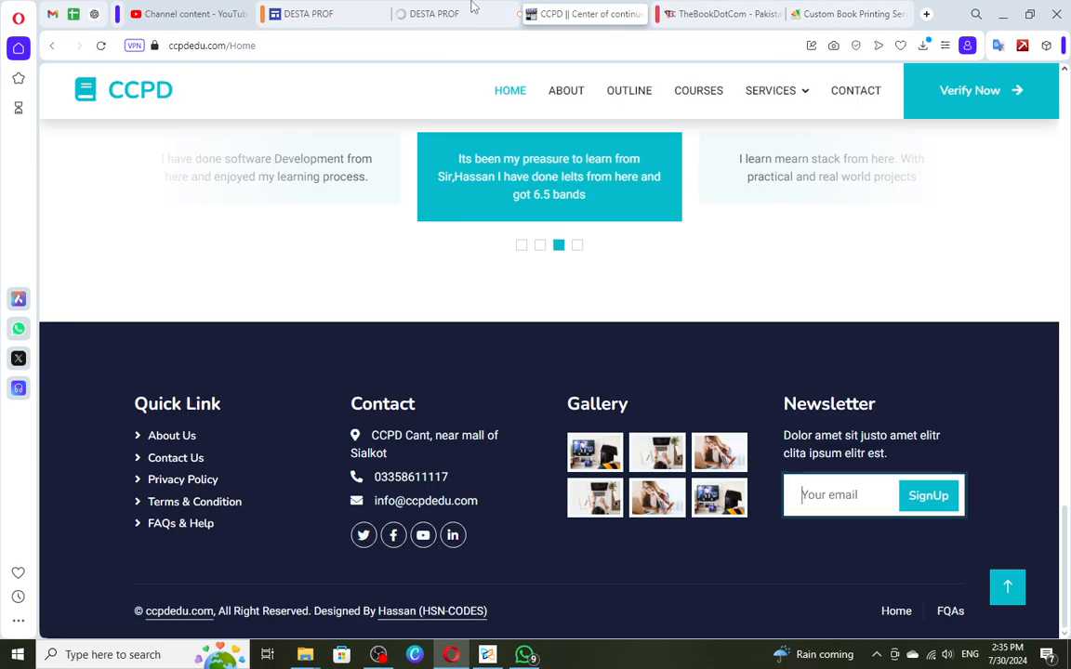
Step: On the published DESTA PROF home page, advance the image carousel three slides
{"action": "left_click", "coordinate": [472, 8]}
{"action": "scroll", "coordinate": [482, 164], "scroll_direction": "down", "scroll_amount": 3}
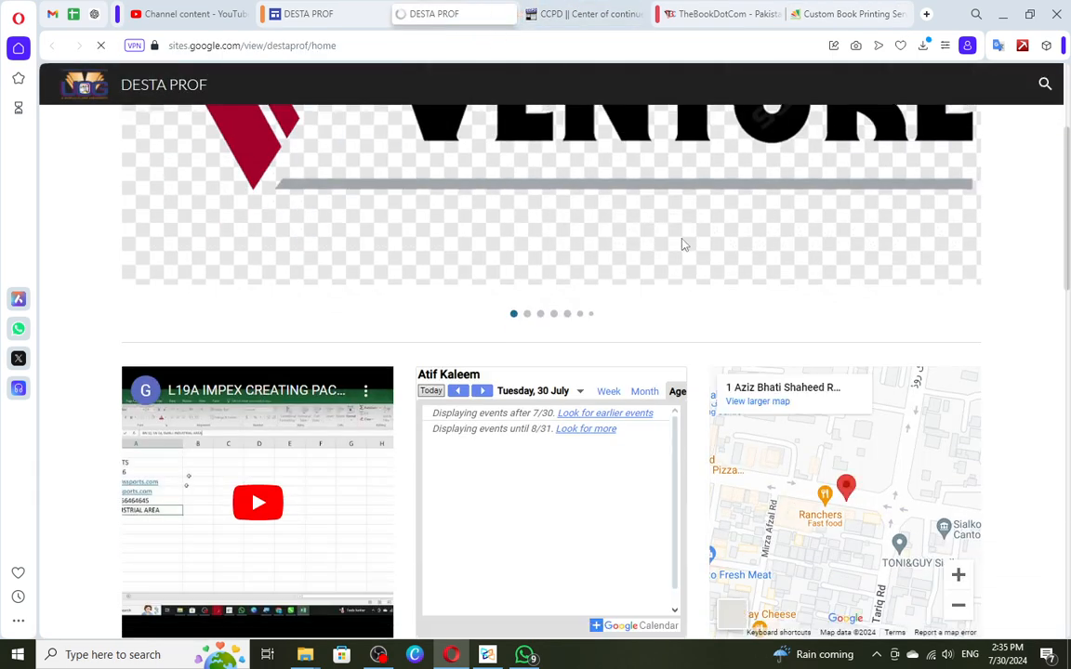
{"action": "scroll", "coordinate": [658, 261], "scroll_direction": "up", "scroll_amount": 3}
{"action": "left_click", "coordinate": [967, 314]}
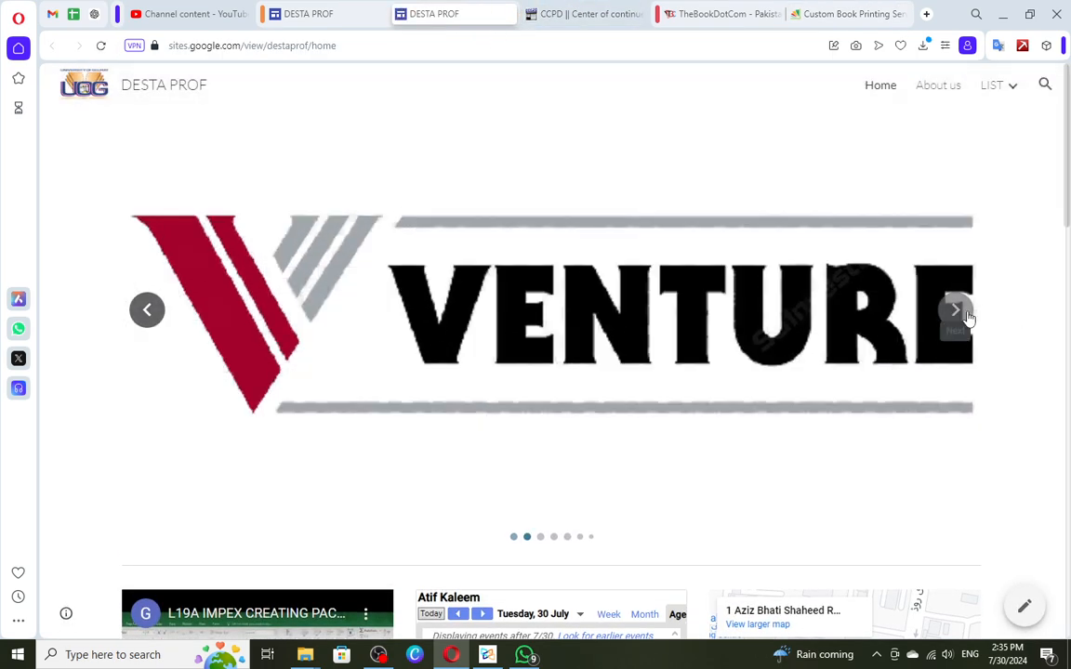
{"action": "left_click", "coordinate": [963, 312]}
{"action": "left_click", "coordinate": [963, 312]}
Step: Expand the forceps group on the published home page and follow the asdad link to the scicici page
{"action": "left_click", "coordinate": [999, 86]}
{"action": "scroll", "coordinate": [693, 174], "scroll_direction": "down", "scroll_amount": 4}
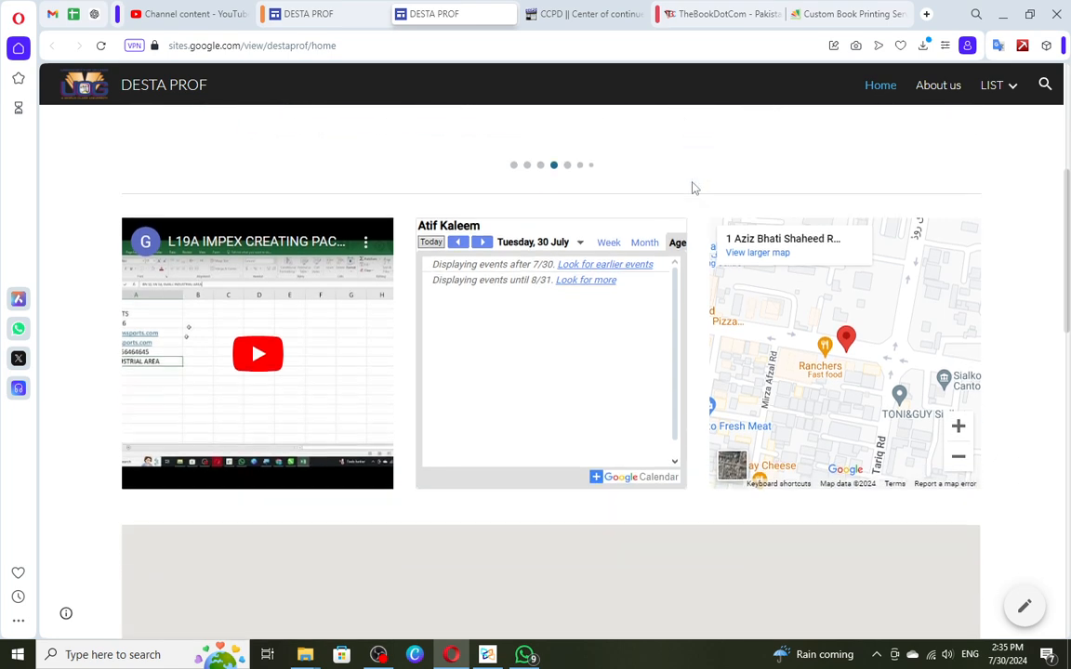
{"action": "scroll", "coordinate": [653, 200], "scroll_direction": "down", "scroll_amount": 3}
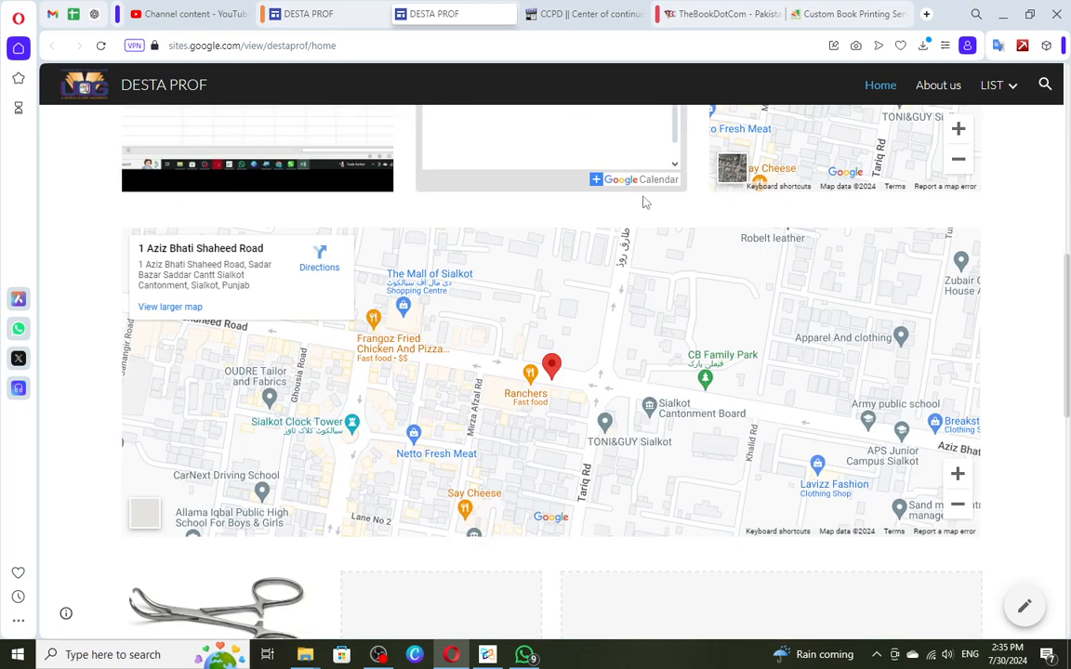
{"action": "scroll", "coordinate": [646, 202], "scroll_direction": "down", "scroll_amount": 4}
{"action": "left_click", "coordinate": [220, 281]}
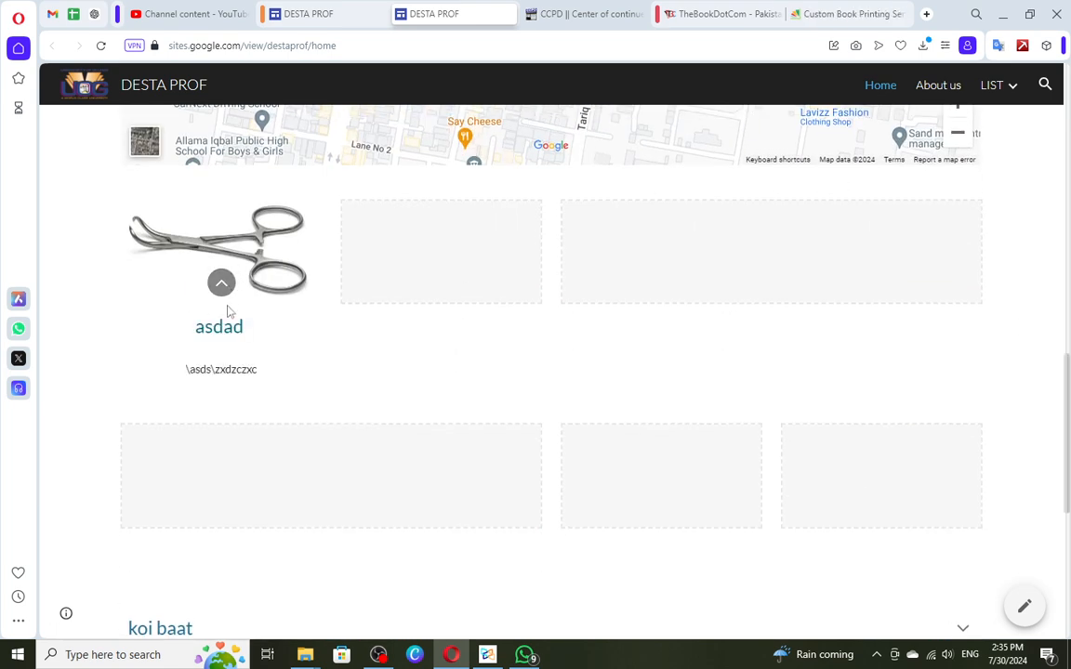
{"action": "left_click", "coordinate": [227, 330]}
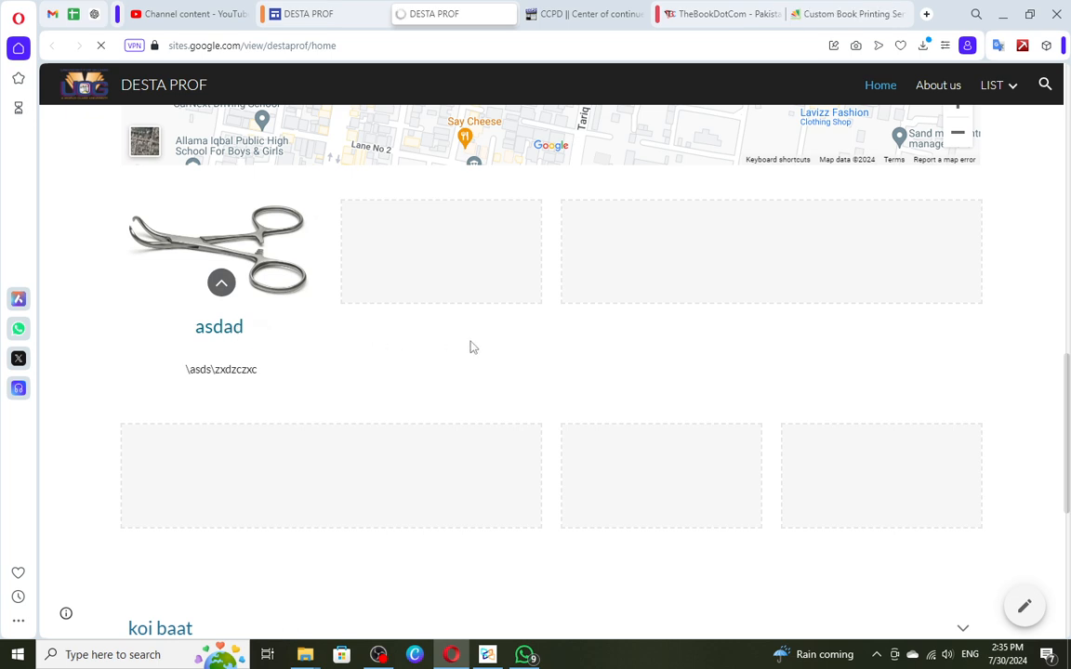
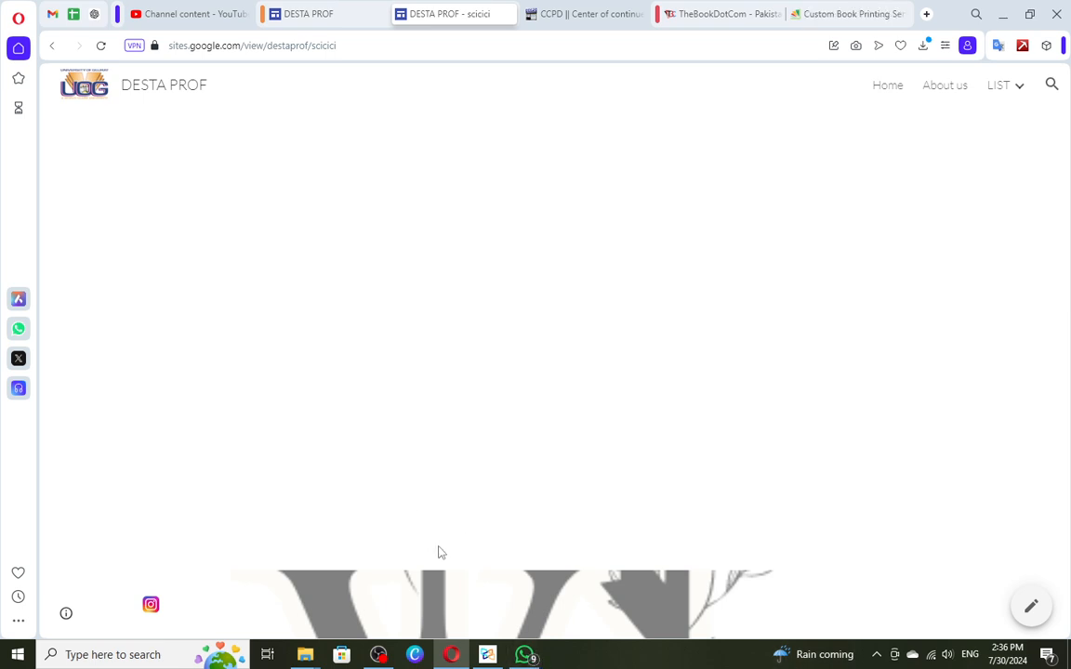
Step: Switch to WhatsApp, open the shared inventory-for-2-go site from the DGM 200 group chat, and look through its home page
{"action": "left_click", "coordinate": [526, 657]}
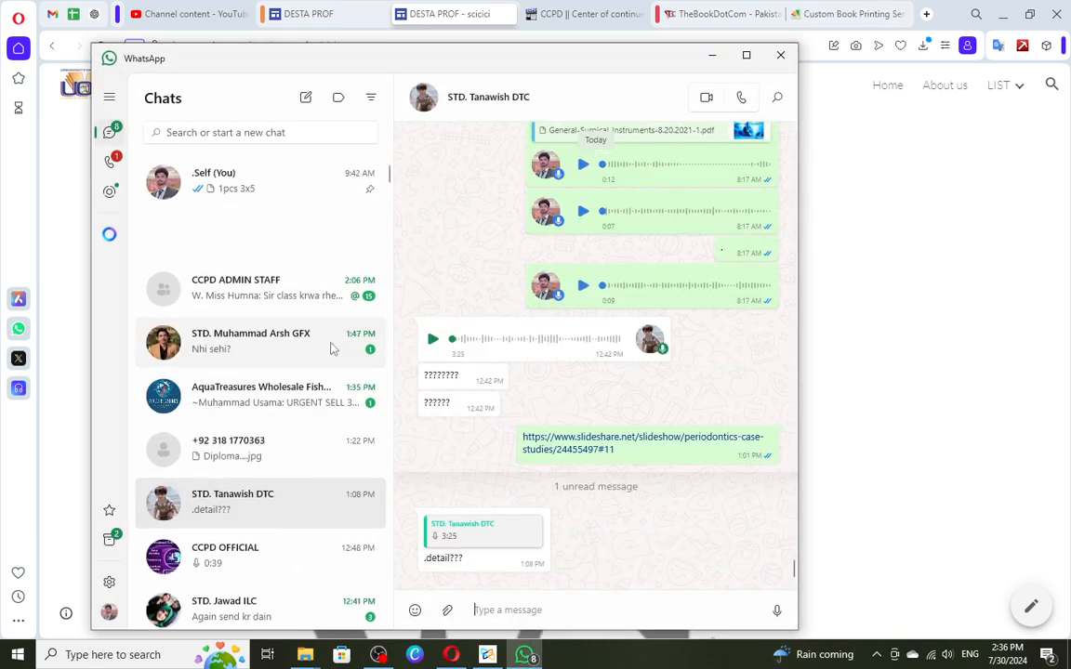
{"action": "scroll", "coordinate": [292, 306], "scroll_direction": "down", "scroll_amount": 3}
{"action": "scroll", "coordinate": [292, 306], "scroll_direction": "down", "scroll_amount": 3}
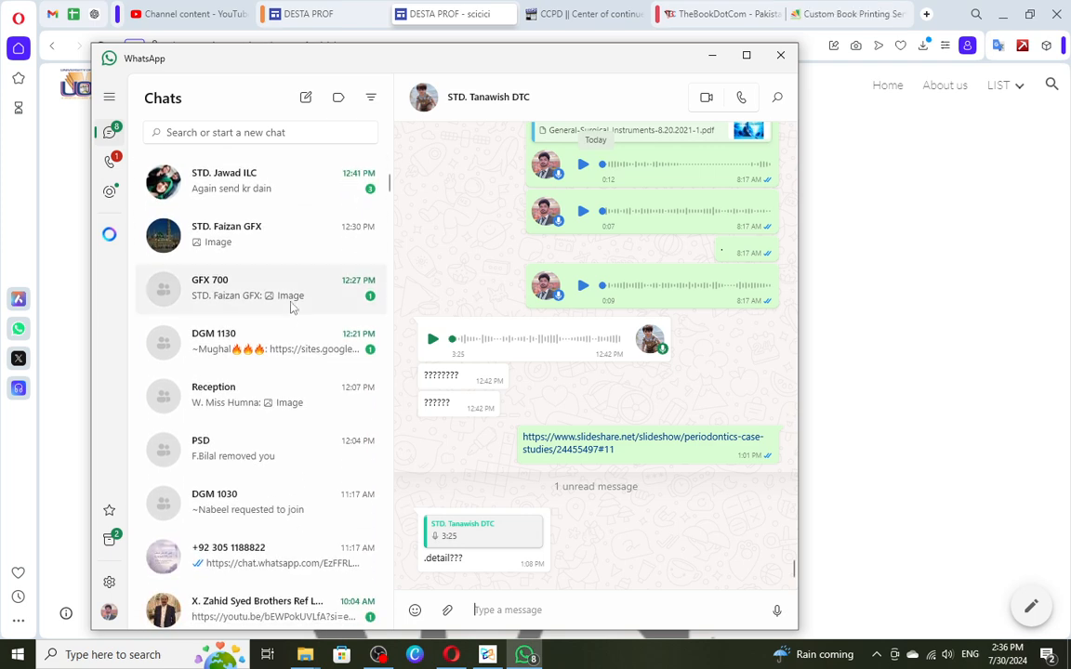
{"action": "scroll", "coordinate": [299, 330], "scroll_direction": "down", "scroll_amount": 2}
{"action": "scroll", "coordinate": [315, 359], "scroll_direction": "down", "scroll_amount": 5}
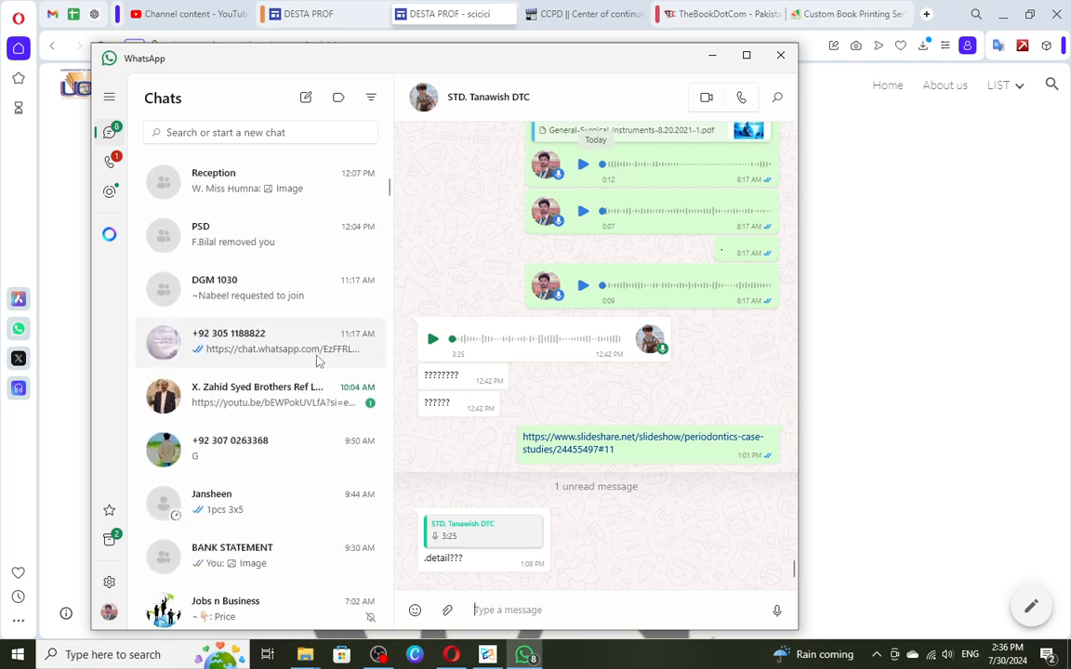
{"action": "left_click", "coordinate": [286, 542]}
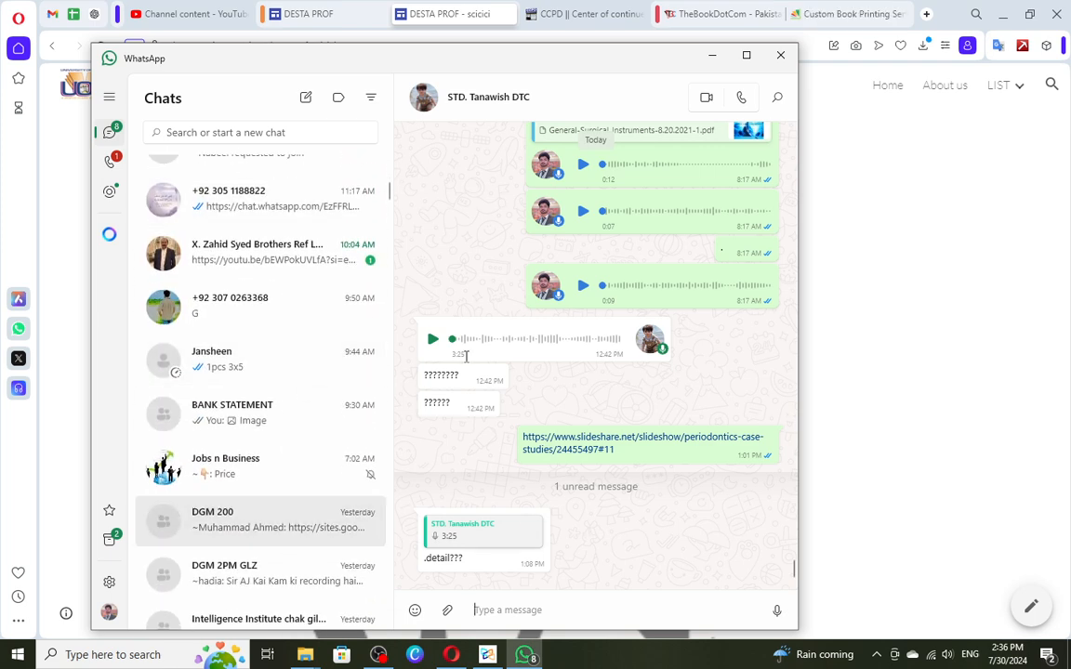
{"action": "scroll", "coordinate": [459, 322], "scroll_direction": "up", "scroll_amount": 5}
{"action": "scroll", "coordinate": [509, 357], "scroll_direction": "down", "scroll_amount": 2}
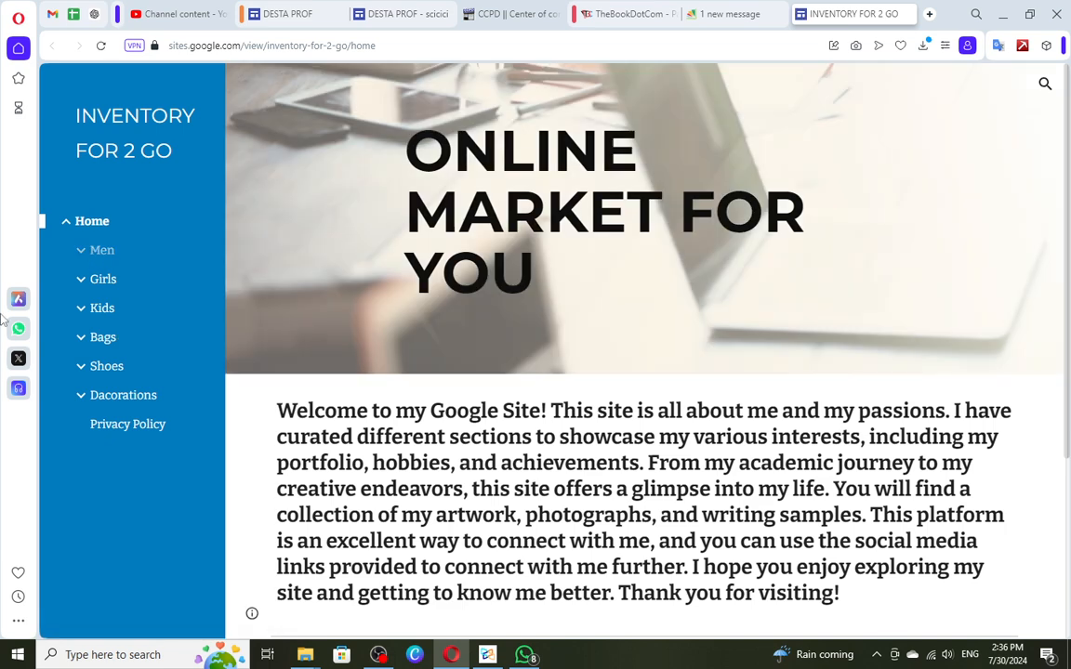
{"action": "scroll", "coordinate": [363, 276], "scroll_direction": "down", "scroll_amount": 3}
{"action": "scroll", "coordinate": [363, 276], "scroll_direction": "up", "scroll_amount": 2}
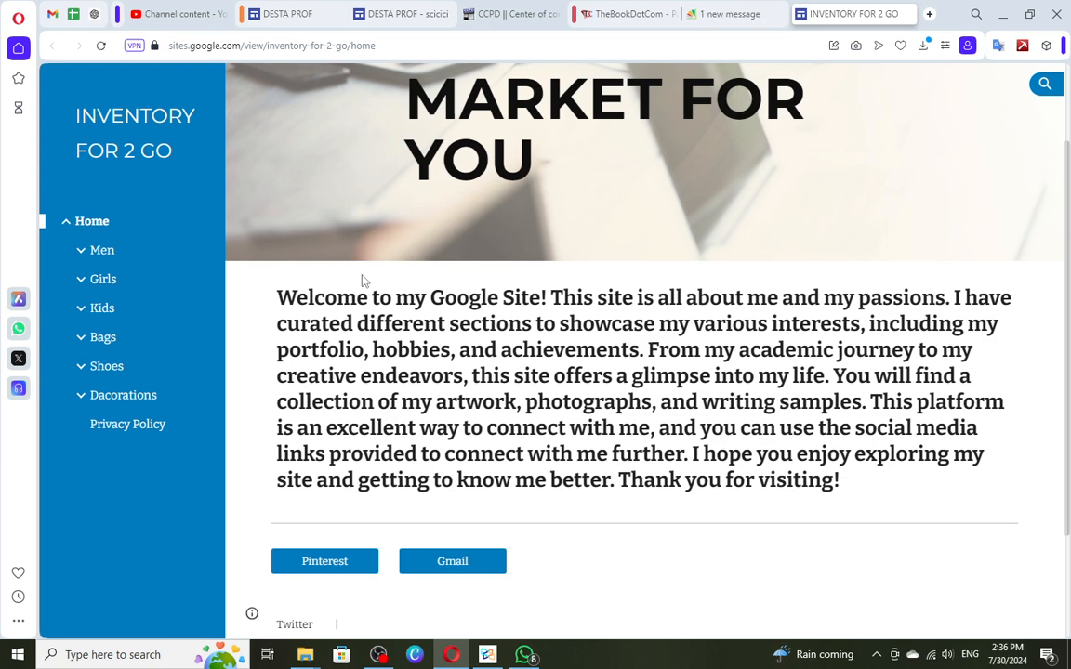
Step: Leave the DESTA PROF editor for the Google Sites start page and look over the published scicici and CCPD pages
{"action": "left_click", "coordinate": [288, 13]}
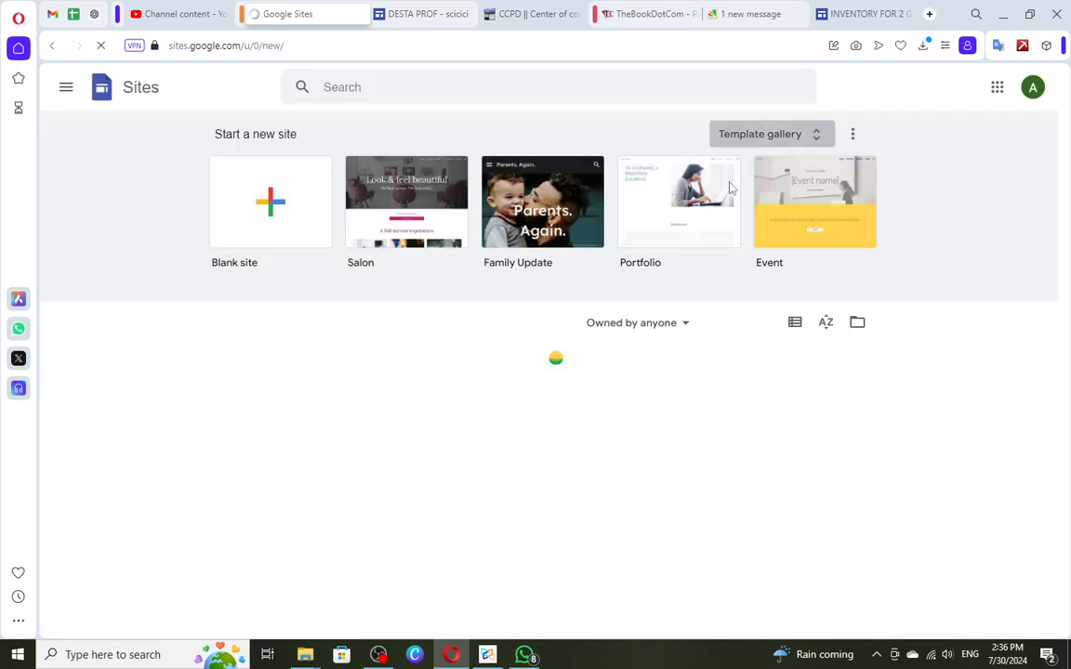
{"action": "left_click", "coordinate": [419, 13]}
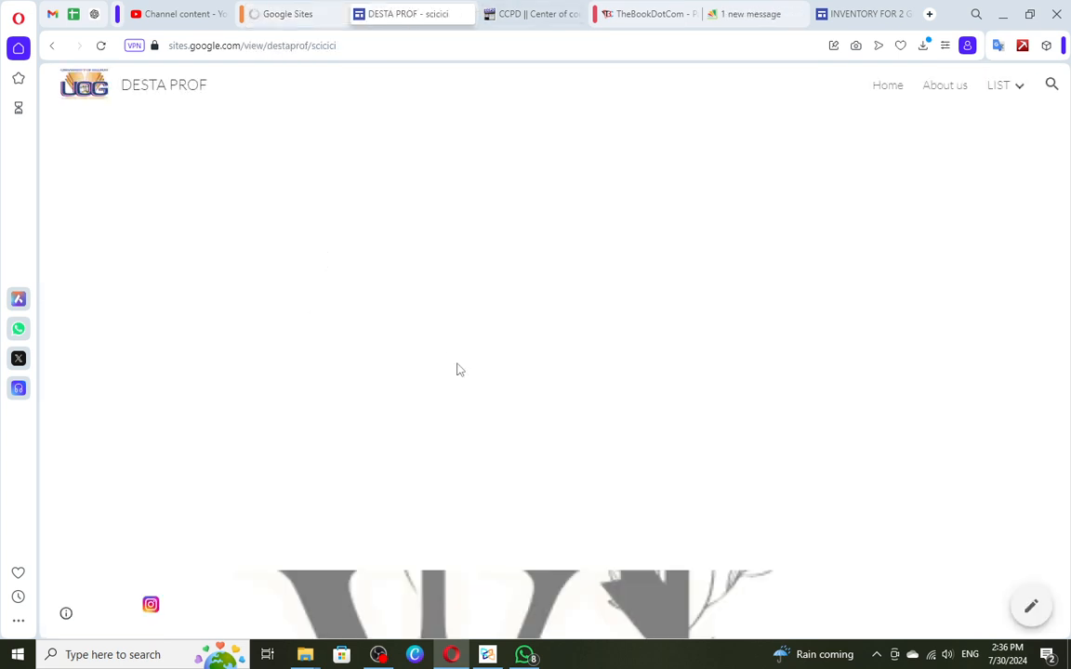
{"action": "left_click_drag", "start_coordinate": [316, 91], "coordinate": [91, 212]}
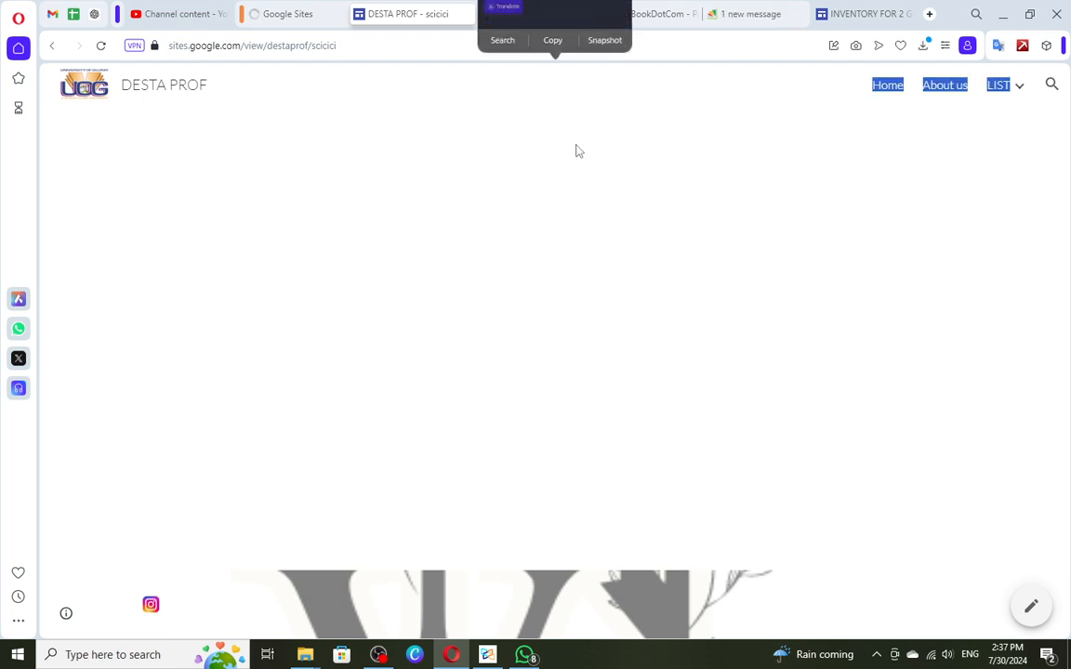
{"action": "left_click", "coordinate": [520, 14]}
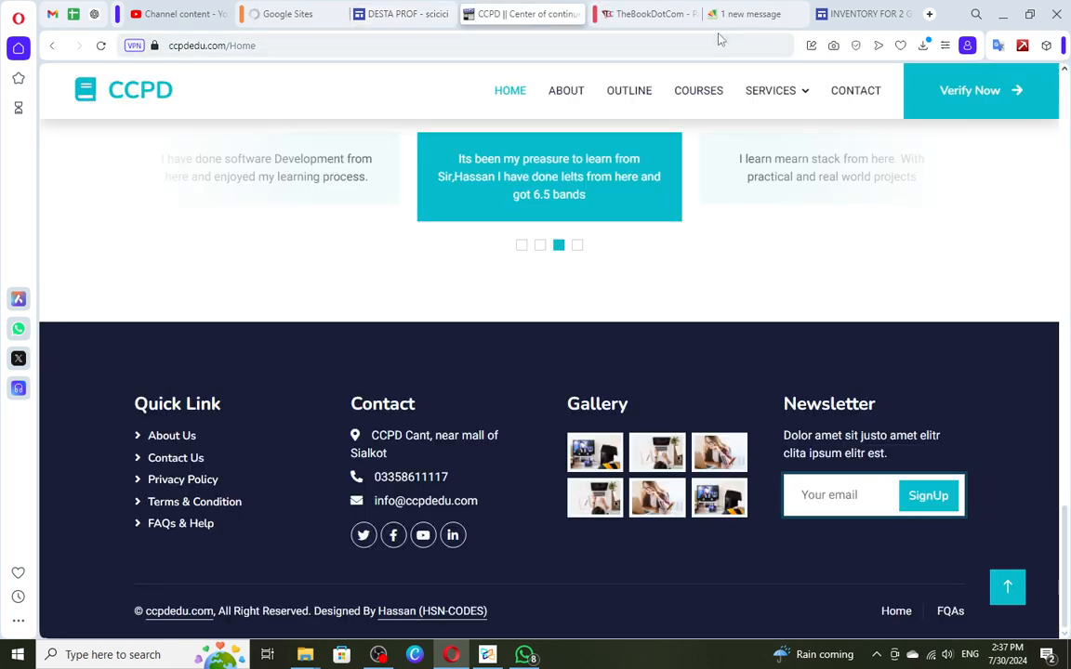
Step: Look through the INVENTORY FOR 2 GO site's home, Kids and Shoes pages
{"action": "left_click", "coordinate": [851, 11]}
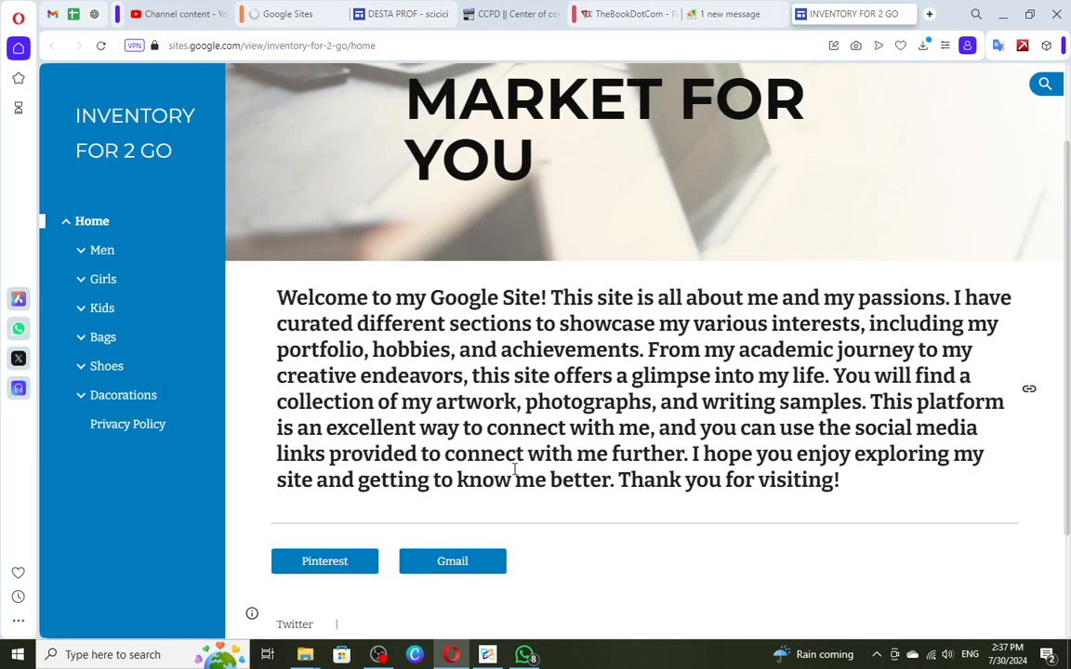
{"action": "scroll", "coordinate": [514, 469], "scroll_direction": "up", "scroll_amount": 1}
{"action": "scroll", "coordinate": [519, 486], "scroll_direction": "down", "scroll_amount": 3}
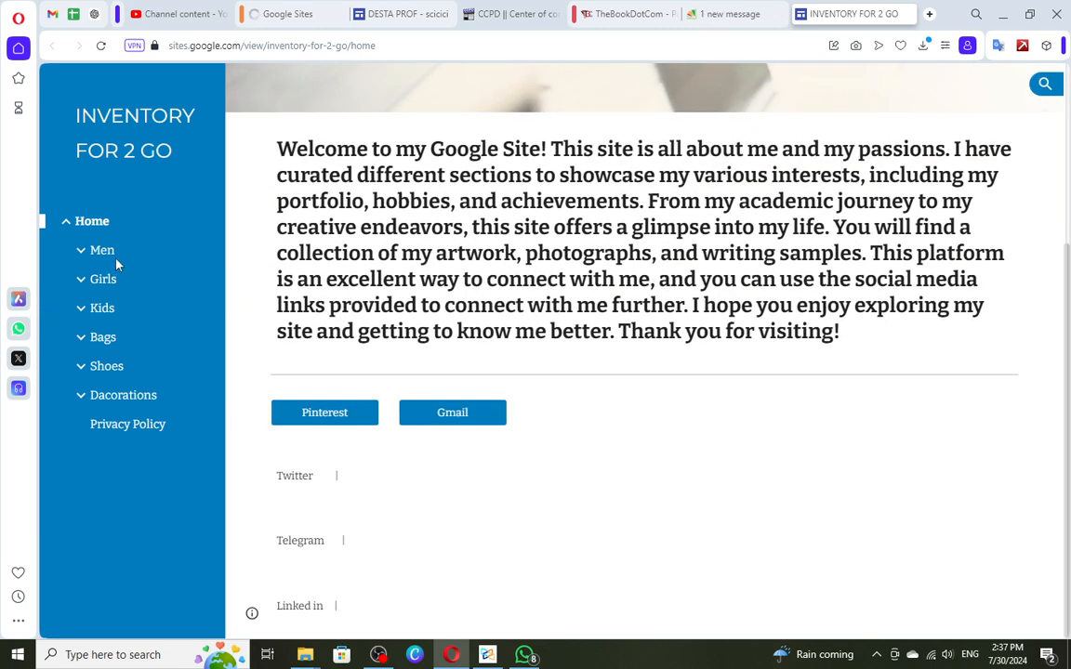
{"action": "left_click", "coordinate": [109, 285]}
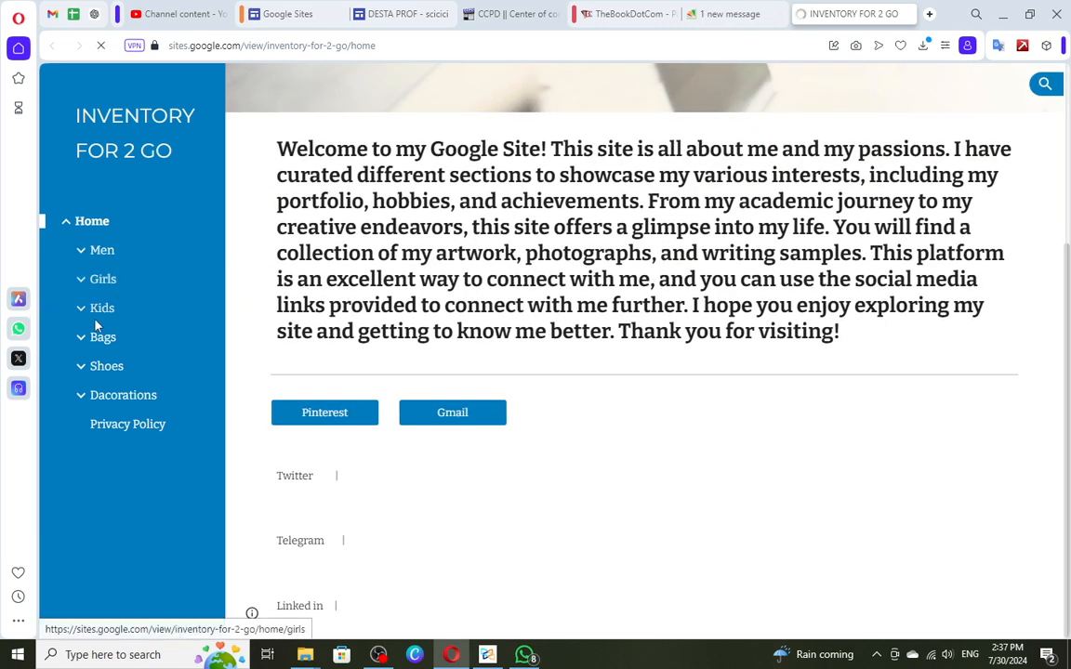
{"action": "left_click", "coordinate": [110, 348]}
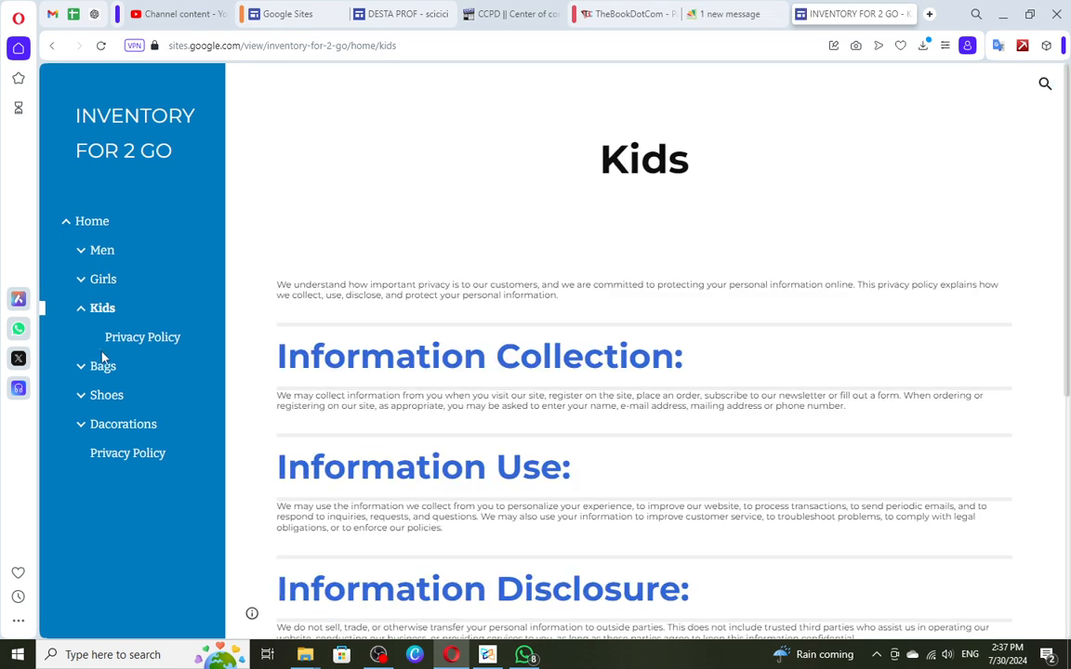
{"action": "scroll", "coordinate": [360, 454], "scroll_direction": "down", "scroll_amount": 3}
{"action": "scroll", "coordinate": [361, 454], "scroll_direction": "down", "scroll_amount": 1}
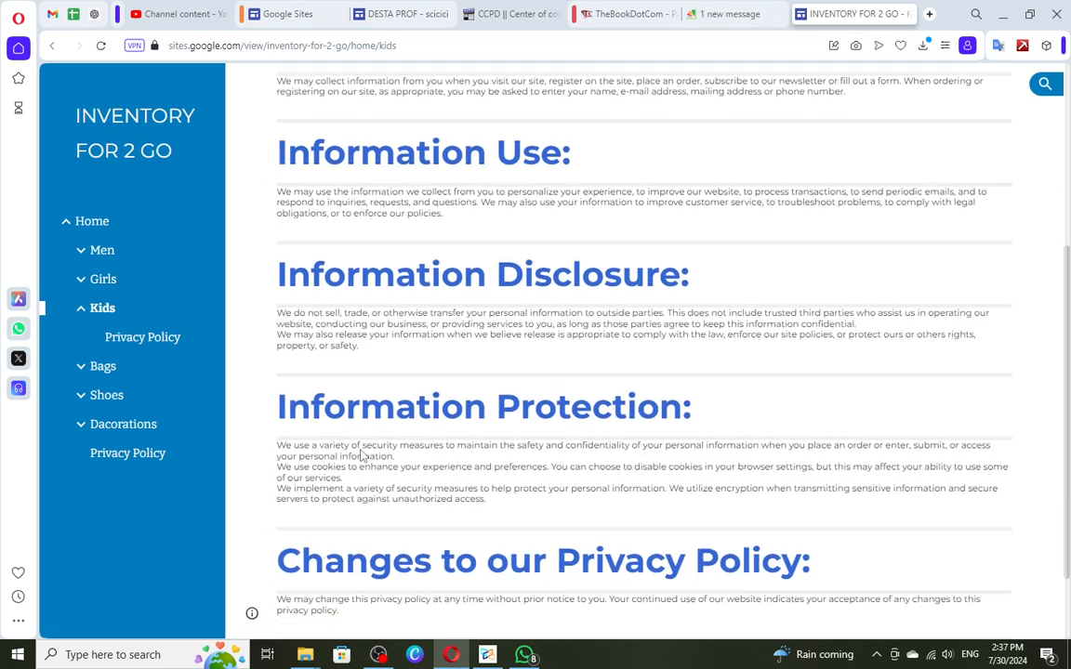
{"action": "left_click", "coordinate": [112, 395]}
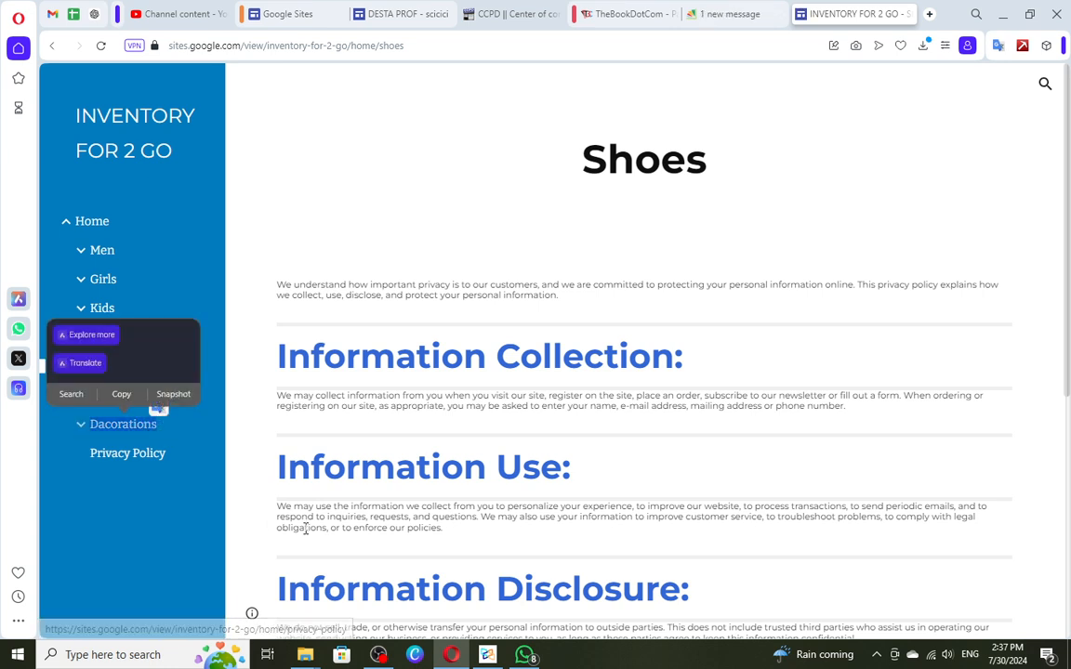
{"action": "left_click", "coordinate": [196, 513]}
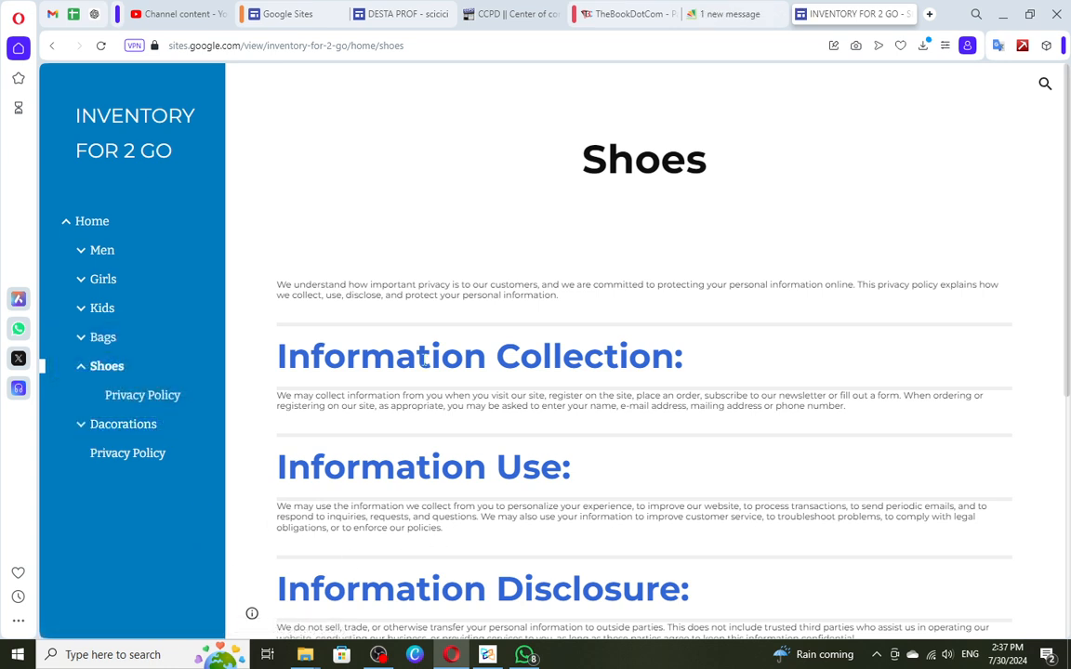
Step: Close the inventory site, switch to WhatsApp, and open the shared elitestrike site from the DGM 200 group chat
{"action": "left_click", "coordinate": [910, 15]}
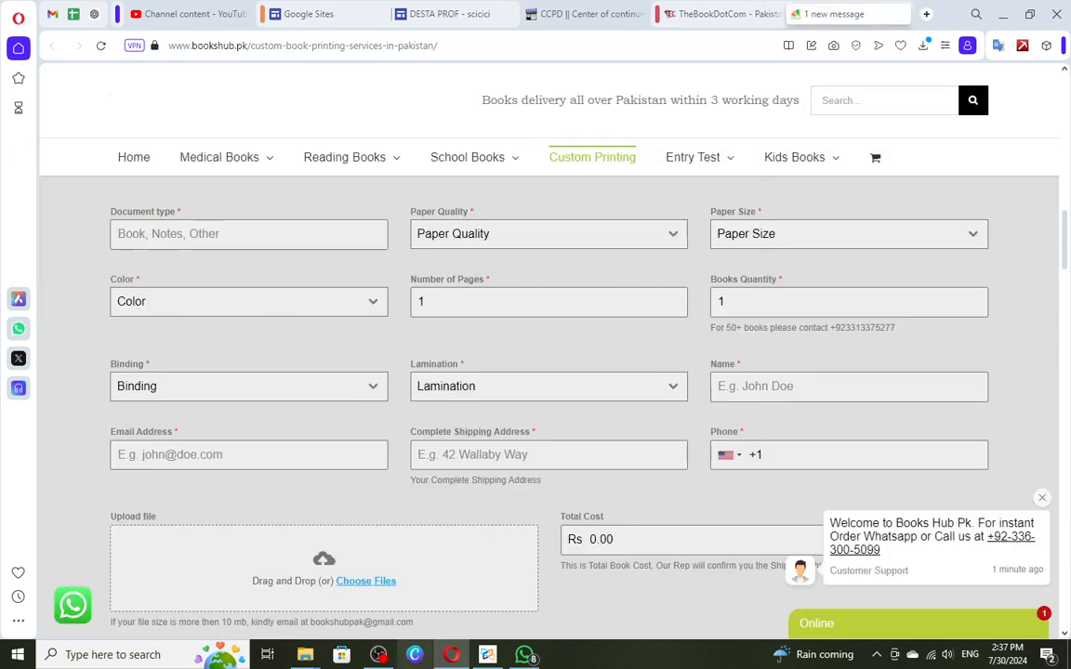
{"action": "left_click", "coordinate": [526, 655]}
{"action": "scroll", "coordinate": [558, 457], "scroll_direction": "down", "scroll_amount": 1}
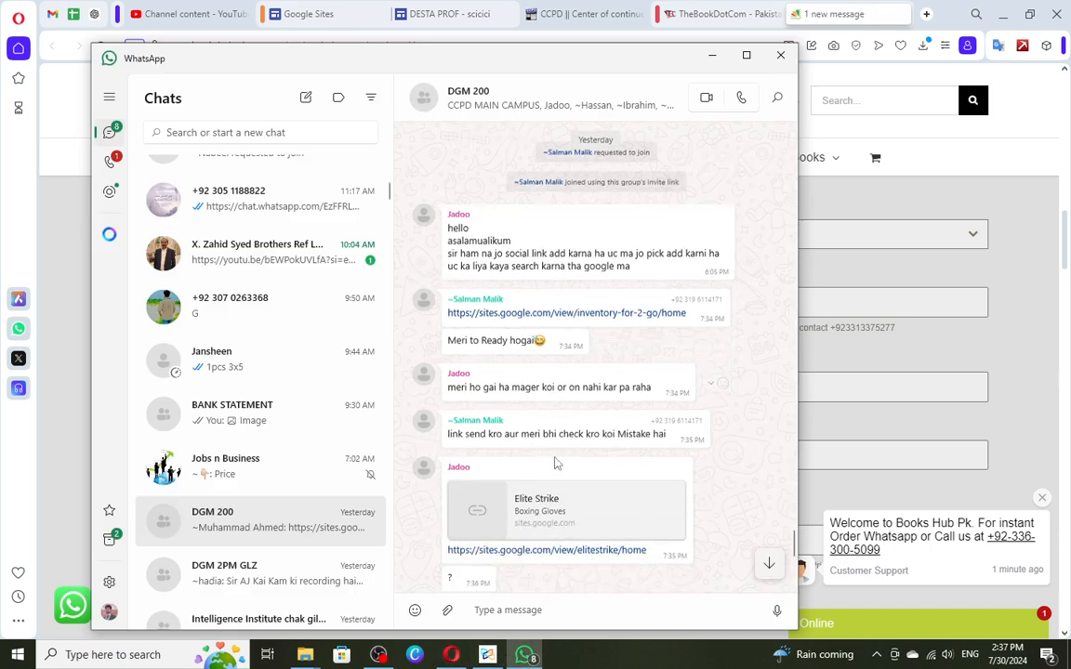
{"action": "scroll", "coordinate": [632, 446], "scroll_direction": "down", "scroll_amount": 3}
{"action": "left_click", "coordinate": [541, 406]}
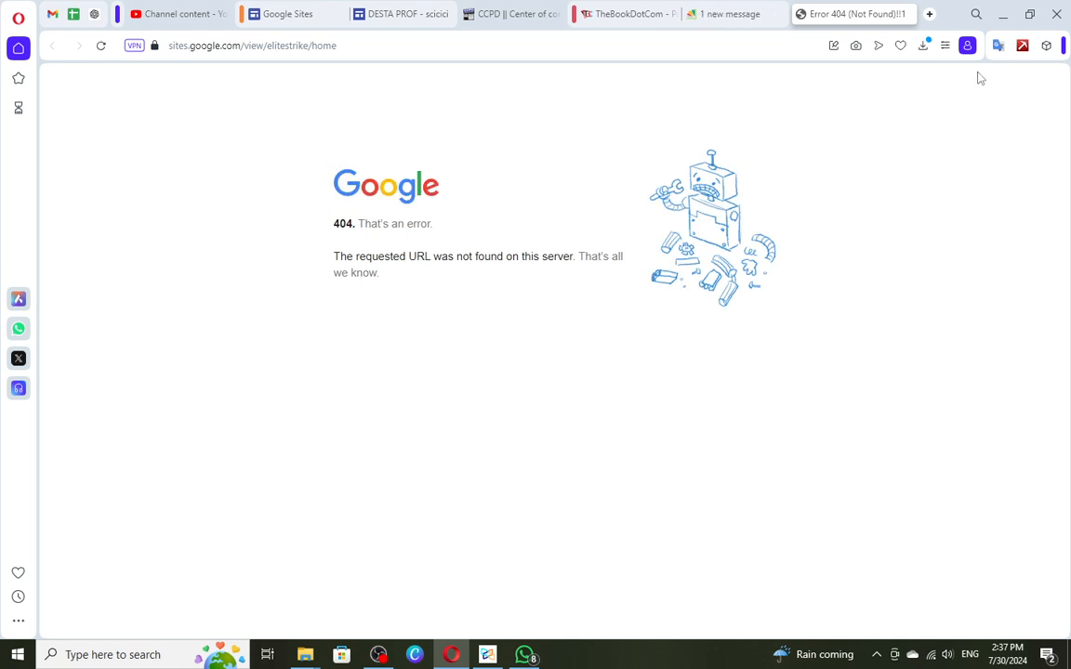
Step: Return to the DGM 200 chat in WhatsApp and open the shared surgi-pro site
{"action": "left_click", "coordinate": [1005, 14]}
{"action": "scroll", "coordinate": [645, 327], "scroll_direction": "down", "scroll_amount": 1}
{"action": "scroll", "coordinate": [645, 326], "scroll_direction": "down", "scroll_amount": 3}
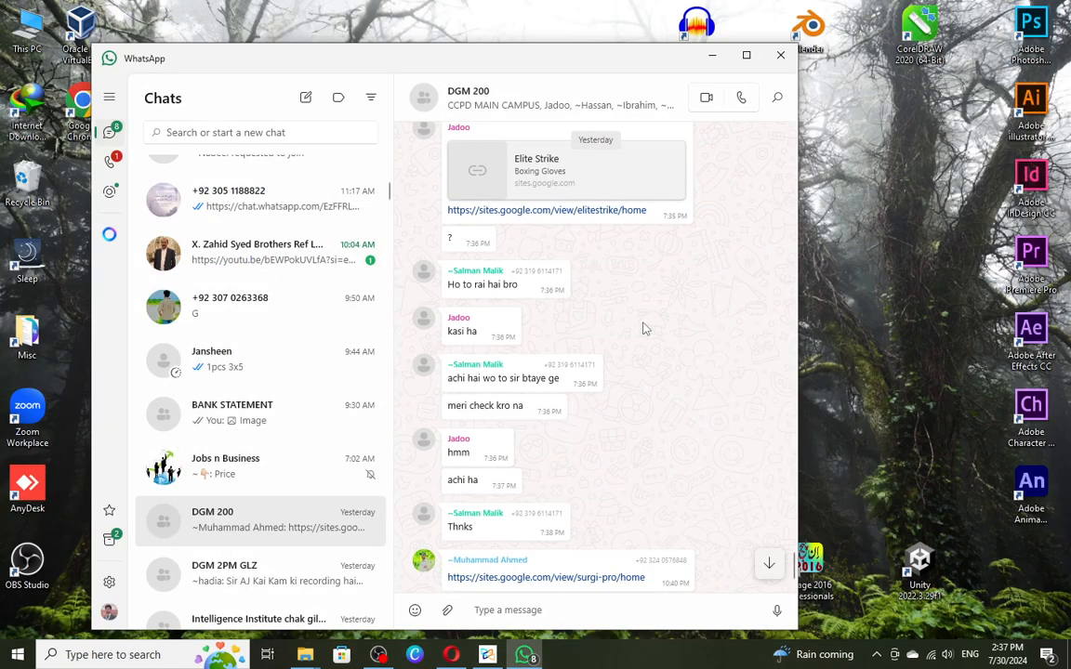
{"action": "left_click", "coordinate": [506, 560]}
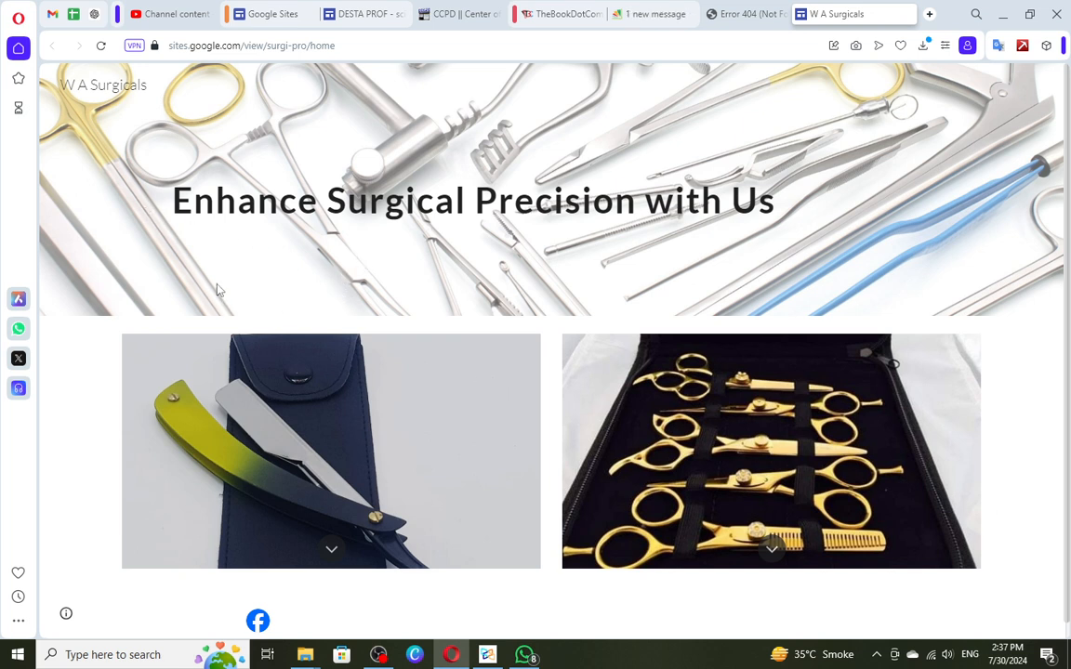
Step: Expand the Surgical razor Blade group, look through its text, and highlight the list from Sharpness into the Safety item
{"action": "left_click", "coordinate": [331, 548]}
{"action": "scroll", "coordinate": [374, 527], "scroll_direction": "down", "scroll_amount": 12}
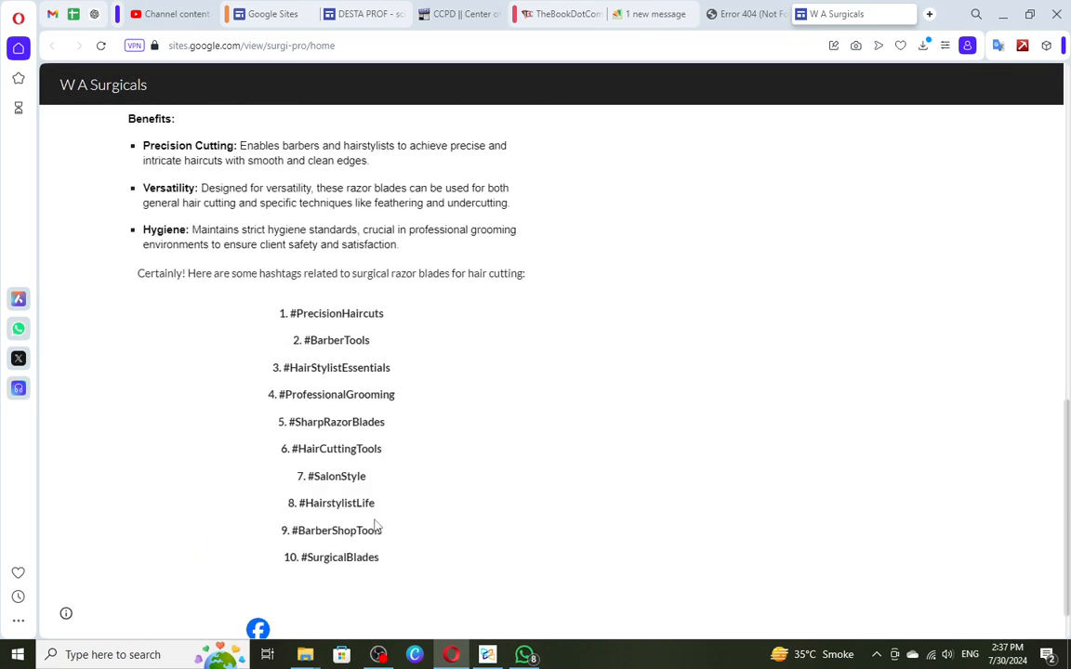
{"action": "scroll", "coordinate": [377, 528], "scroll_direction": "up", "scroll_amount": 6}
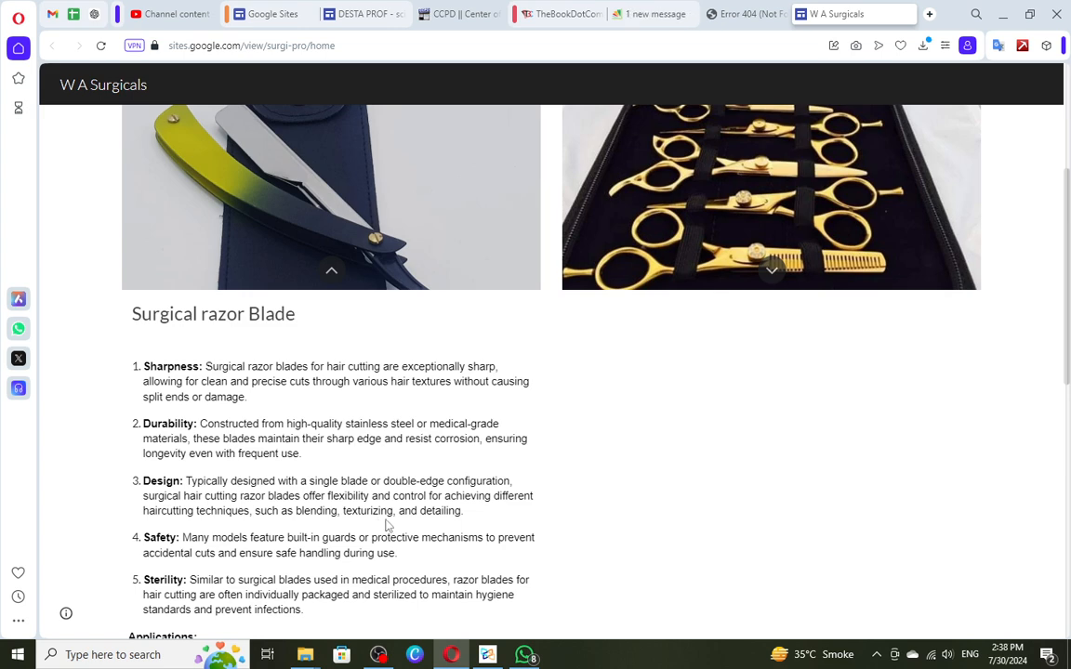
{"action": "scroll", "coordinate": [387, 522], "scroll_direction": "up", "scroll_amount": 3}
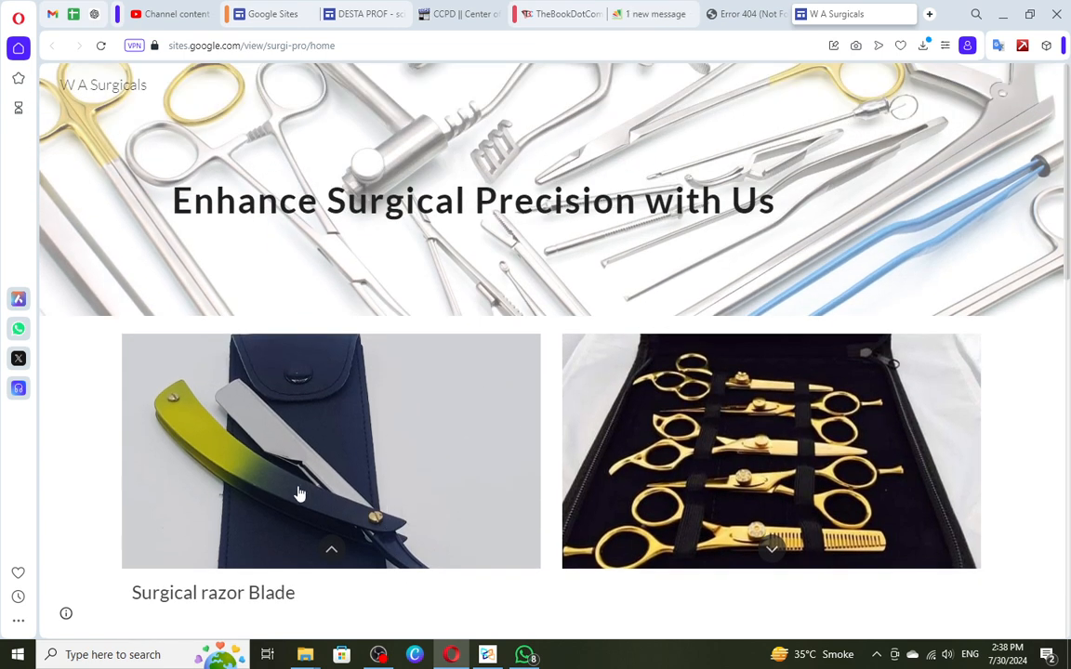
{"action": "left_click", "coordinate": [357, 507]}
{"action": "scroll", "coordinate": [181, 447], "scroll_direction": "down", "scroll_amount": 3}
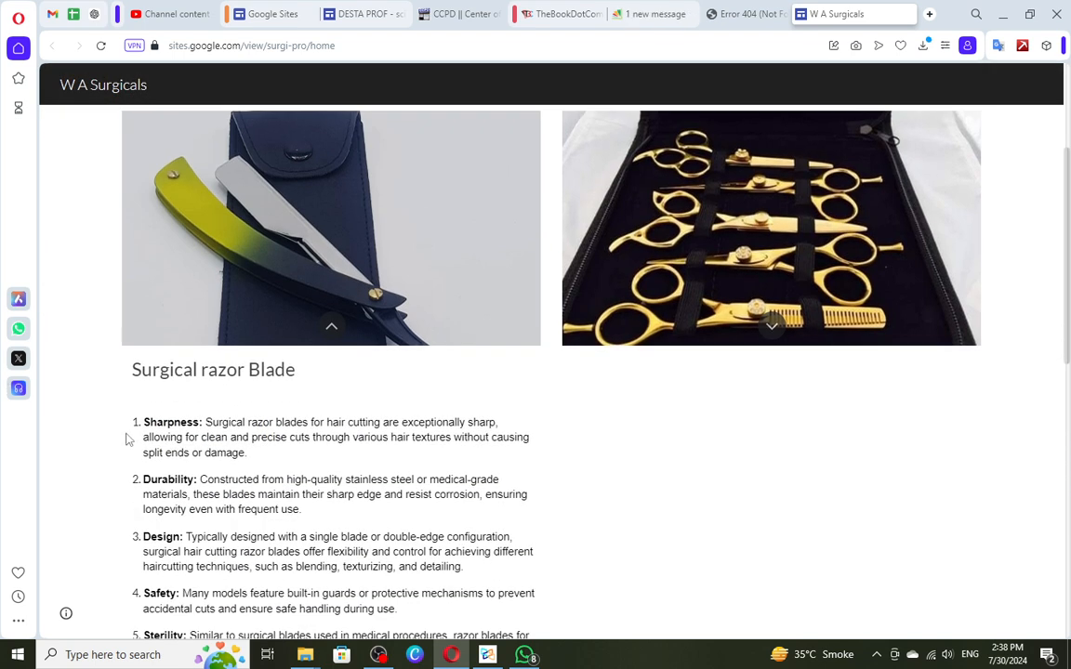
{"action": "left_click_drag", "start_coordinate": [135, 436], "coordinate": [377, 583]}
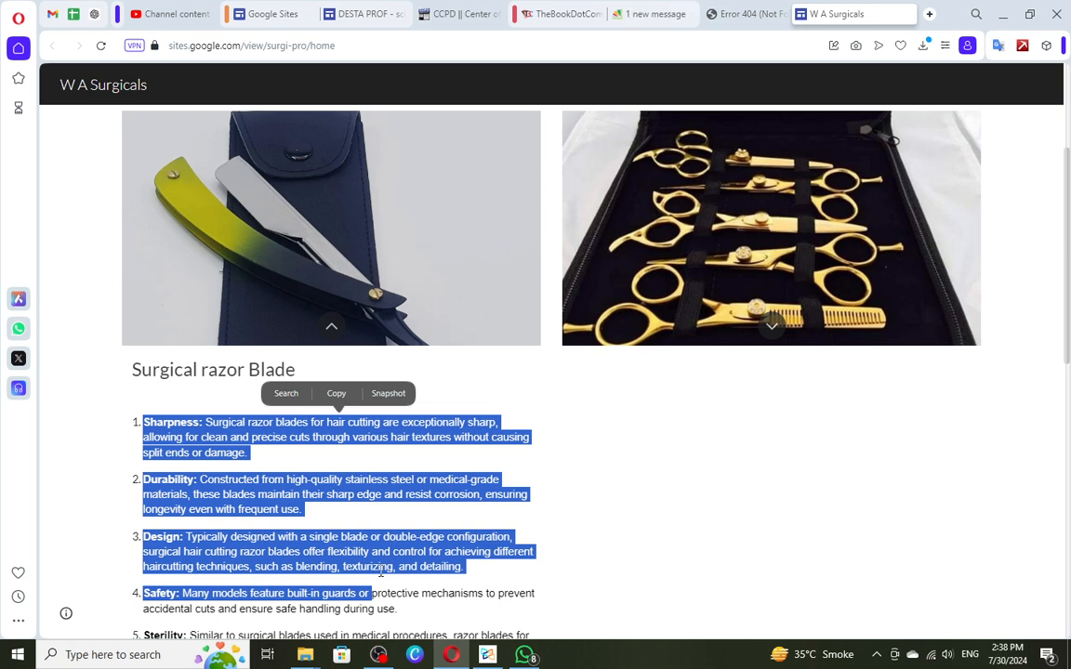
Step: Expand the Professional 6-Piece Hair Cutting and Dressing Kit group, highlight the pasted chat timestamp and sender name, and review the remaining text
{"action": "left_click", "coordinate": [772, 326]}
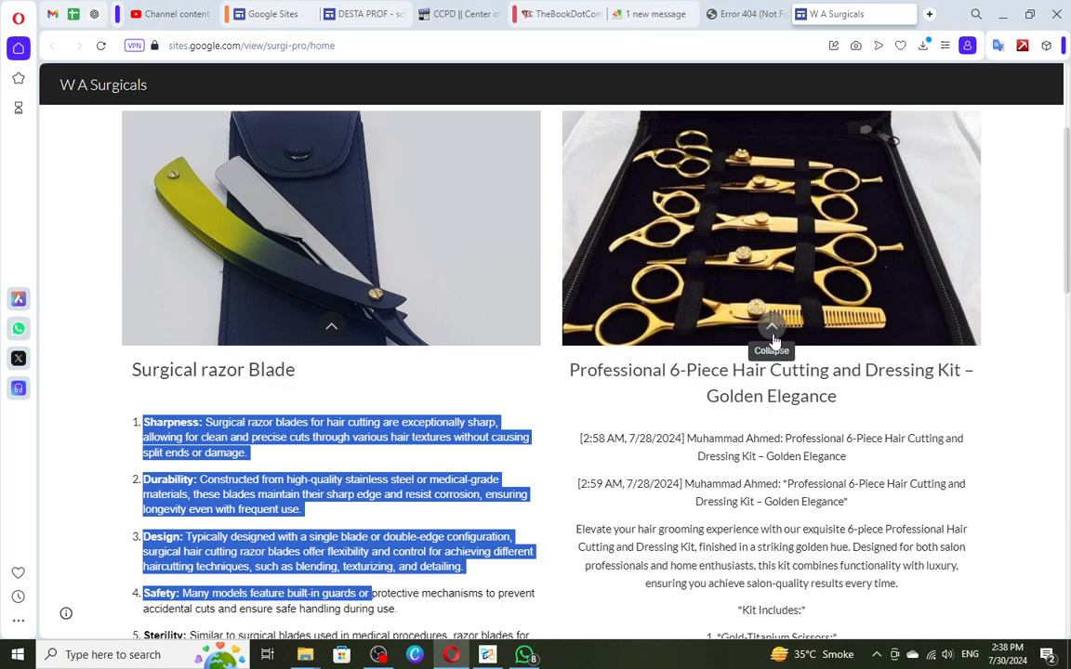
{"action": "scroll", "coordinate": [787, 456], "scroll_direction": "down", "scroll_amount": 2}
{"action": "scroll", "coordinate": [786, 456], "scroll_direction": "down", "scroll_amount": 3}
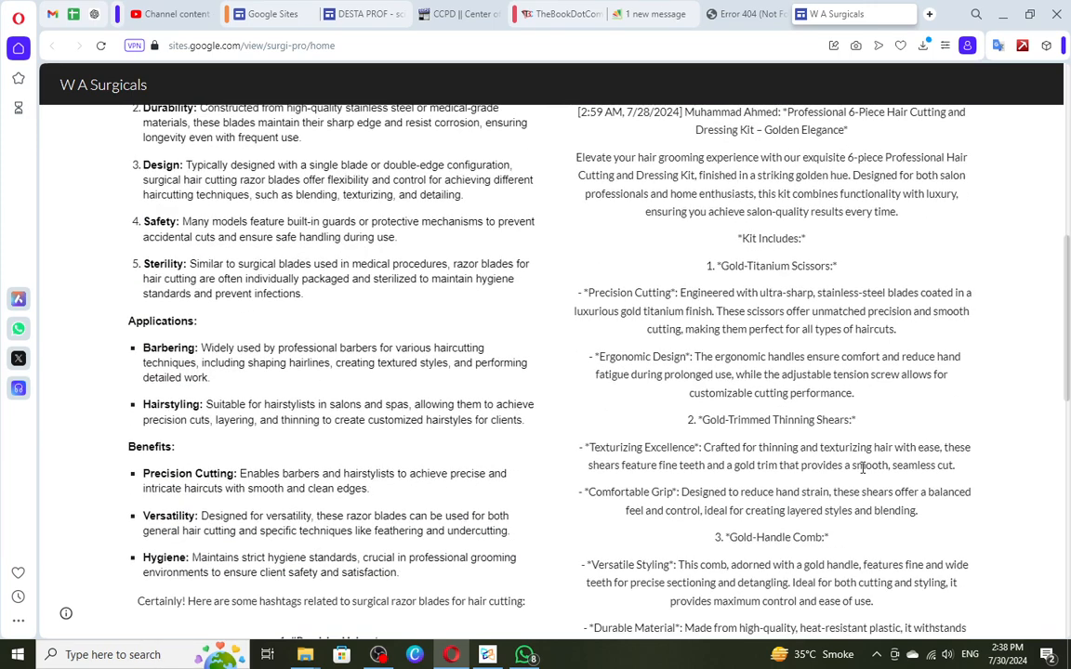
{"action": "scroll", "coordinate": [786, 455], "scroll_direction": "up", "scroll_amount": 3}
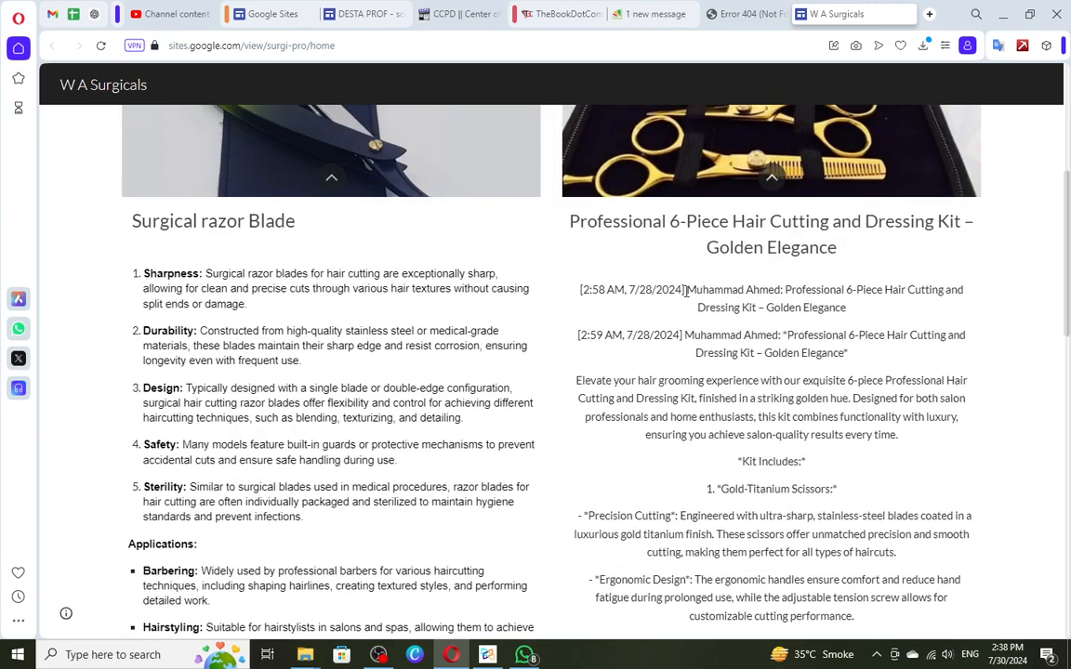
{"action": "left_click_drag", "start_coordinate": [581, 295], "coordinate": [786, 295]}
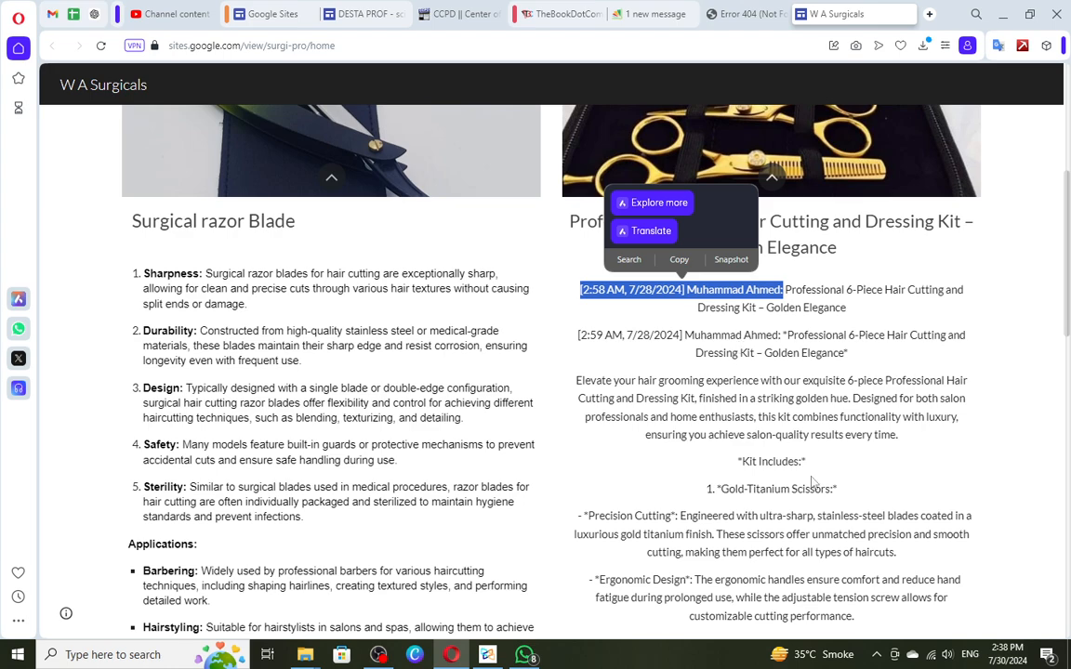
{"action": "scroll", "coordinate": [812, 482], "scroll_direction": "down", "scroll_amount": 12}
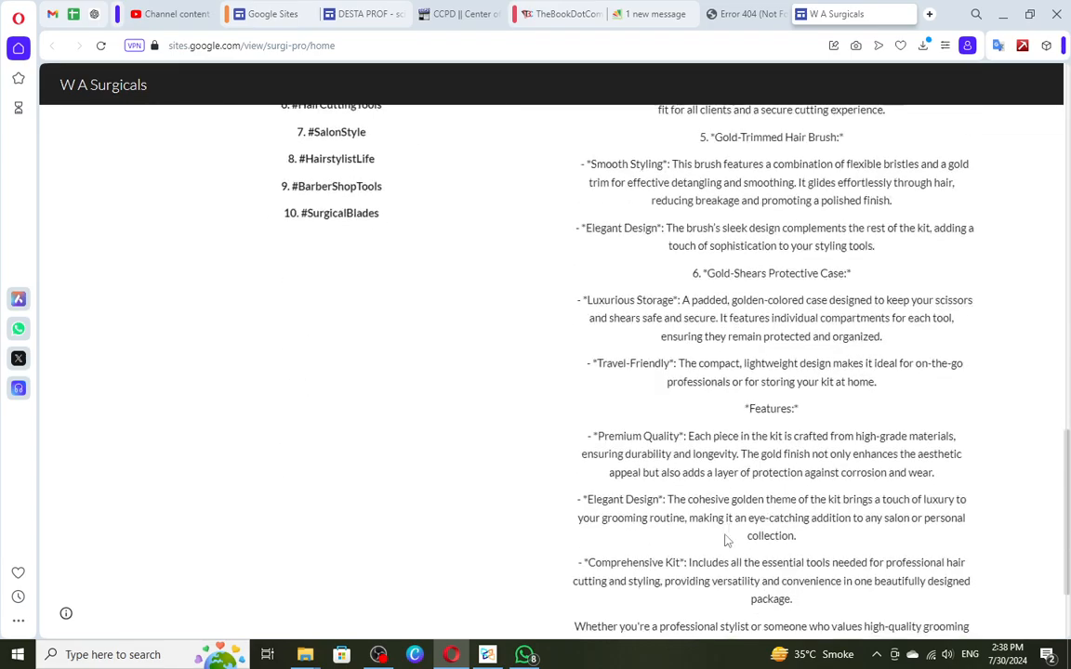
{"action": "scroll", "coordinate": [728, 540], "scroll_direction": "up", "scroll_amount": 15}
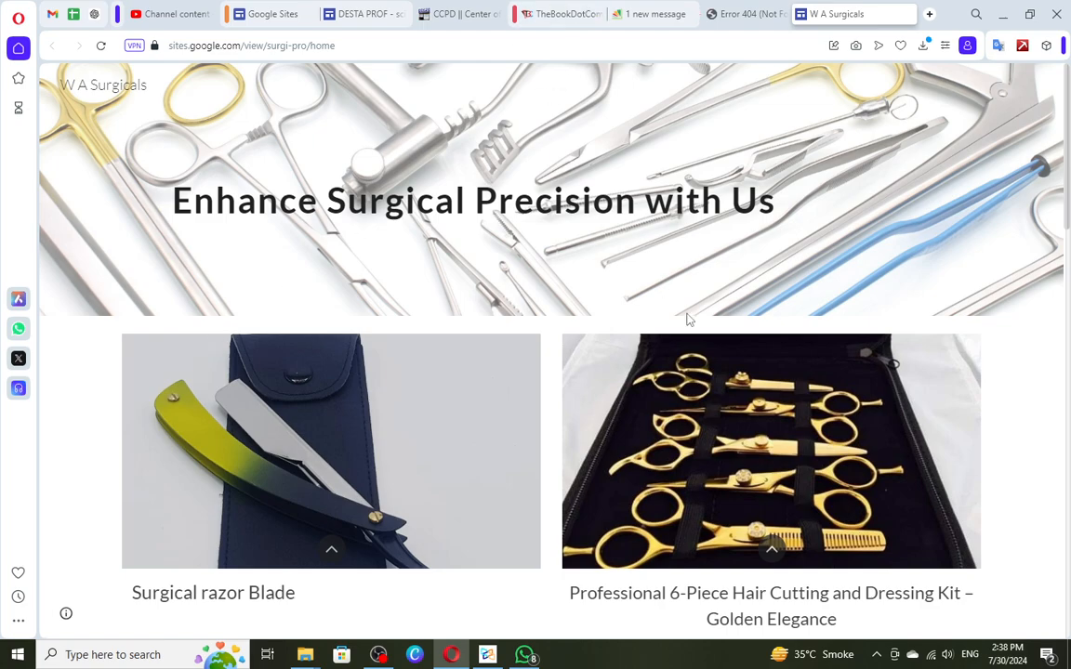
Step: Highlight the Surgical razor Blade description from its heading through the Hygiene item and look over the hashtag list below it
{"action": "scroll", "coordinate": [521, 456], "scroll_direction": "down", "scroll_amount": 3}
{"action": "scroll", "coordinate": [445, 397], "scroll_direction": "up", "scroll_amount": 3}
{"action": "scroll", "coordinate": [411, 280], "scroll_direction": "down", "scroll_amount": 6}
{"action": "scroll", "coordinate": [239, 288], "scroll_direction": "up", "scroll_amount": 3}
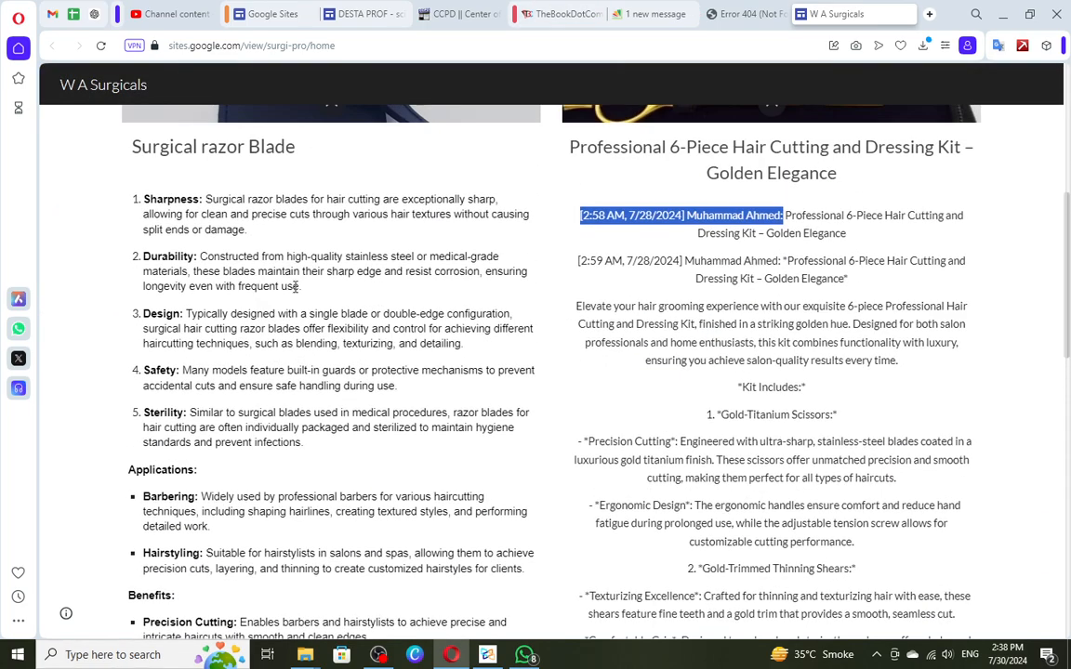
{"action": "left_click_drag", "start_coordinate": [133, 232], "coordinate": [167, 460]}
{"action": "left_click", "coordinate": [127, 228]}
{"action": "left_click_drag", "start_coordinate": [127, 229], "coordinate": [232, 637]}
{"action": "left_click", "coordinate": [296, 114]}
{"action": "left_click_drag", "start_coordinate": [296, 113], "coordinate": [521, 135]}
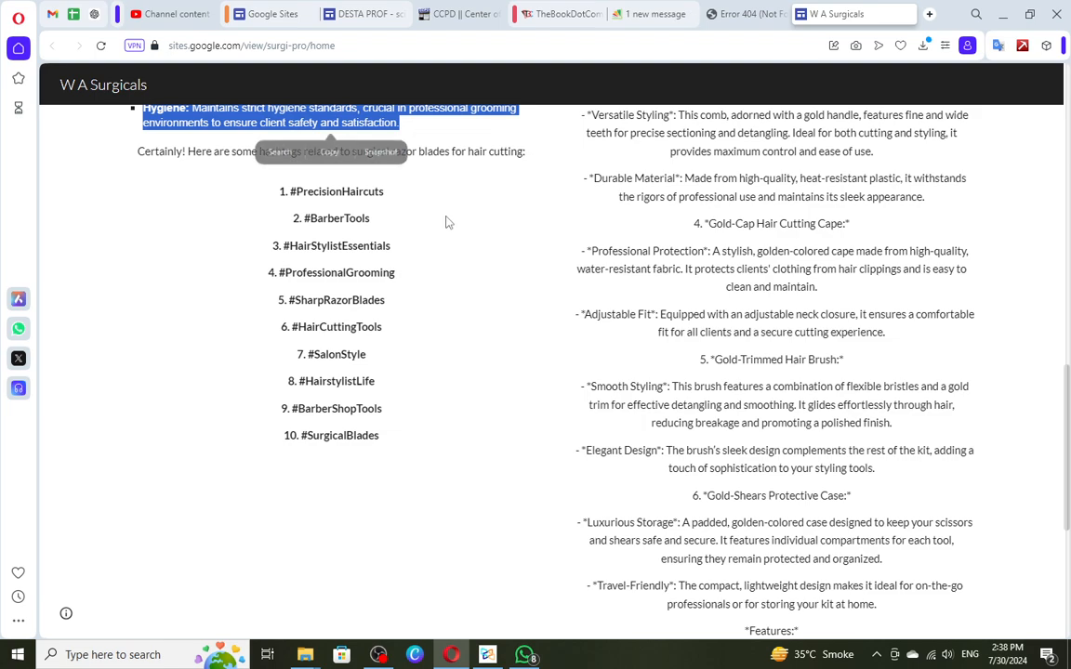
{"action": "scroll", "coordinate": [403, 294], "scroll_direction": "up", "scroll_amount": 8}
{"action": "scroll", "coordinate": [403, 294], "scroll_direction": "down", "scroll_amount": 2}
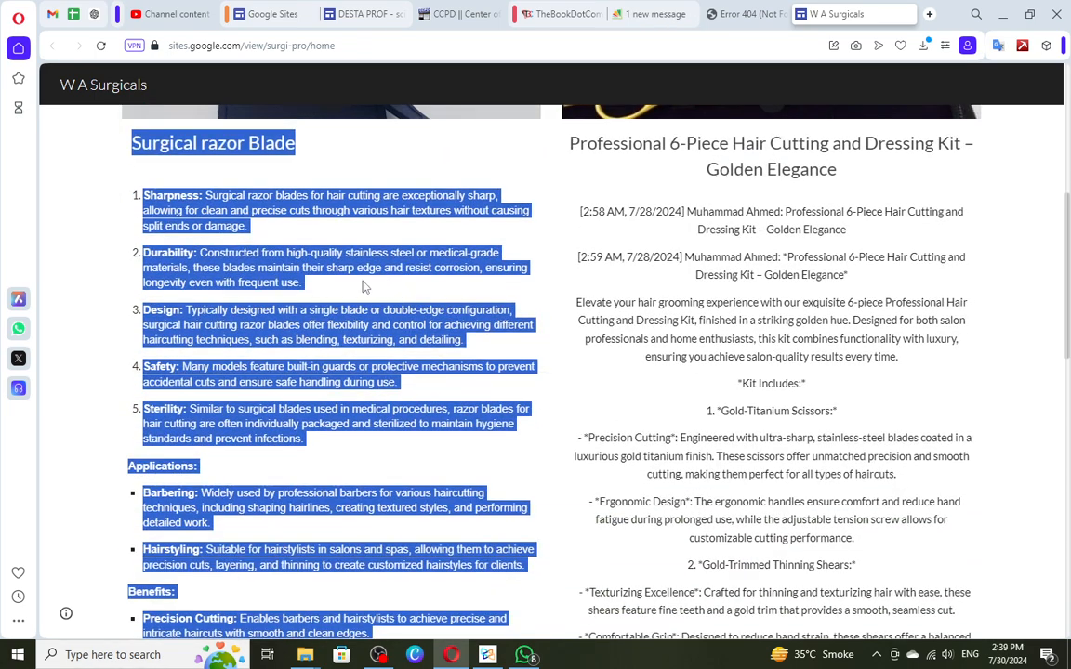
{"action": "scroll", "coordinate": [394, 288], "scroll_direction": "down", "scroll_amount": 6}
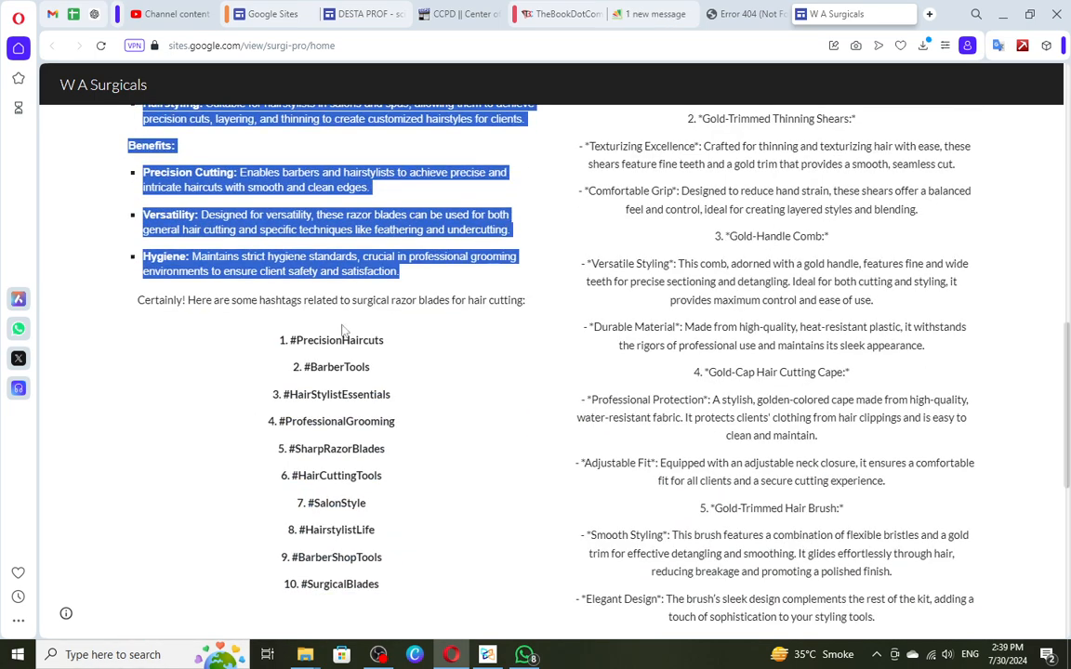